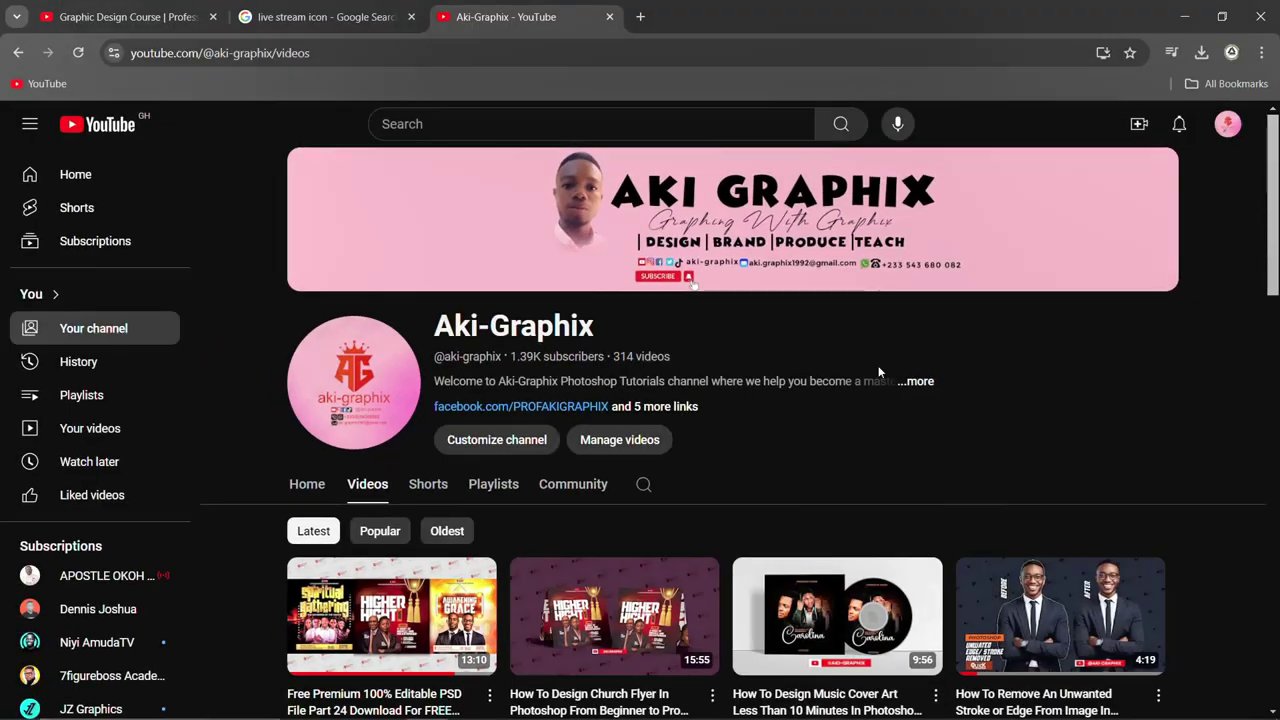
Step: Scroll up and down through the Aki-Graphix channel's Videos list
scroll(772, 411, down, 3)
scroll(772, 412, down, 2)
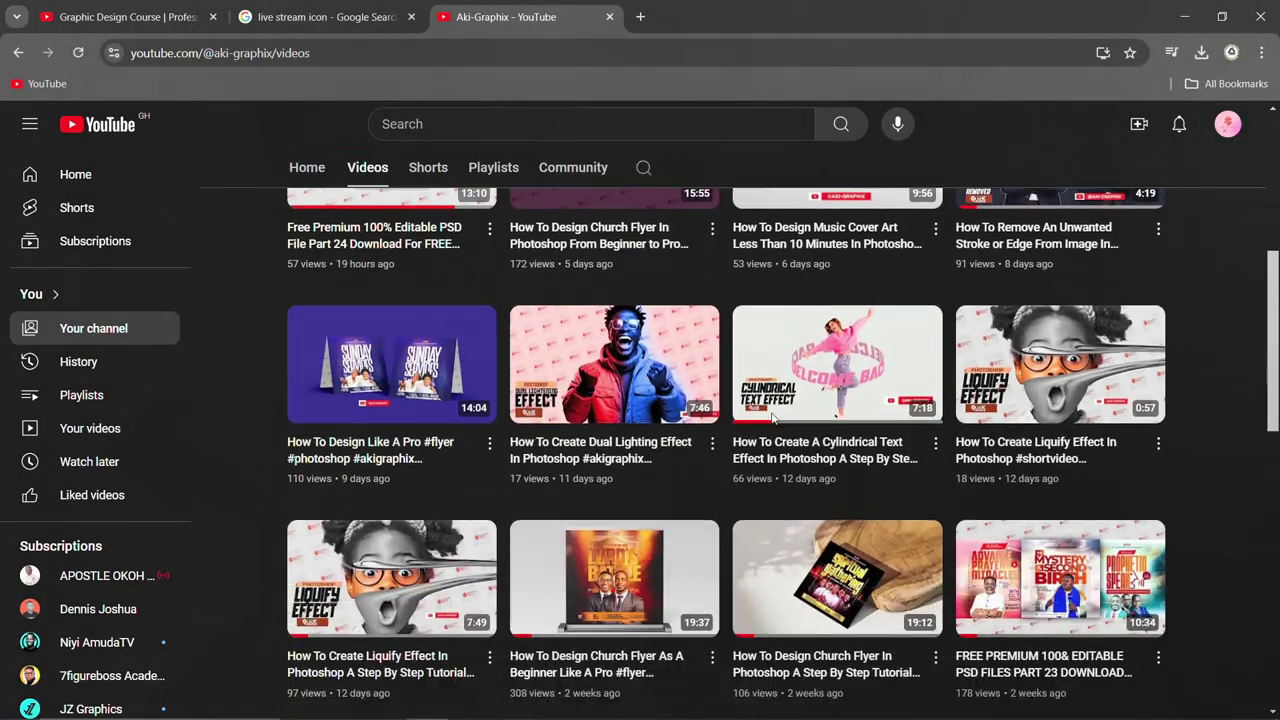
scroll(771, 420, down, 2)
scroll(772, 420, down, 3)
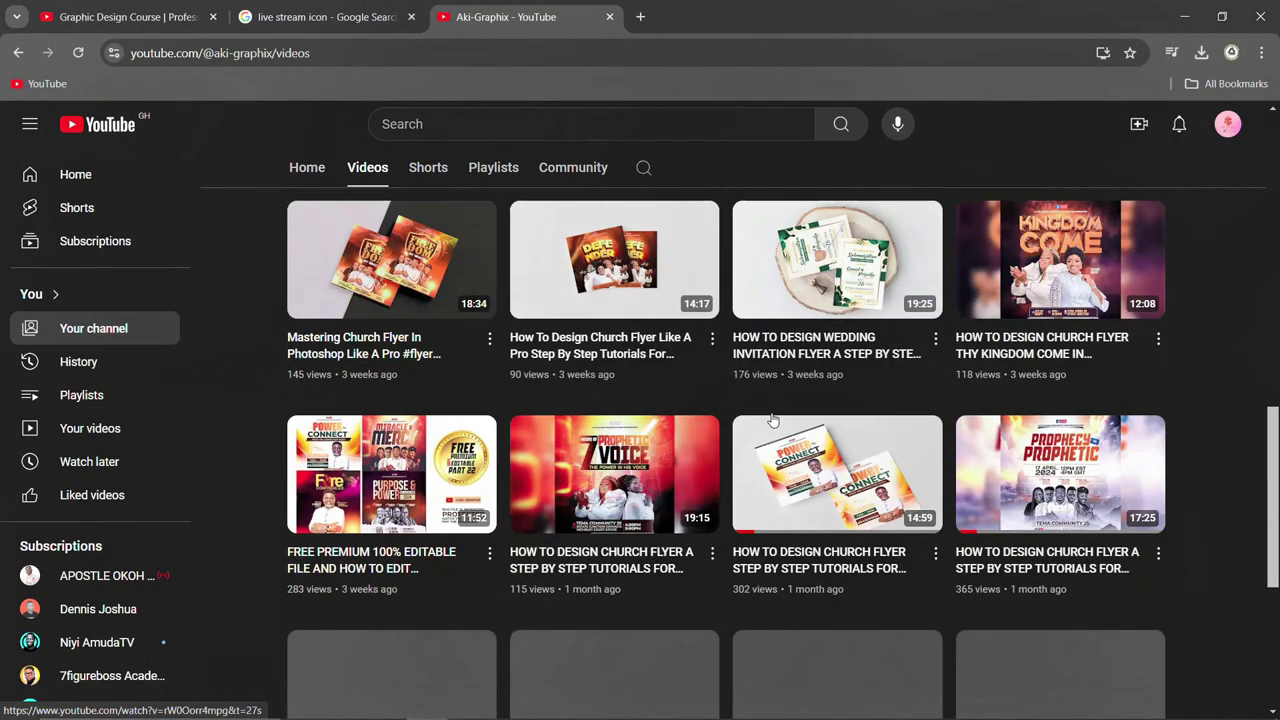
scroll(772, 420, up, 6)
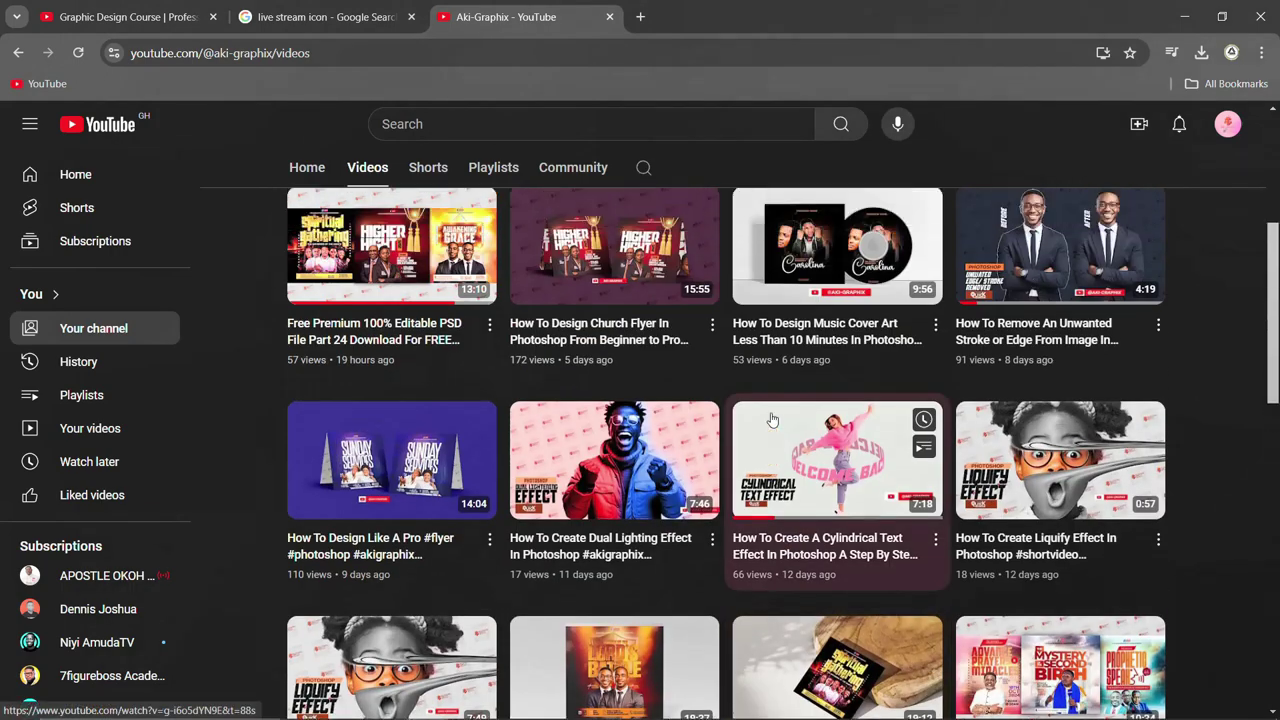
scroll(772, 420, up, 5)
scroll(772, 420, down, 3)
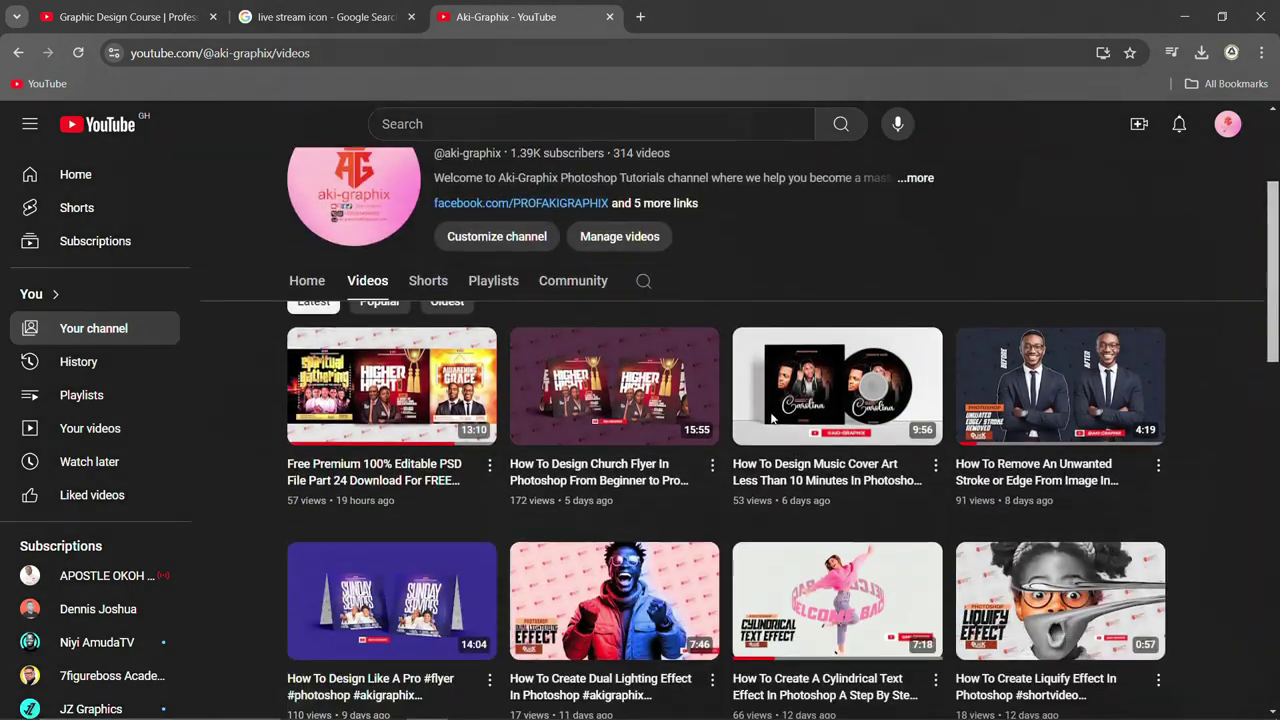
scroll(771, 419, down, 1)
scroll(770, 417, up, 4)
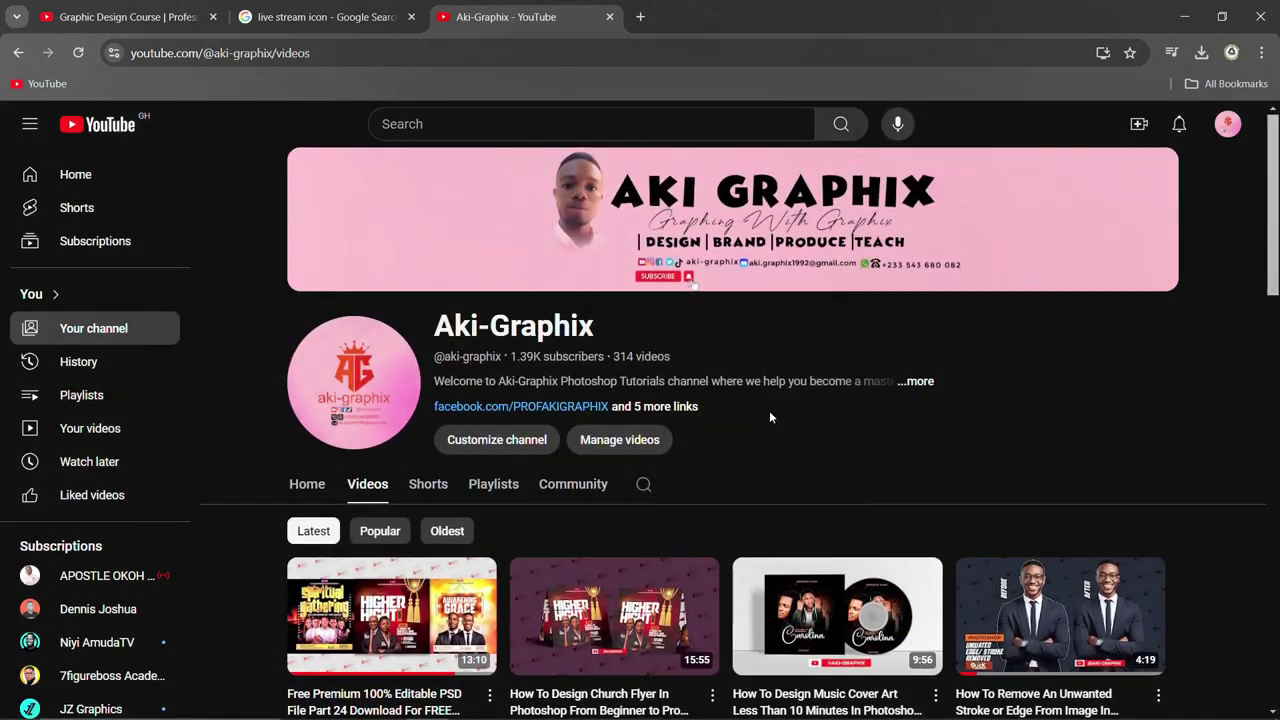
scroll(827, 471, down, 8)
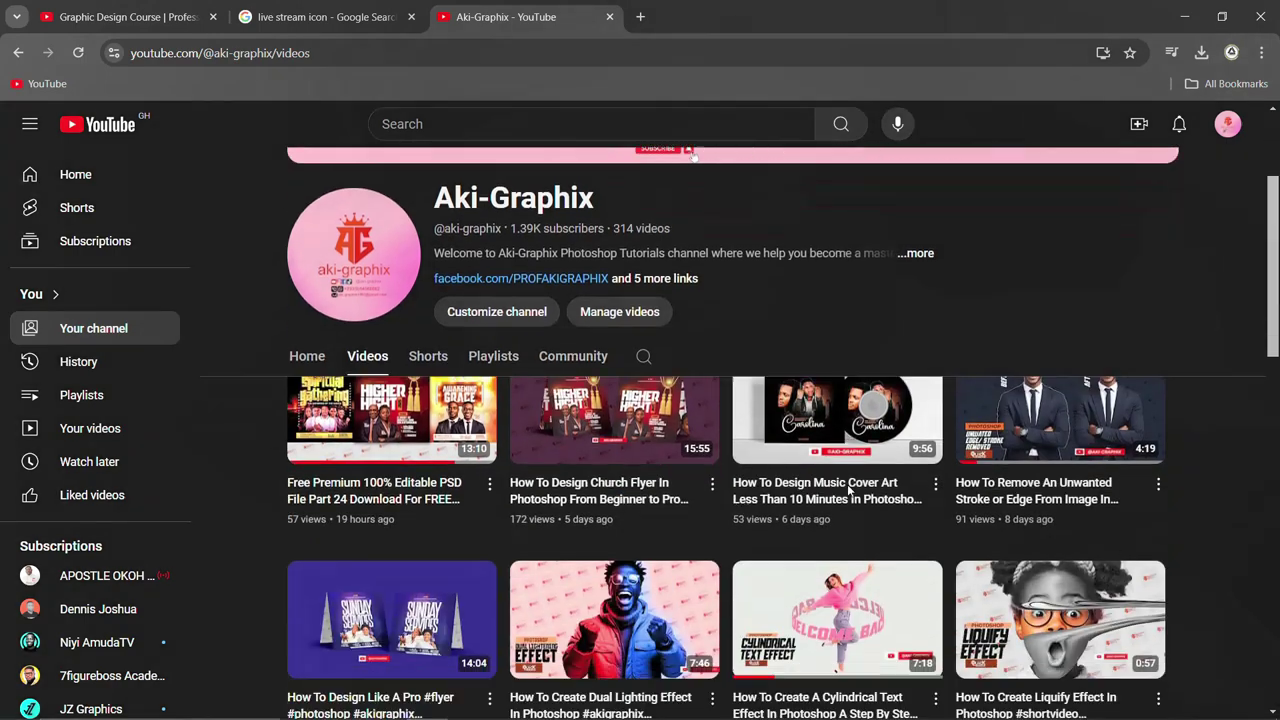
scroll(850, 485, down, 5)
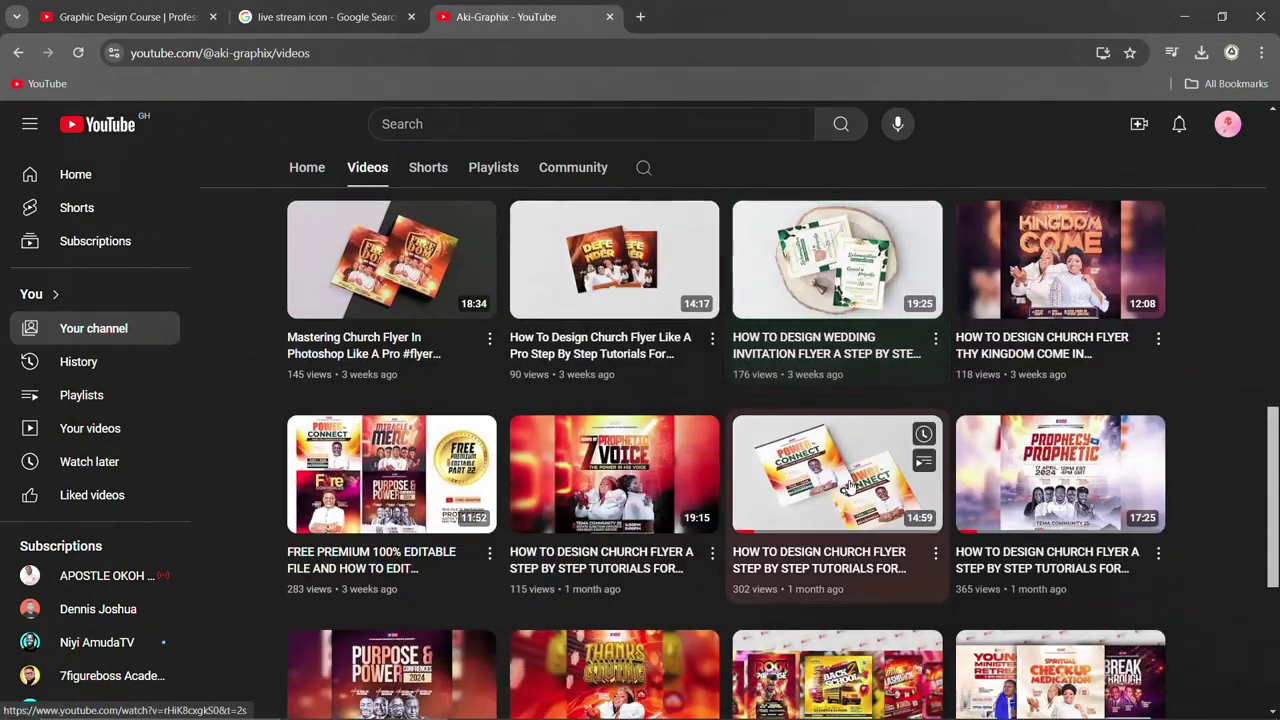
key(XF86MonBrightnessUp)
key(XF86MonBrightnessUp)
key(XF86MonBrightnessUp)
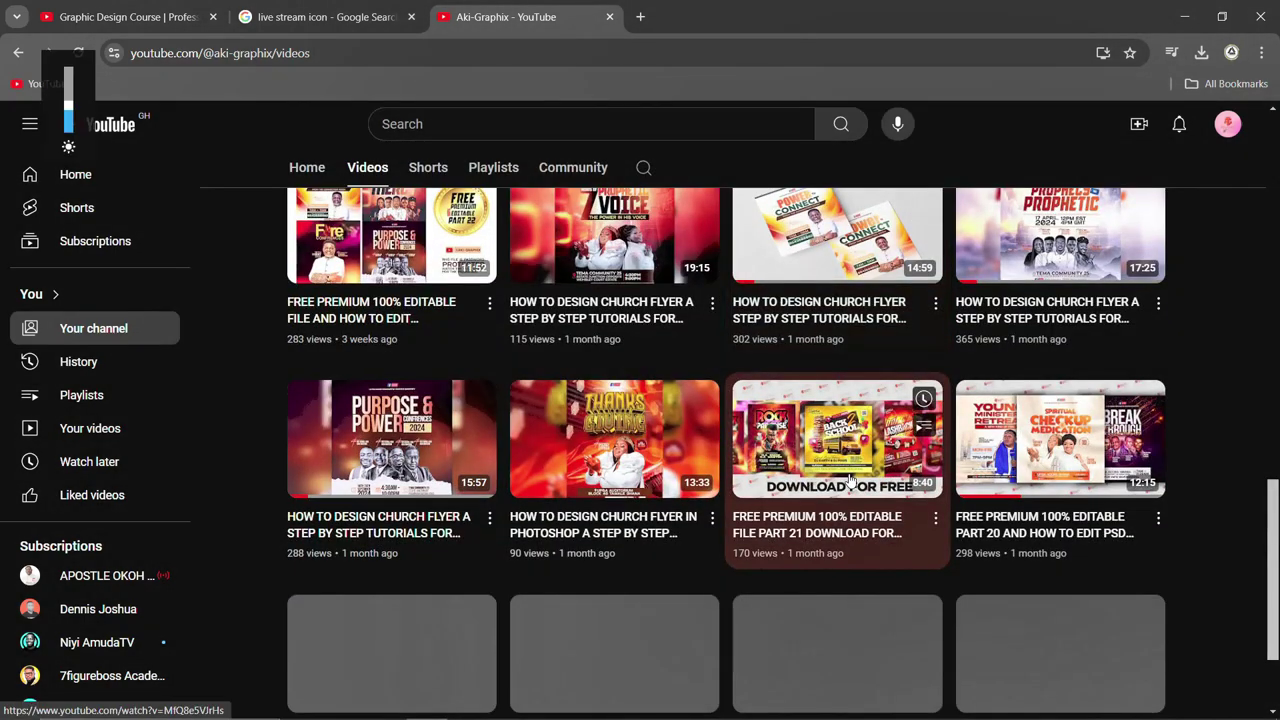
scroll(768, 463, up, 10)
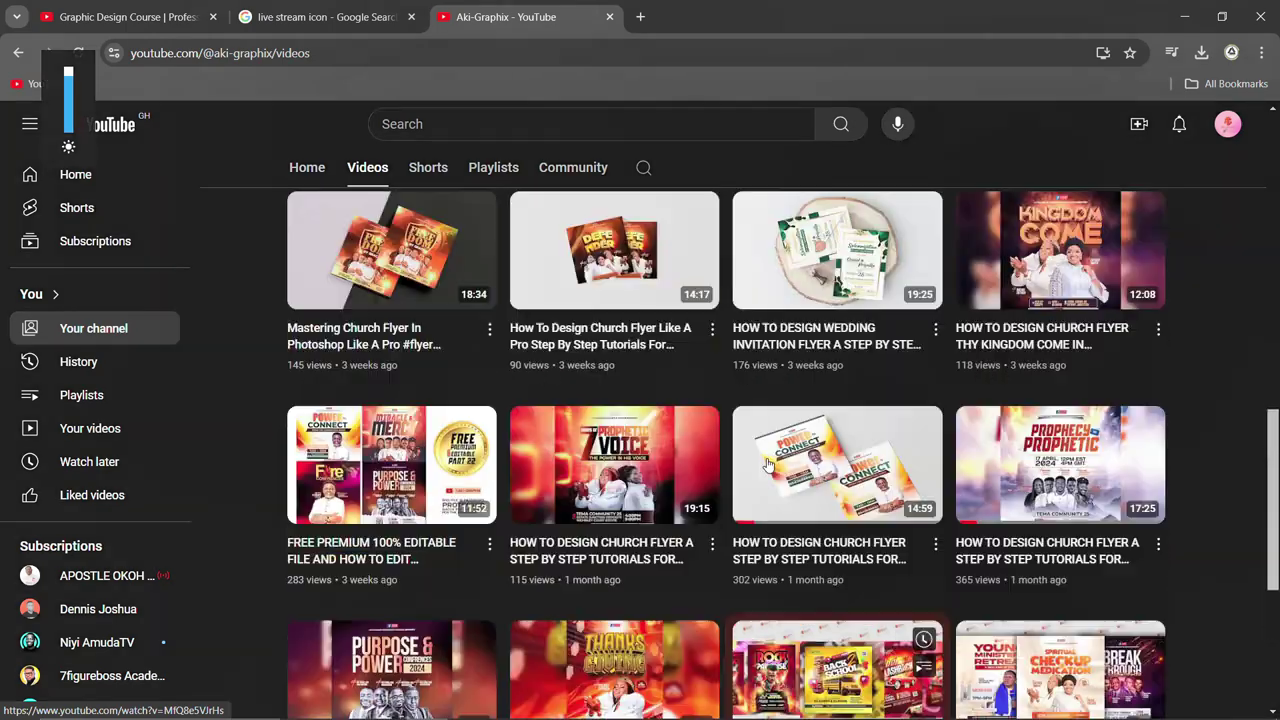
scroll(766, 463, up, 2)
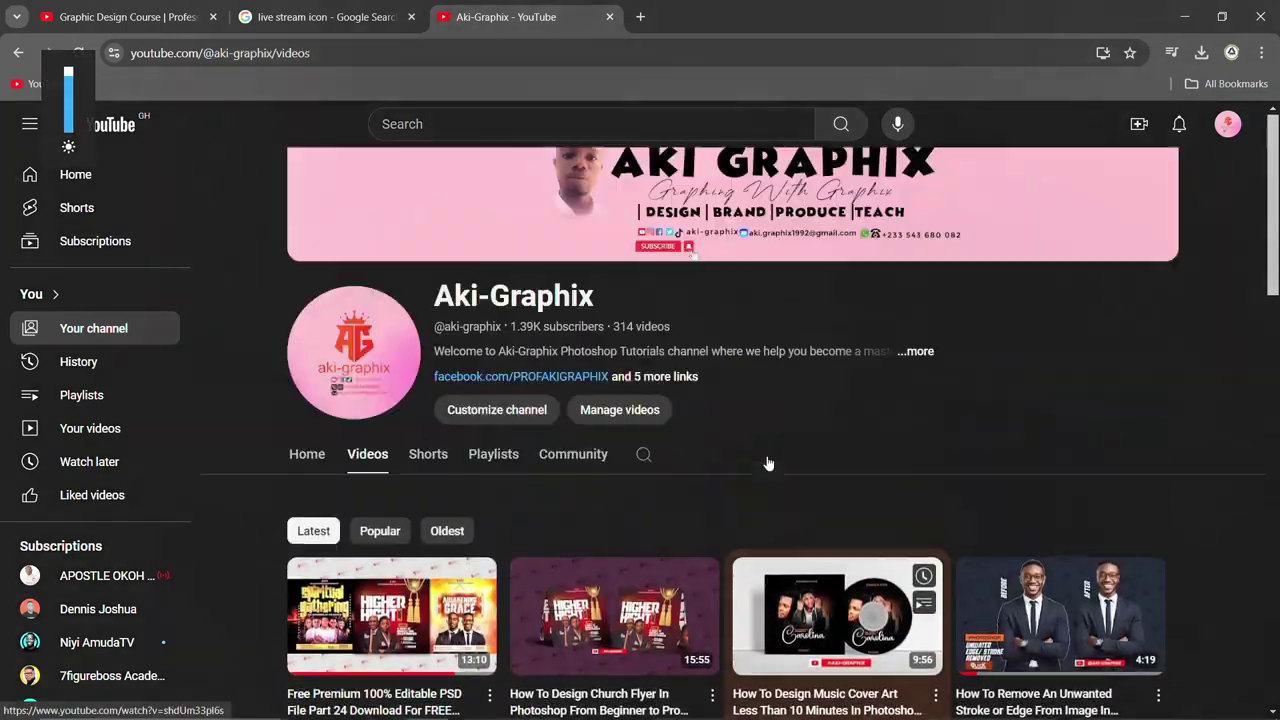
scroll(766, 455, down, 6)
scroll(767, 459, down, 8)
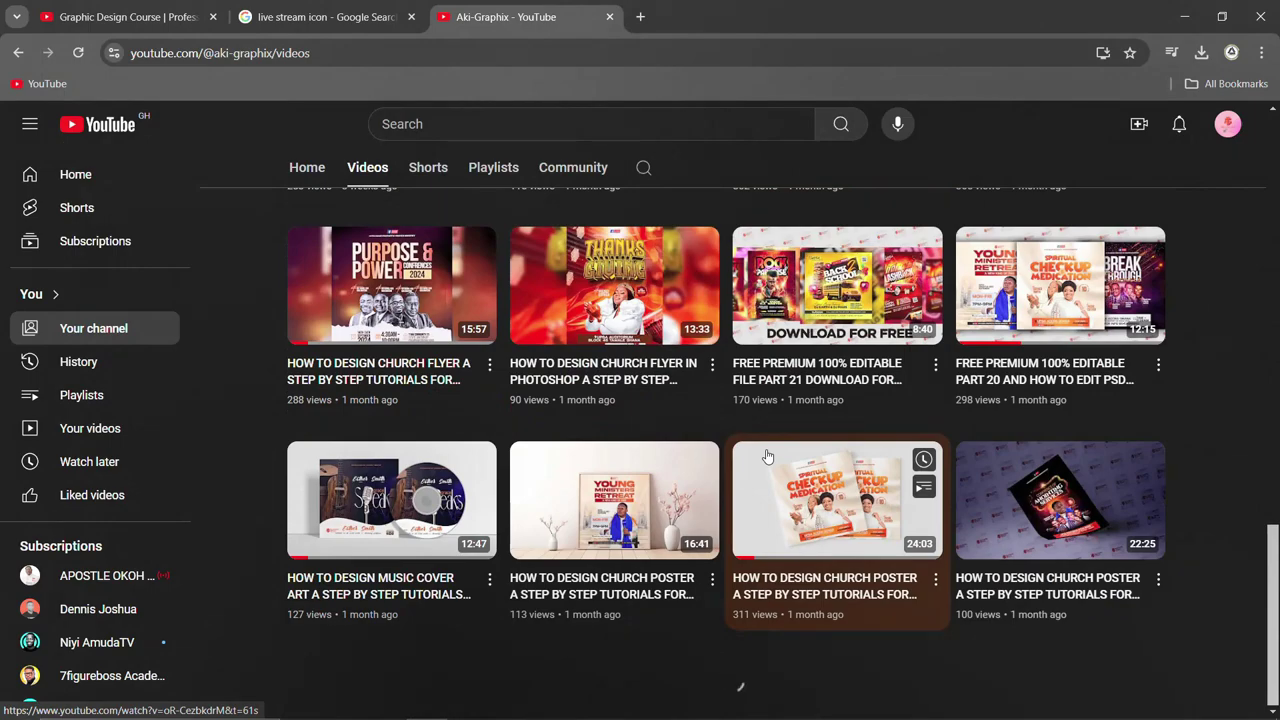
scroll(767, 457, up, 12)
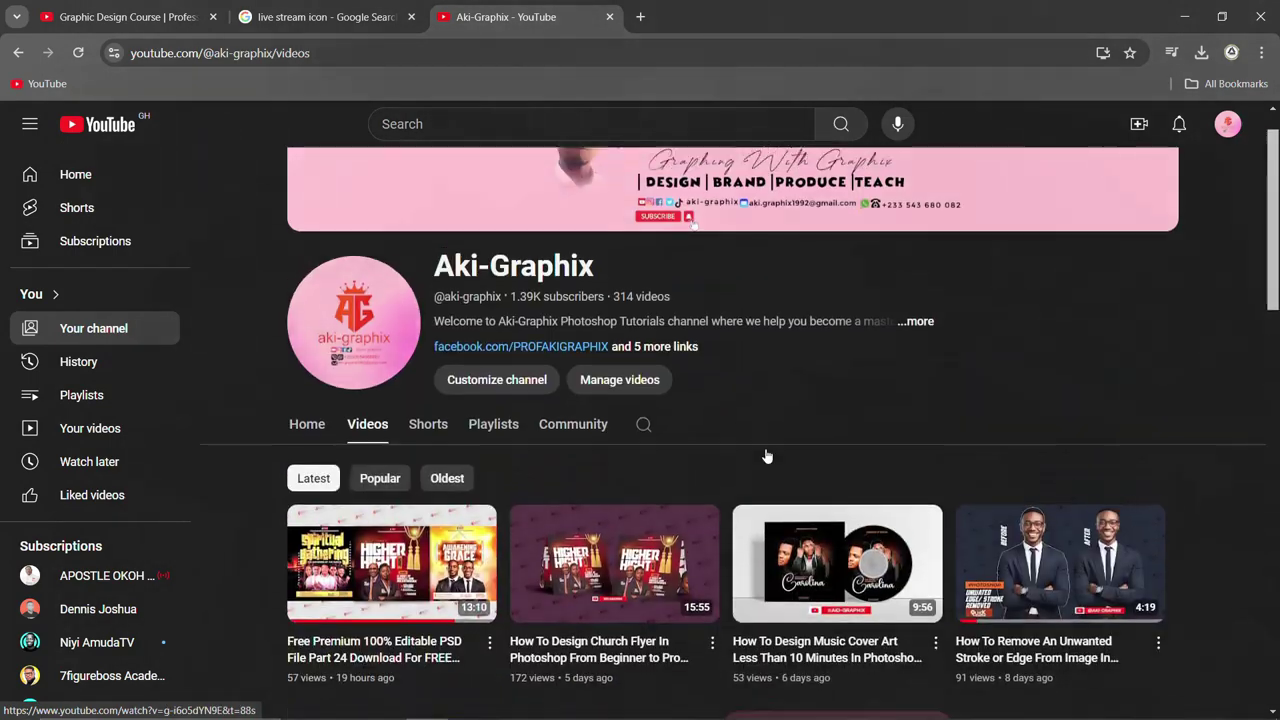
scroll(766, 456, up, 1)
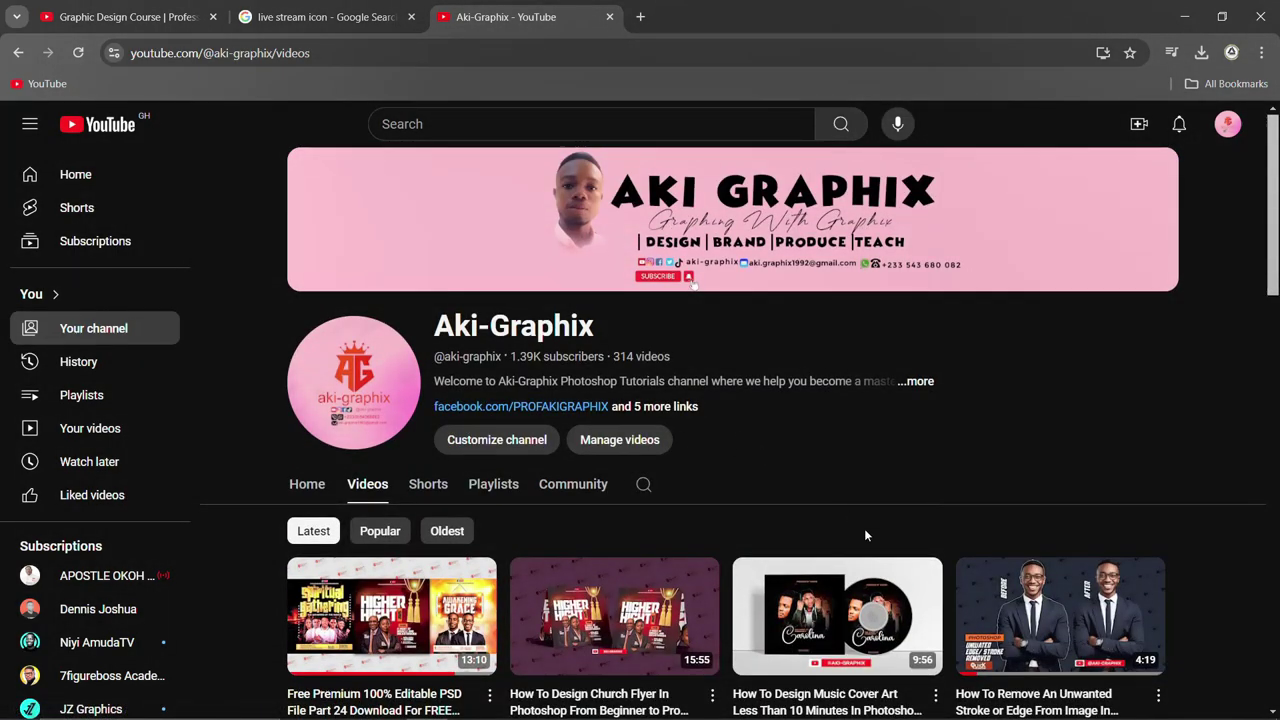
scroll(864, 528, down, 6)
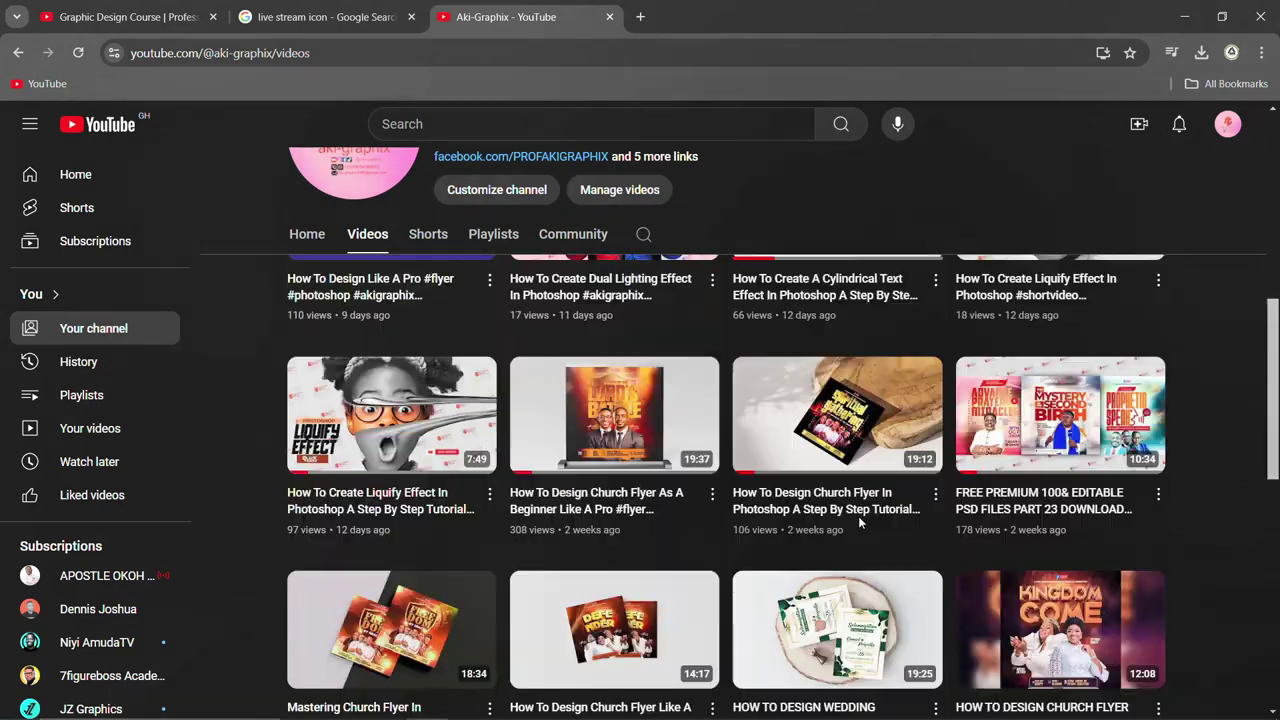
scroll(858, 516, down, 7)
scroll(859, 515, up, 7)
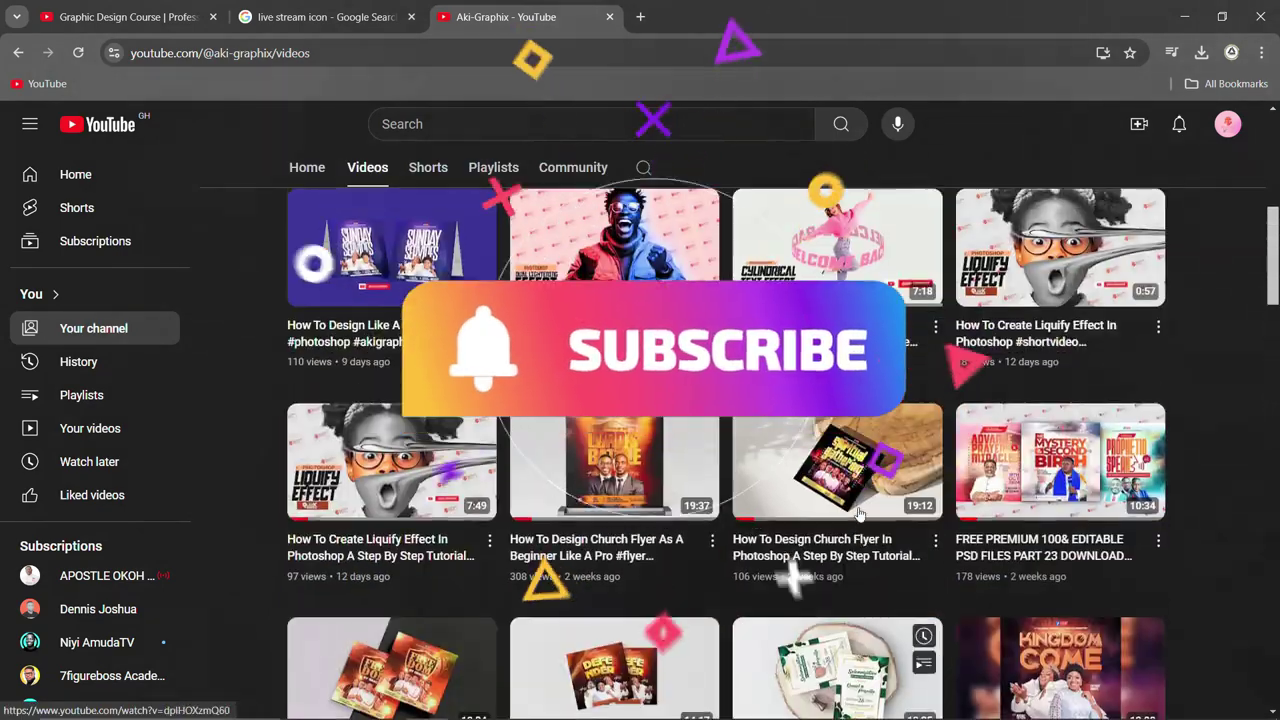
scroll(858, 514, up, 7)
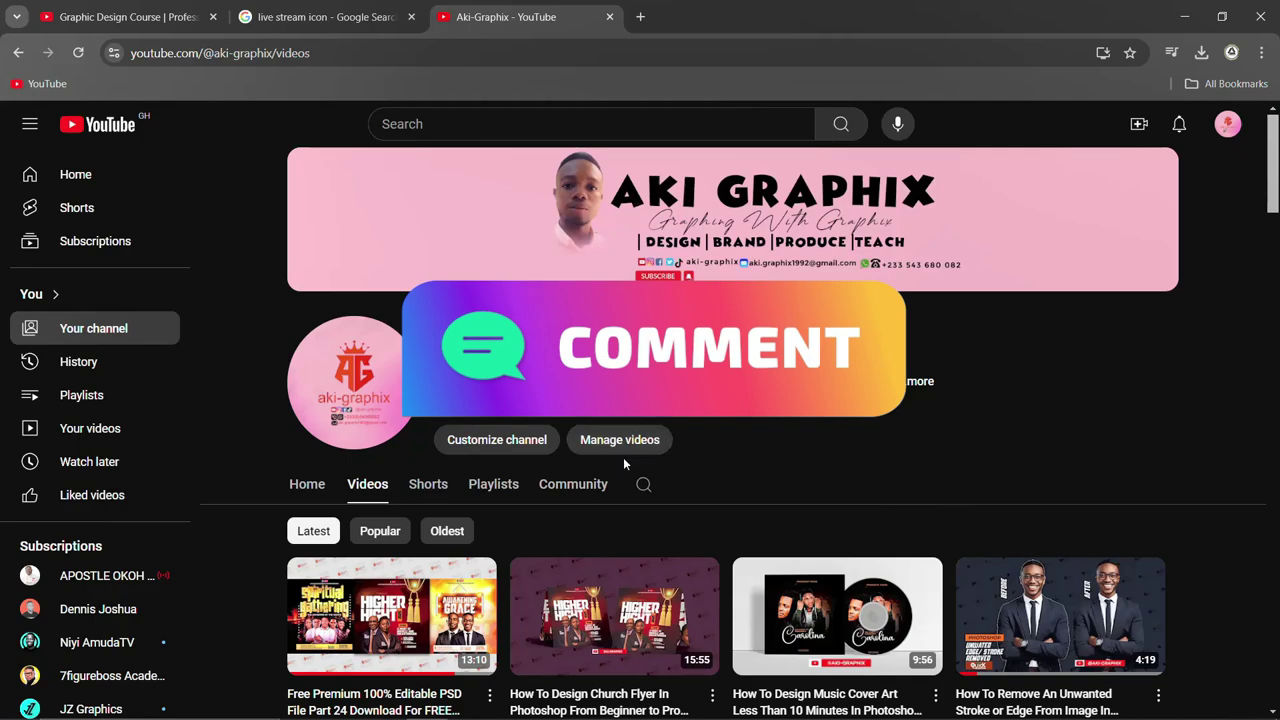
scroll(623, 457, down, 6)
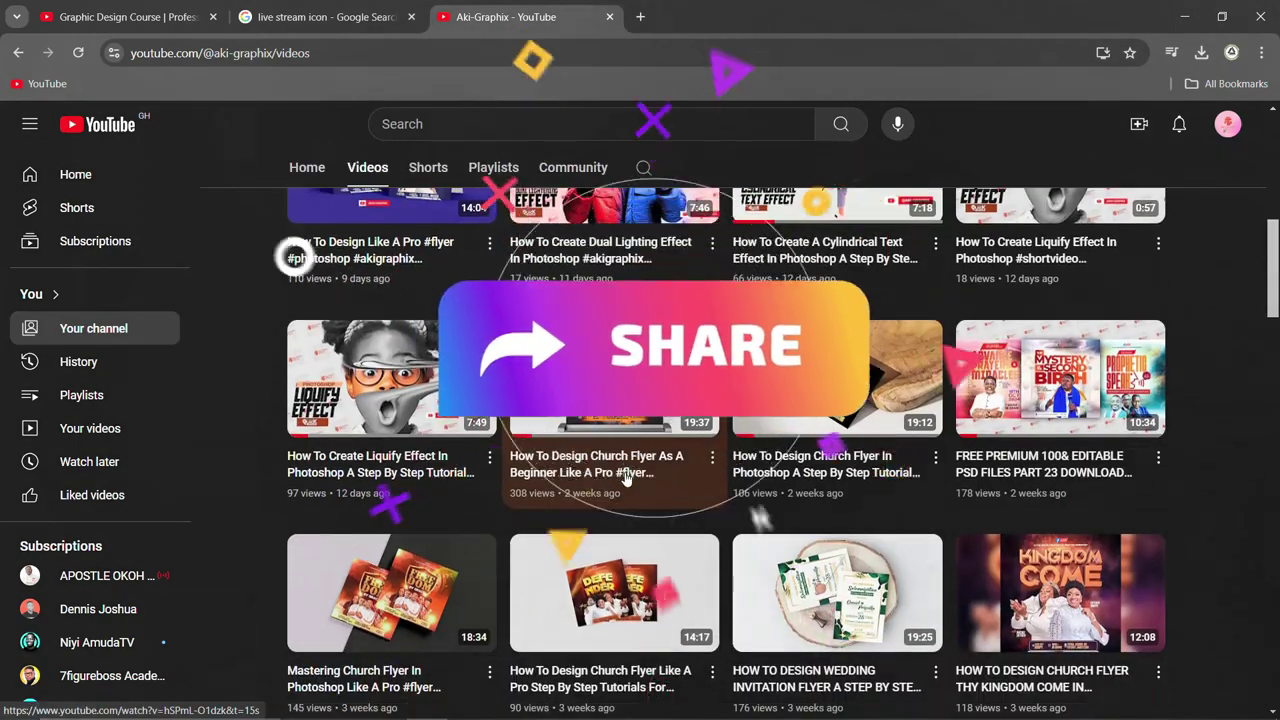
scroll(615, 470, up, 6)
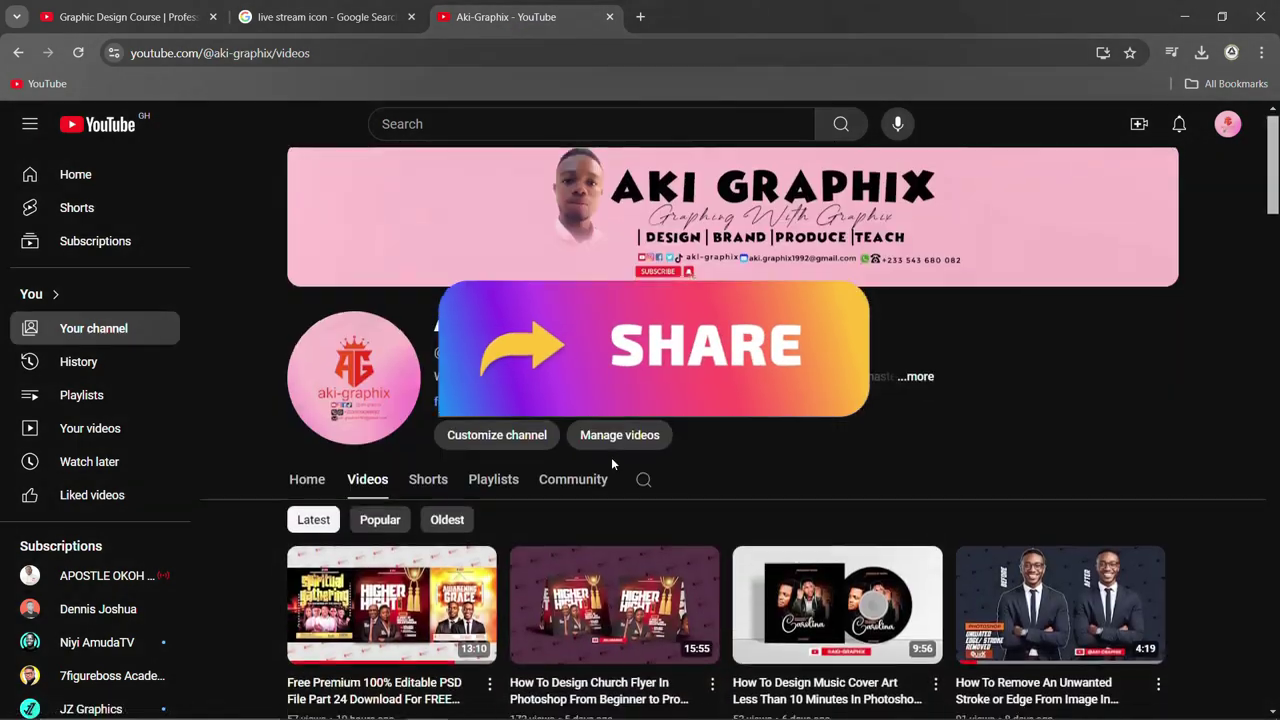
scroll(612, 470, down, 8)
scroll(625, 495, down, 12)
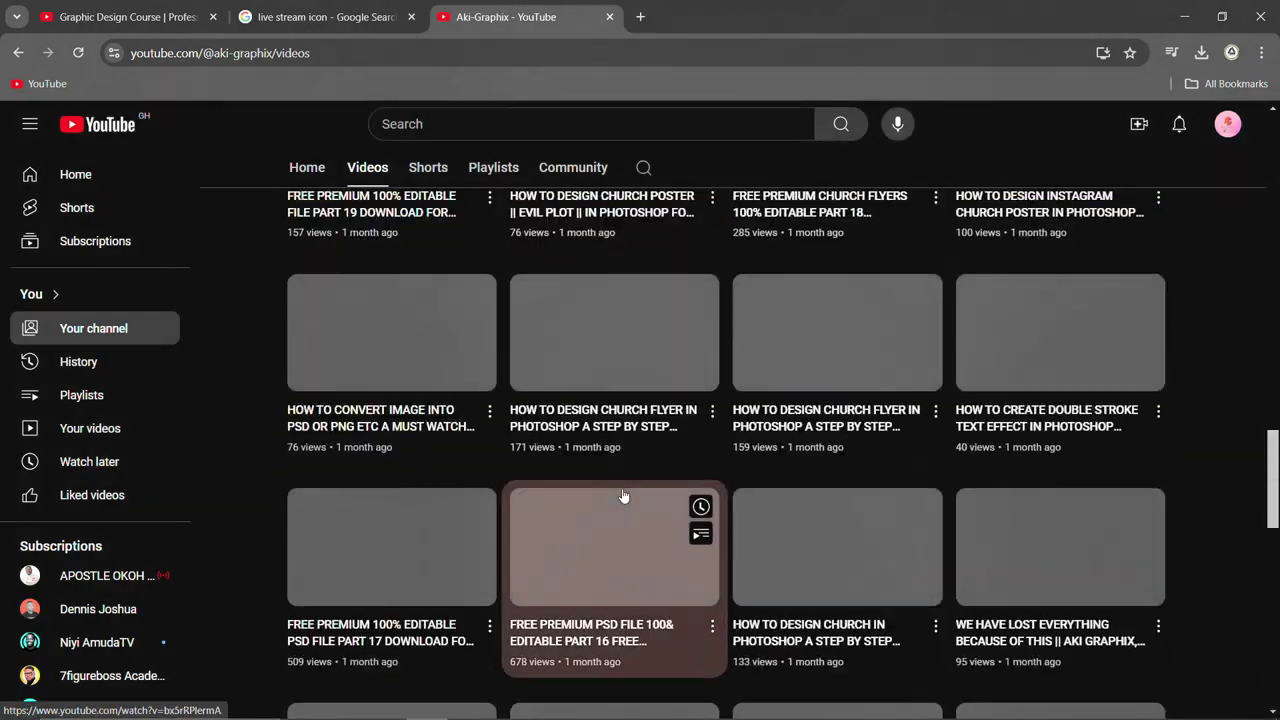
scroll(622, 496, up, 8)
Step: Return to Photoshop's social media post mockup with the church flyer
scroll(622, 494, up, 10)
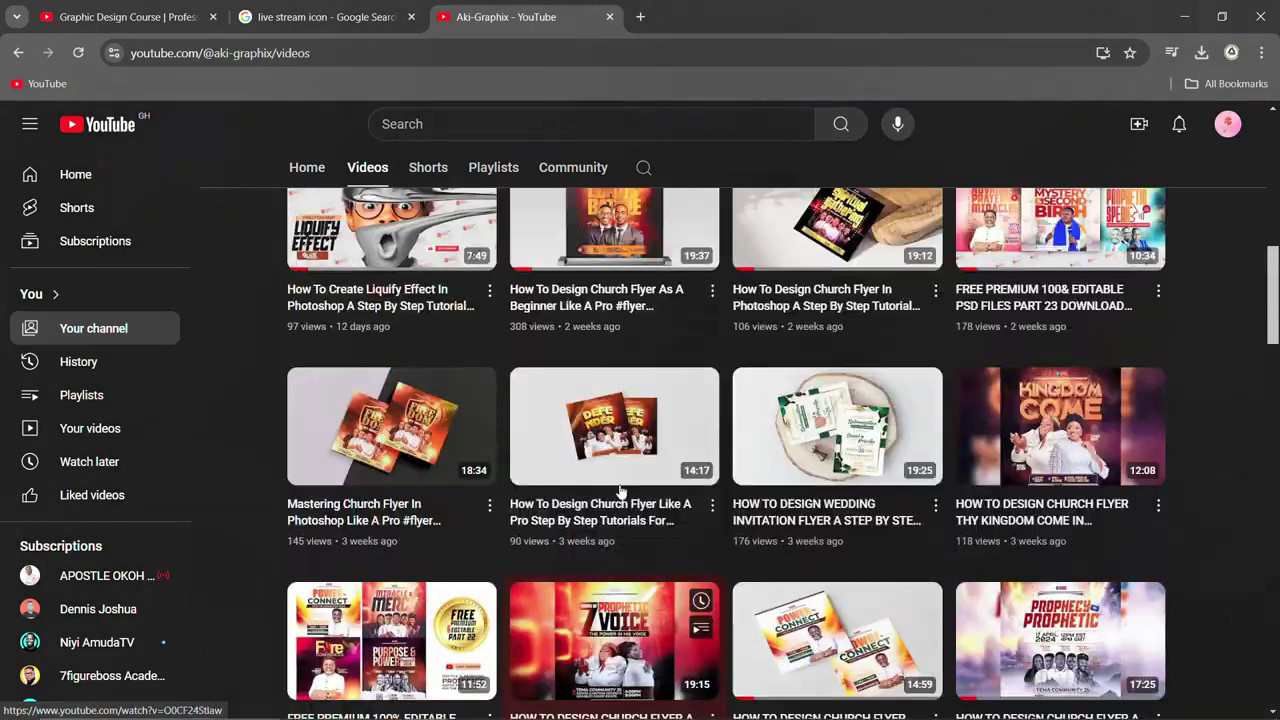
scroll(614, 488, up, 1)
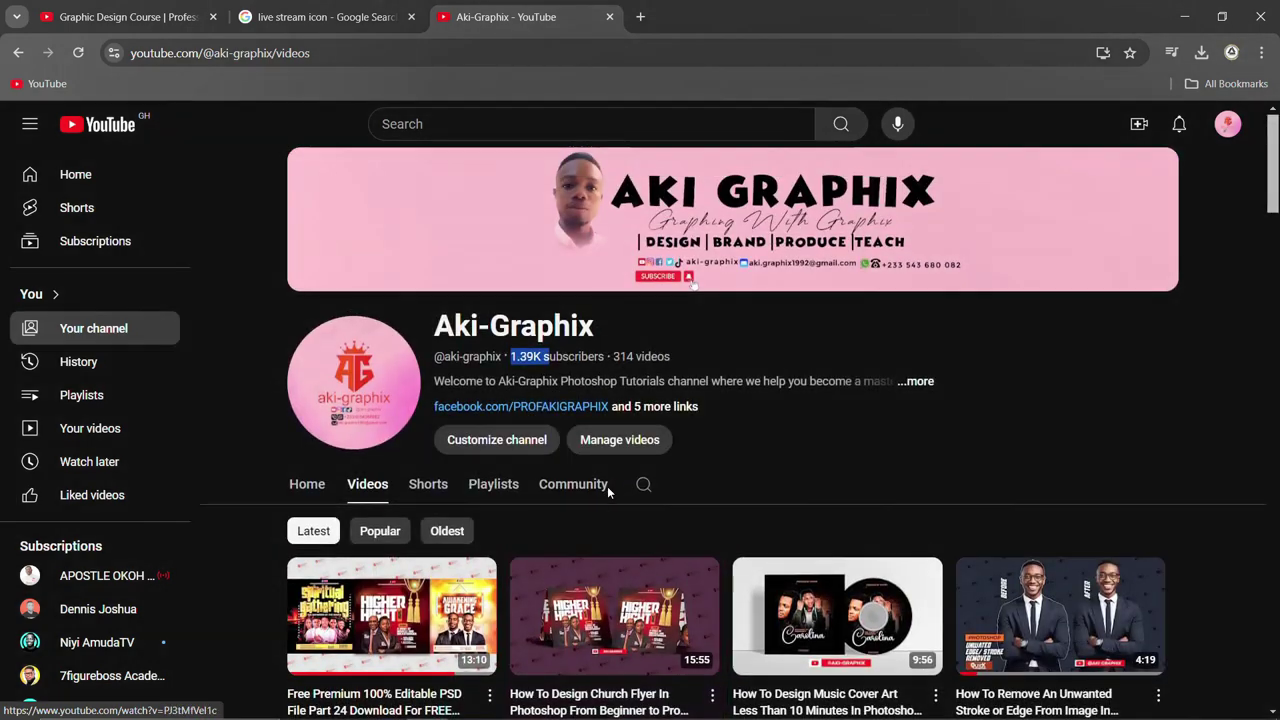
scroll(698, 498, down, 3)
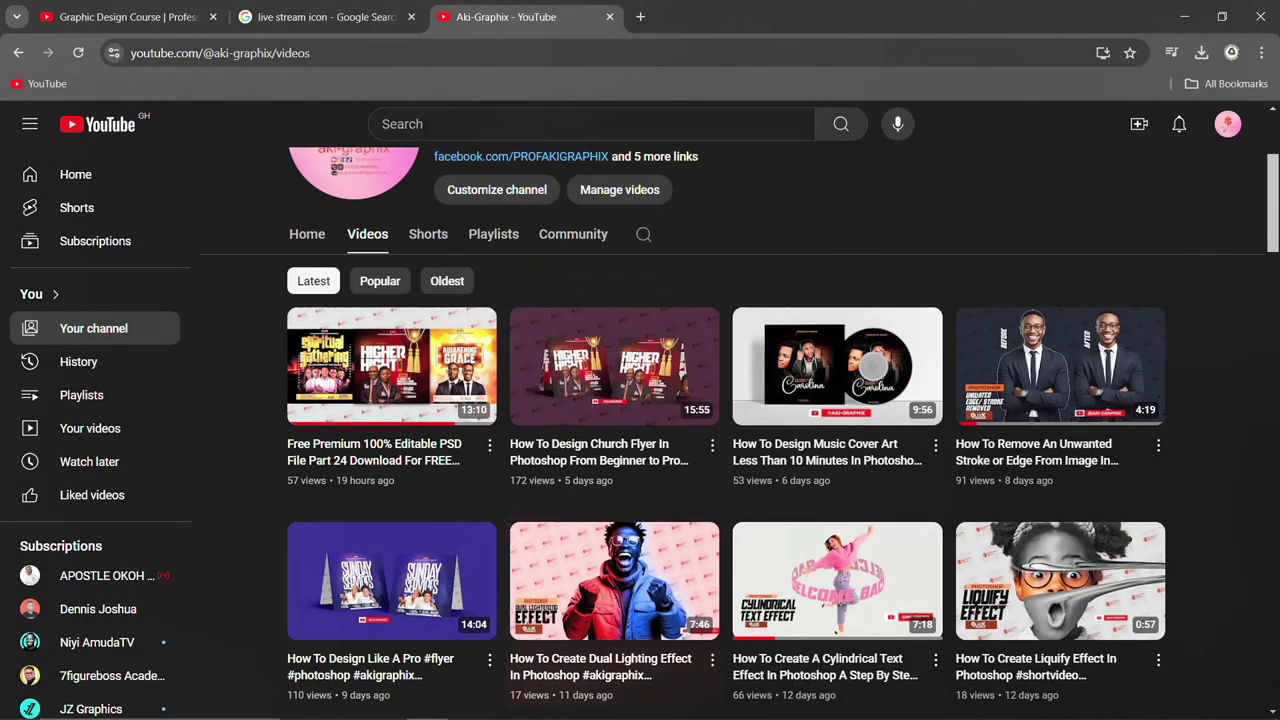
click(384, 712)
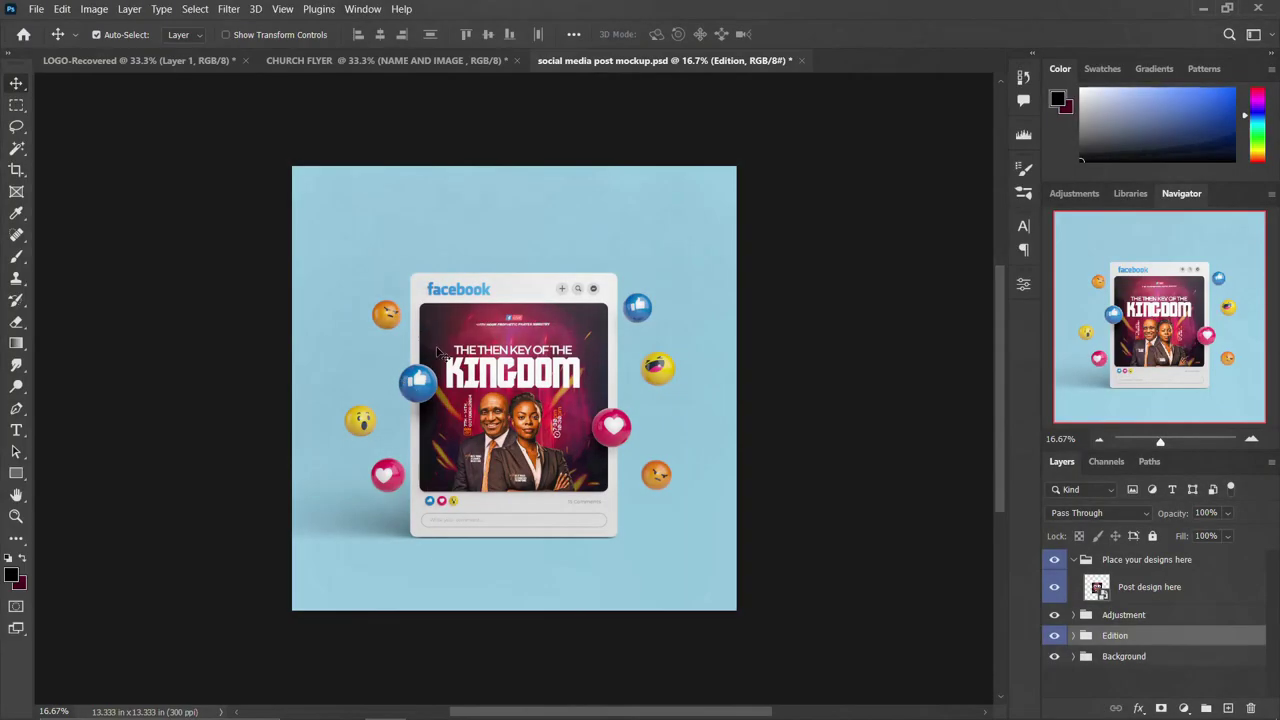
Step: Look over the CHURCH FLYER document, then the social media post mockup
click(382, 60)
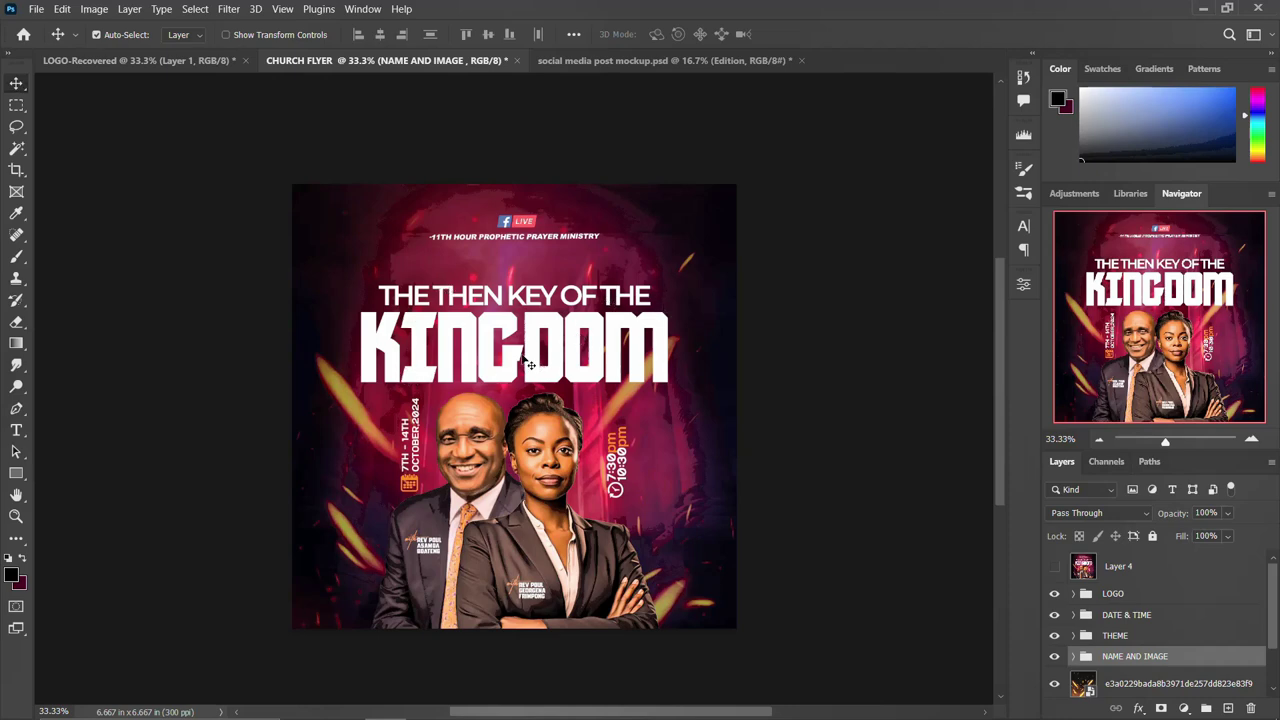
scroll(530, 366, up, 1)
scroll(530, 365, up, 1)
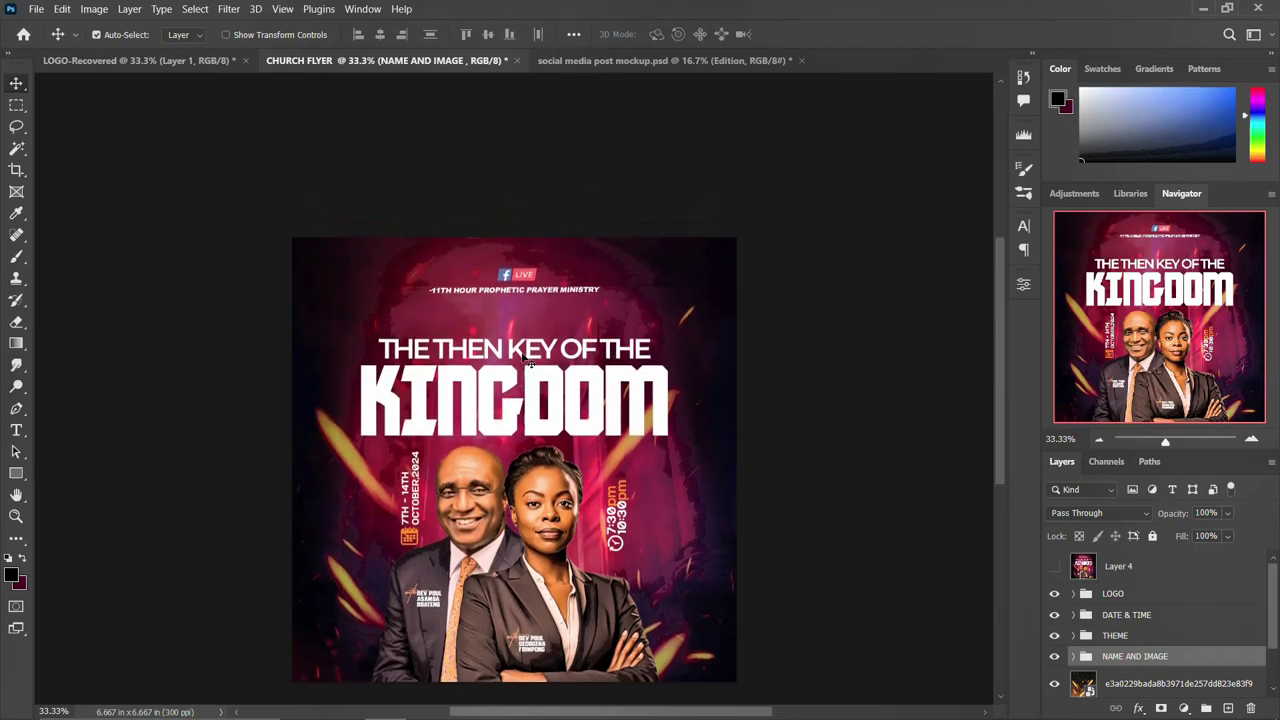
click(652, 61)
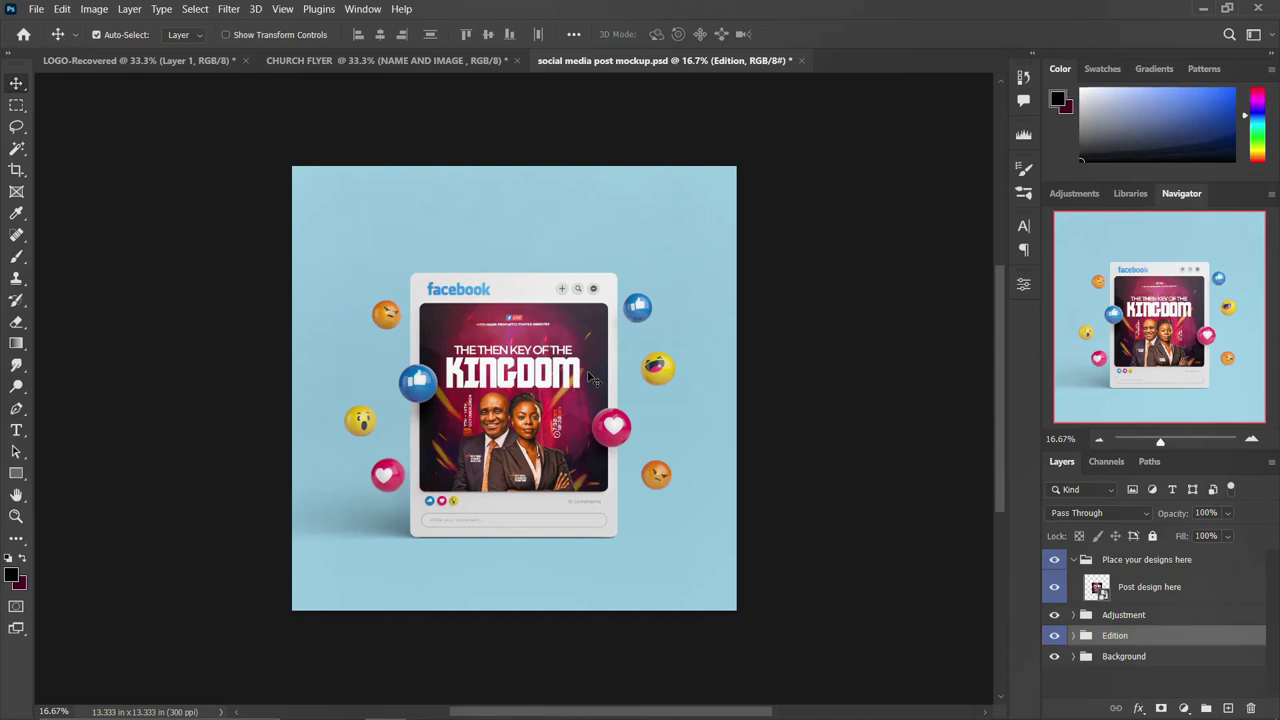
scroll(588, 372, up, 2)
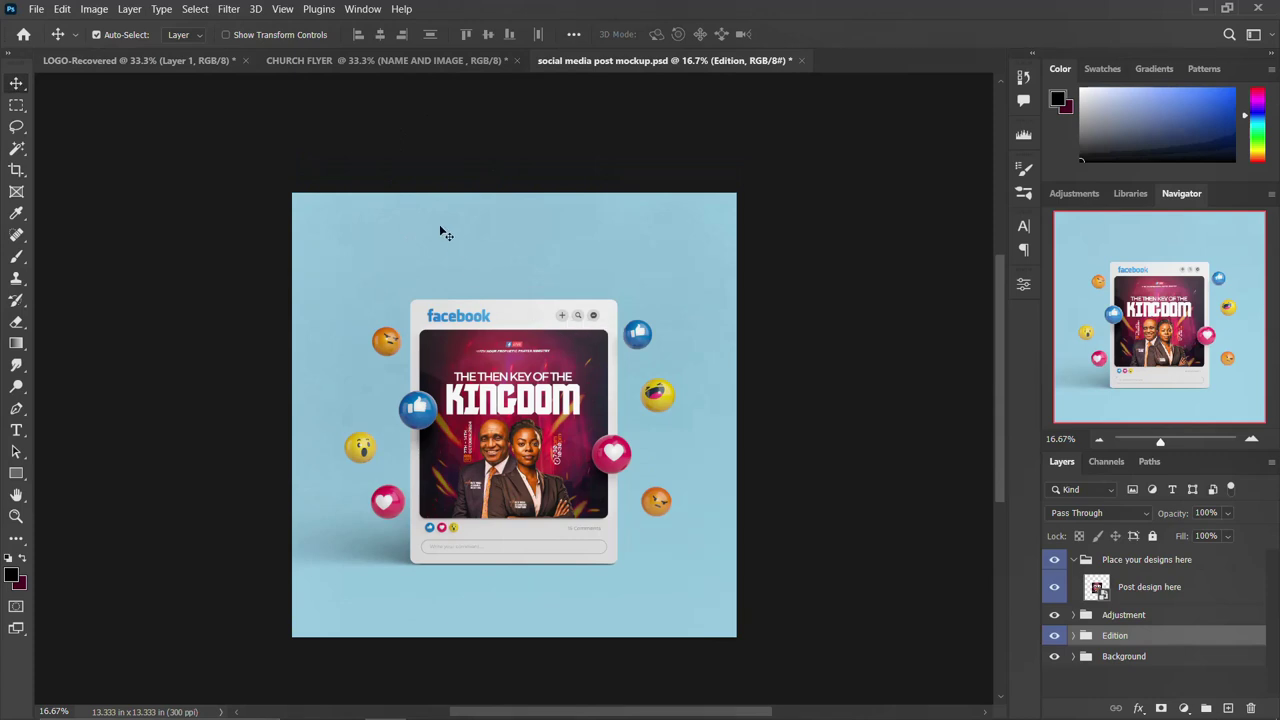
Step: Back on CHURCH FLYER, start a new 2000 × 2000 px, 300 ppi document with Ctrl+N
click(459, 60)
scroll(577, 346, down, 2)
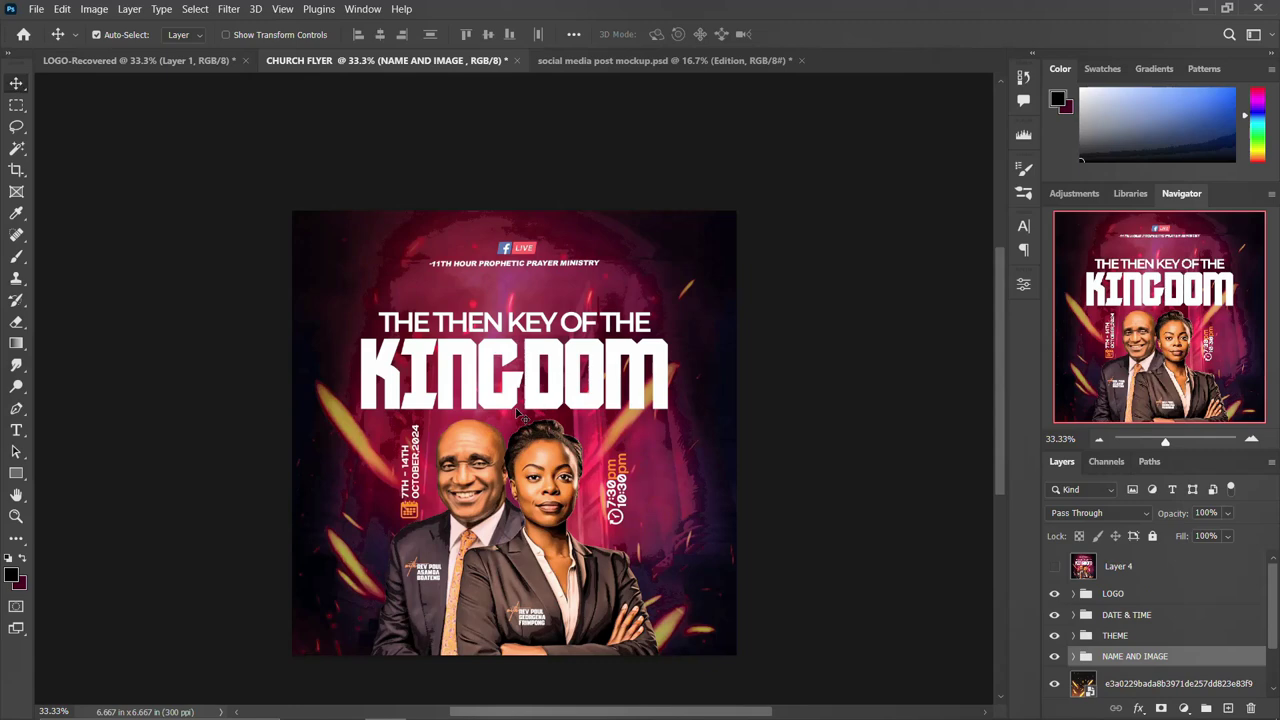
key(ctrl)
key(ctrl+n)
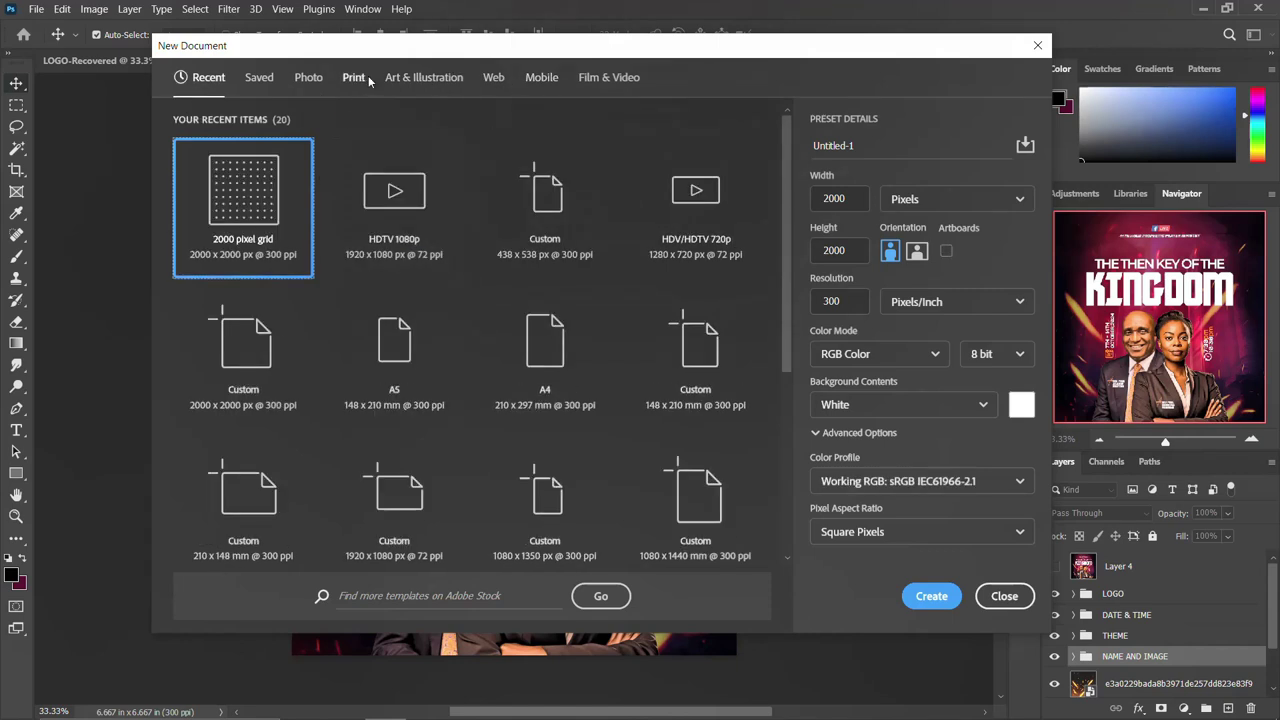
Step: Create a 2000 × 2000 px, 300 ppi RGB document named 'CHURCH FLYER' from Art & Illustration presets
click(404, 81)
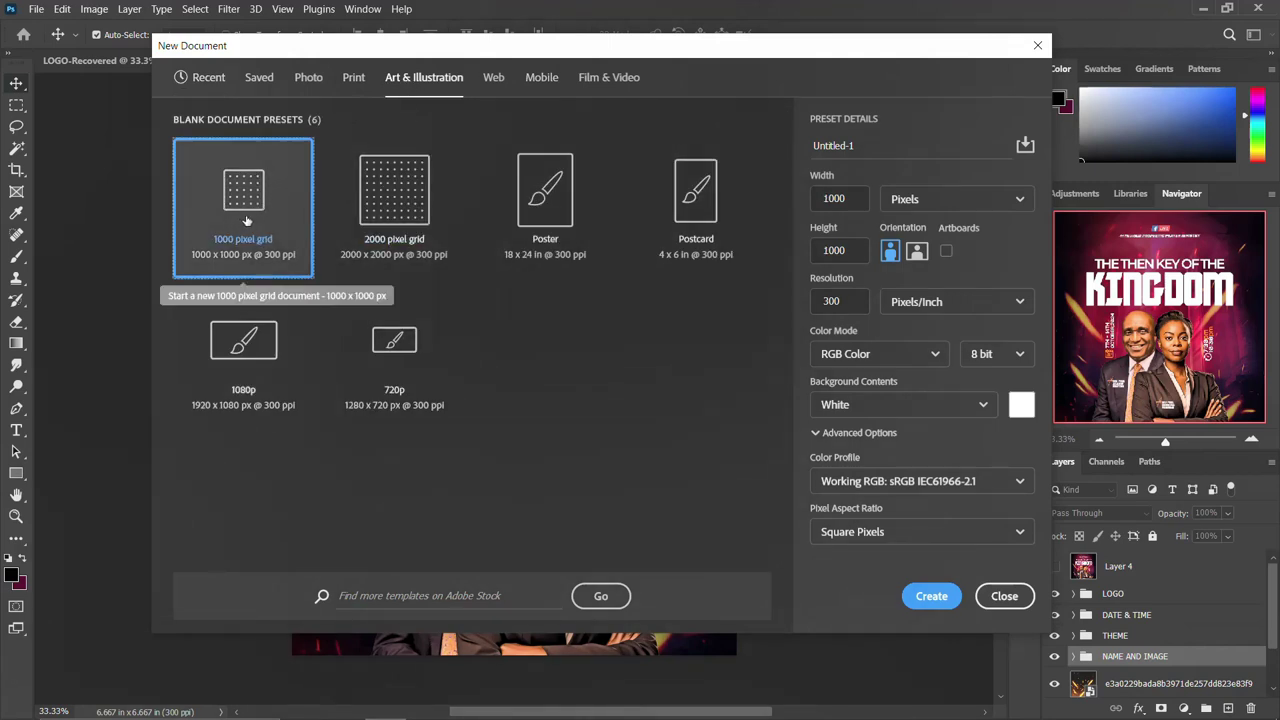
click(398, 206)
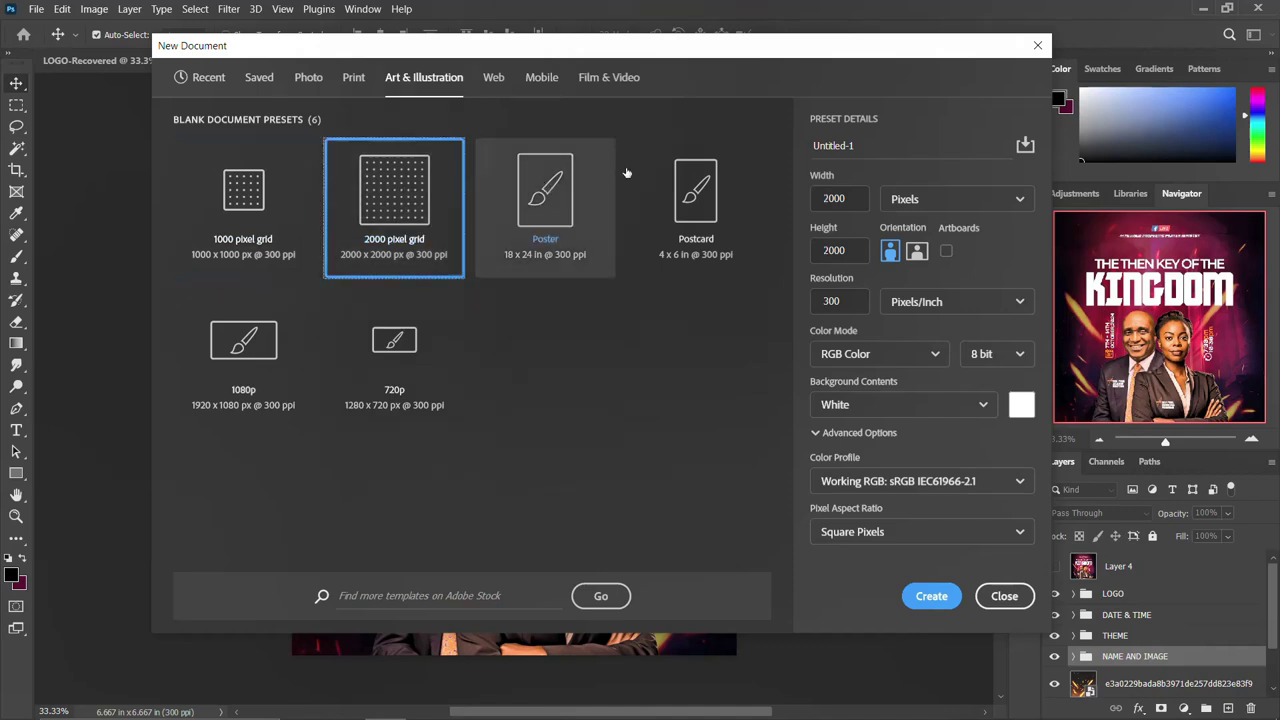
click(813, 145)
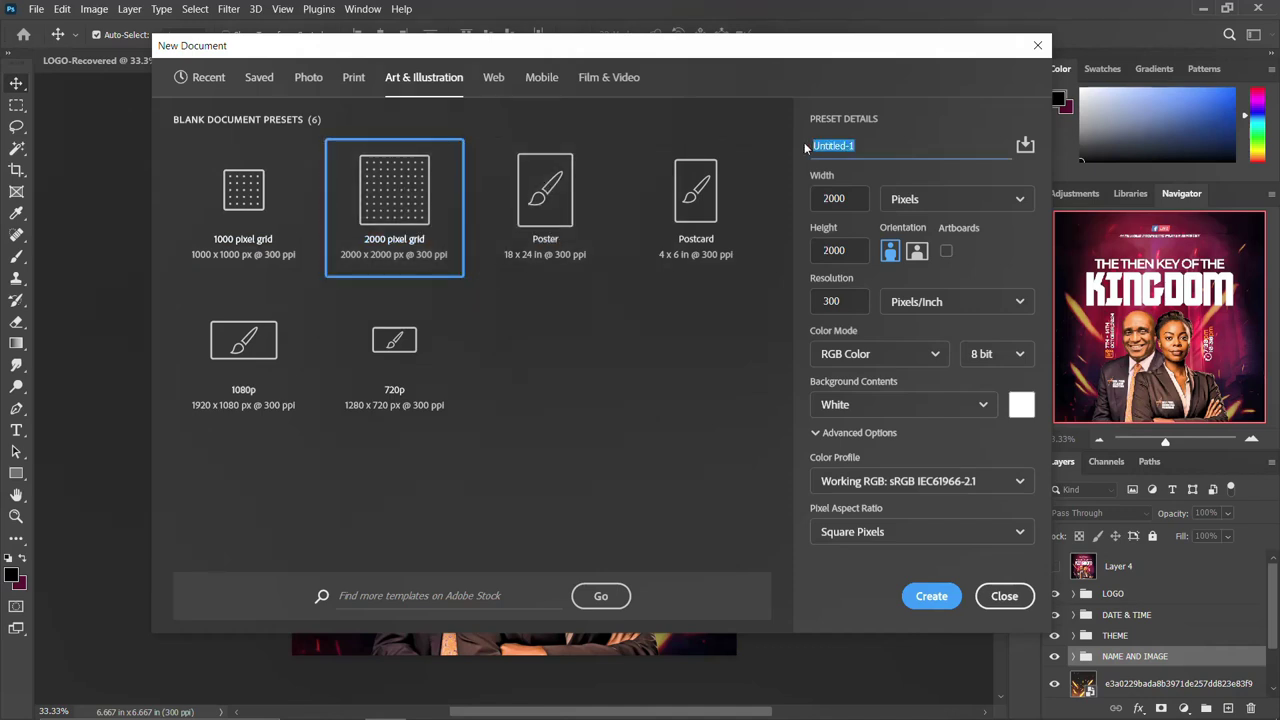
text(CHURCH FLYER)
double_click(843, 196)
double_click(840, 250)
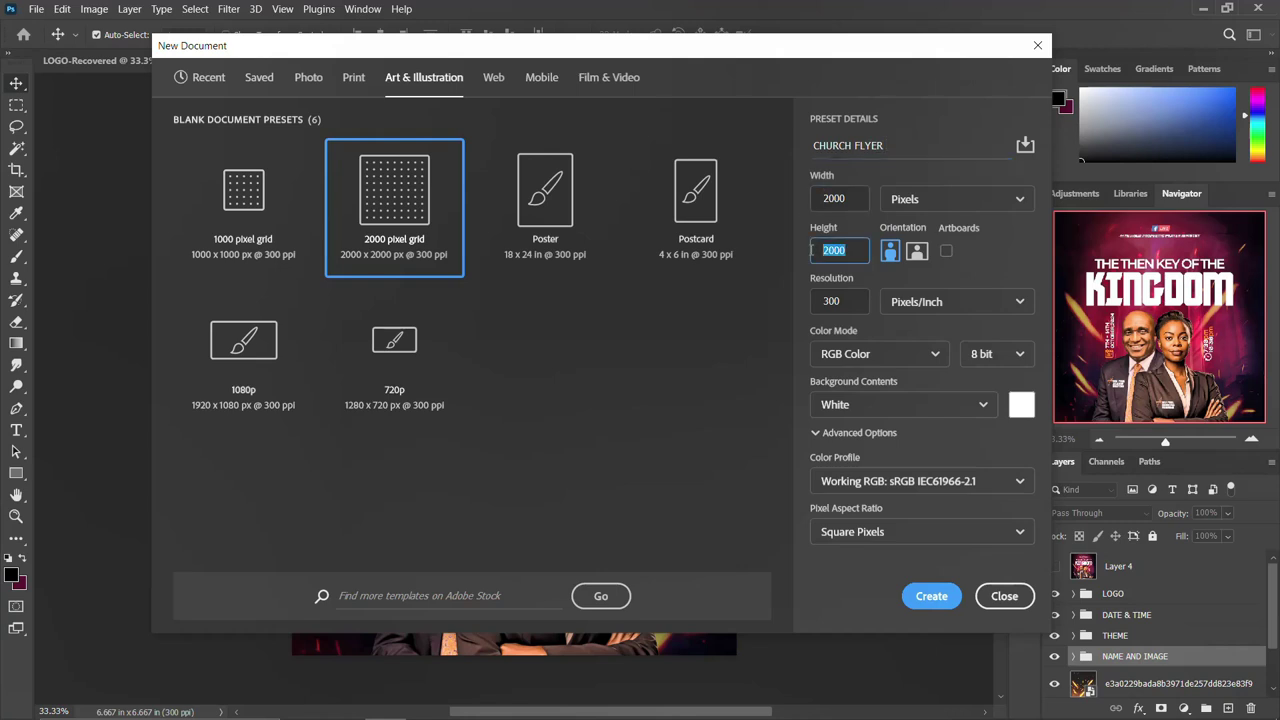
double_click(845, 302)
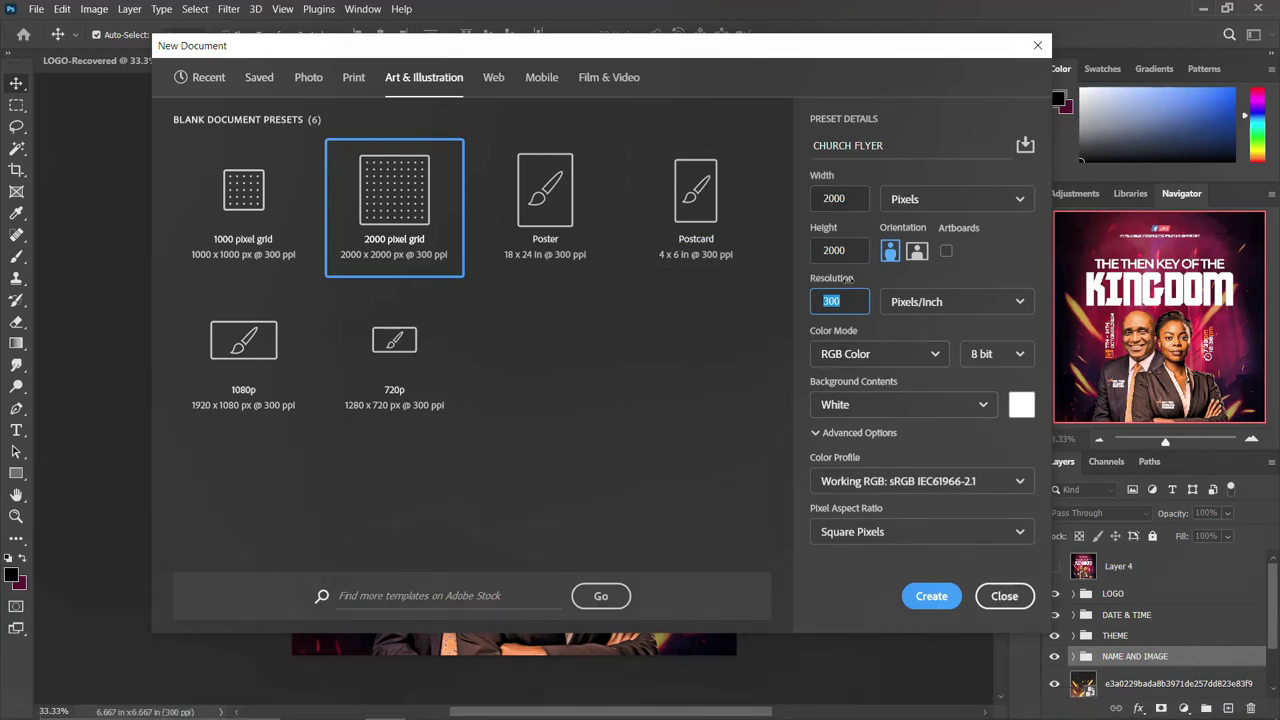
click(888, 356)
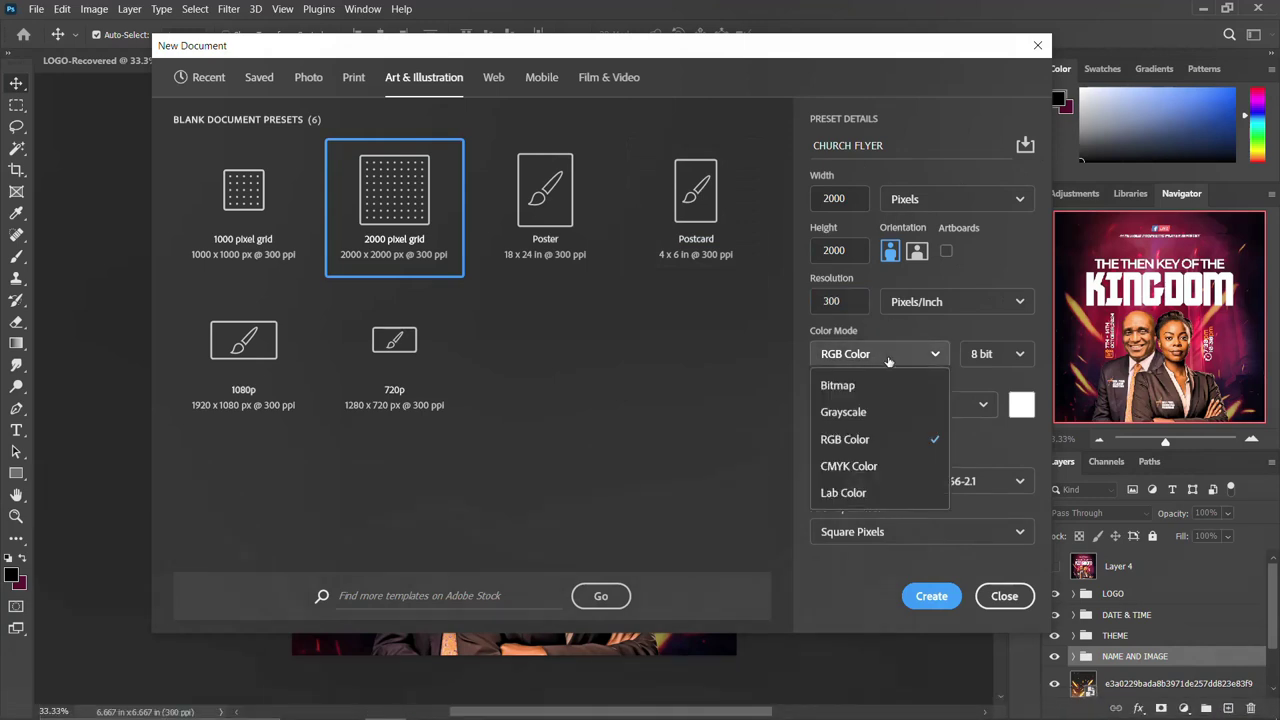
click(858, 441)
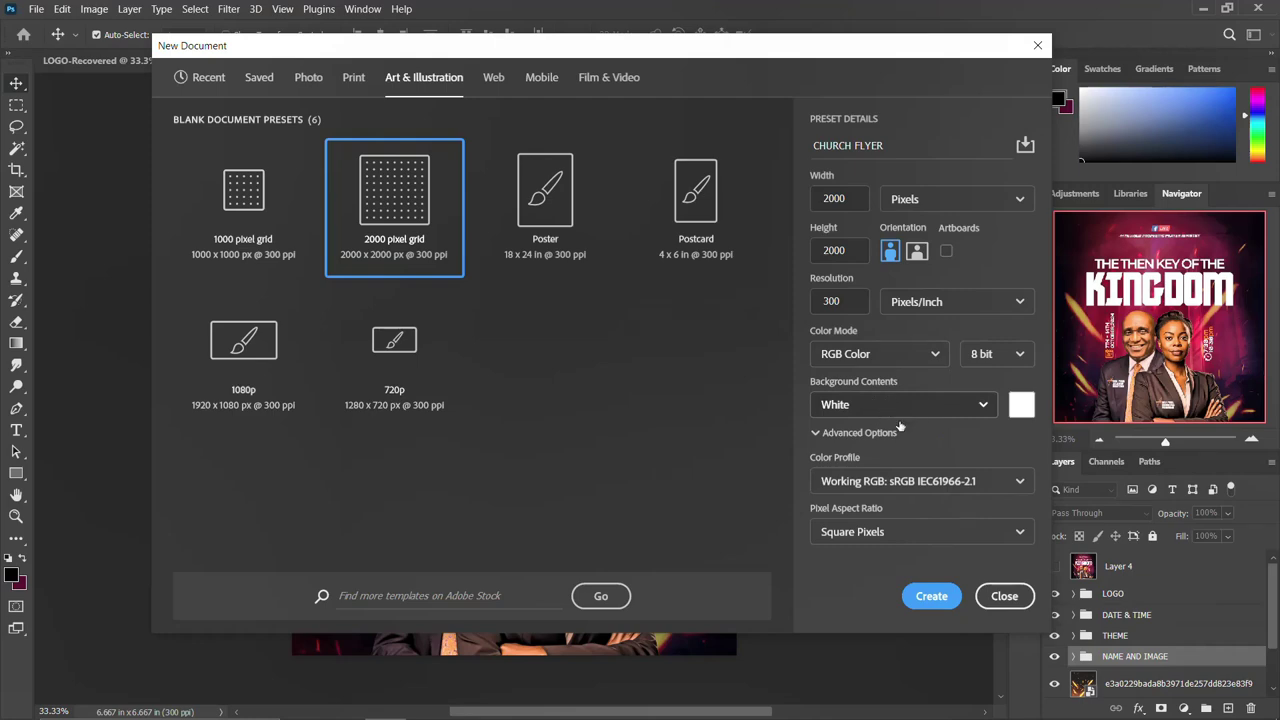
click(932, 597)
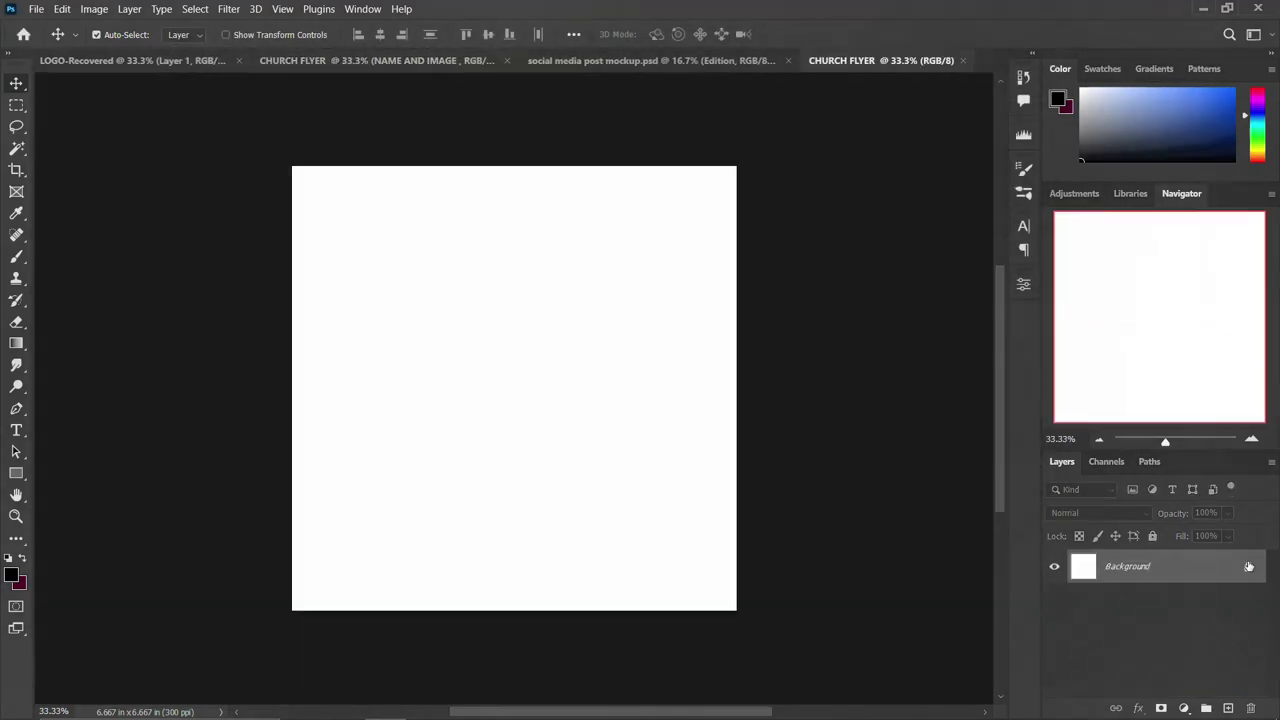
Step: Unlock the Background and add a purple-magenta Gradient Fill layer from the Purples presets
click(1248, 566)
mouse_move(1146, 688)
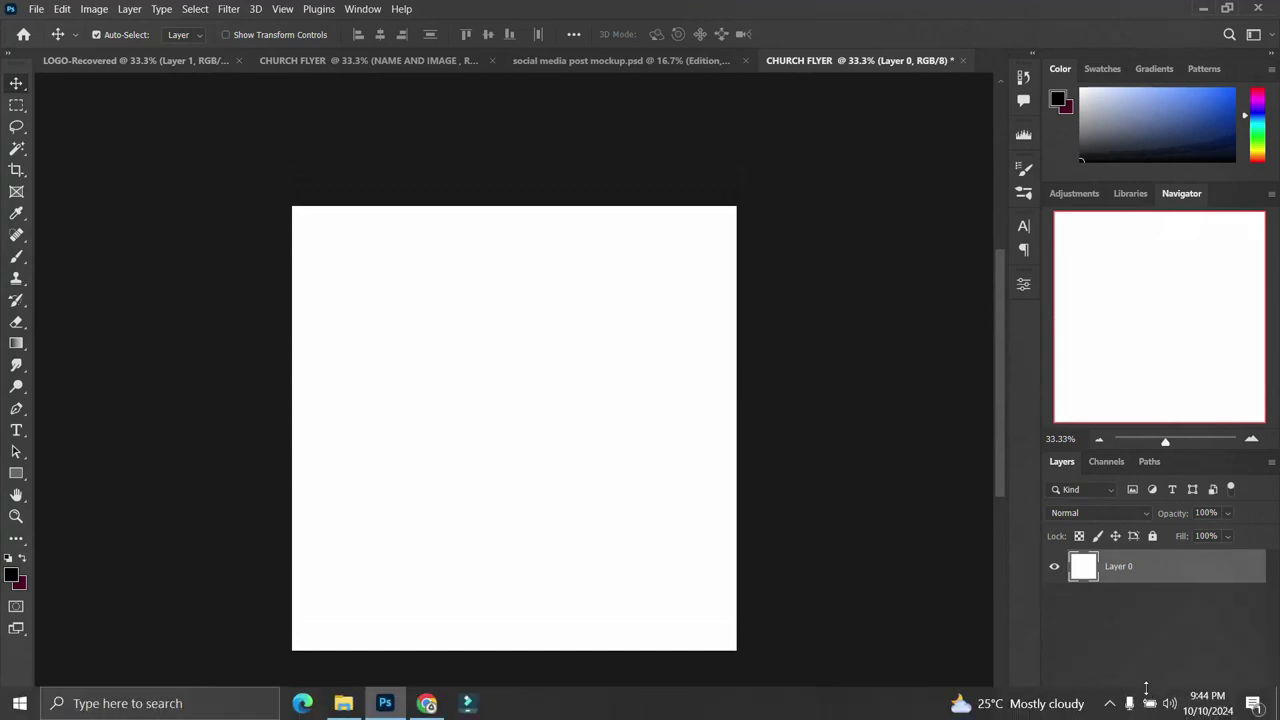
click(1184, 708)
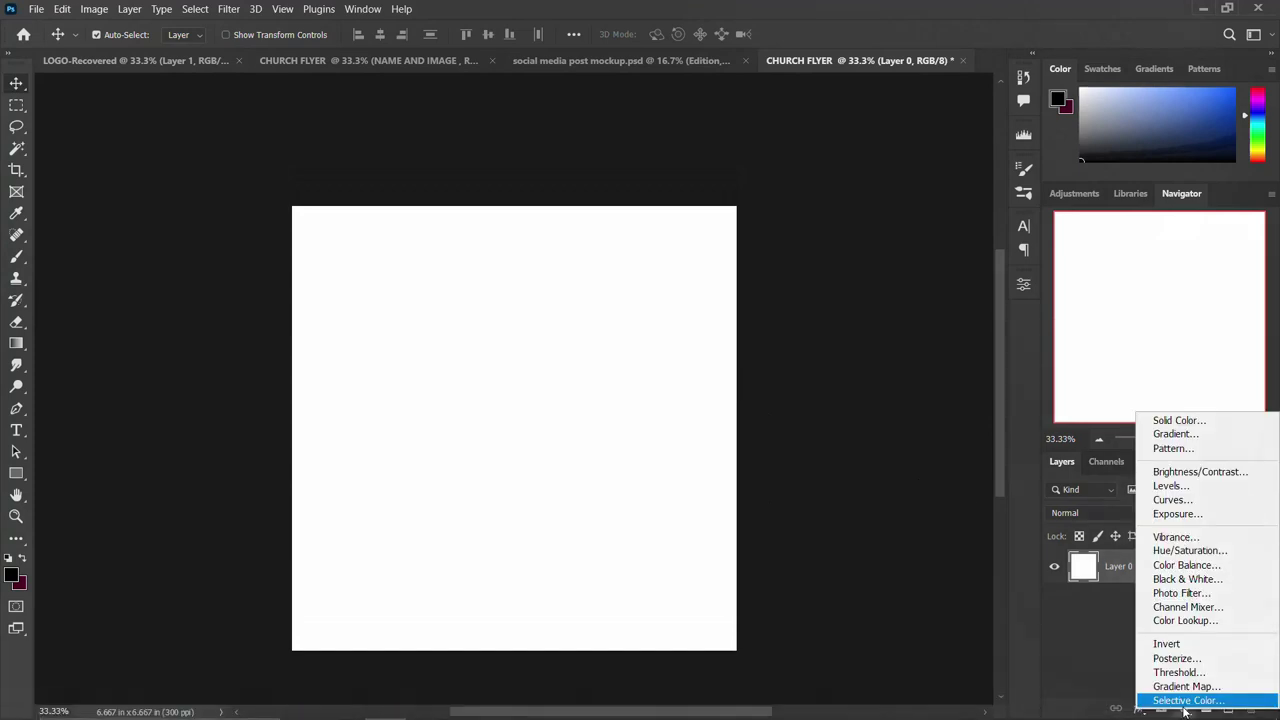
click(1168, 436)
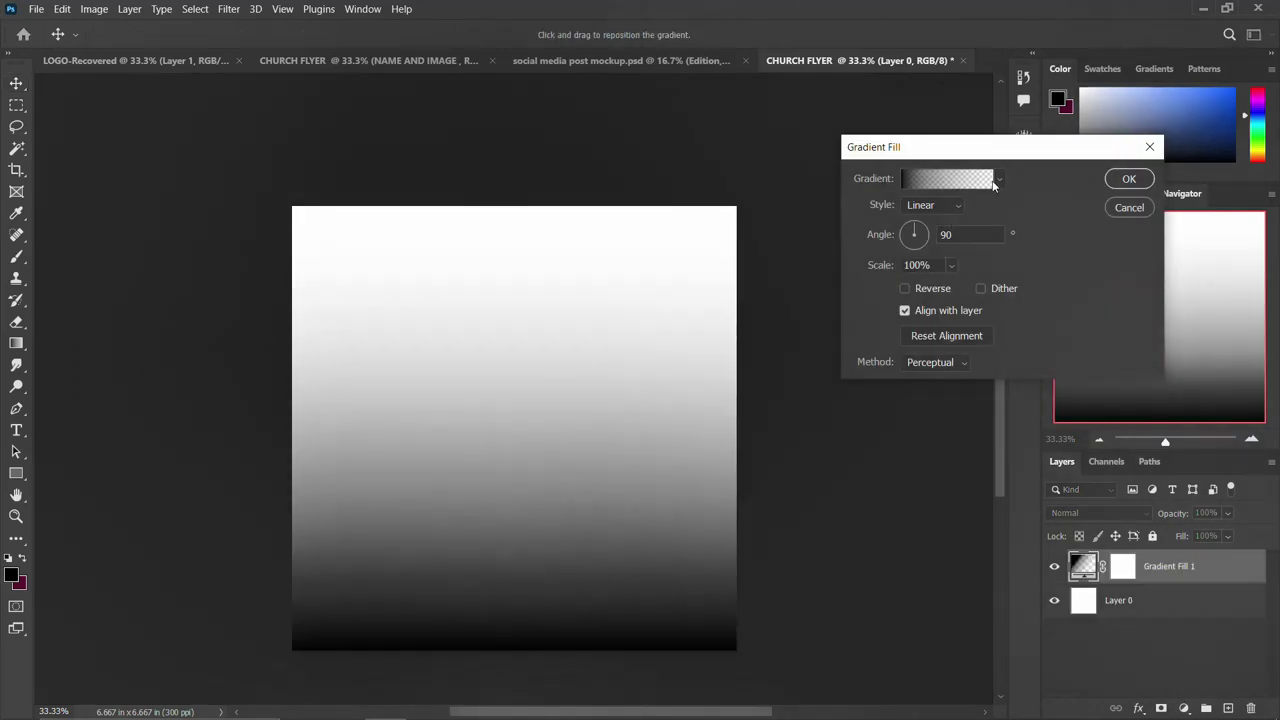
click(998, 179)
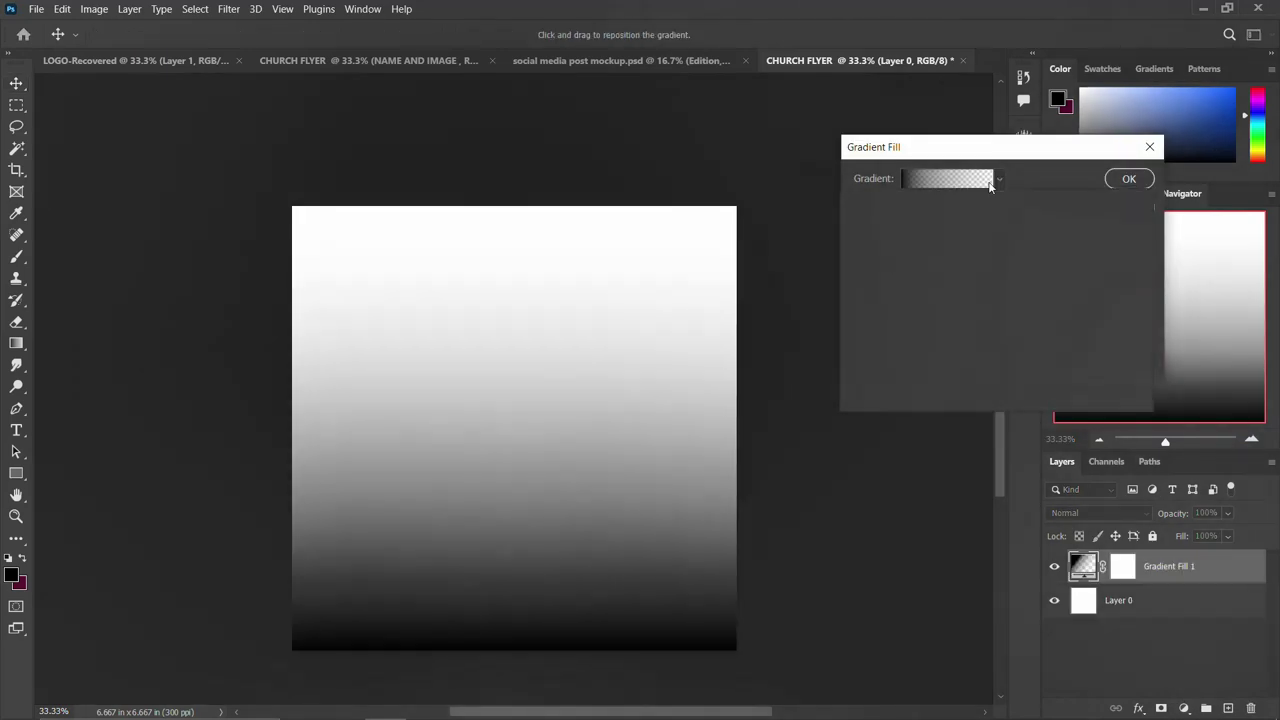
click(934, 297)
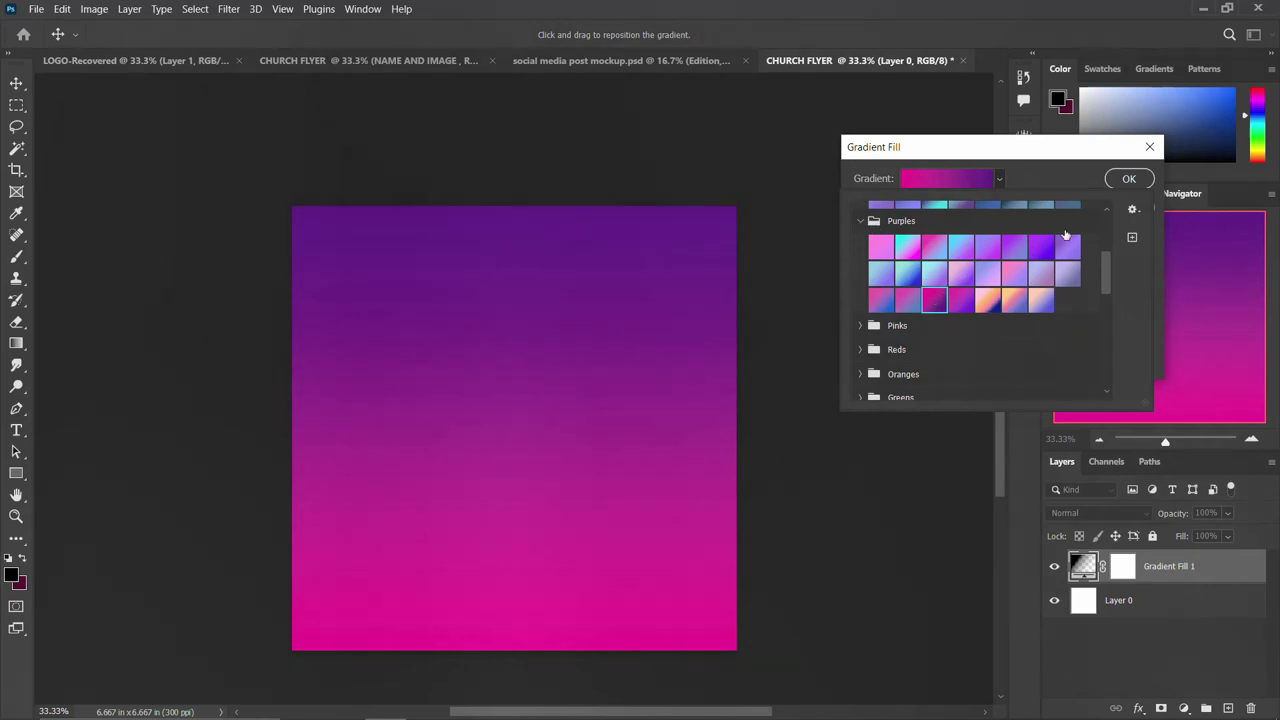
click(1128, 180)
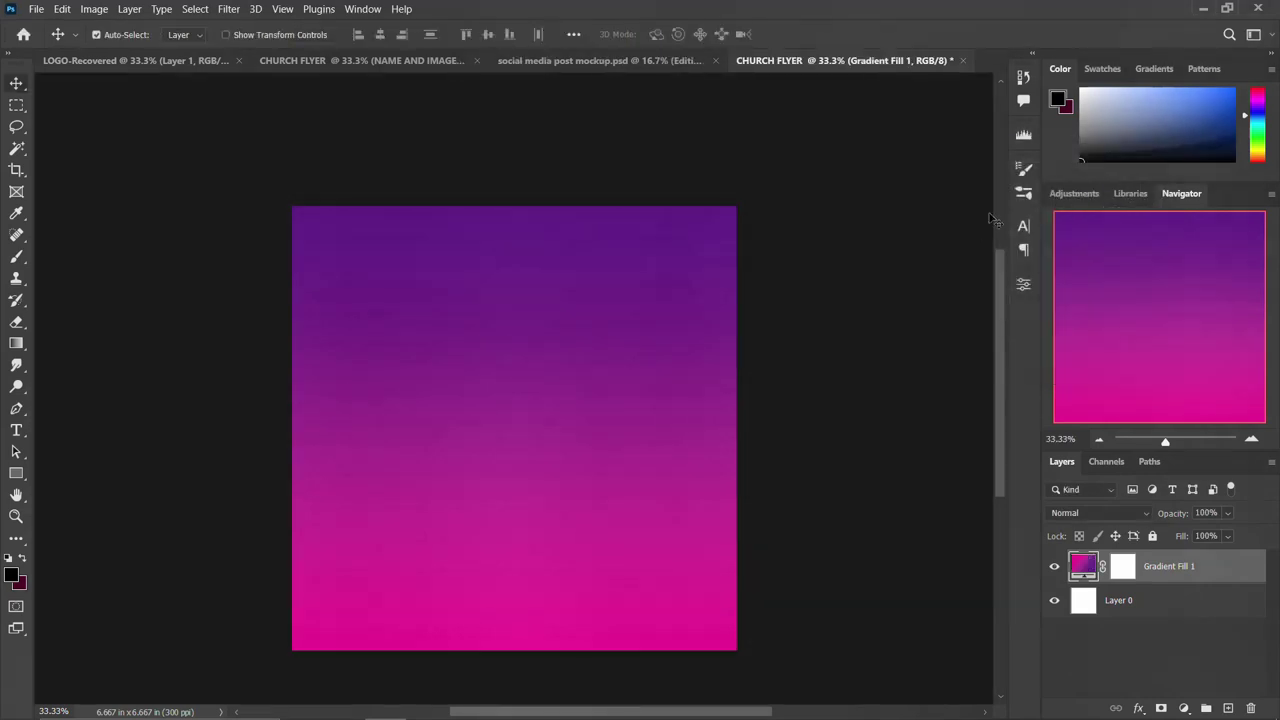
Step: Make the gradient Radial with a pink centre and purple edges at 170% scale
double_click(1080, 568)
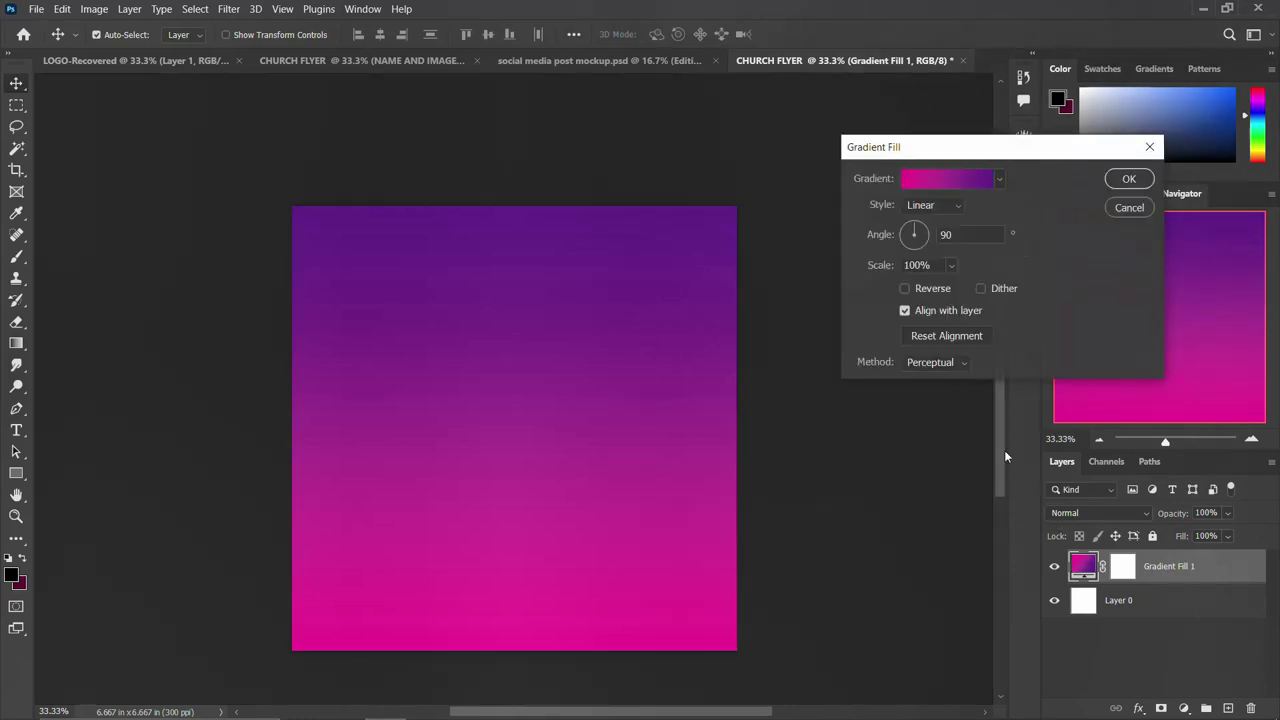
click(935, 206)
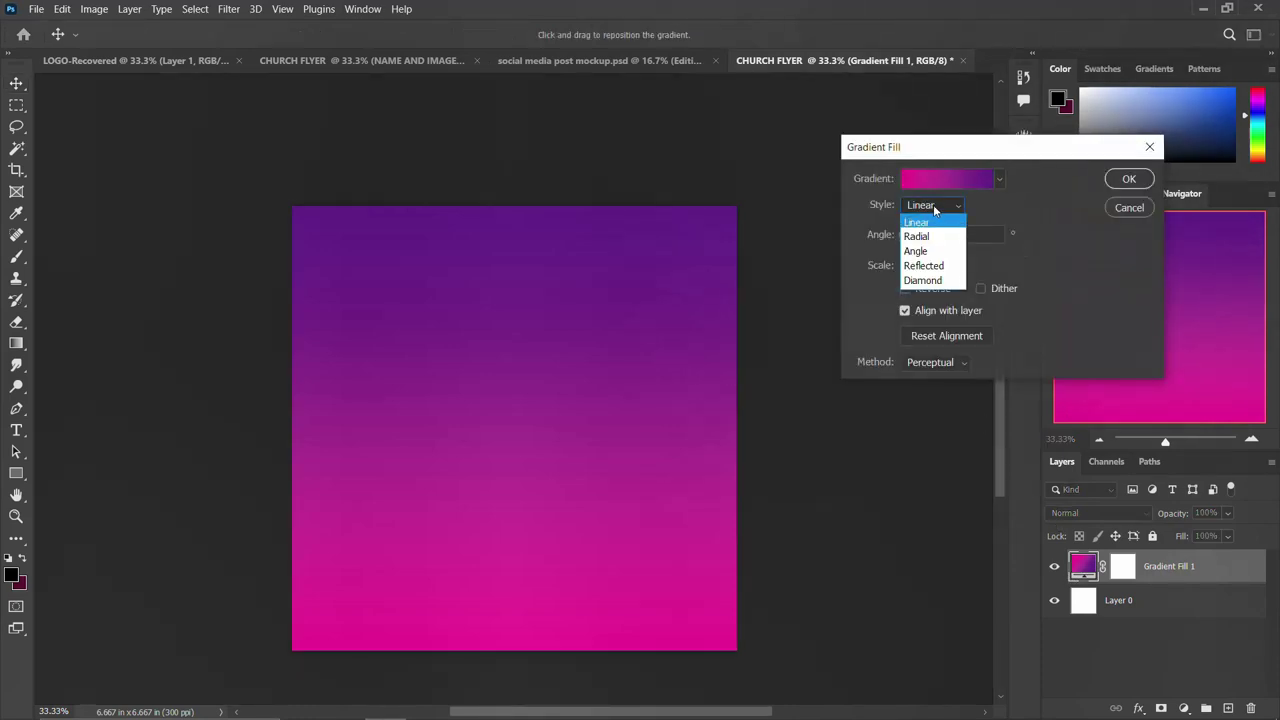
click(927, 236)
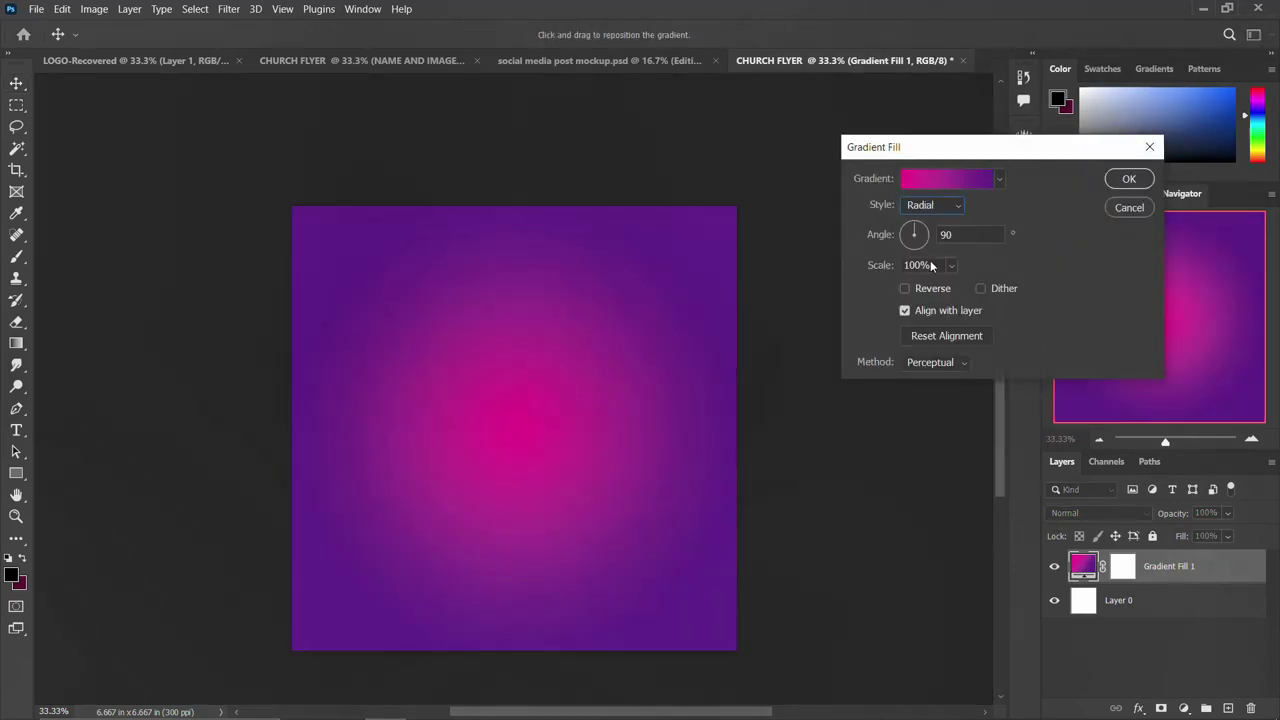
click(905, 288)
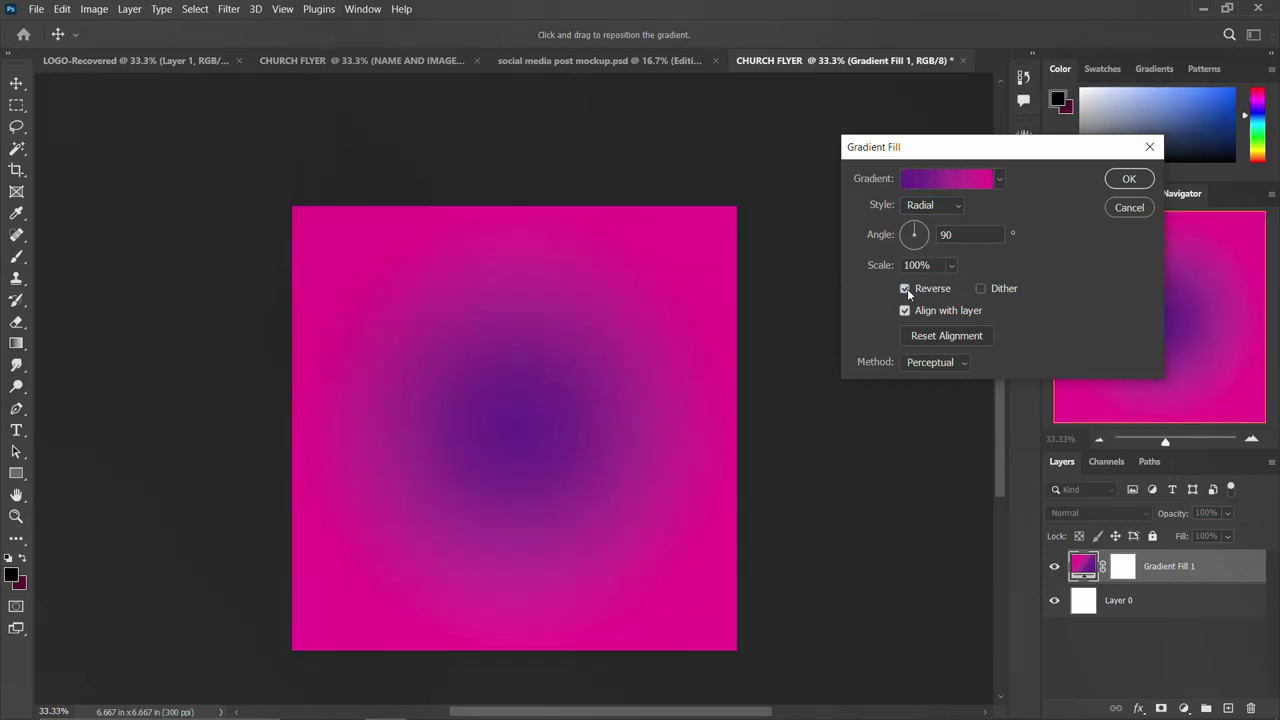
click(905, 288)
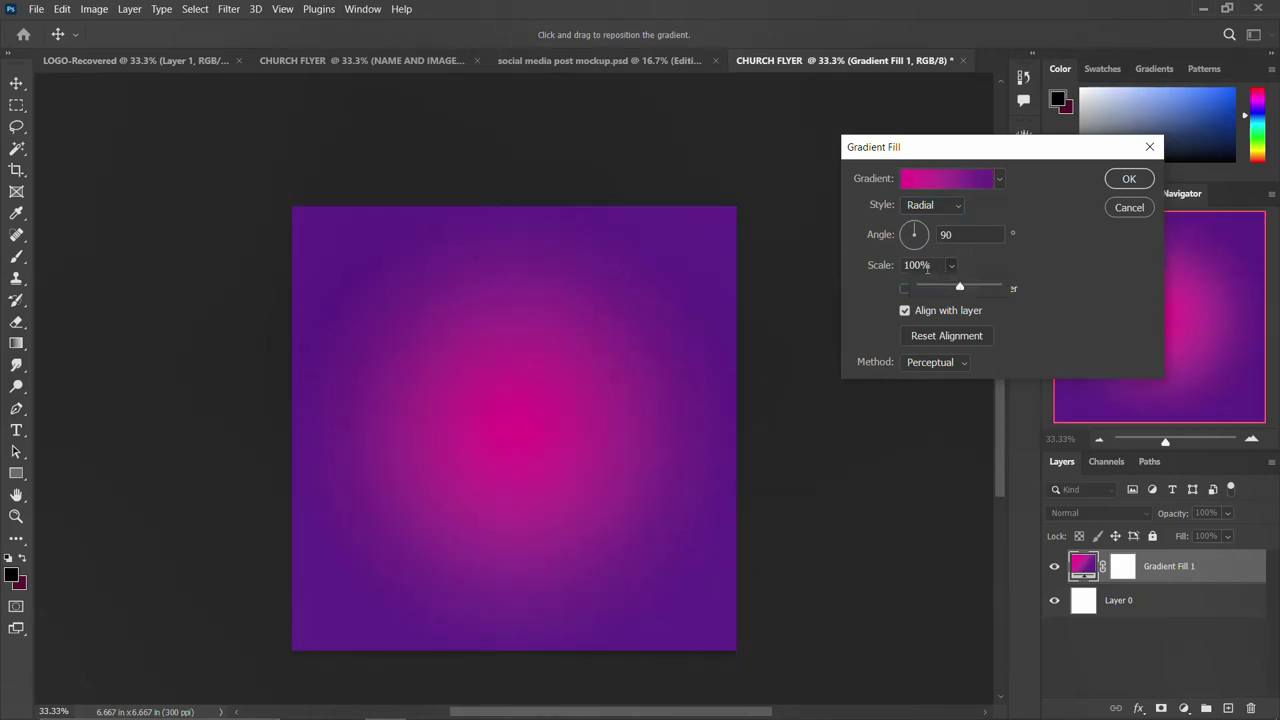
click(927, 265)
double_click(917, 265)
text(170)
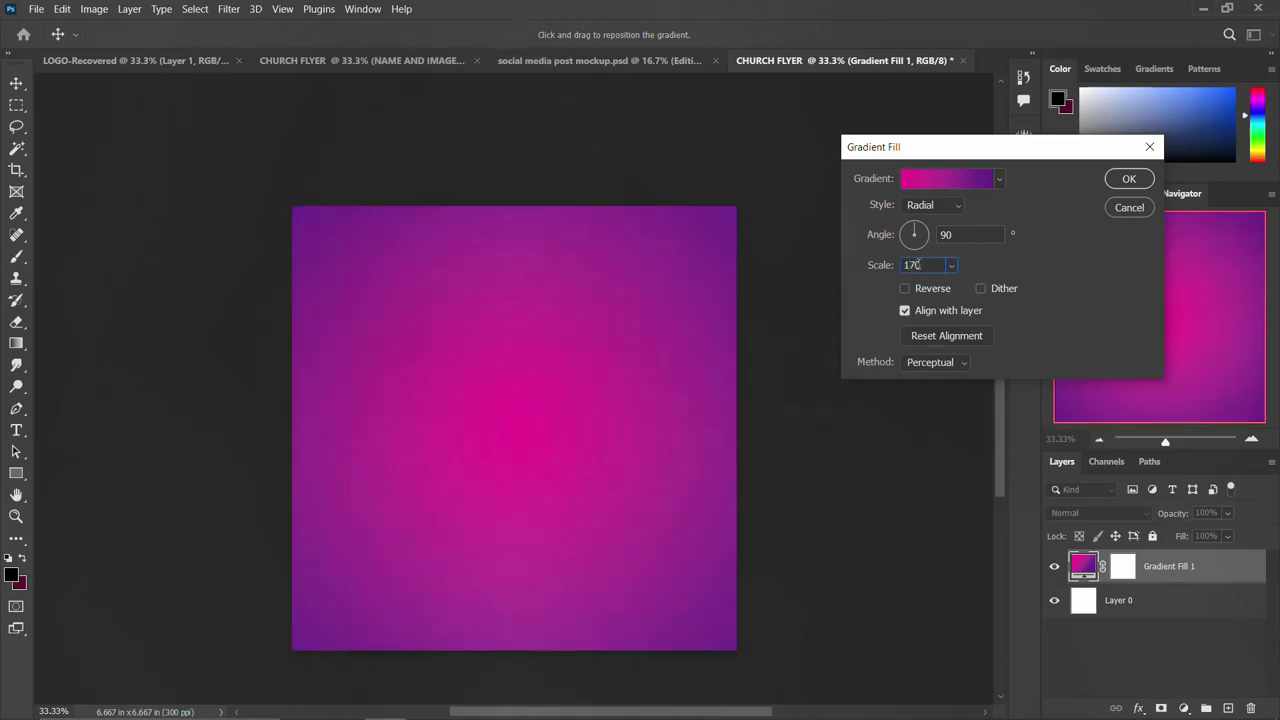
key(Return)
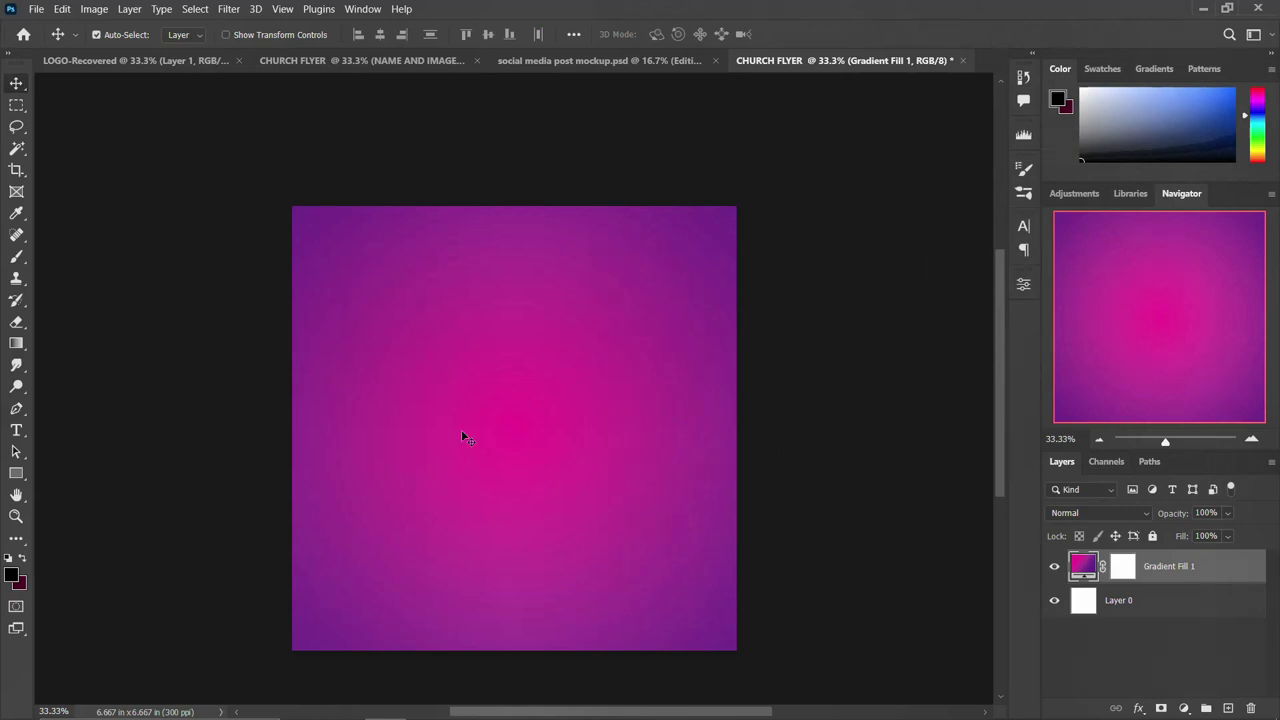
Step: Place the glowing gateway photo, scale it to fill the canvas, and blend it in Soft Light
mouse_move(367, 716)
click(341, 703)
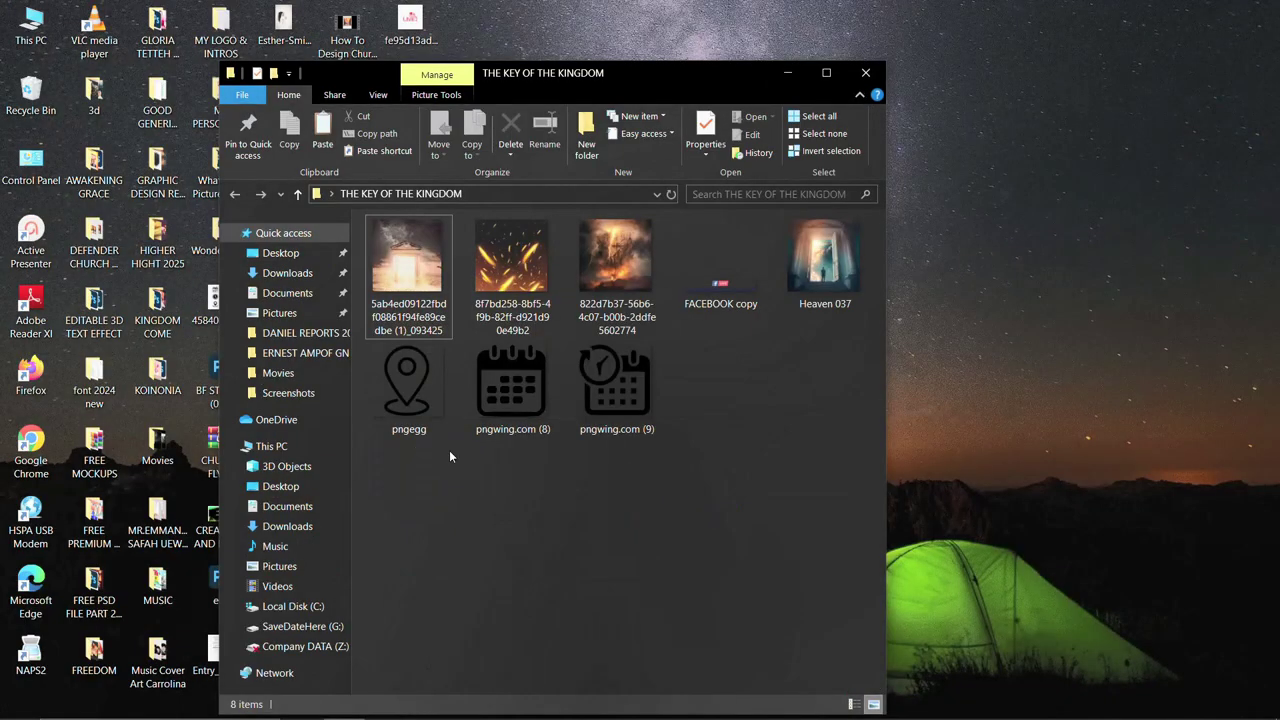
click(411, 313)
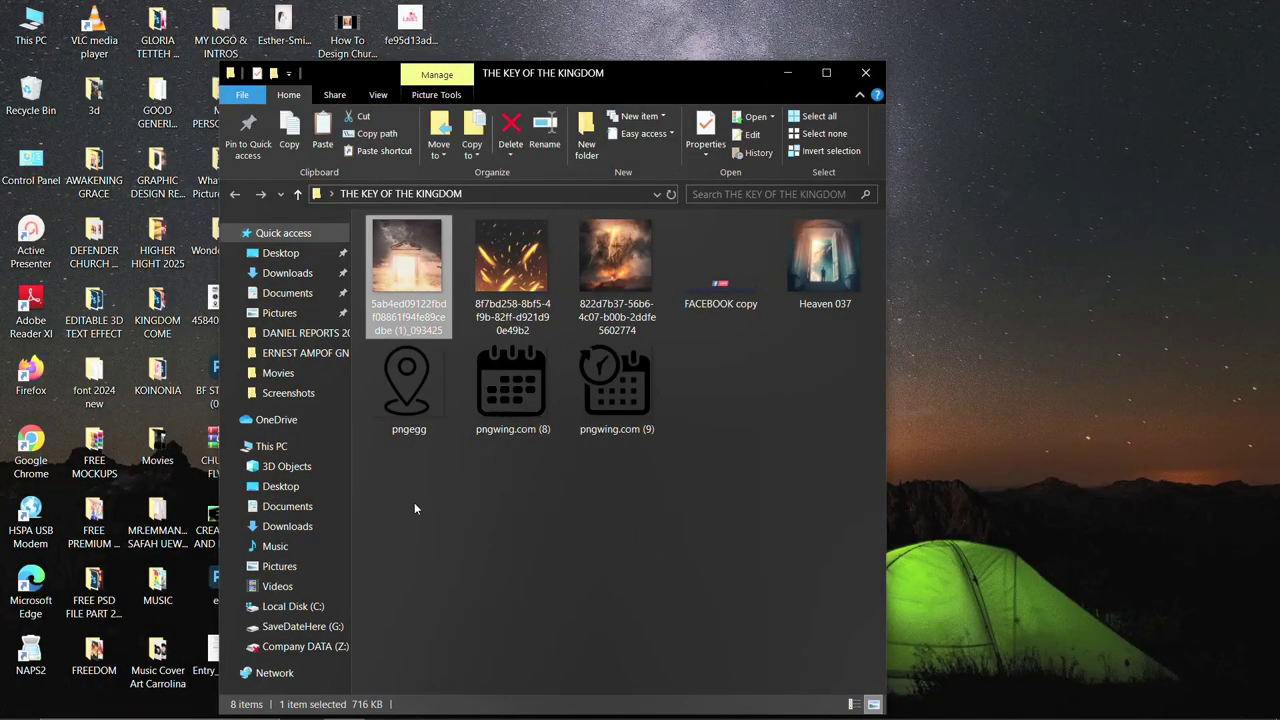
drag(414, 508, 510, 429)
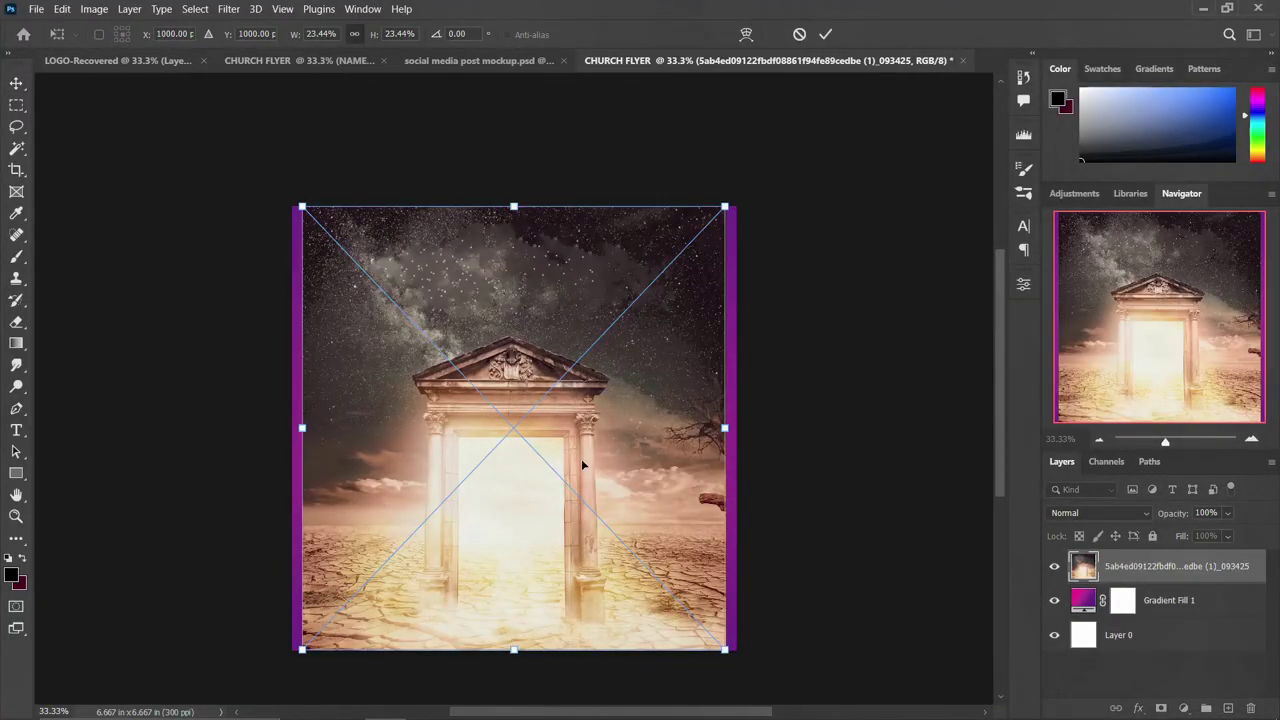
drag(727, 651, 739, 662)
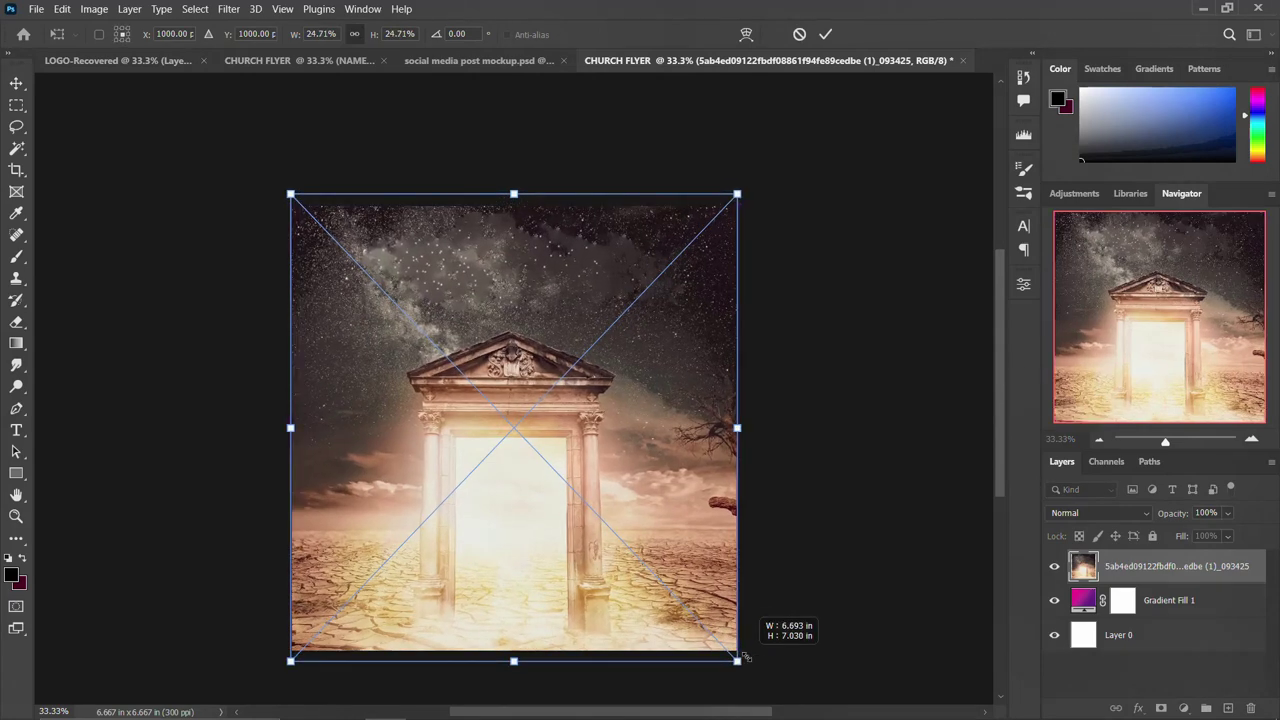
key(Return)
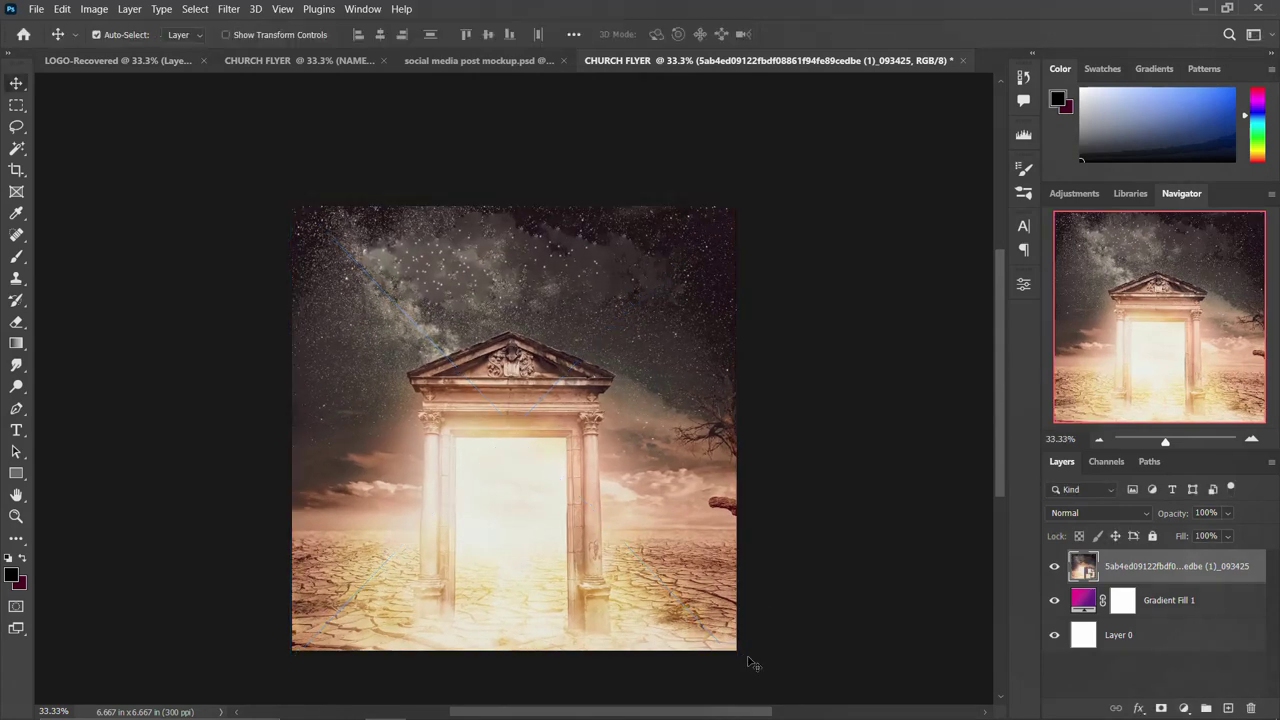
click(1086, 512)
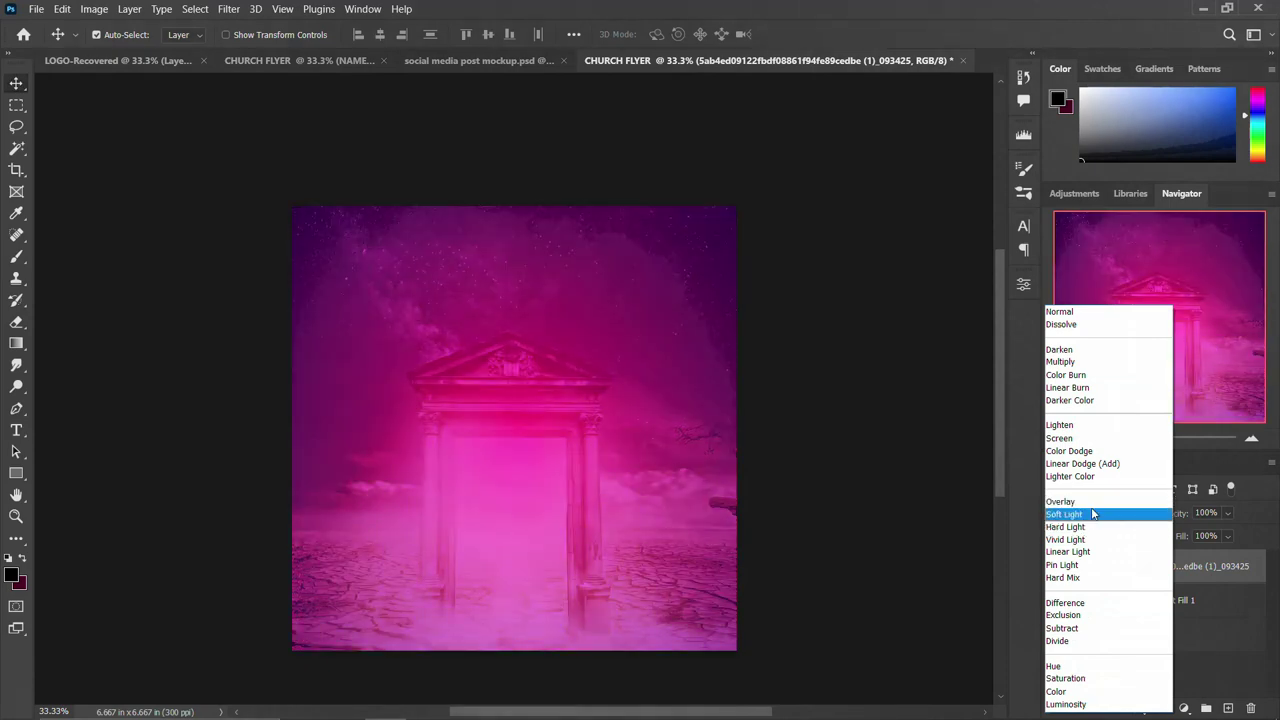
click(1093, 514)
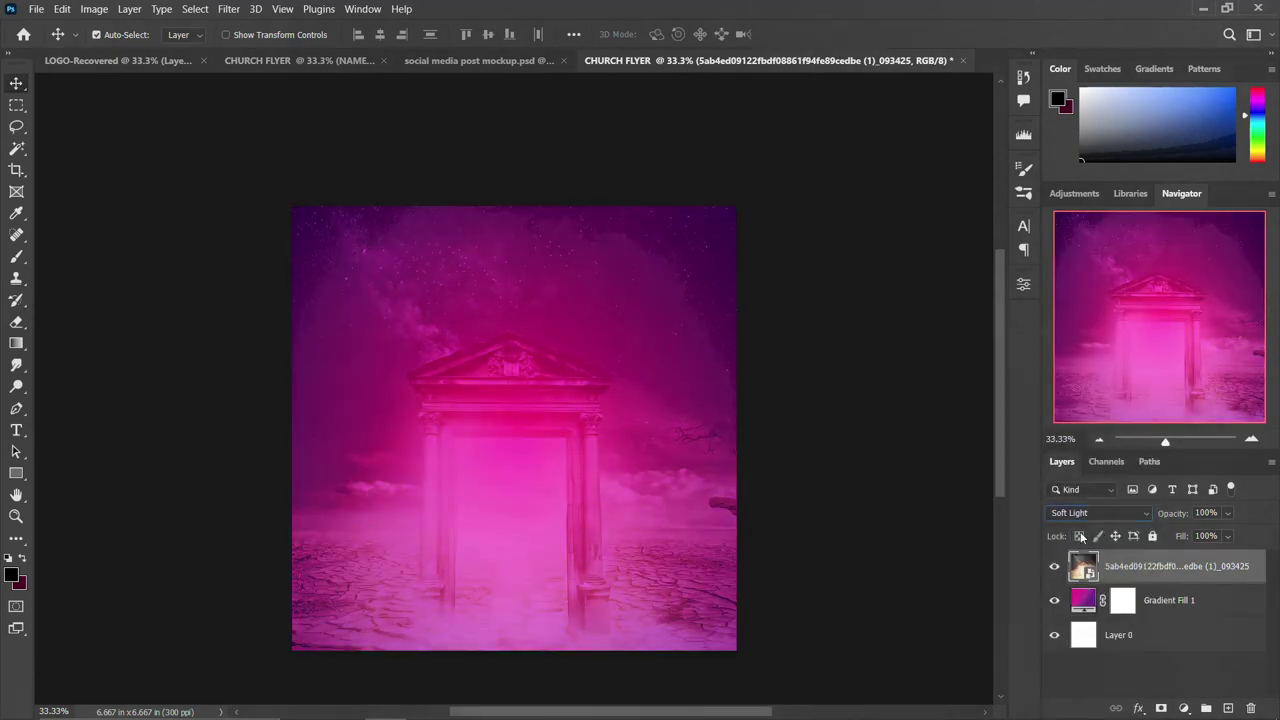
Step: Place the 822d7b37 volcano-and-lightning image, scale it to cover the canvas, and set Hard Light
click(343, 703)
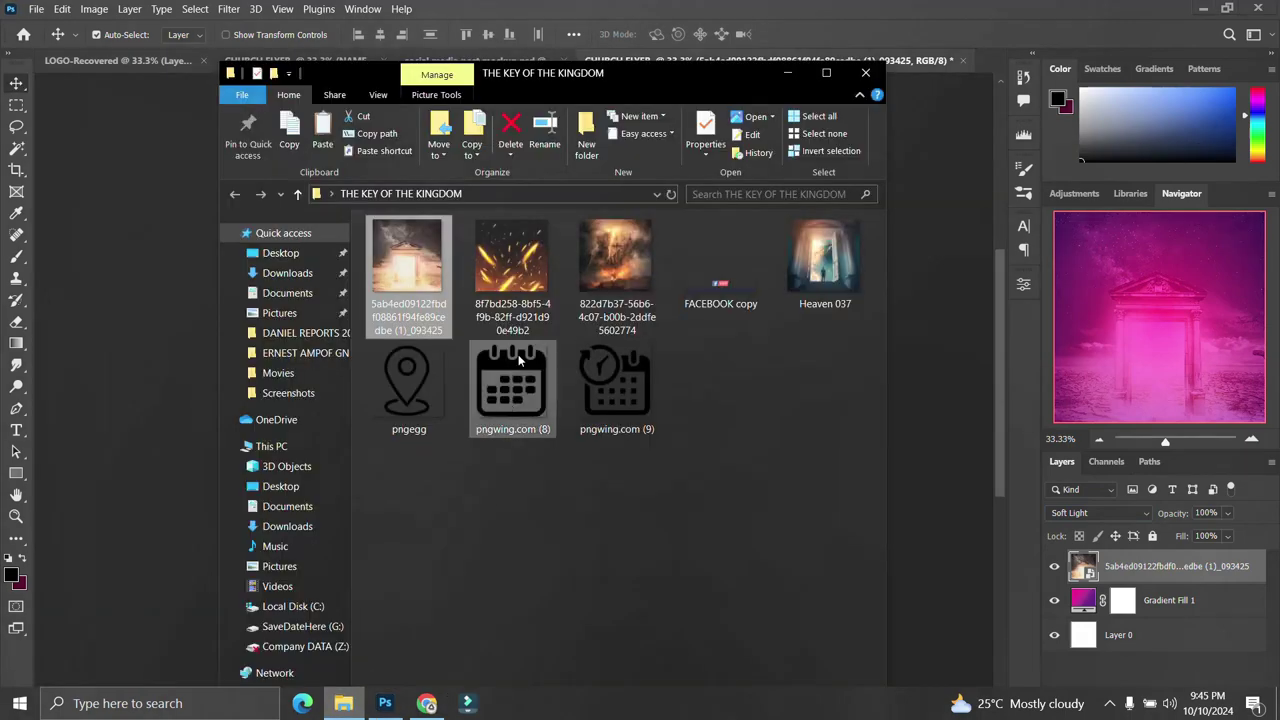
click(607, 254)
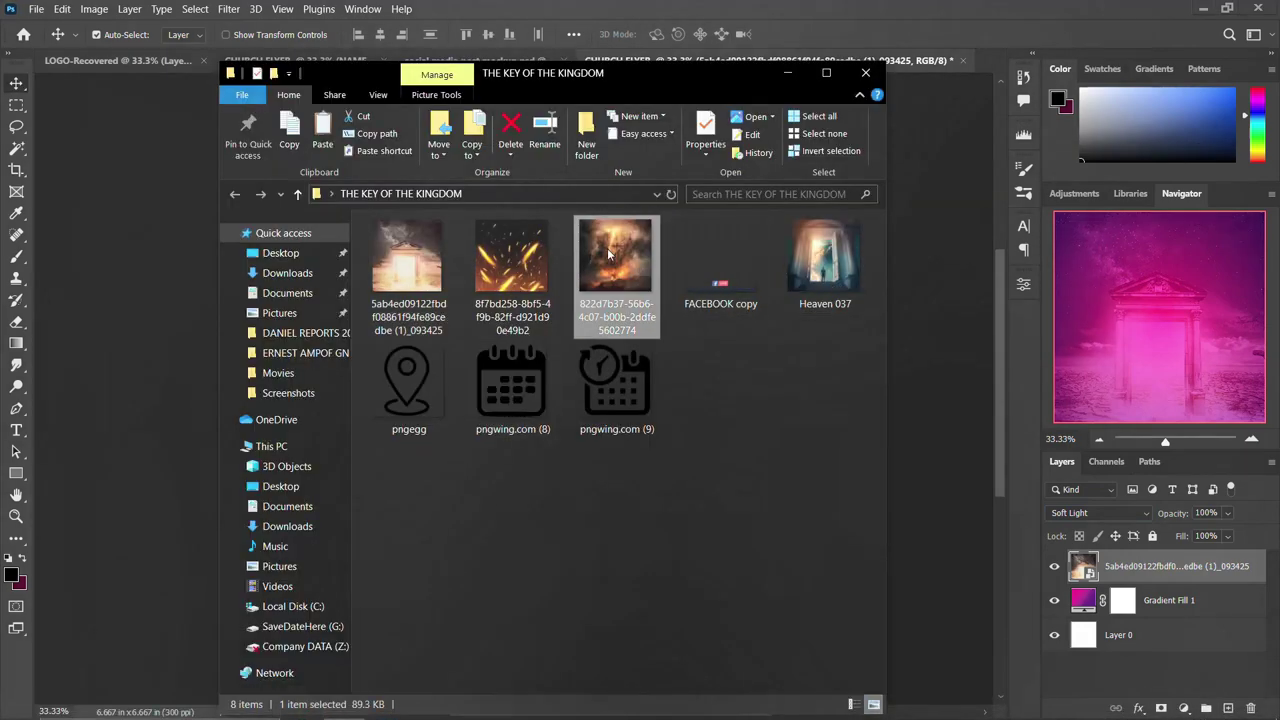
drag(607, 254, 286, 380)
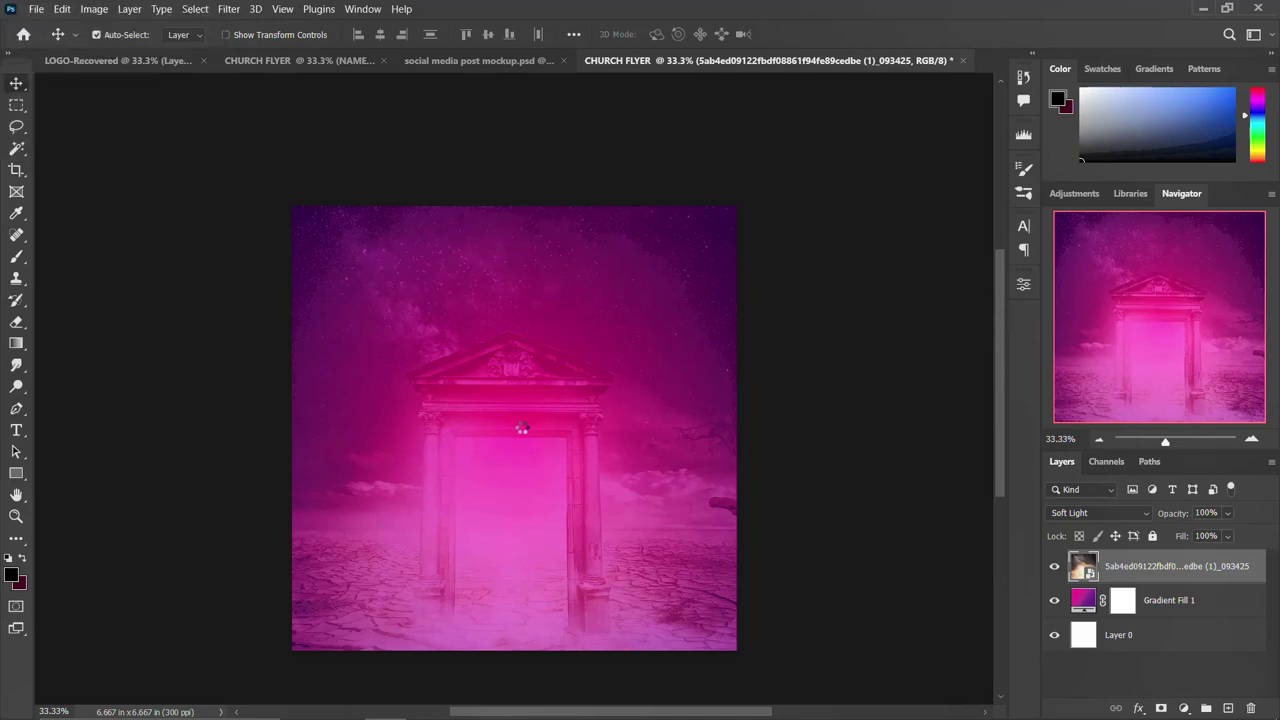
key(ctrl+shift+a)
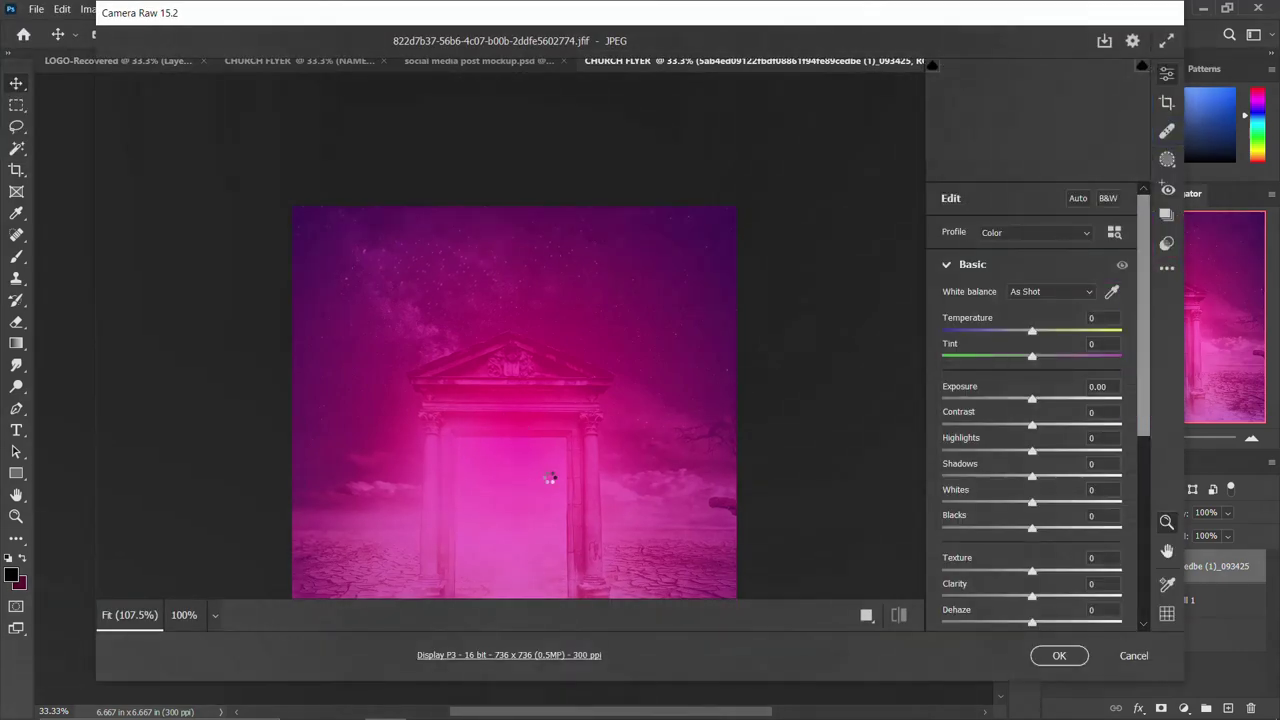
click(1059, 655)
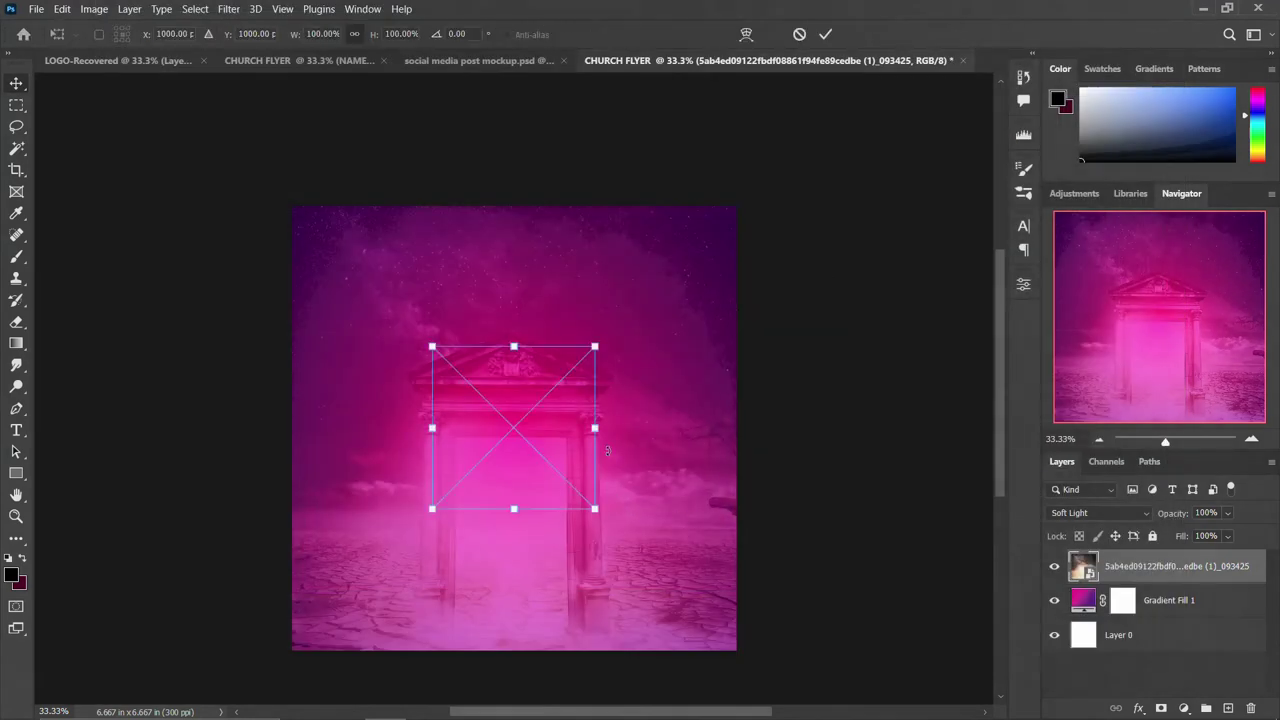
drag(595, 509, 738, 652)
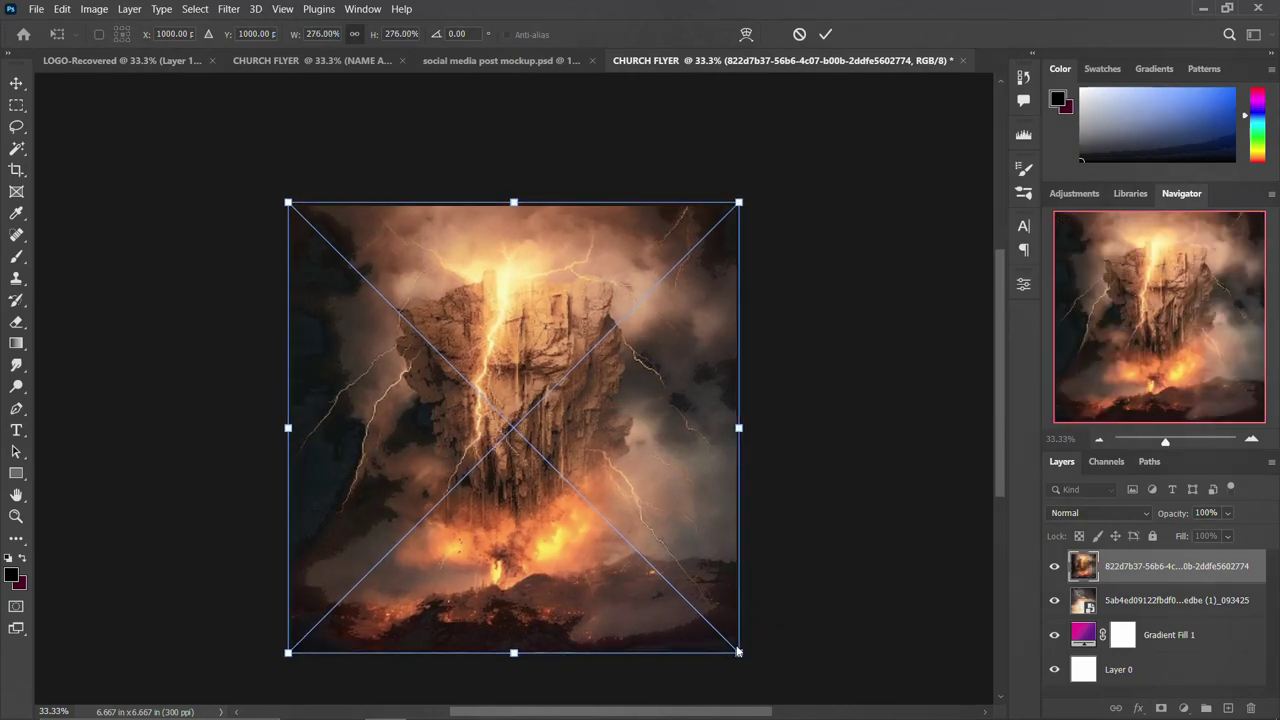
key(Return)
click(1108, 512)
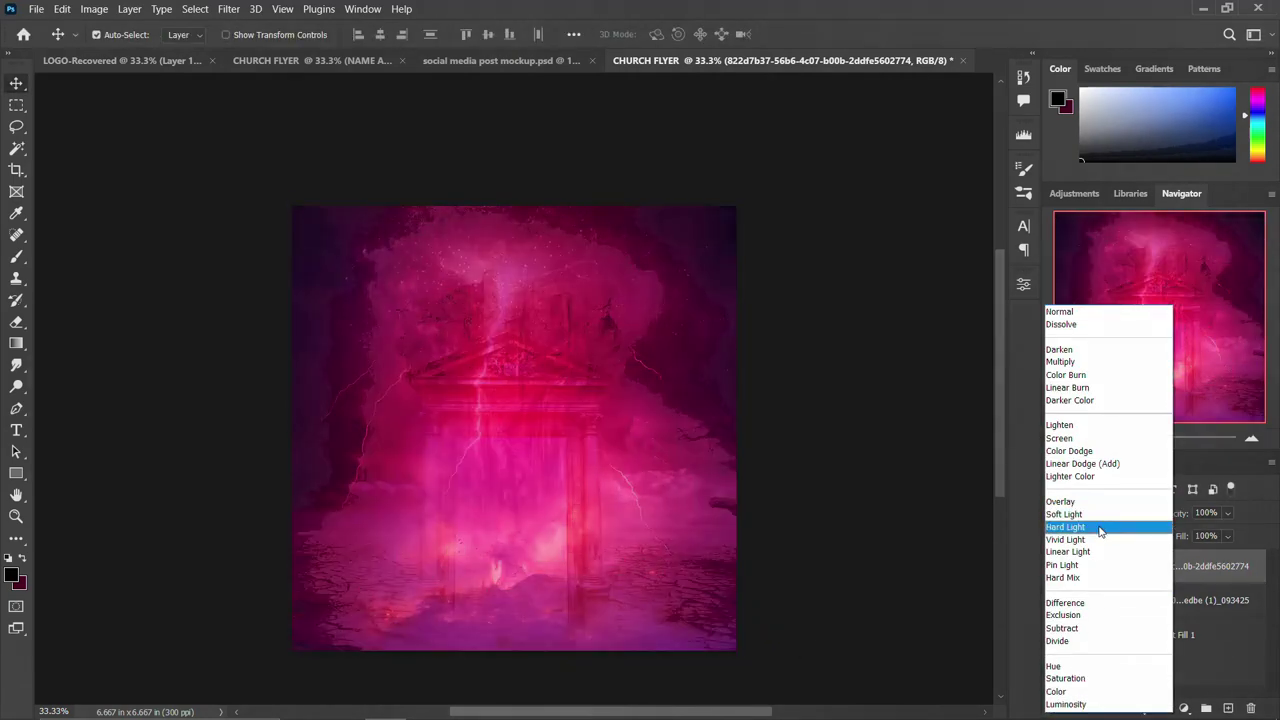
click(1100, 527)
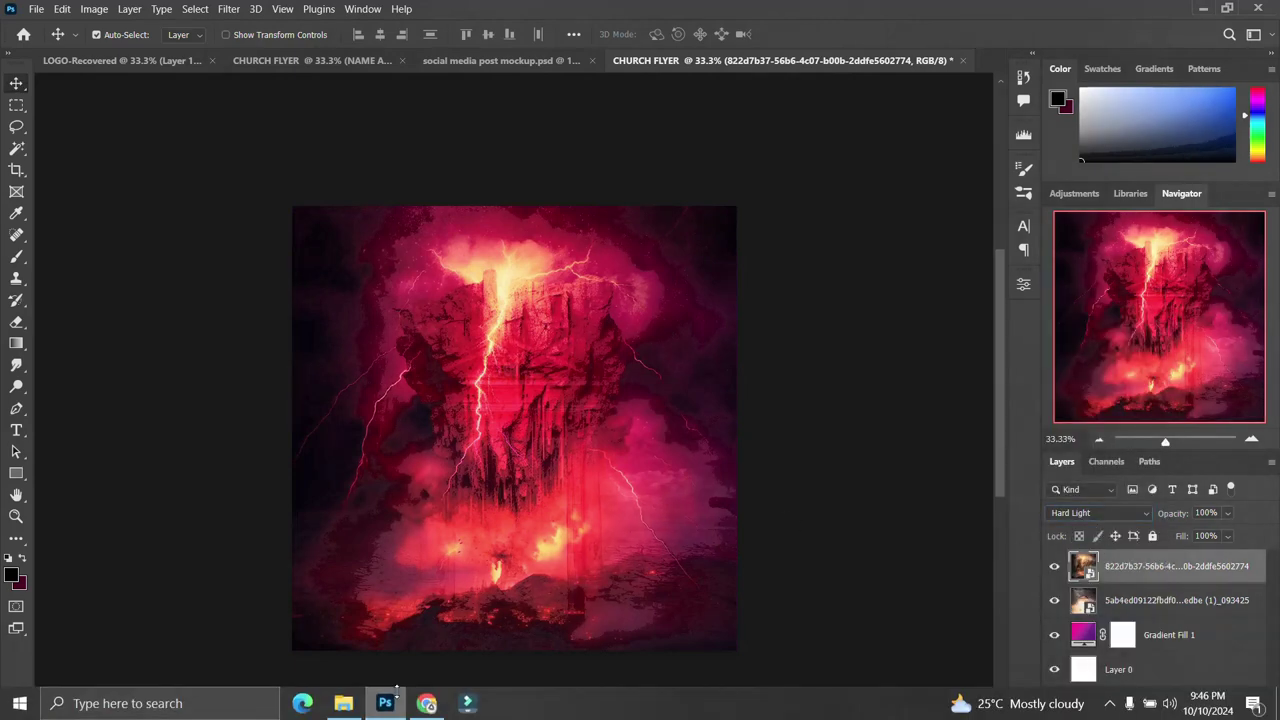
click(343, 708)
Step: Drop Heaven 037 onto the flyer, enlarge it to fill the canvas, and set Hard Light
click(825, 260)
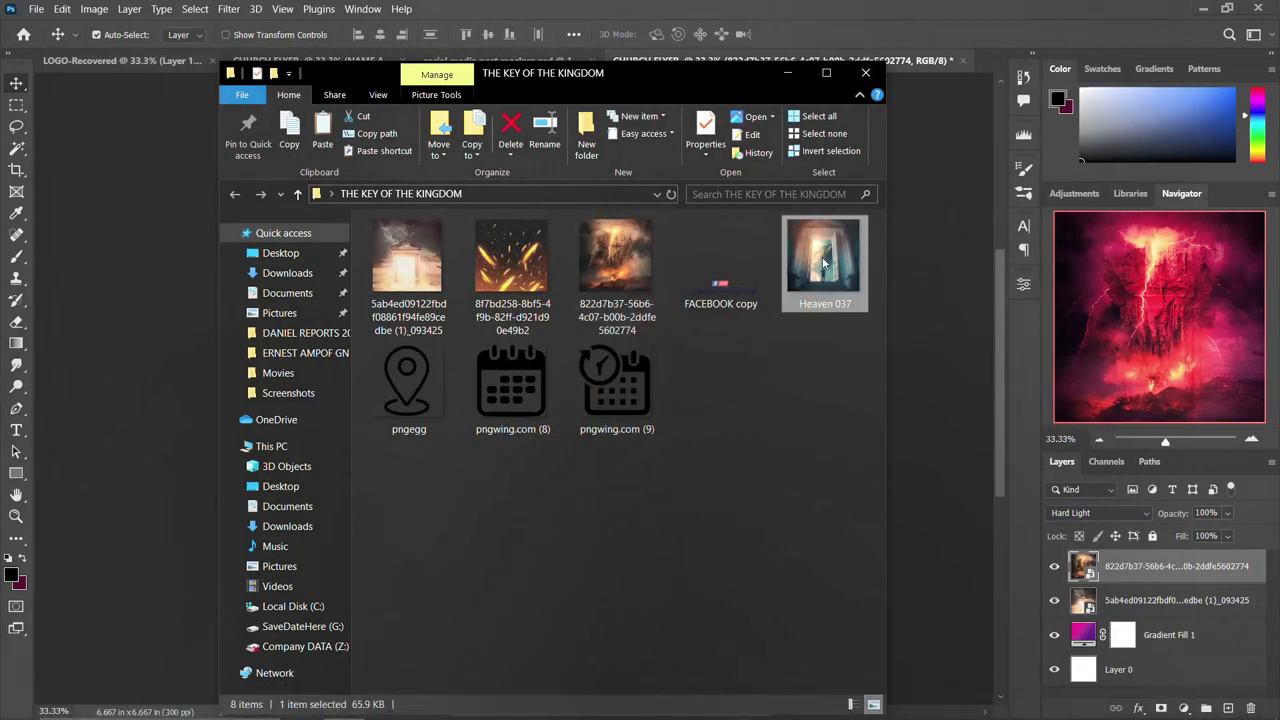
drag(825, 260, 516, 450)
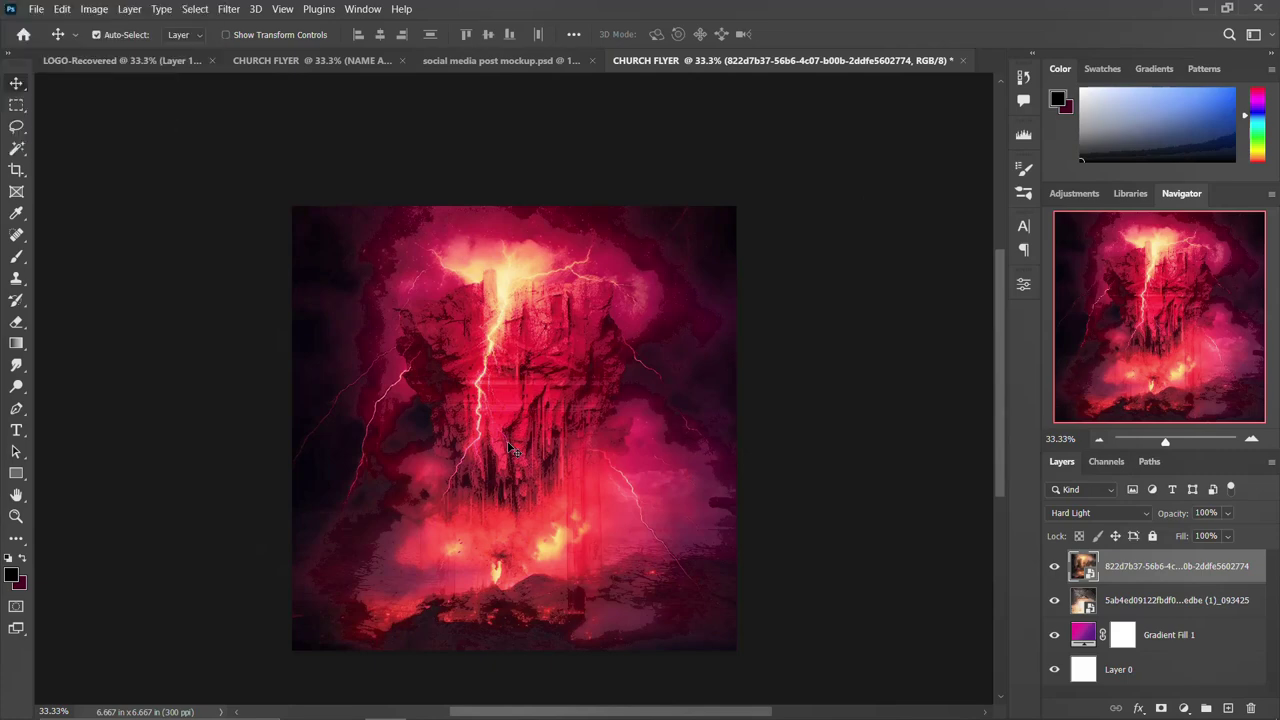
drag(509, 448, 509, 448)
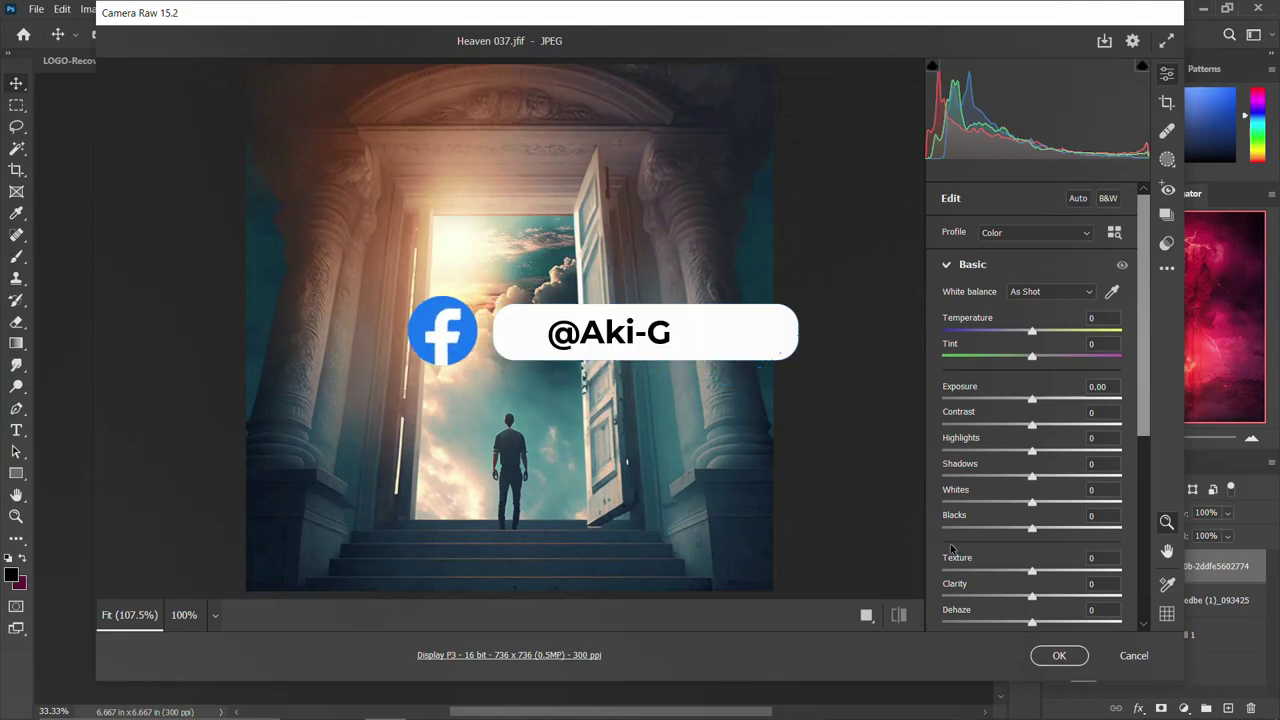
click(1059, 656)
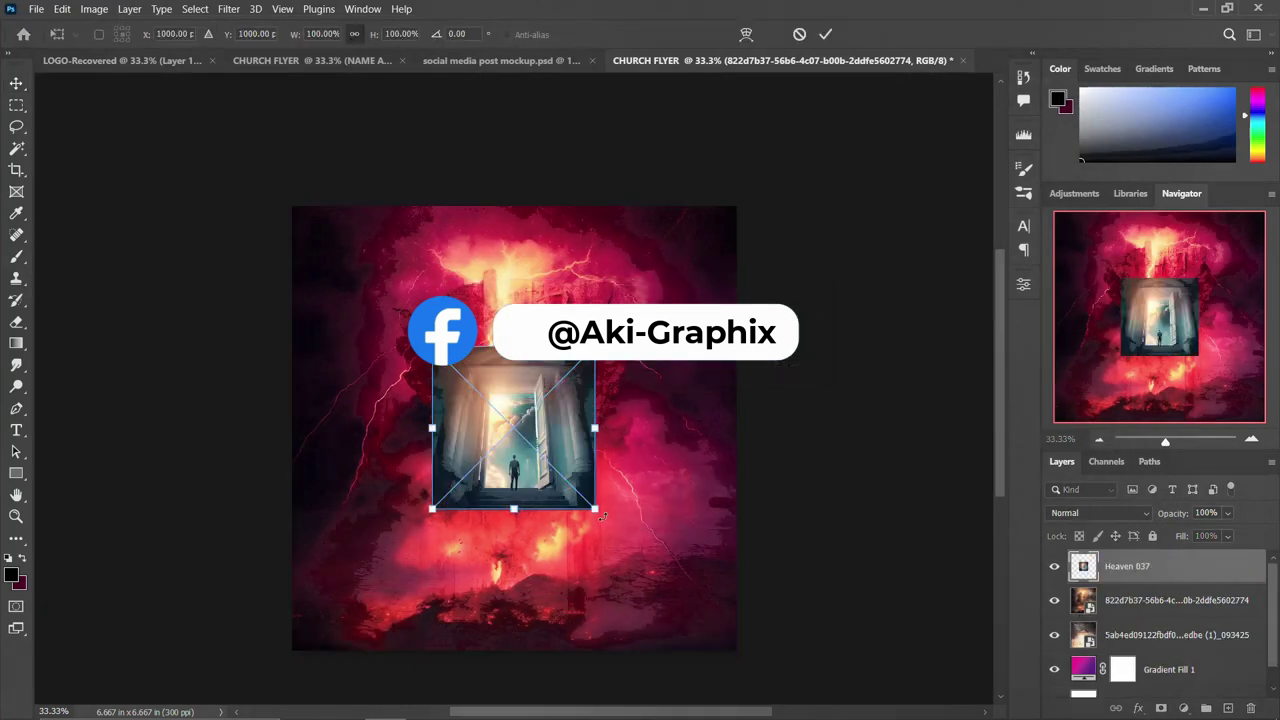
drag(602, 515, 733, 671)
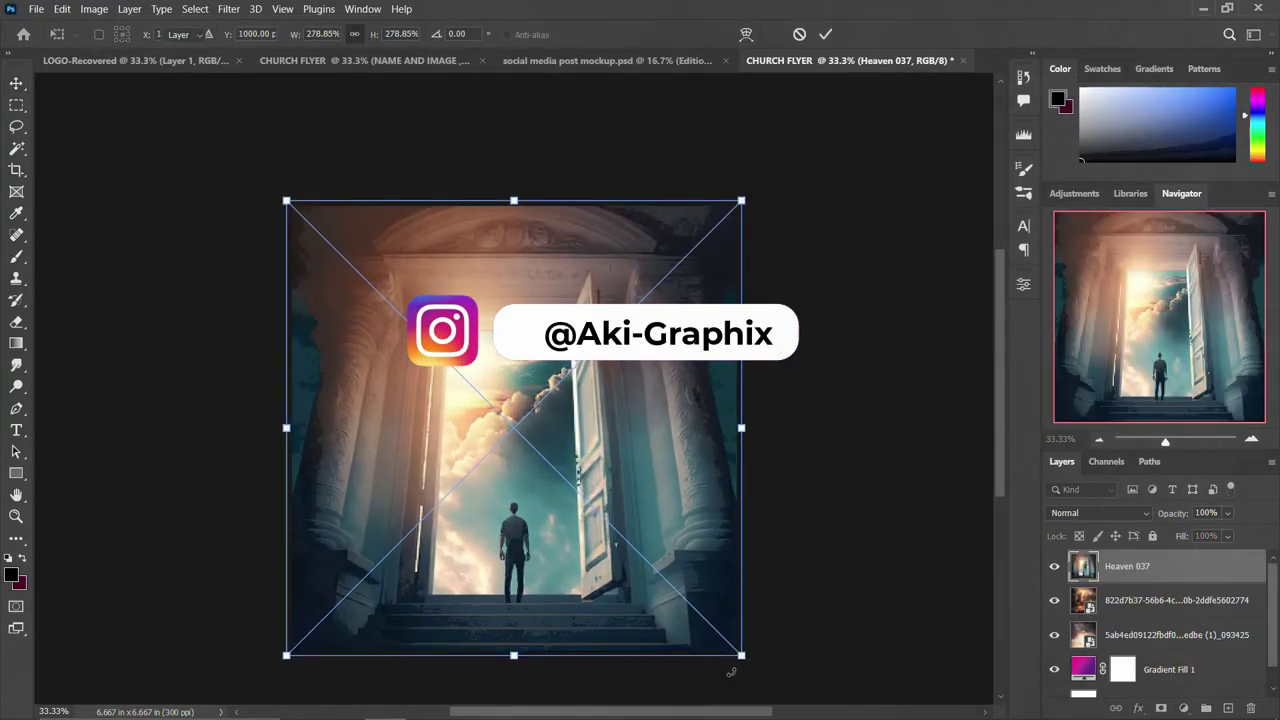
key(Return)
click(1098, 512)
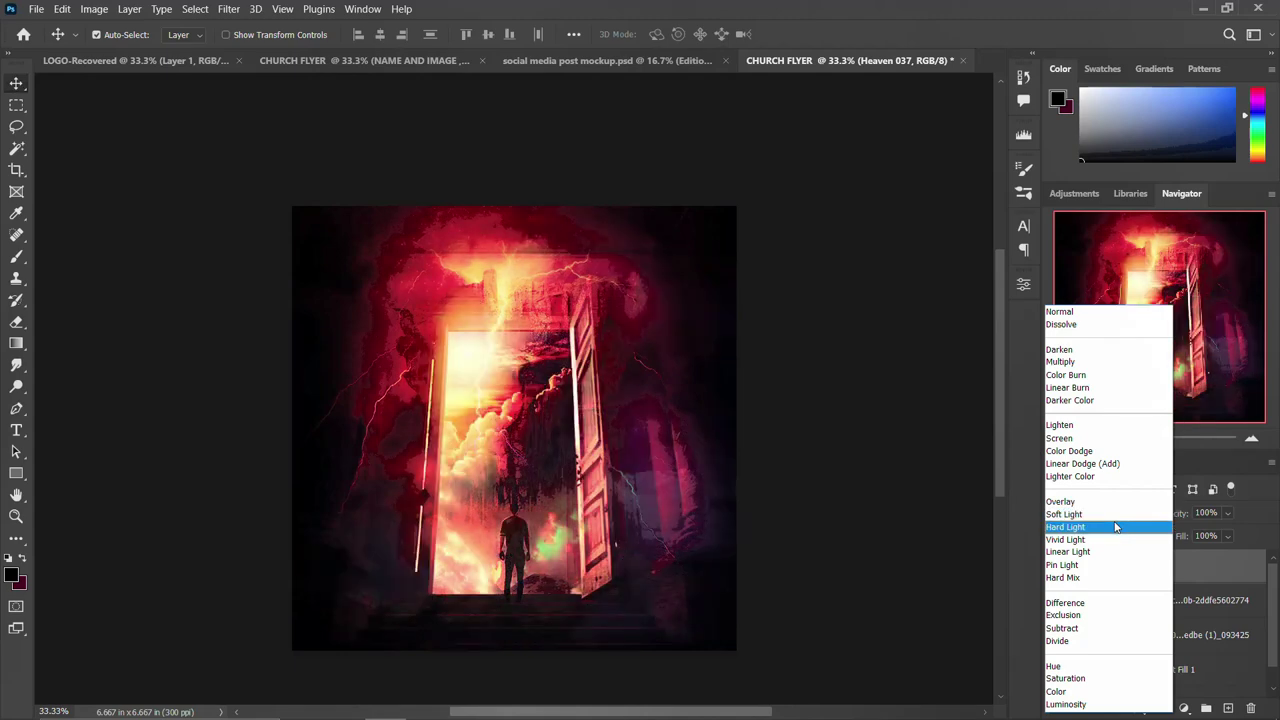
click(1115, 527)
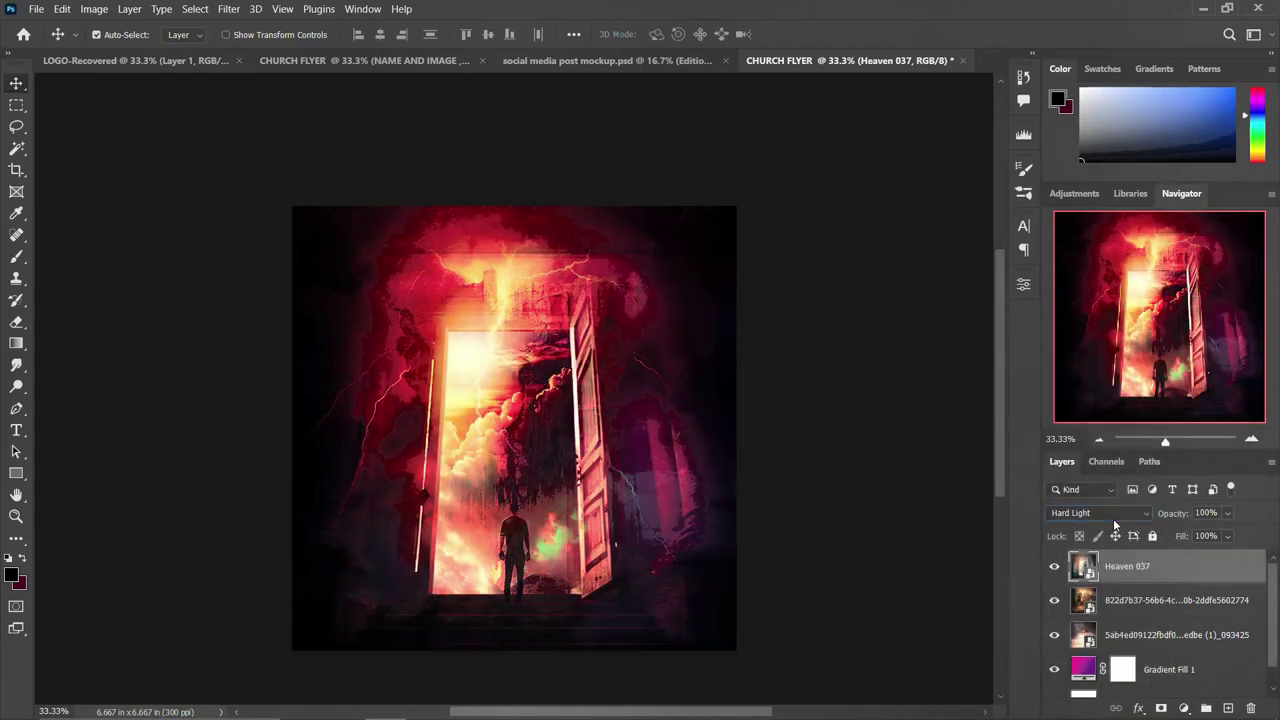
Step: Select every layer down to Layer 0 and group them as 'BACKROUND'
scroll(1140, 600, down, 1)
shift+click(1145, 680)
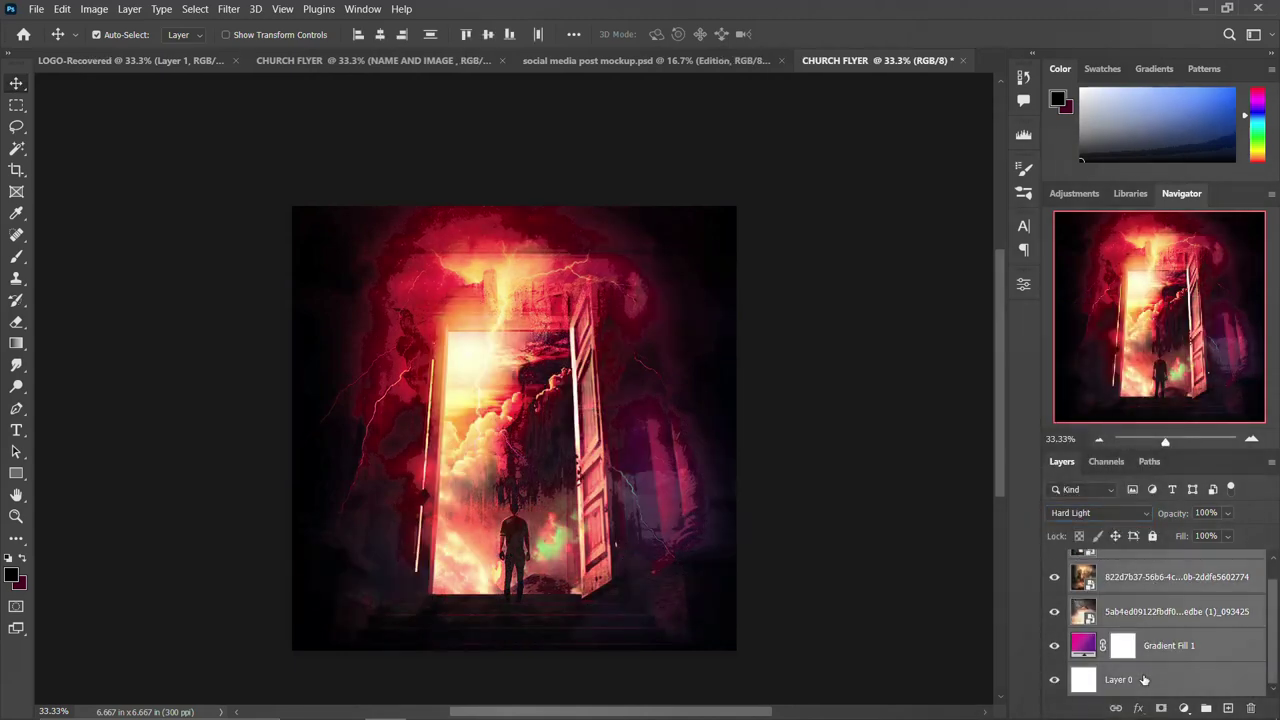
key(ctrl+g)
double_click(1125, 560)
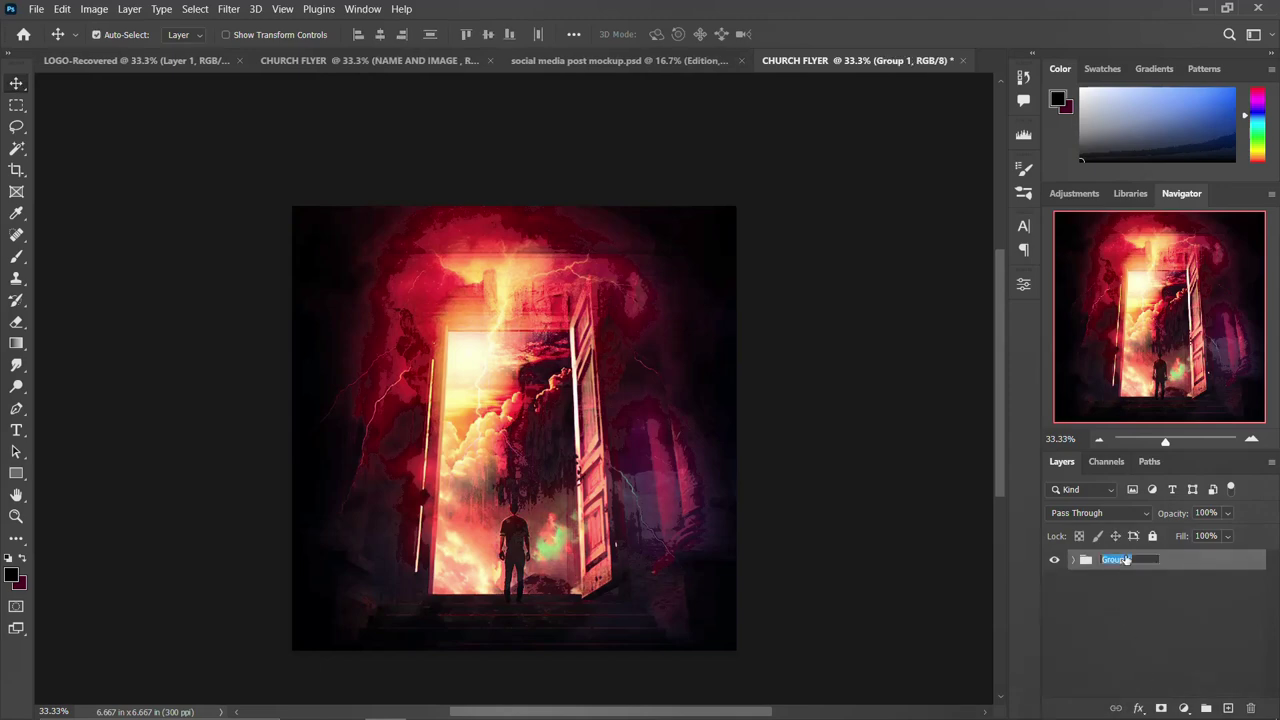
text(BACKROUND)
key(Return)
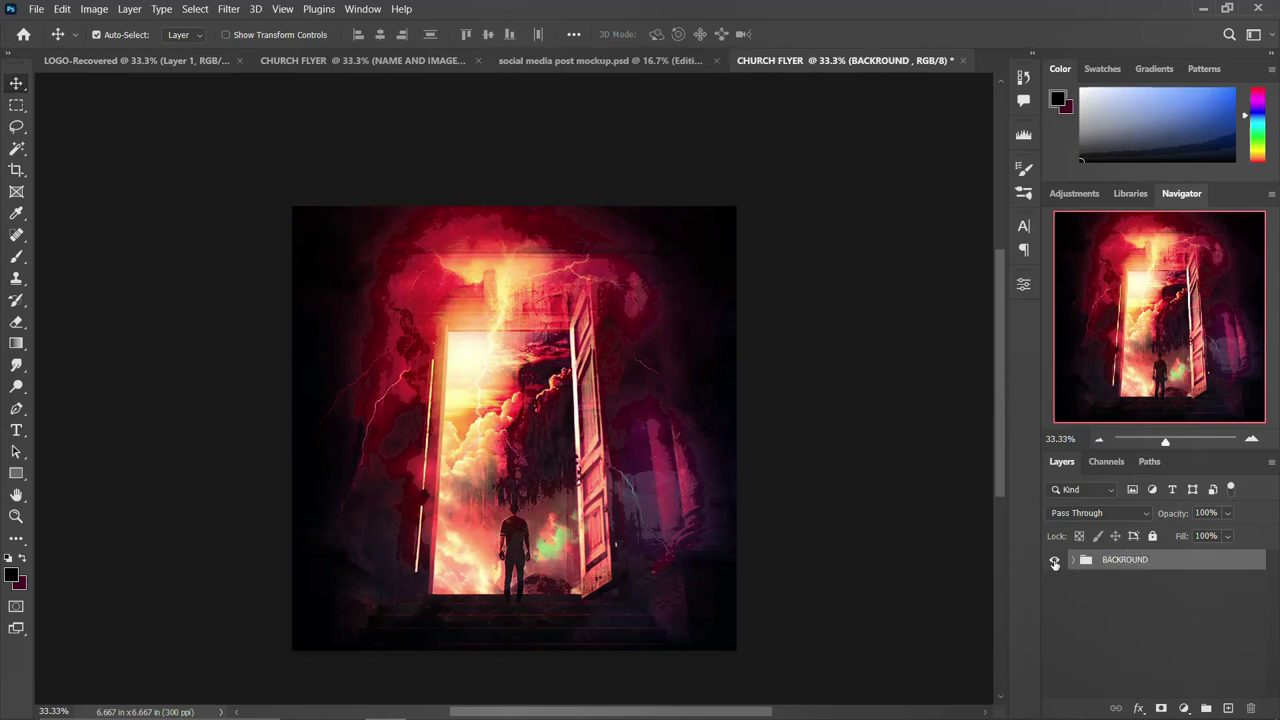
click(1054, 561)
click(1054, 561)
click(343, 705)
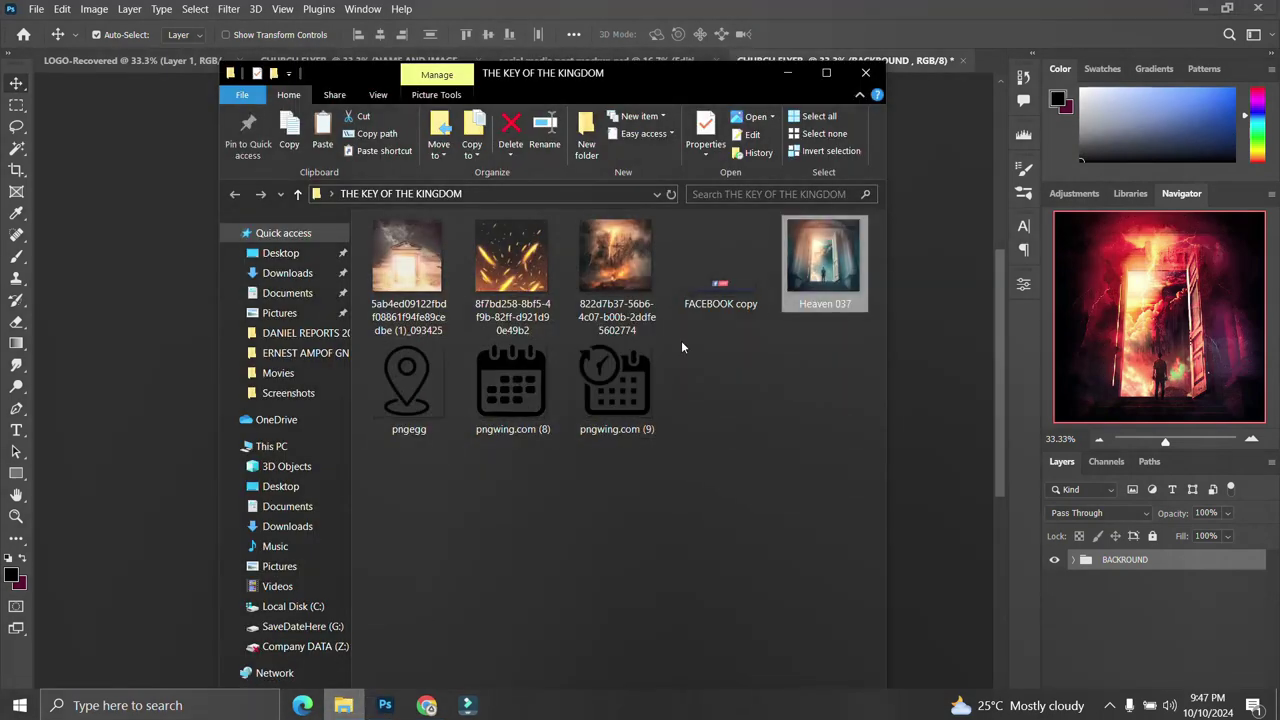
Step: Place the FACEBOOK copy graphic at the top of the flyer, centred horizontally
click(701, 288)
drag(725, 300, 134, 420)
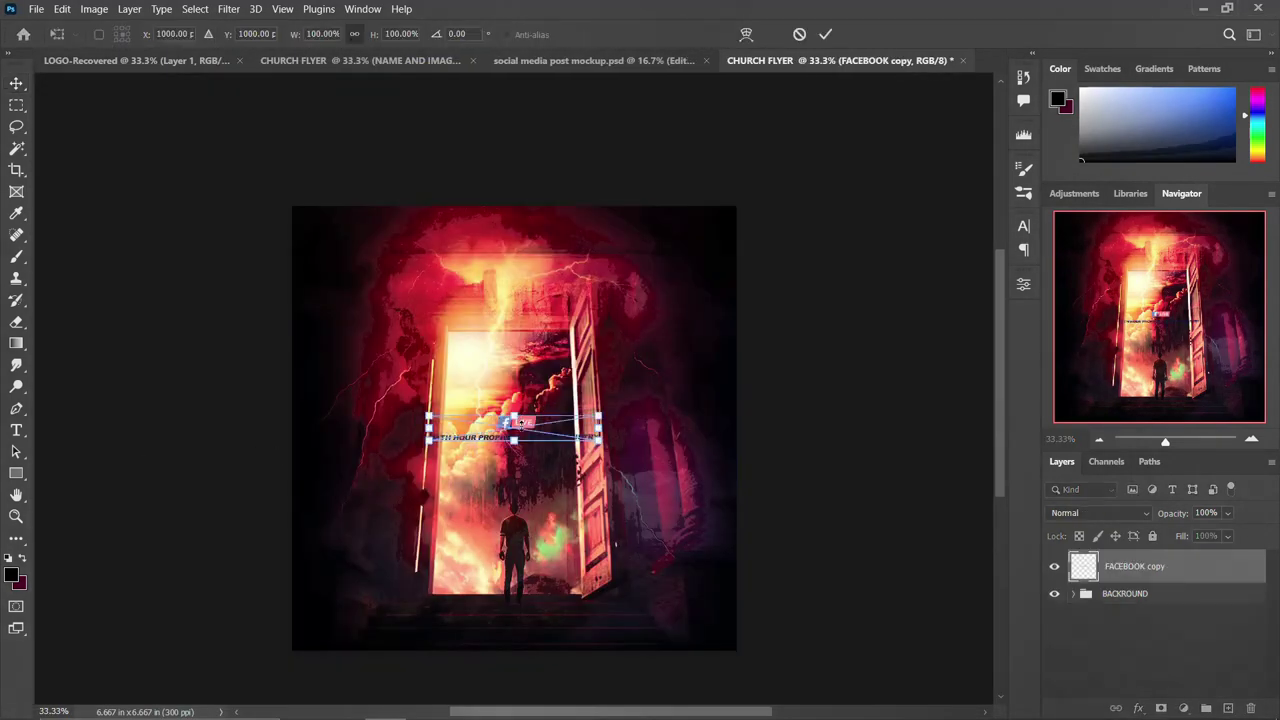
drag(520, 424, 539, 236)
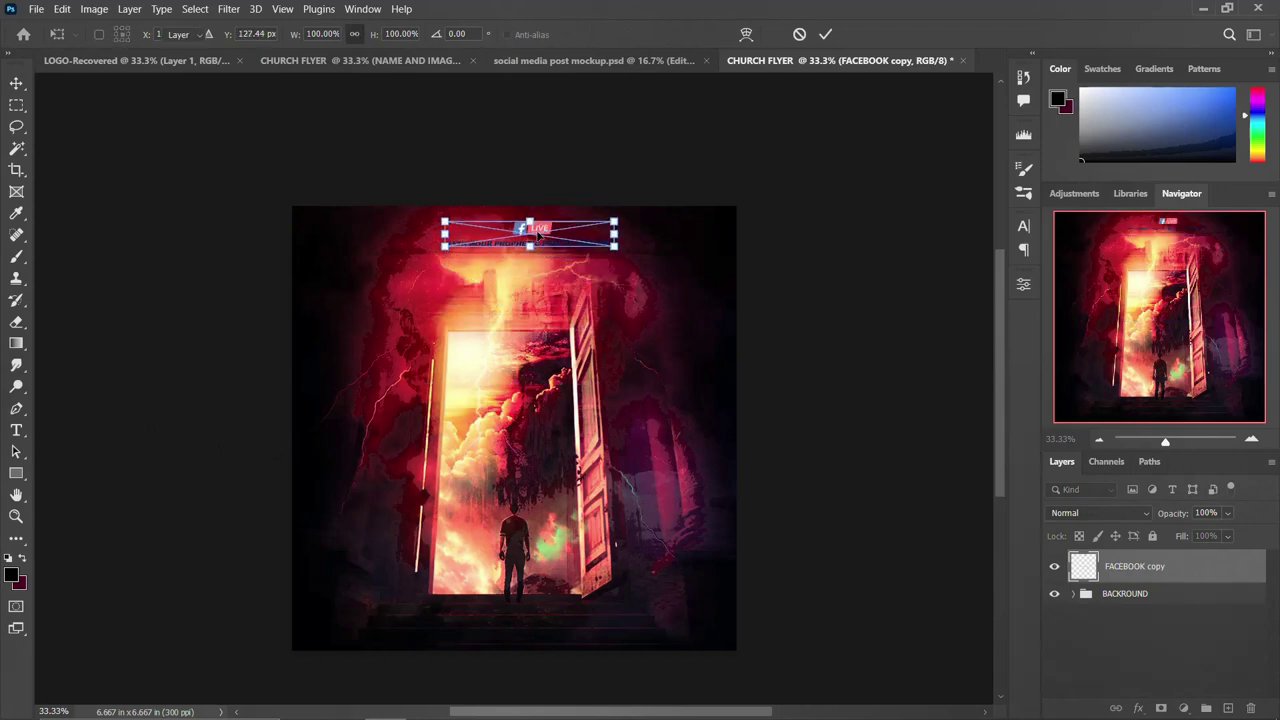
key(Return)
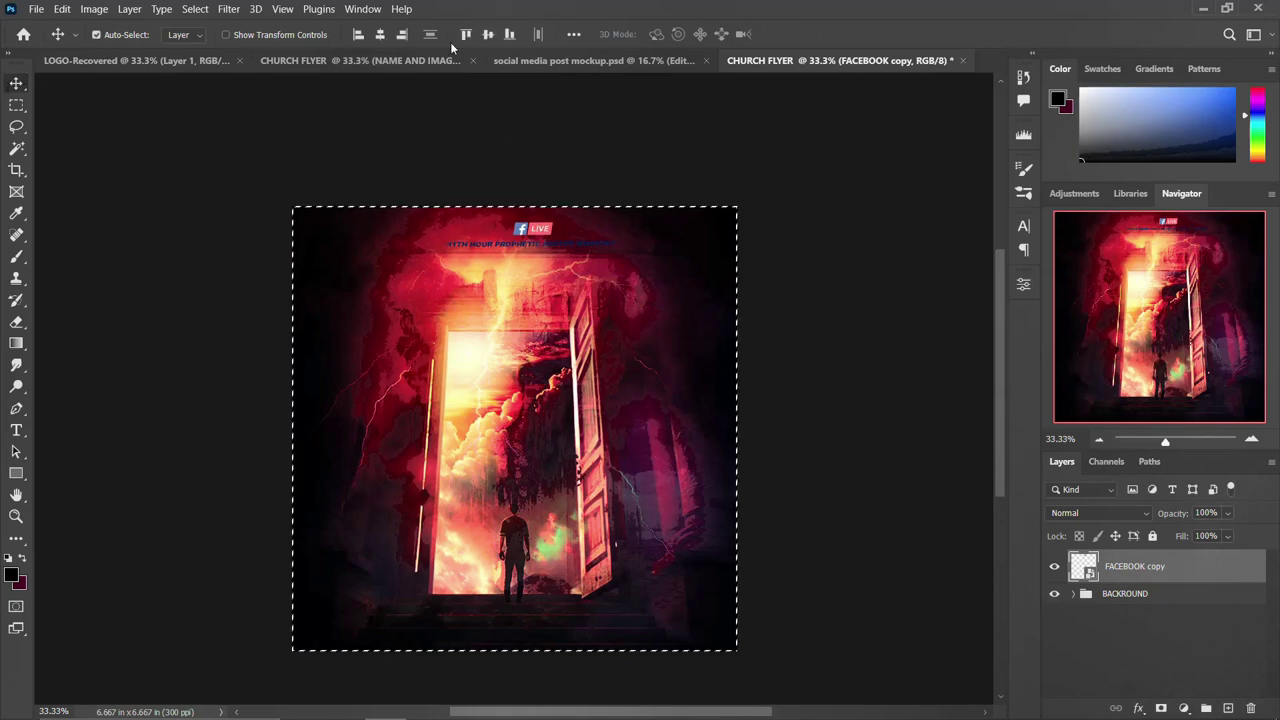
click(382, 35)
Step: Marquee the headline under the Facebook logo and copy it to a new layer
key(ctrl+d)
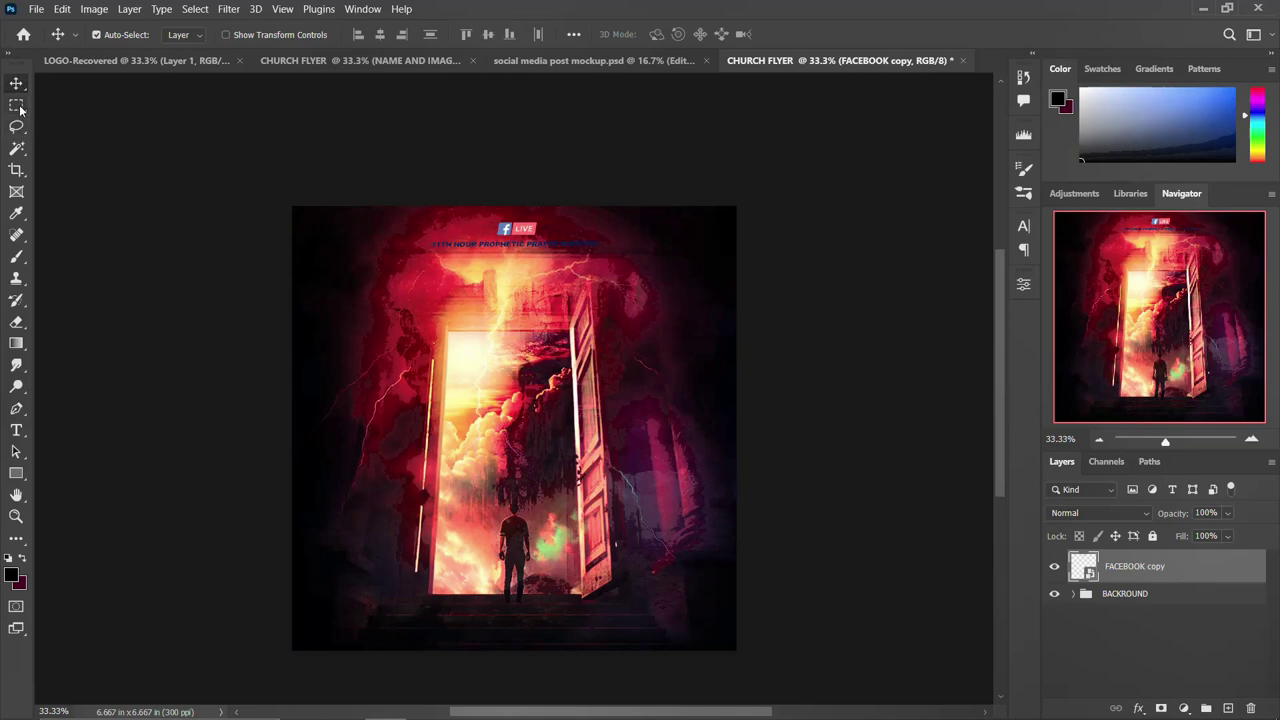
drag(18, 106, 93, 108)
drag(618, 259, 415, 240)
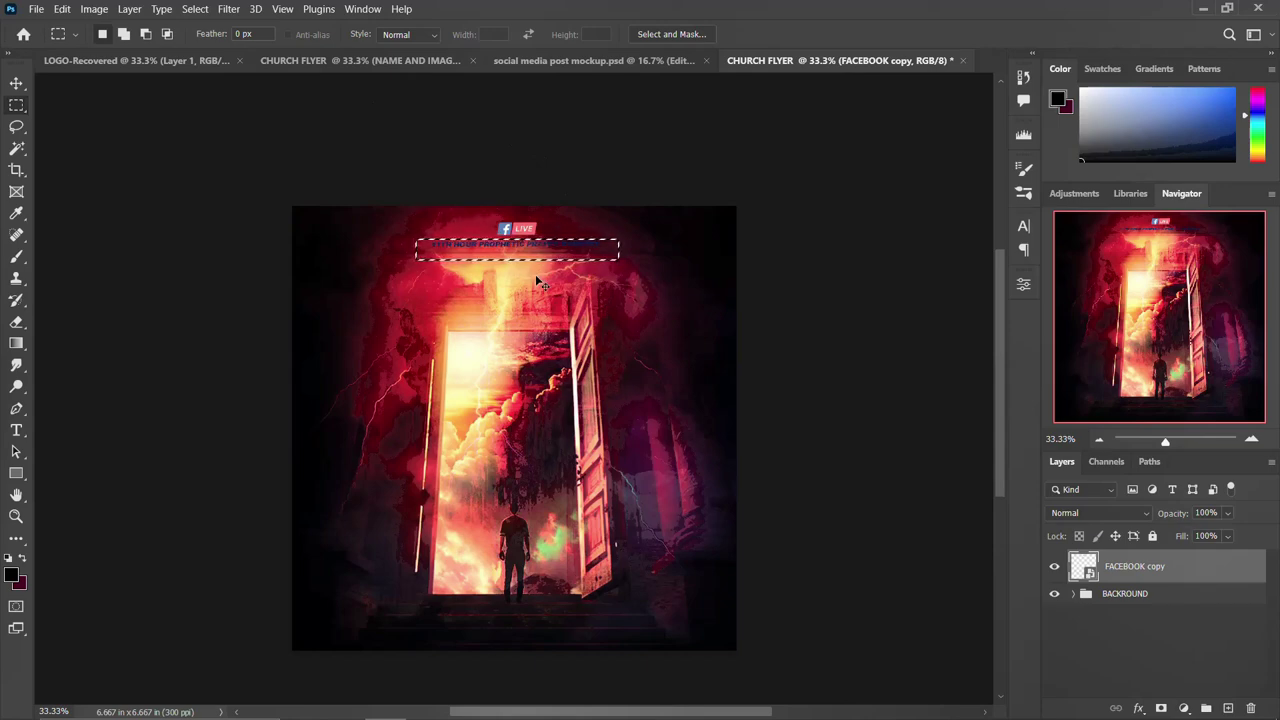
key(ctrl+j)
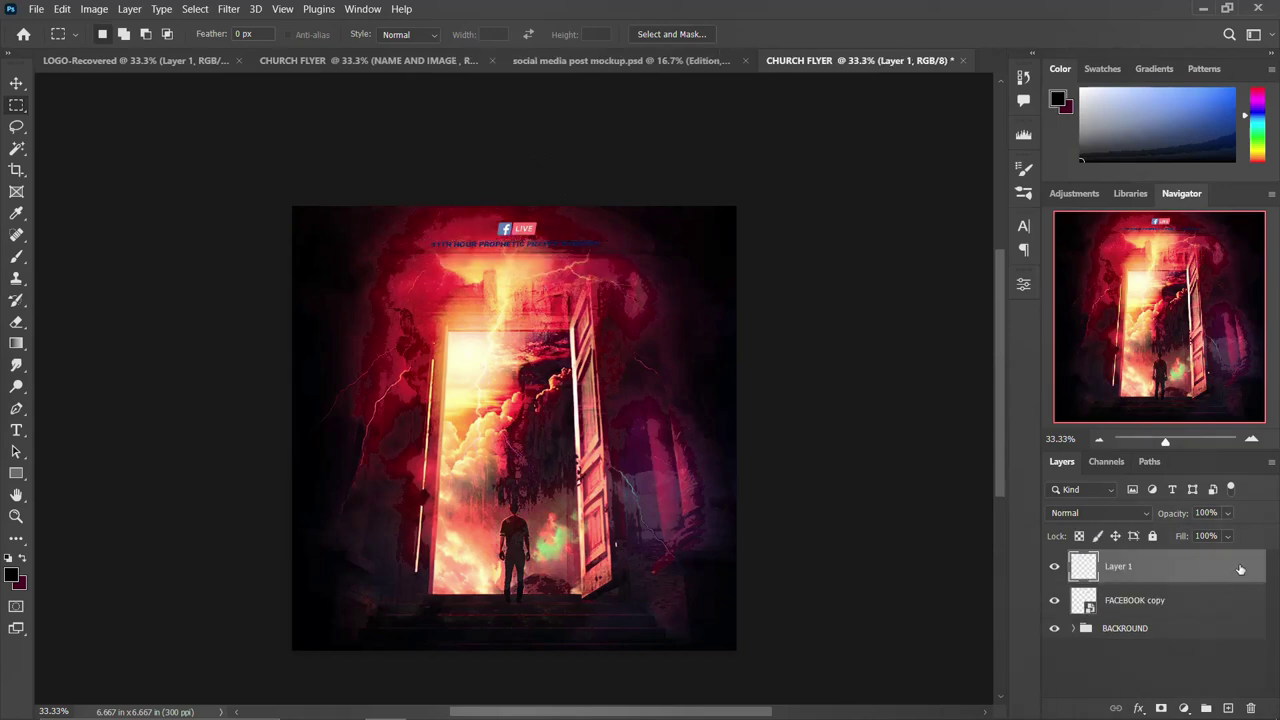
Step: Give Layer 1's headline a white Color Overlay style
double_click(1160, 572)
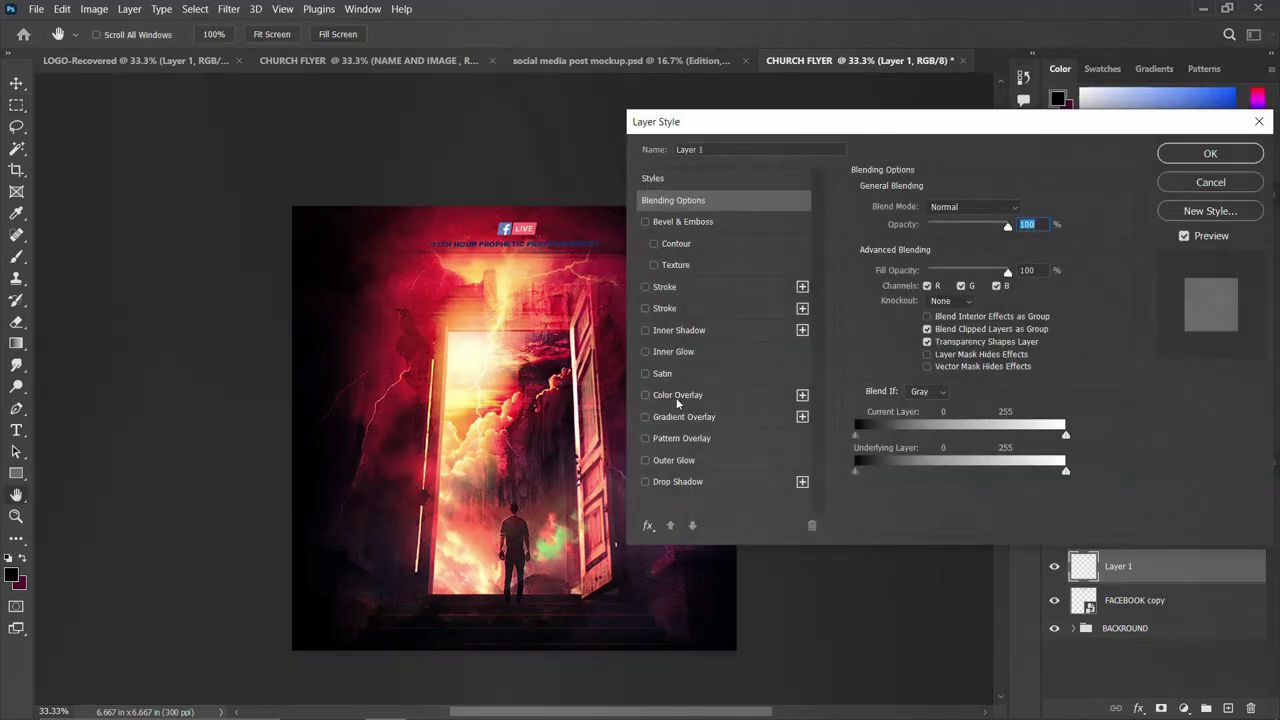
click(676, 395)
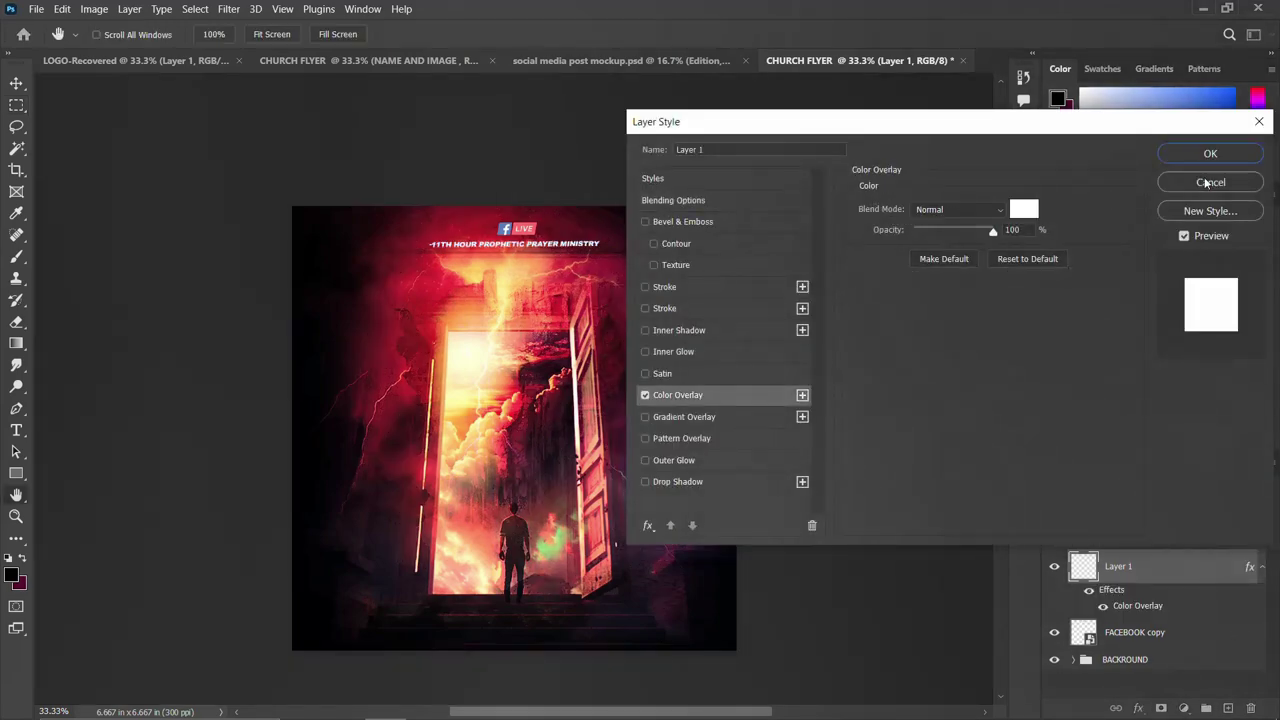
click(1030, 209)
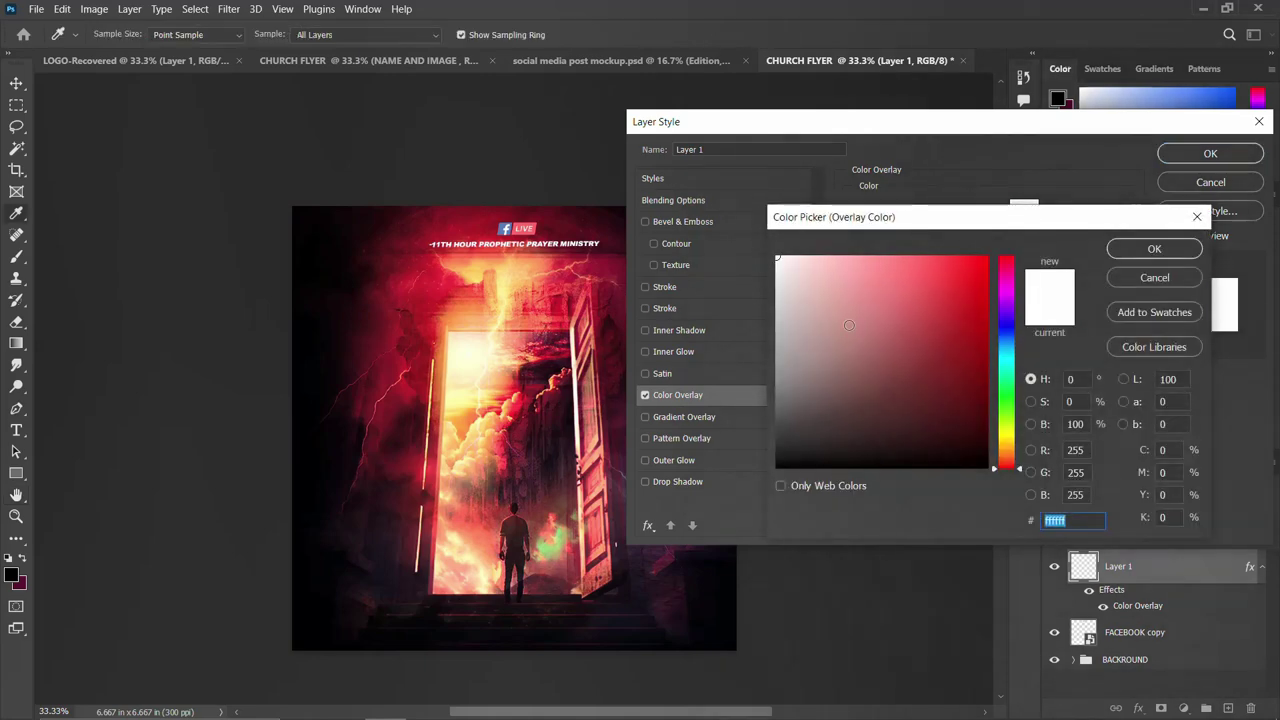
click(1145, 249)
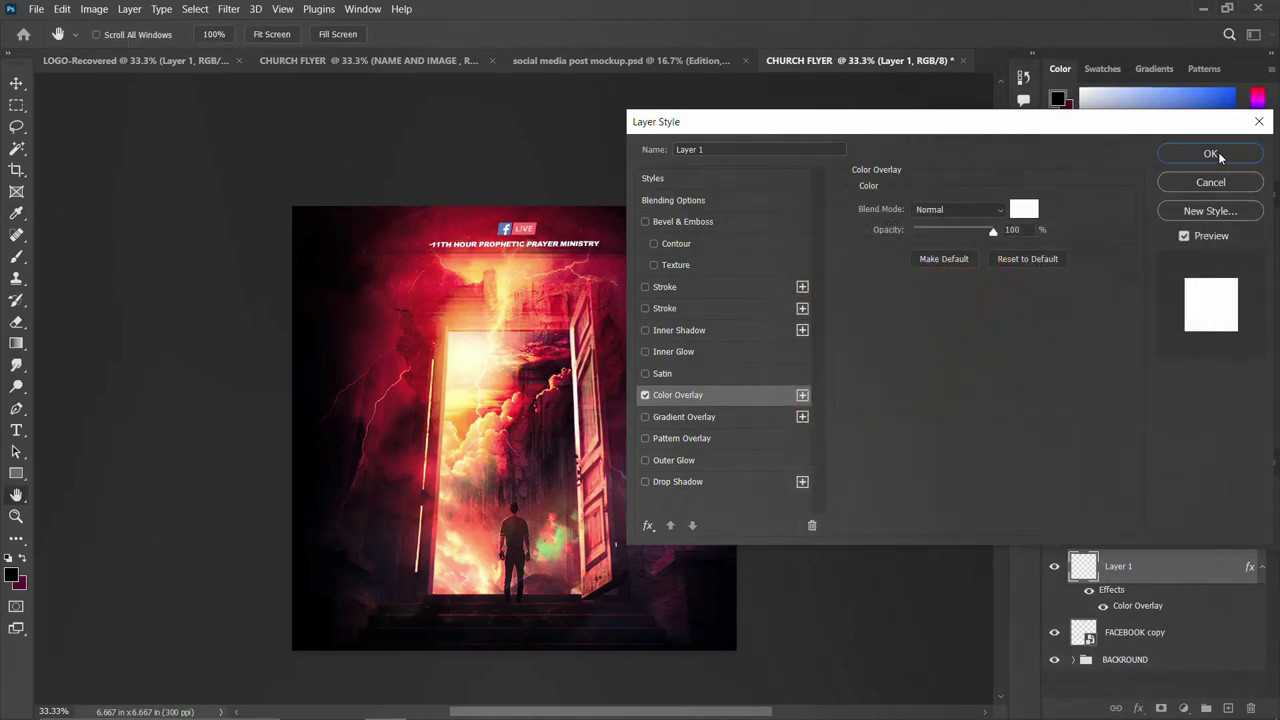
click(1210, 153)
Step: Group the headline with FACEBOOK copy and start renaming the group
shift+click(1142, 635)
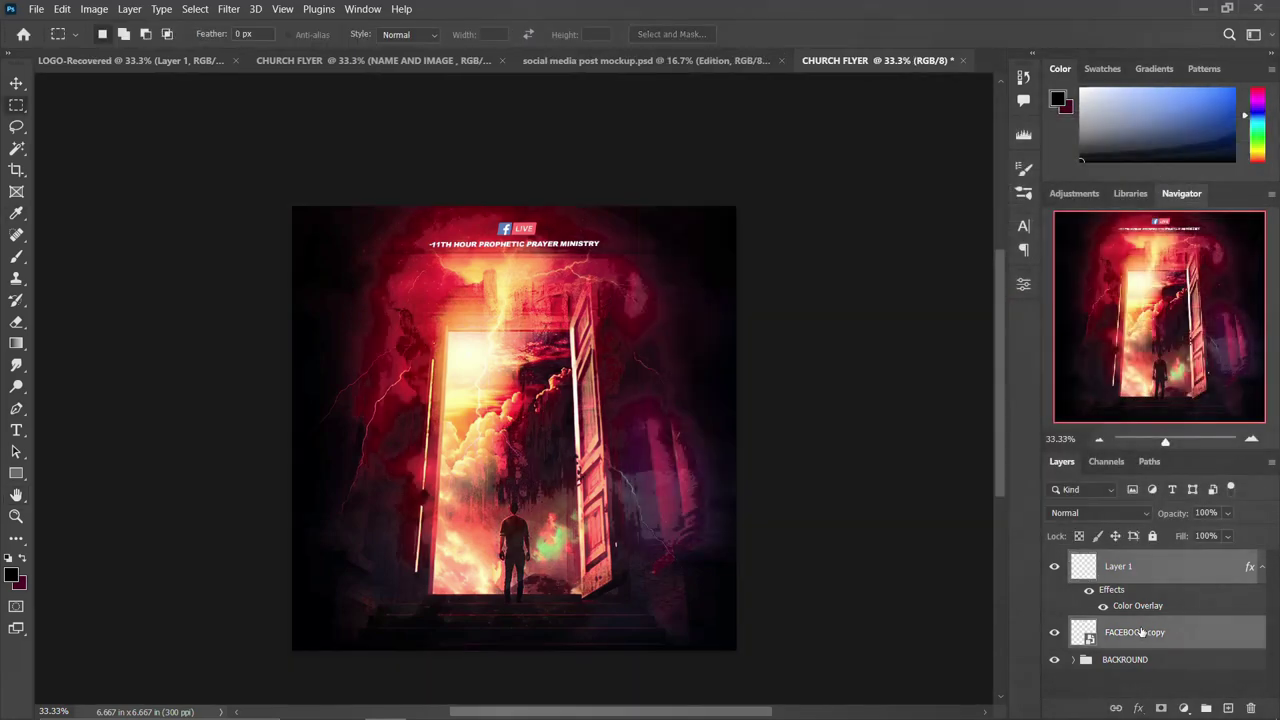
key(ctrl+g)
double_click(1118, 560)
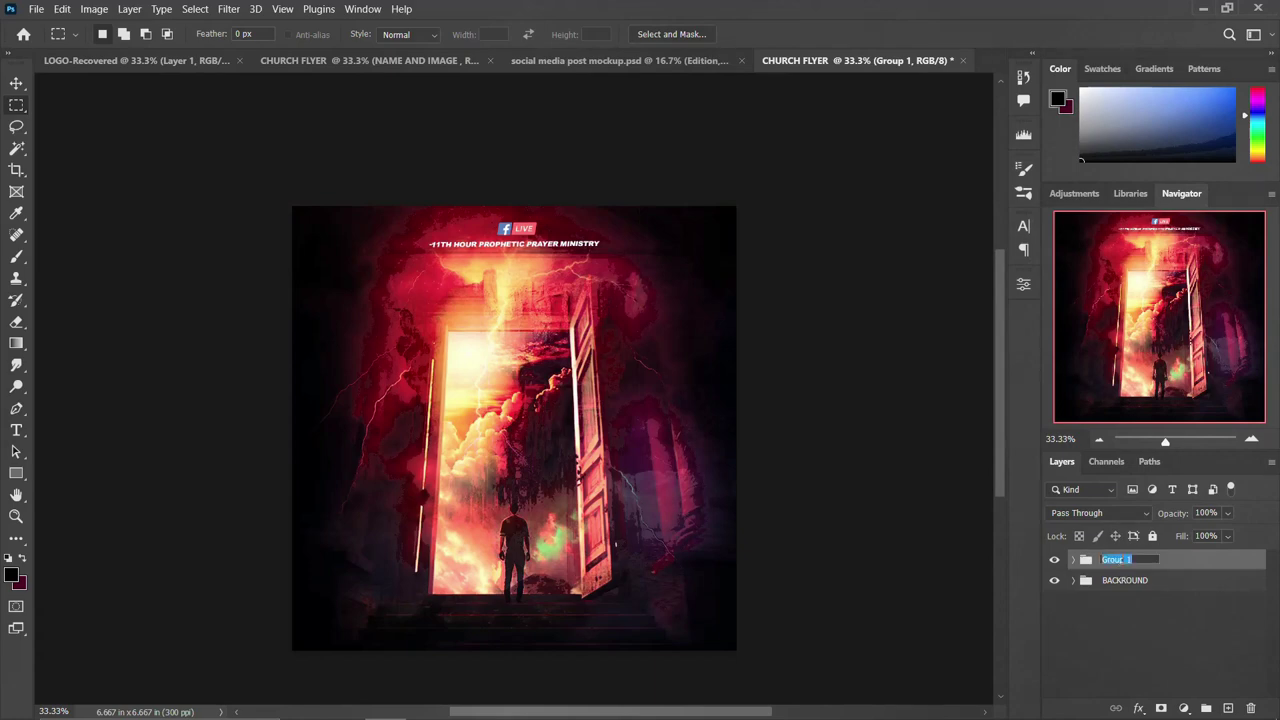
Step: Name the group LOGO and nudge it slightly down on the flyer
text(LOGO)
key(Return)
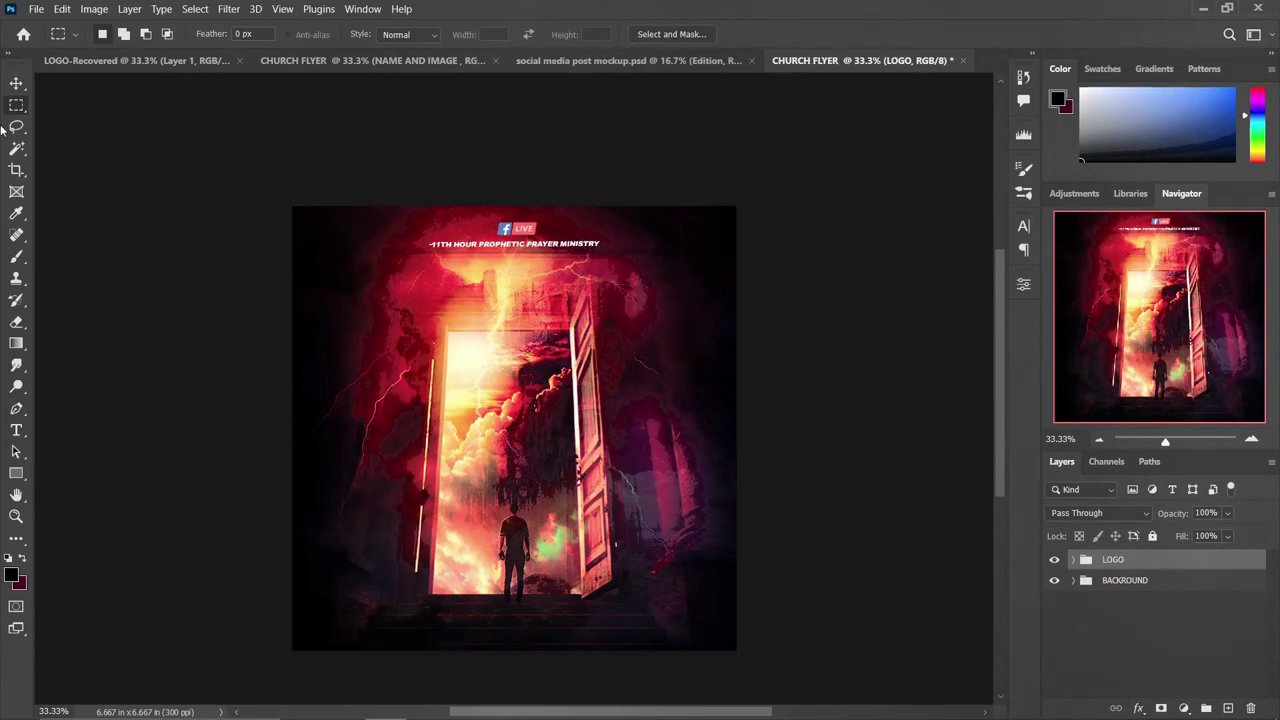
key(v)
key(shift+Down)
key(shift+Down)
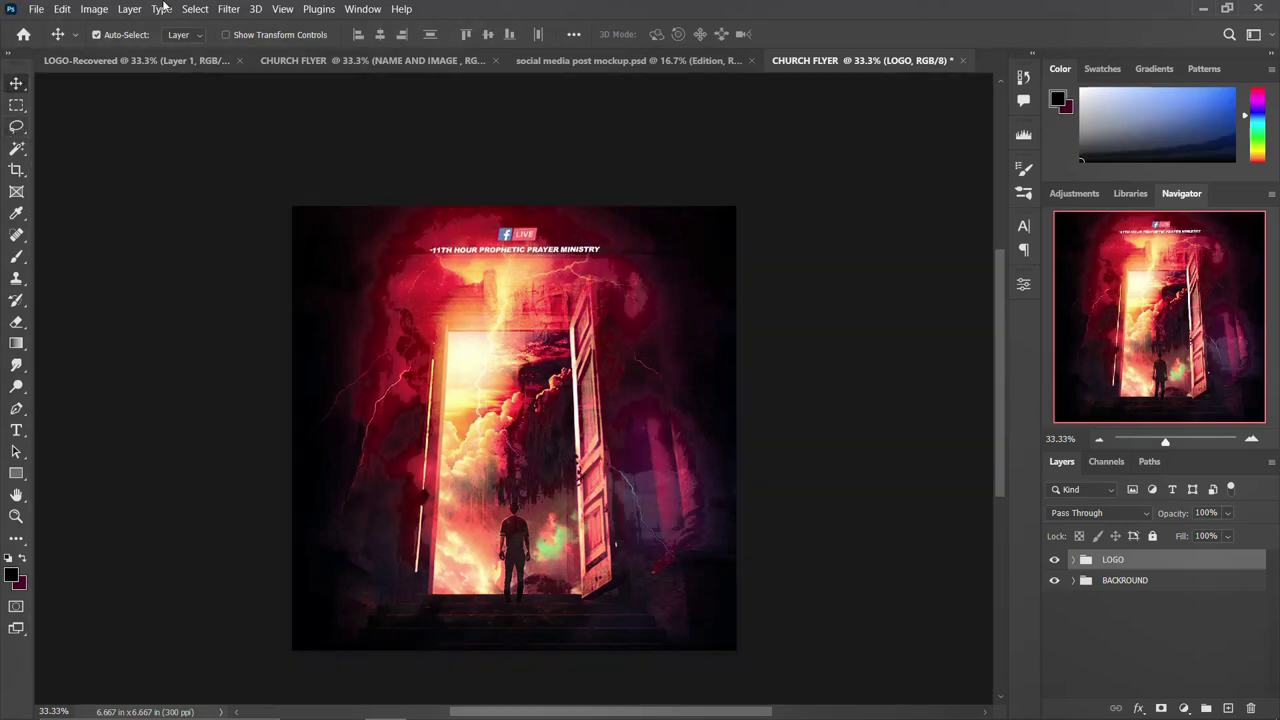
Step: Add a guide layout of 6 columns and 5 rows with 0.067 in margins
click(275, 11)
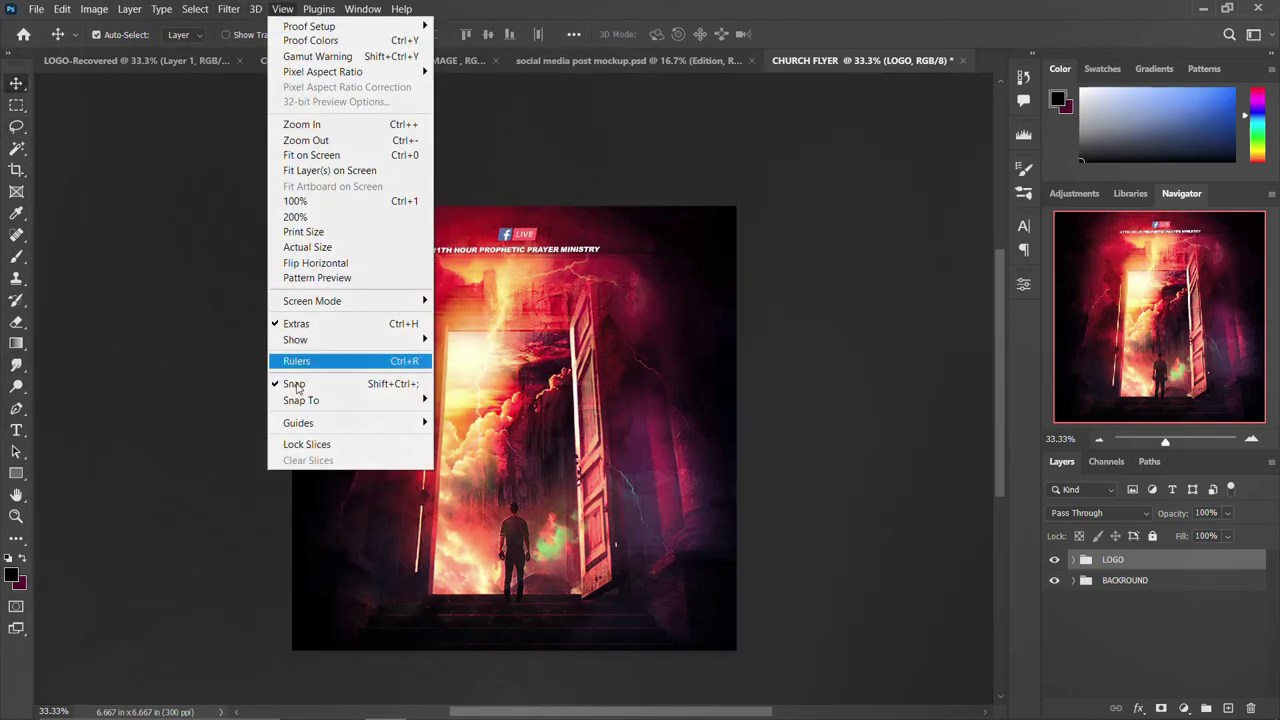
mouse_move(303, 424)
click(490, 529)
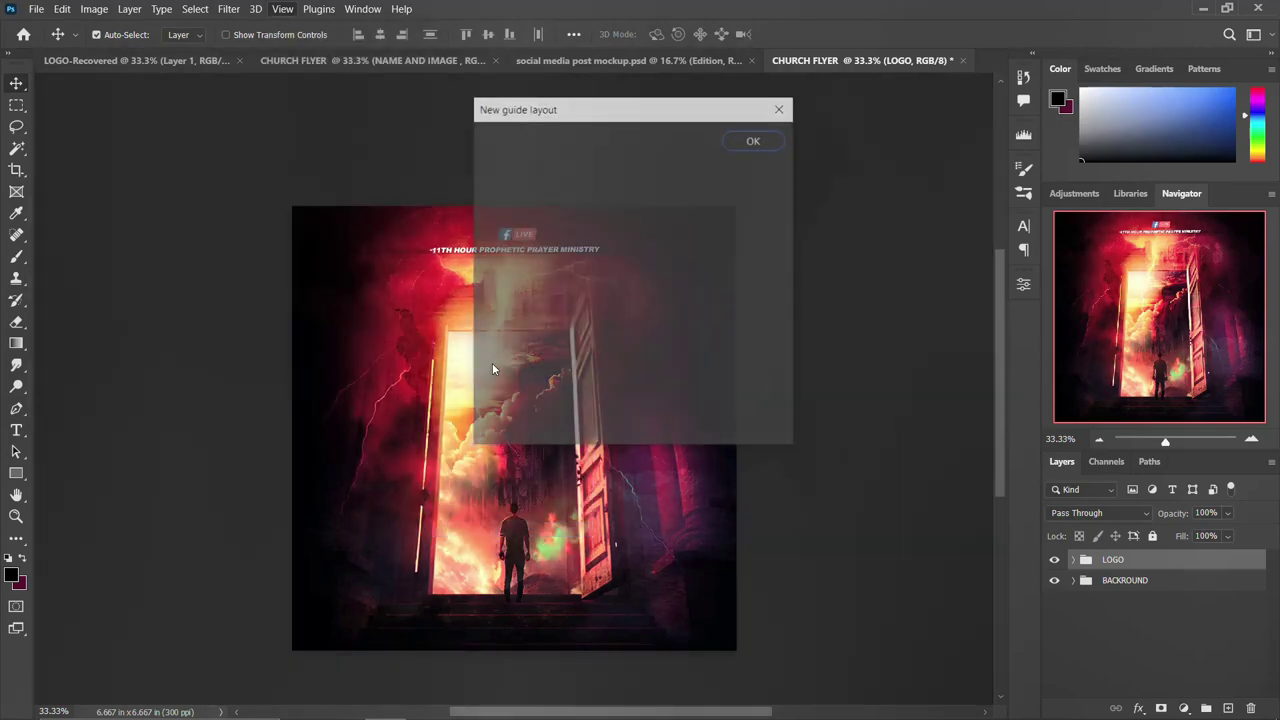
click(757, 141)
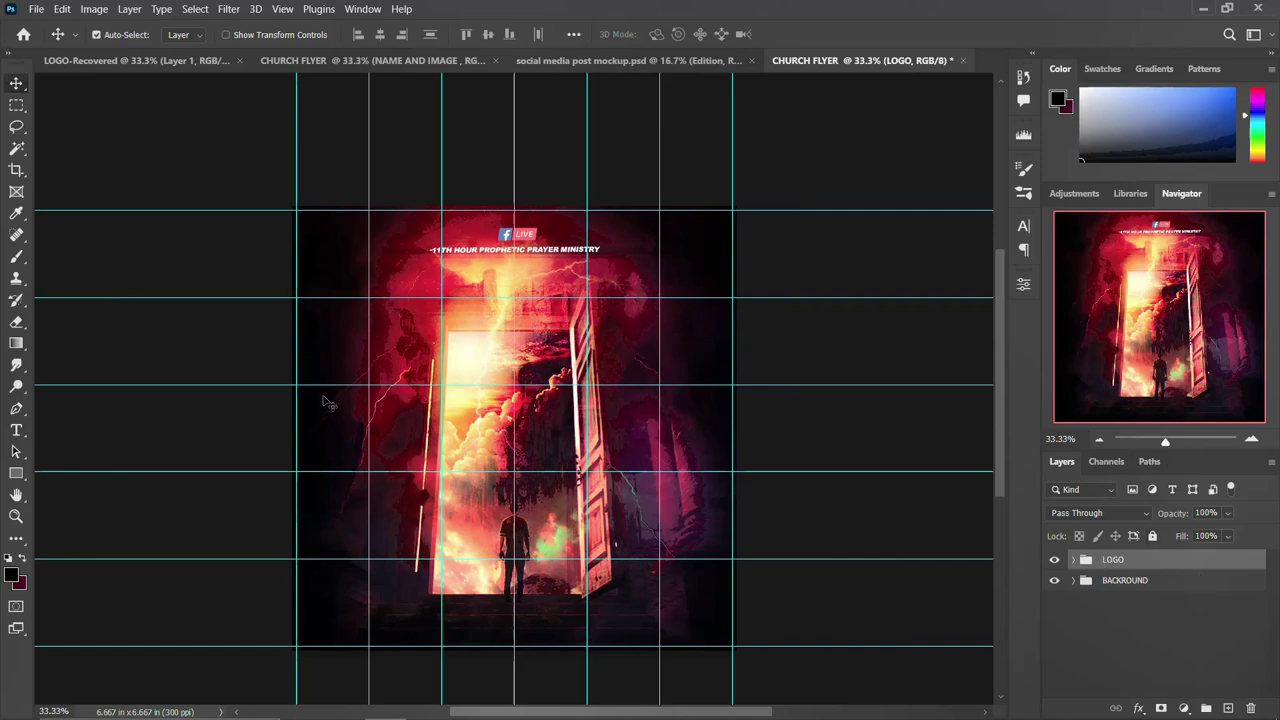
Step: Add the headline 'THE THEN KEY TO THE' and move it up near the top
key(t)
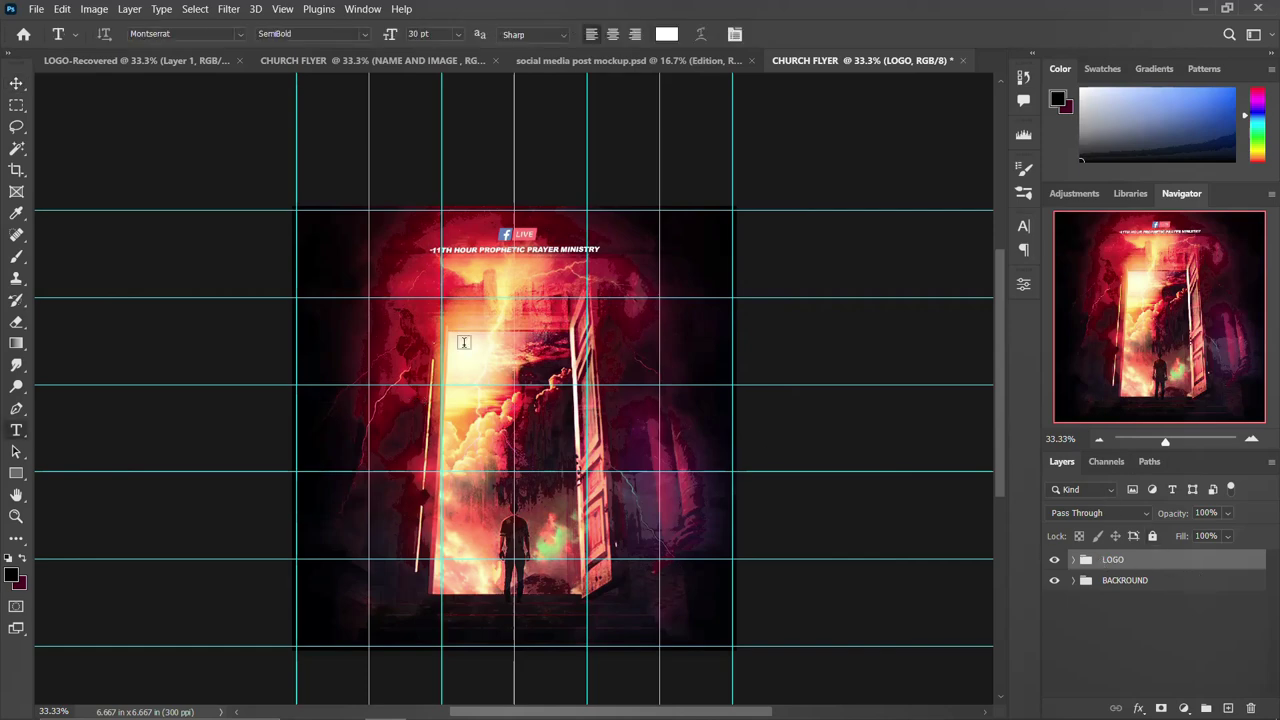
click(463, 342)
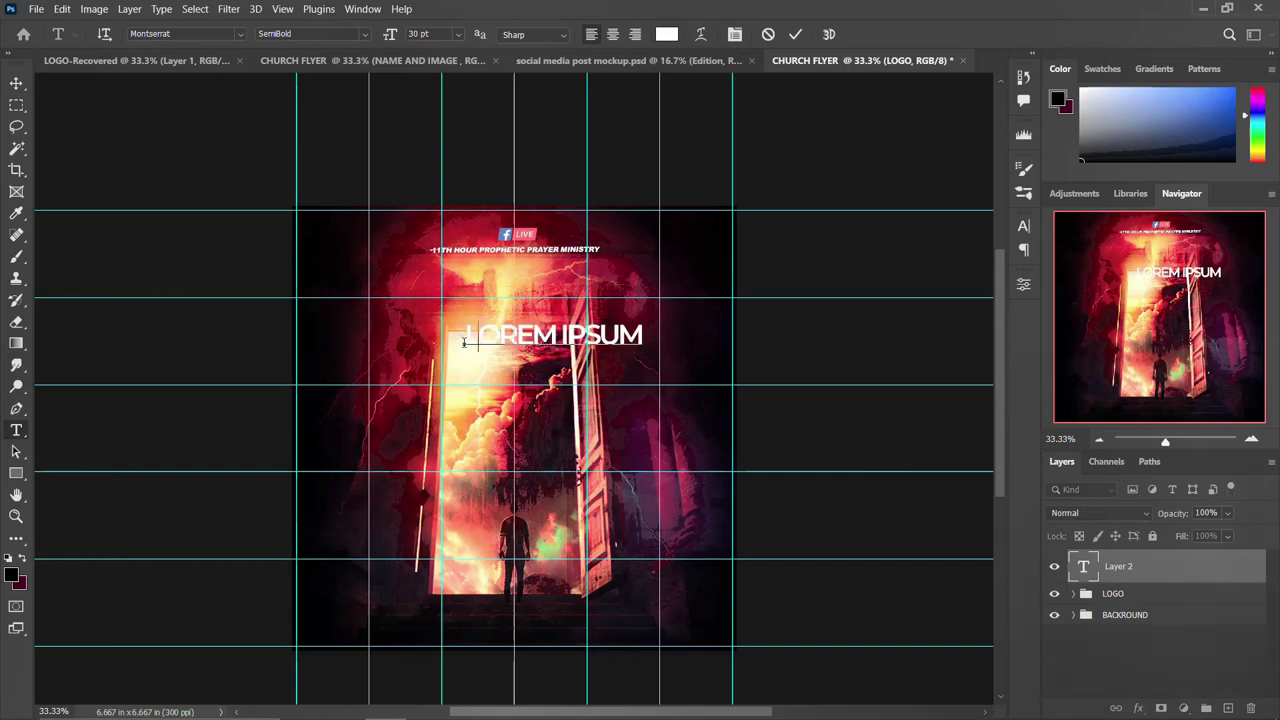
text(THE THE)
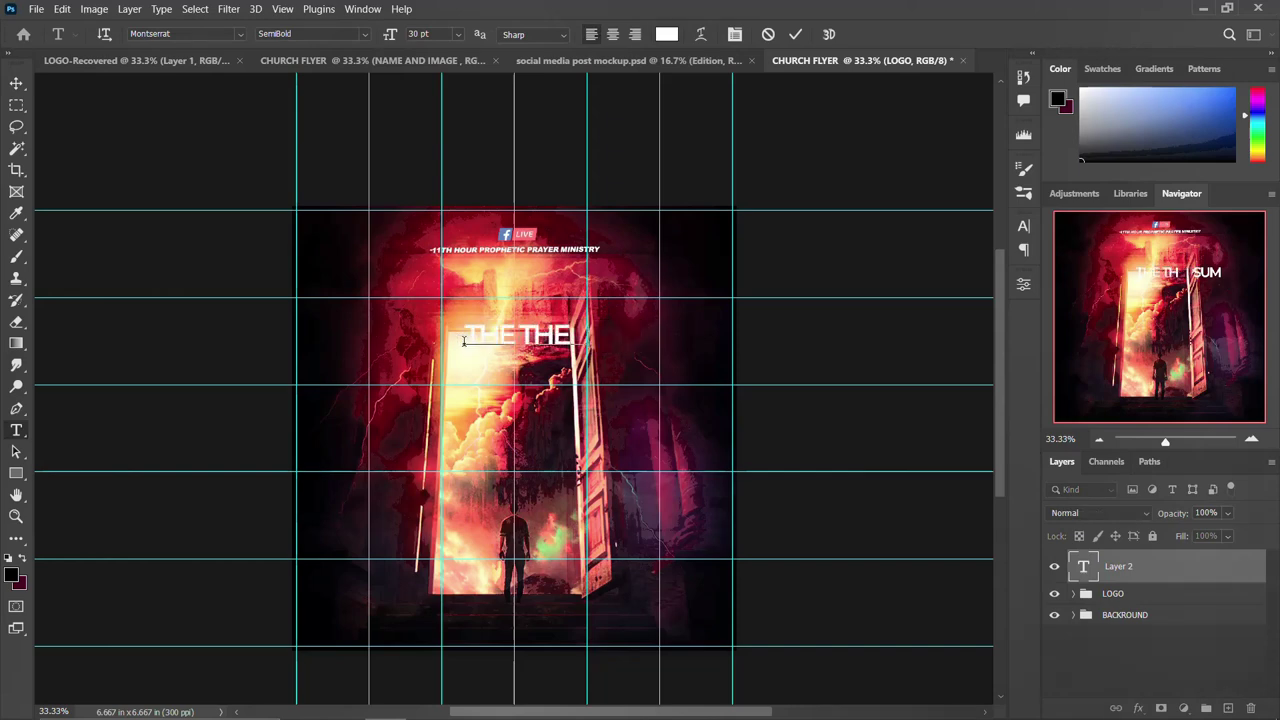
text(N KEY)
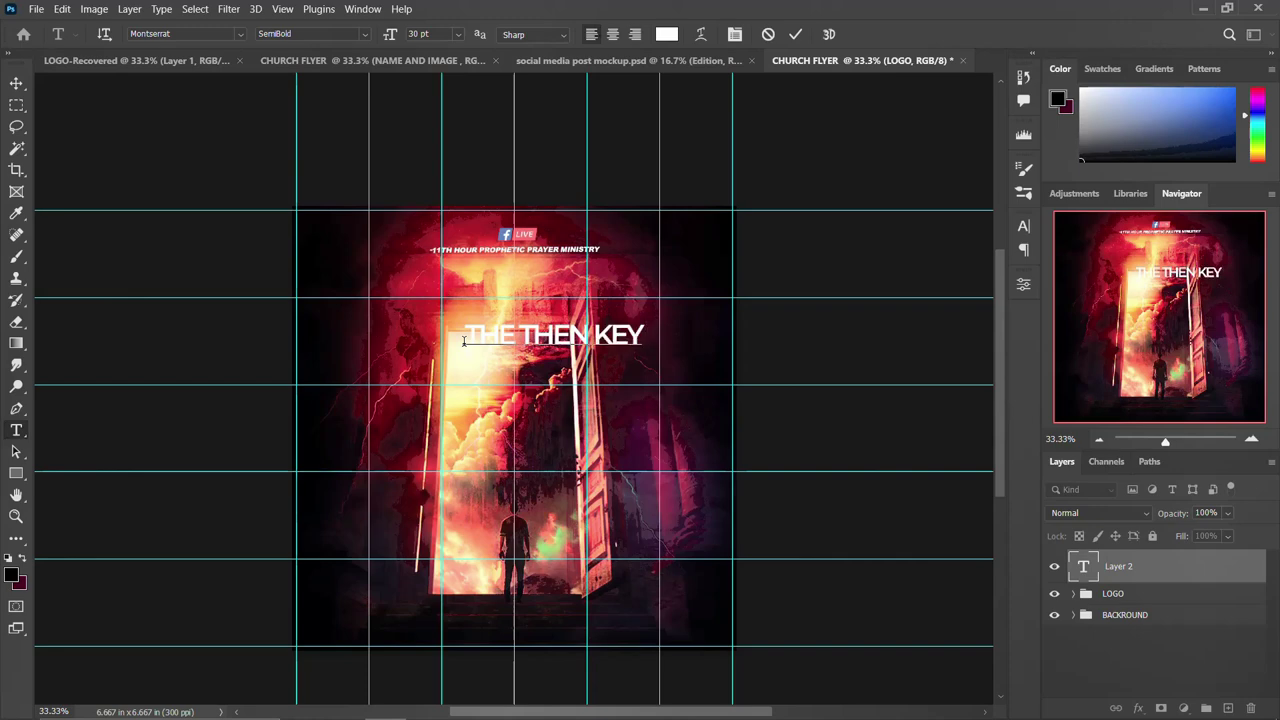
text( TO THE)
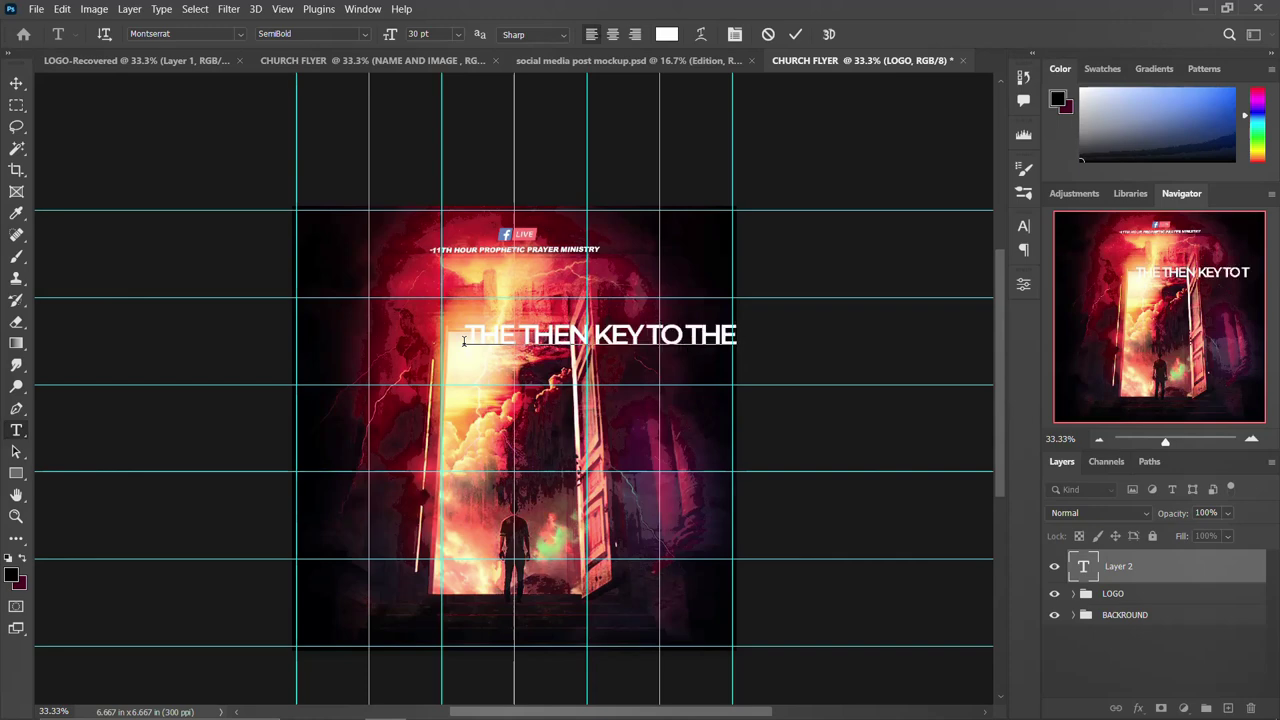
key(ctrl+Return)
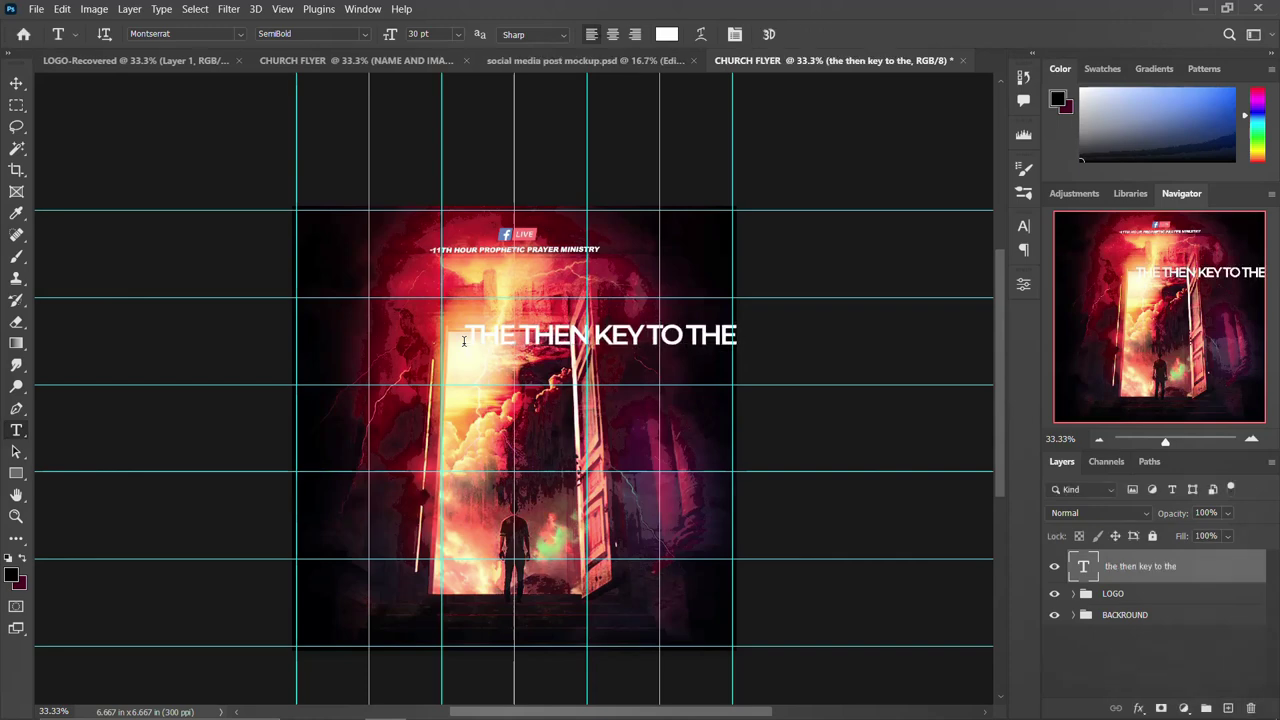
key(ctrl+t)
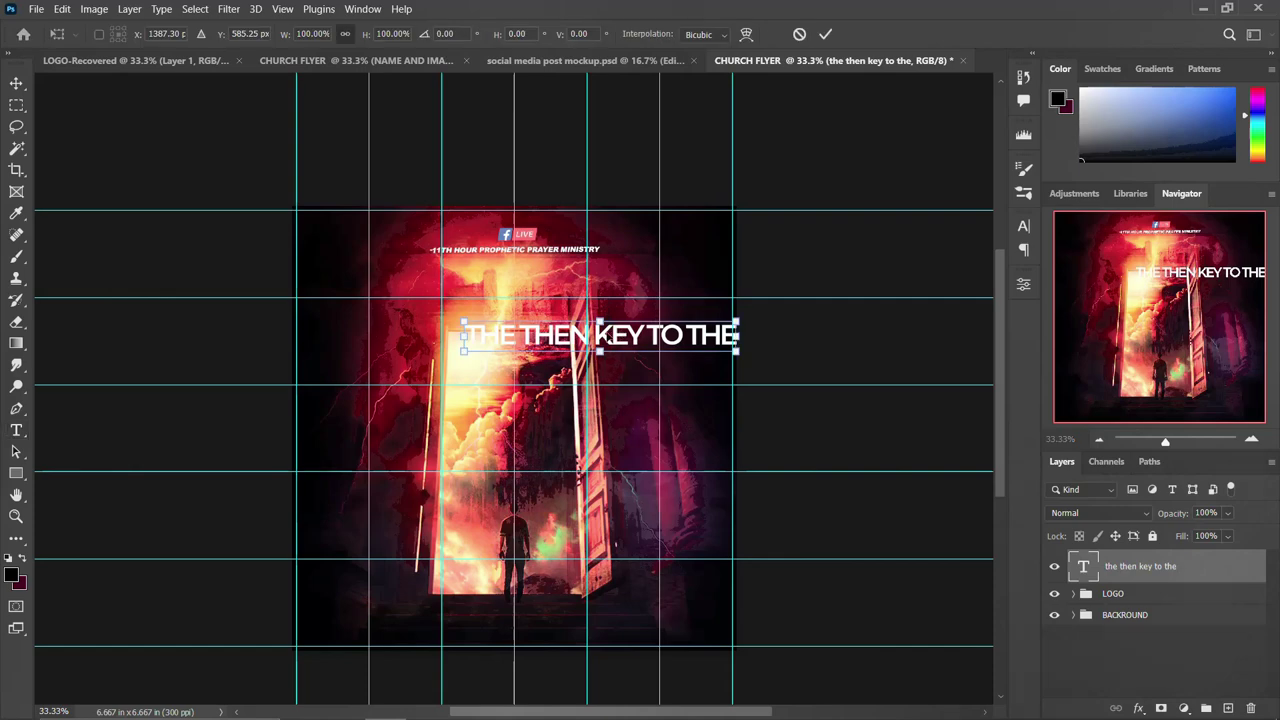
drag(603, 338, 535, 318)
key(Return)
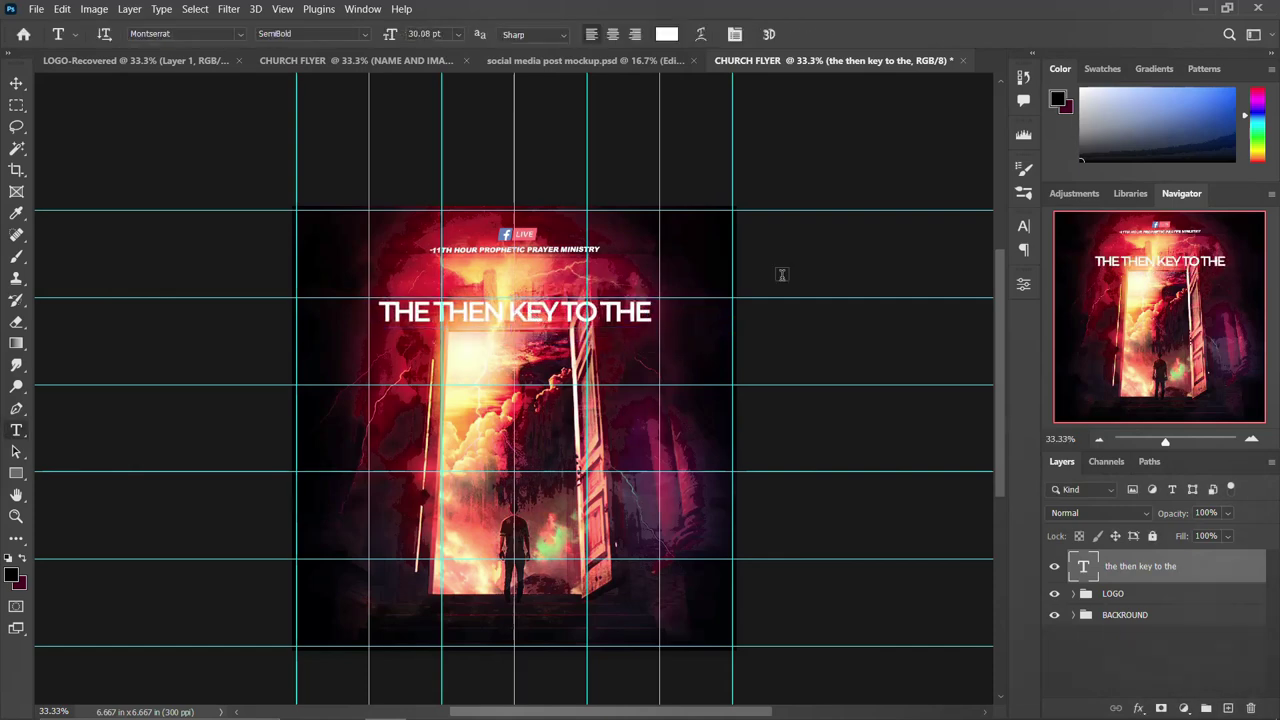
Step: Set the headline's font weight to Montserrat Bold
click(1023, 225)
click(868, 270)
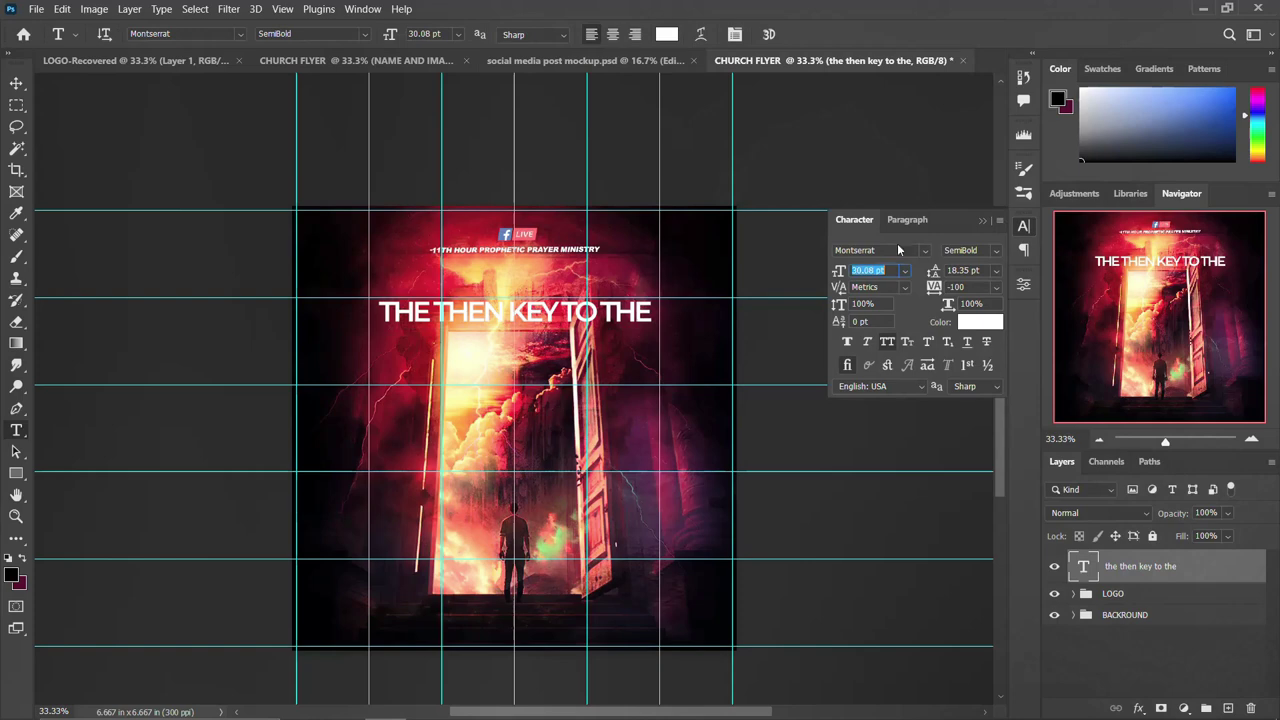
click(996, 257)
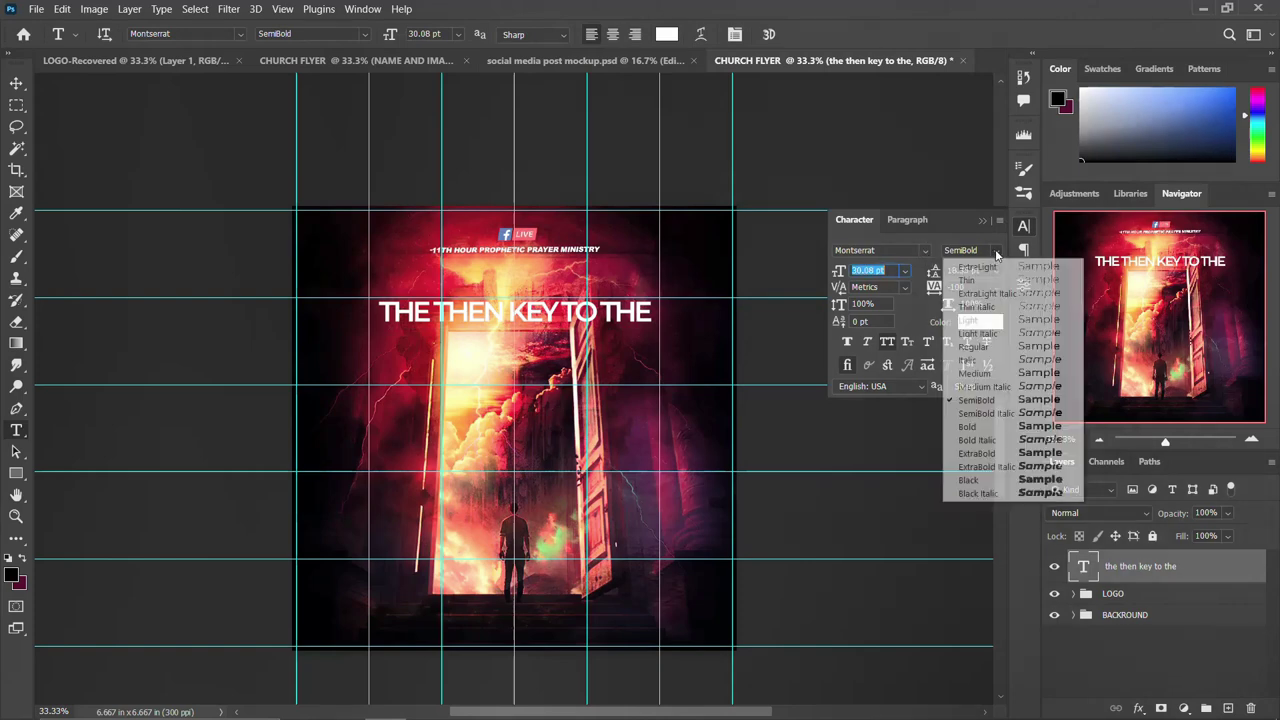
click(978, 427)
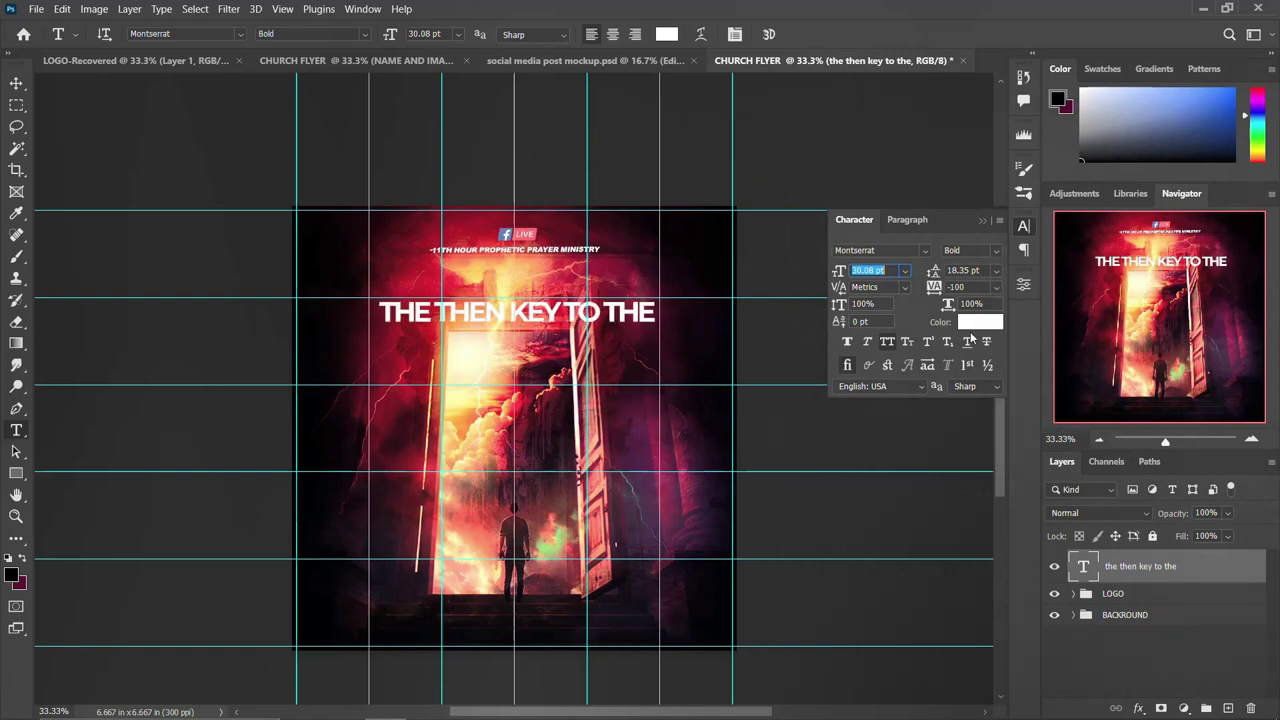
click(1022, 226)
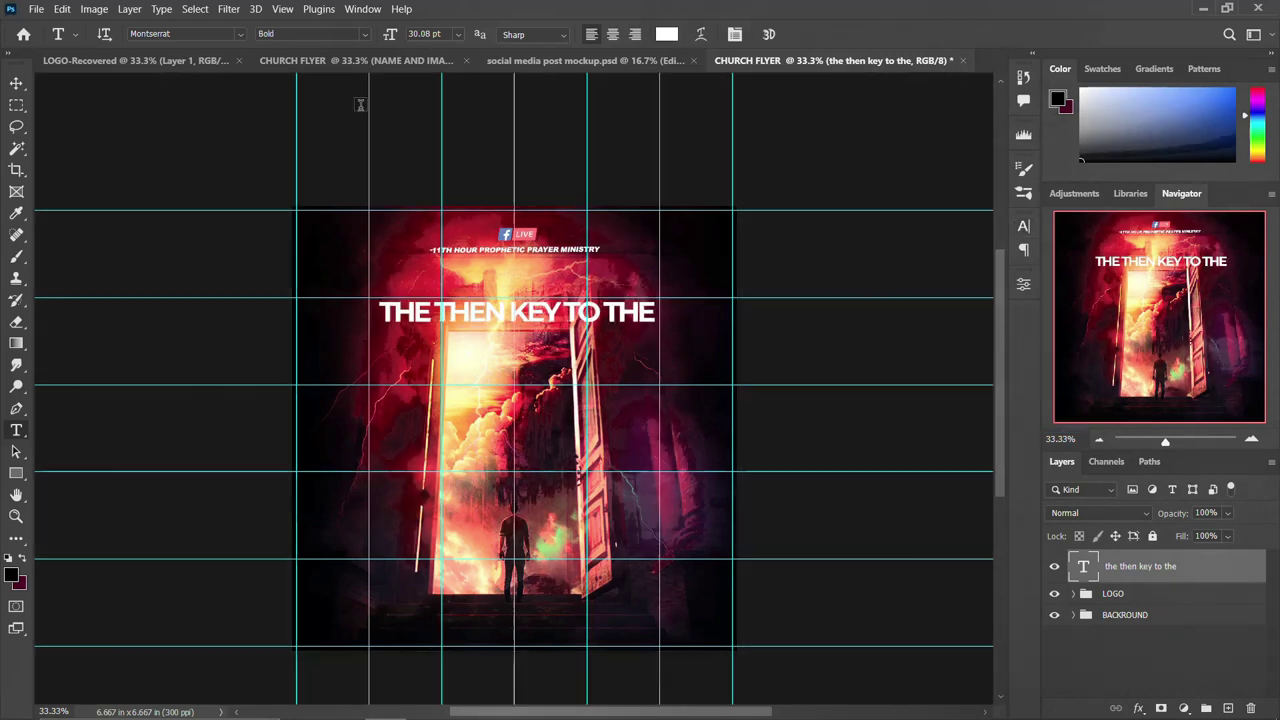
Step: Centre the headline horizontally on the canvas and duplicate it one line below
key(ctrl+a)
key(v)
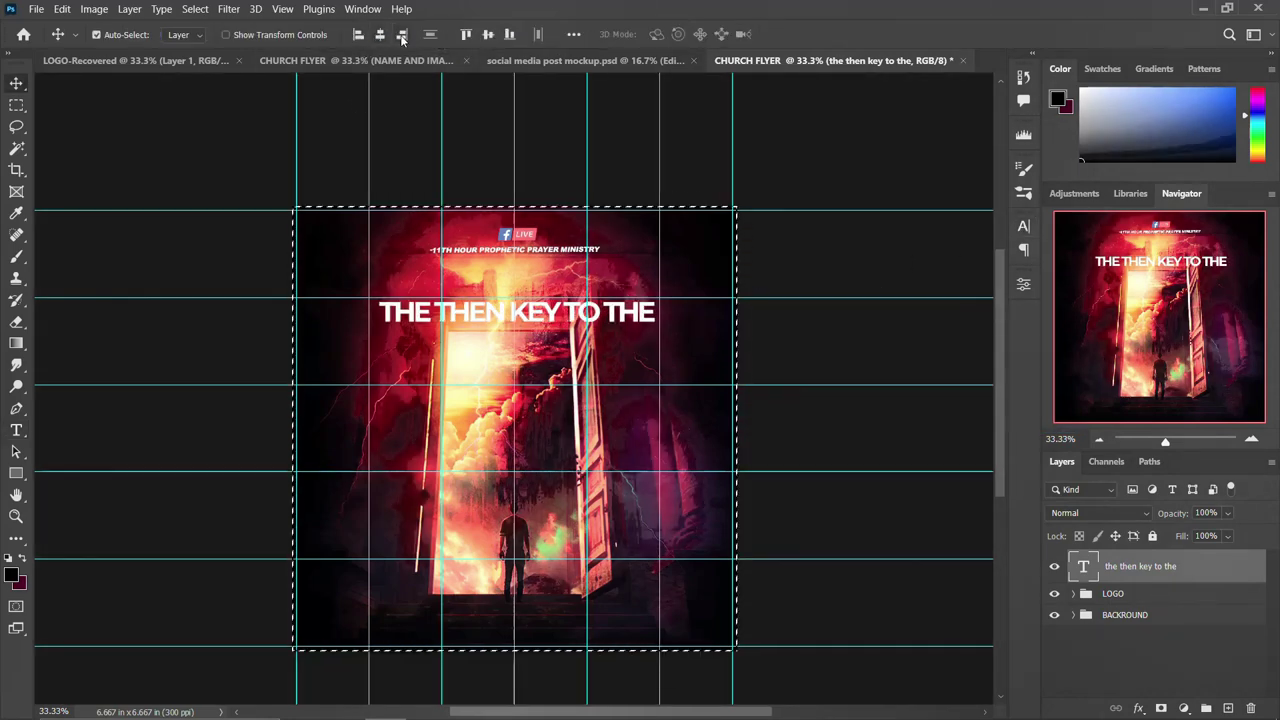
click(381, 35)
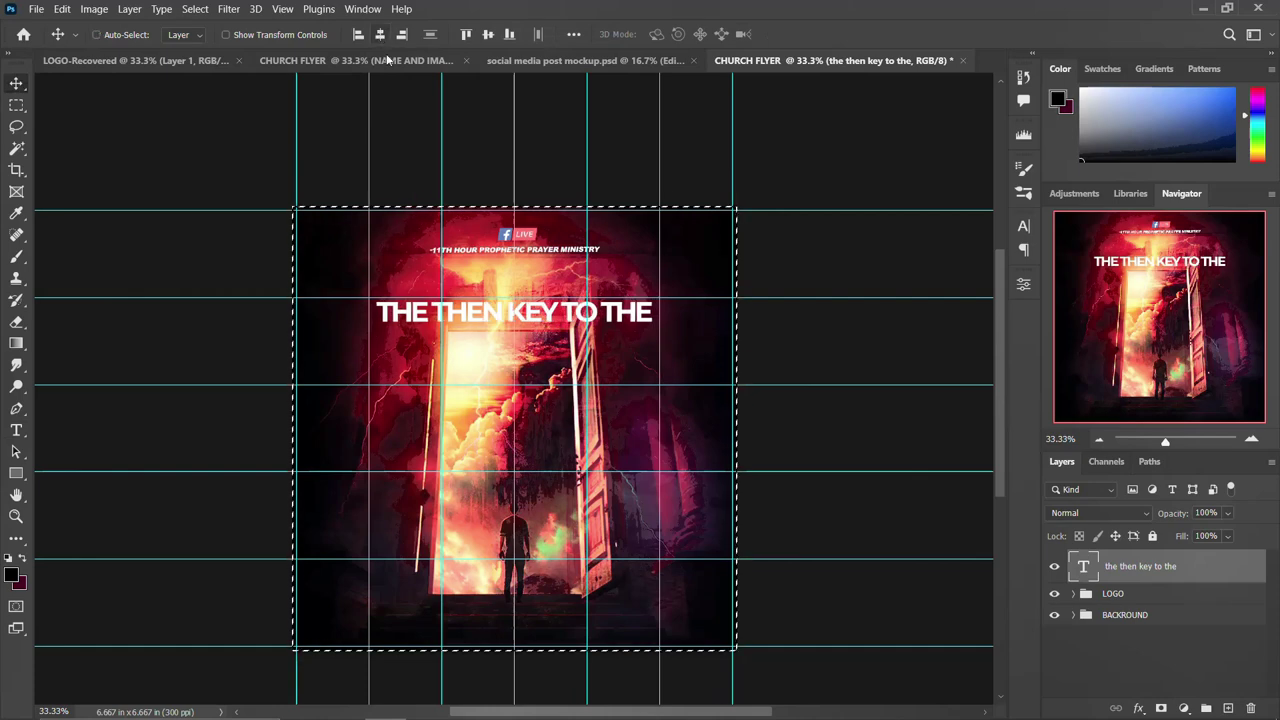
key(ctrl+d)
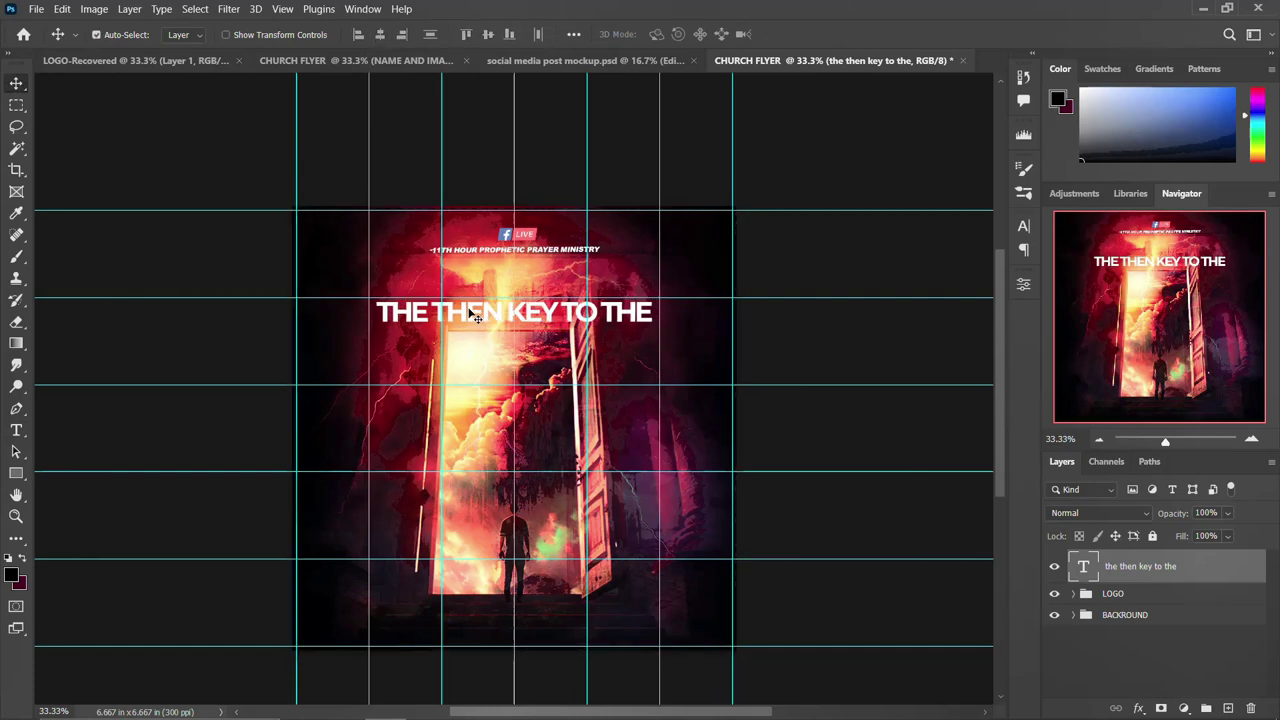
alt+drag(474, 314, 474, 346)
Step: Change the copied line to KINGDOM and enlarge it to about 251%, shifted right
double_click(474, 346)
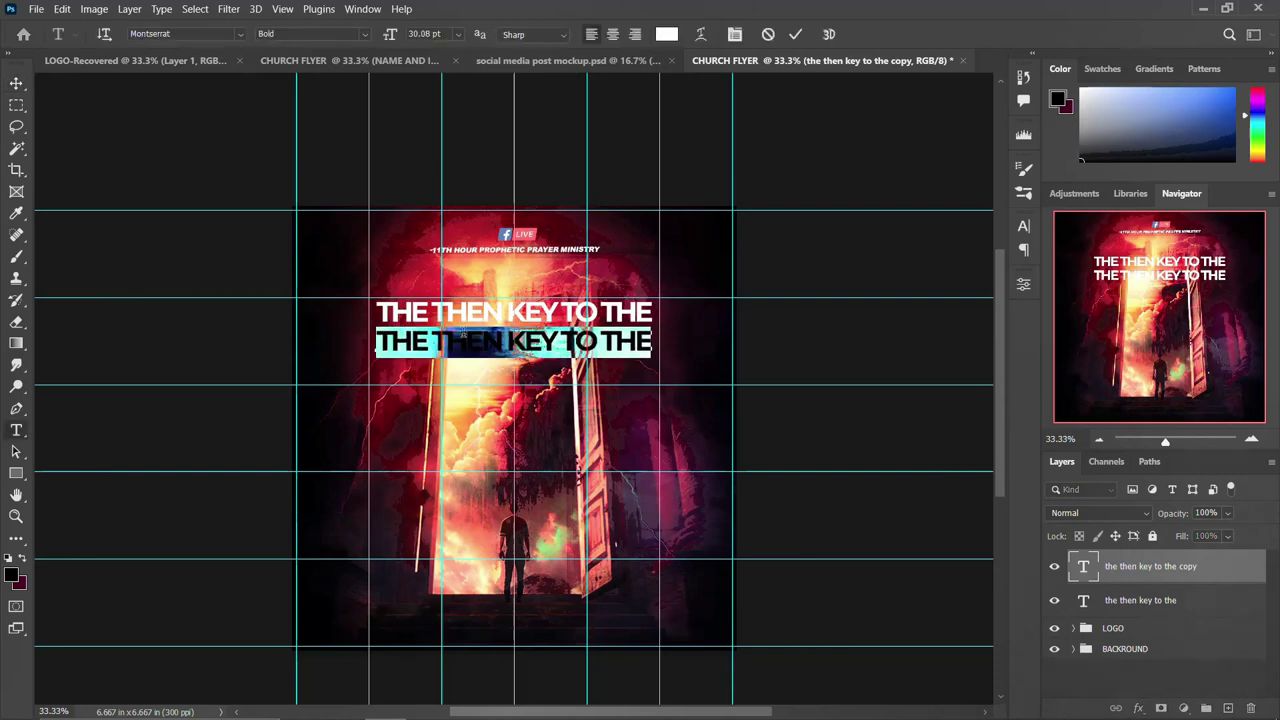
text(KINGDOM)
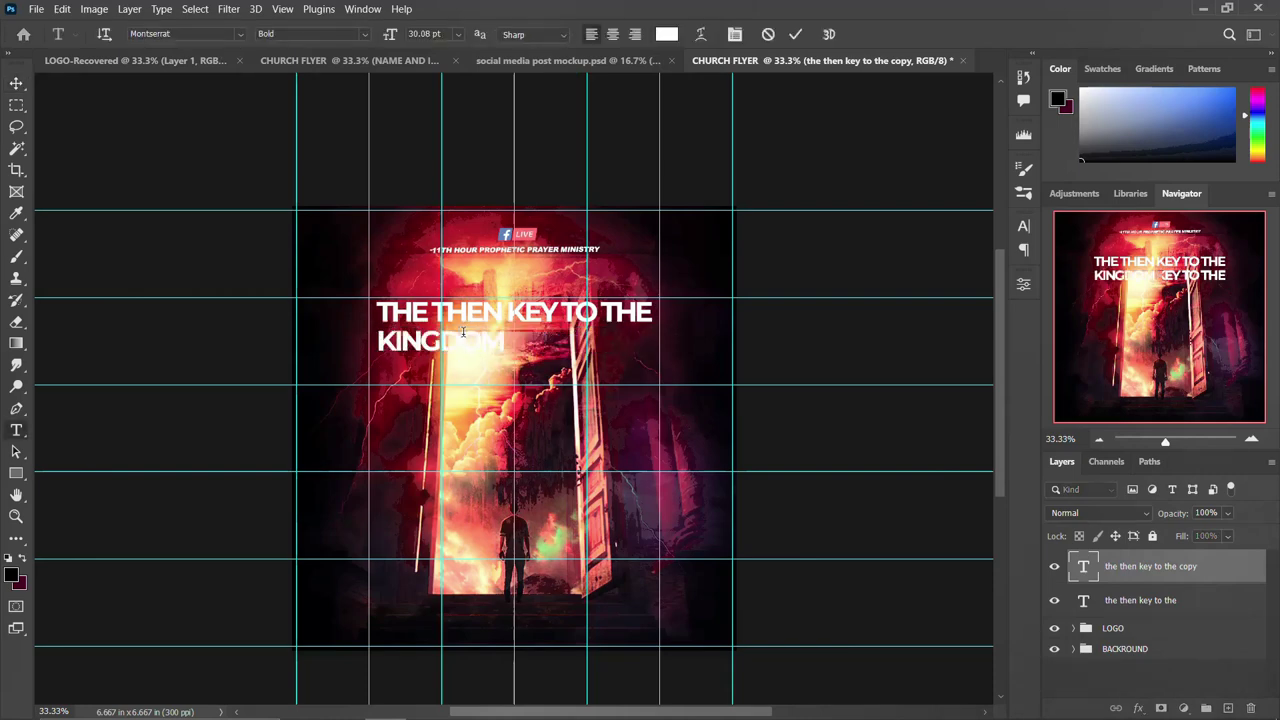
key(ctrl+Return)
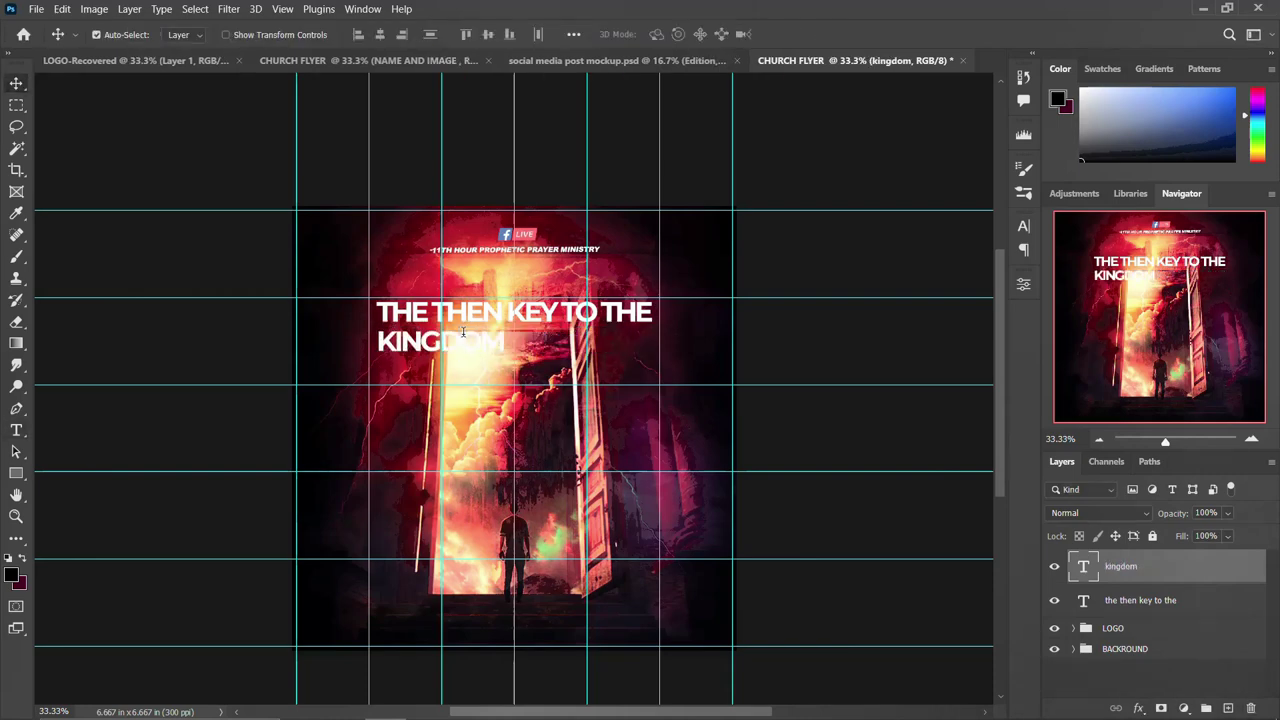
key(ctrl+t)
drag(508, 365, 614, 390)
drag(469, 365, 549, 350)
key(Return)
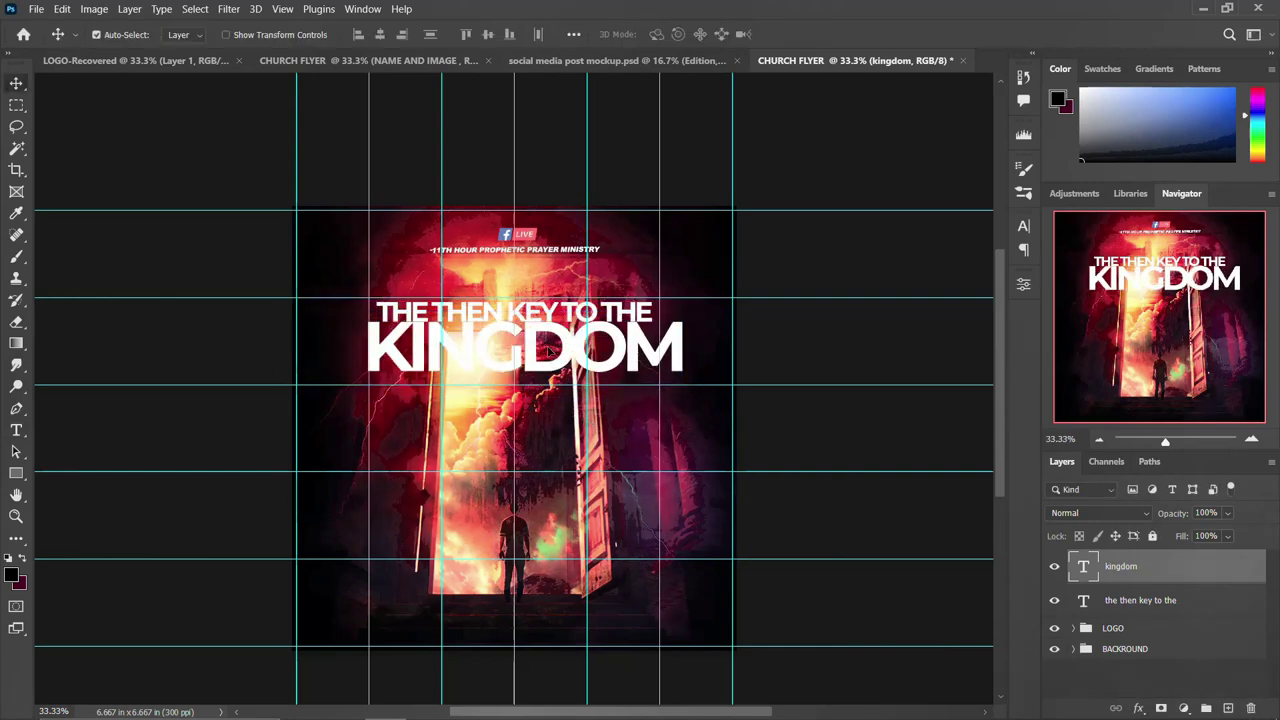
Step: Set KINGDOM in Antilles Expanded with letter spacing reset to 0
click(1023, 227)
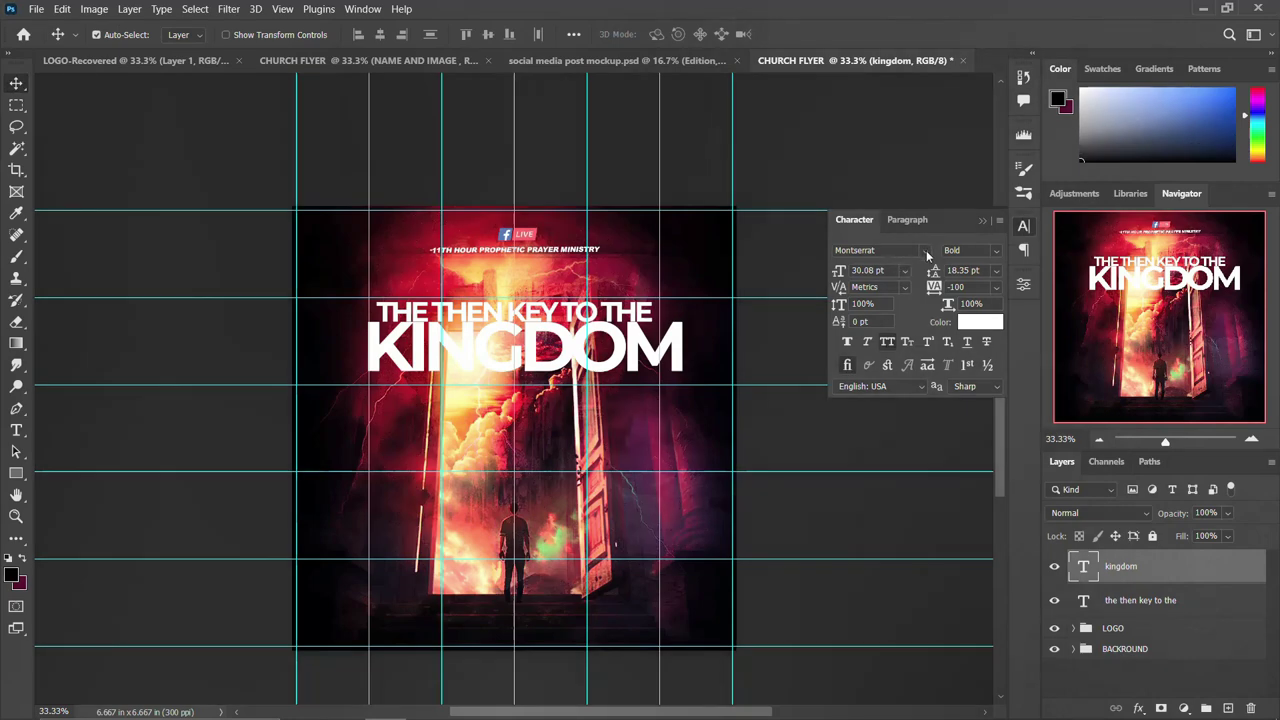
click(926, 250)
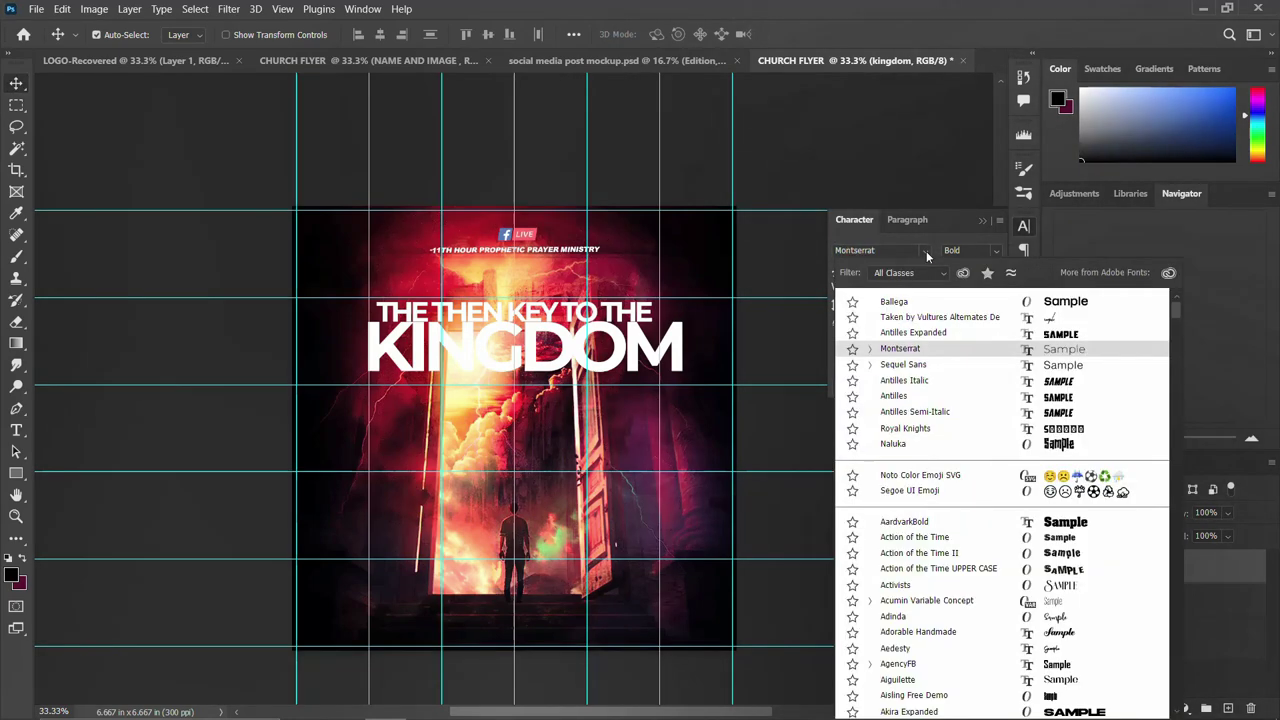
click(902, 334)
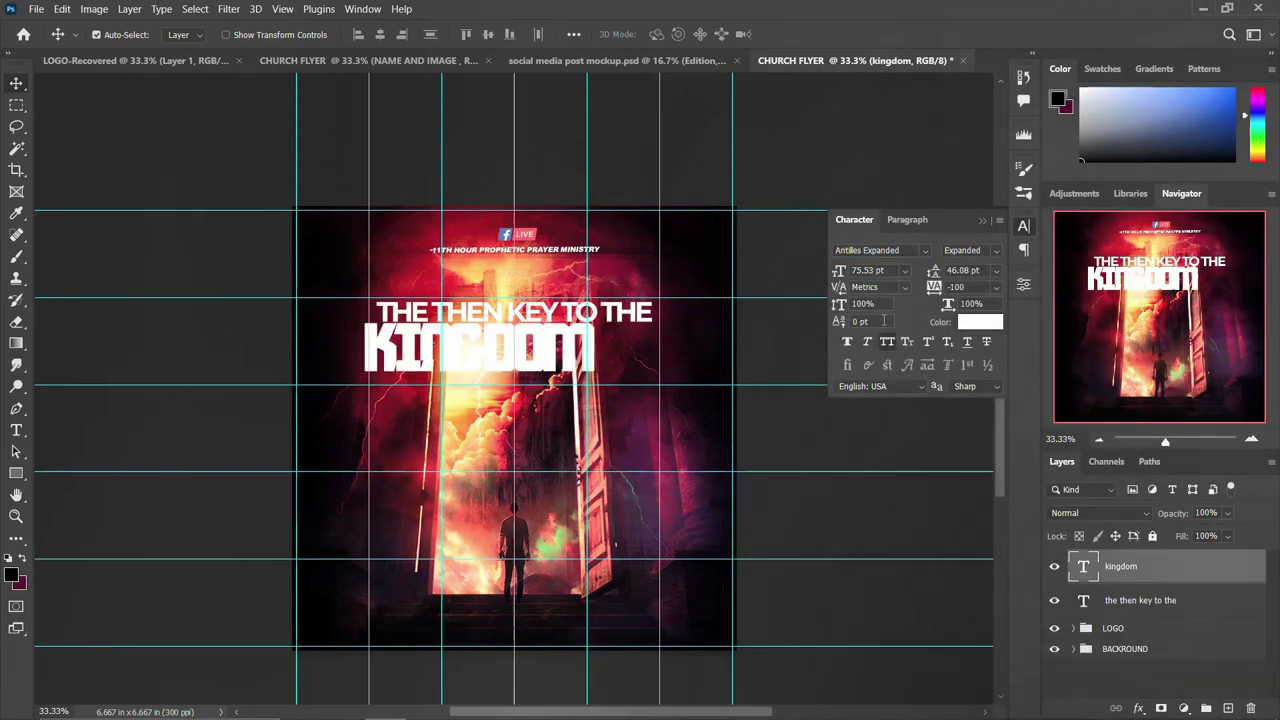
click(934, 287)
text(0)
key(Return)
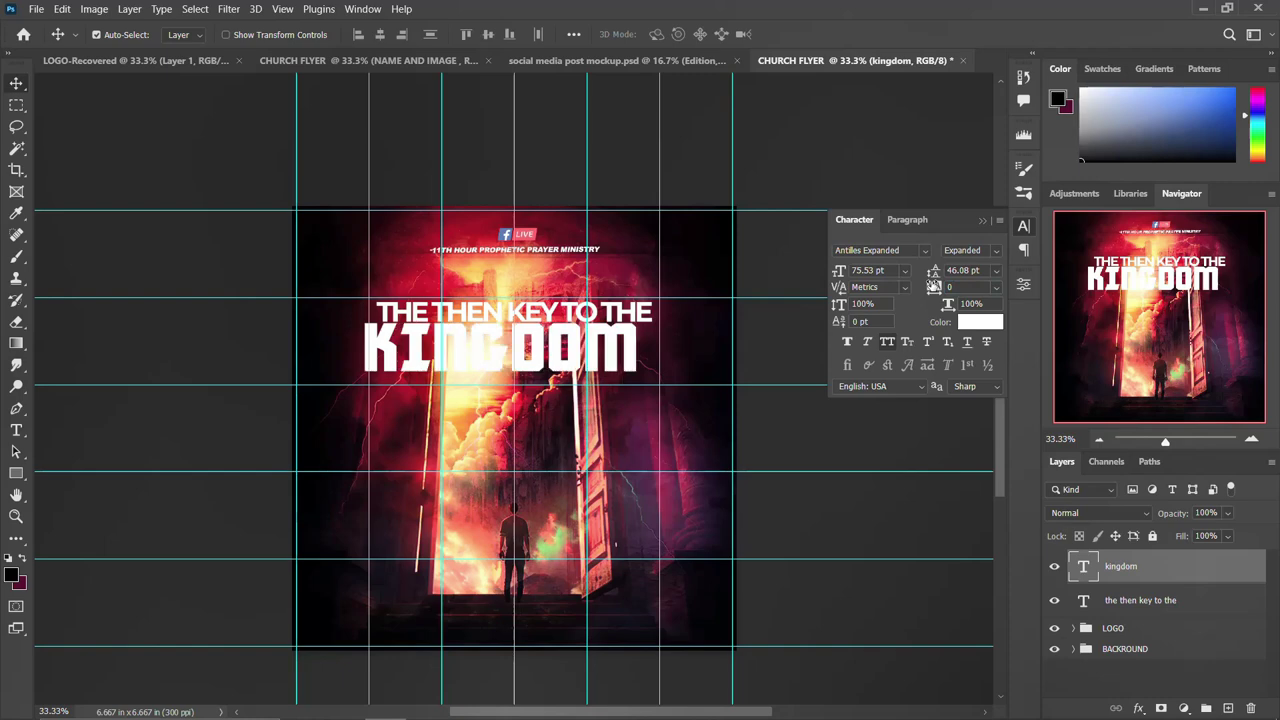
click(1021, 232)
Step: Scale KINGDOM up to about 132% and shift it slightly right
key(ctrl+t)
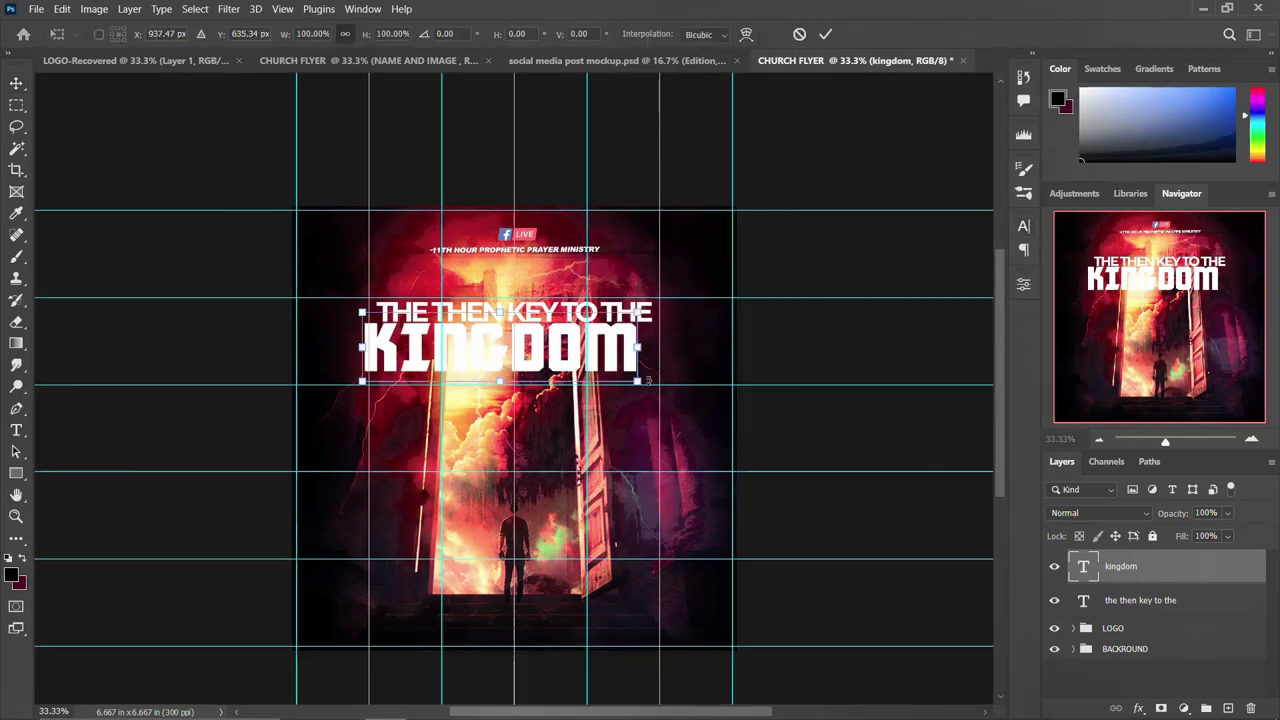
drag(637, 381, 692, 380)
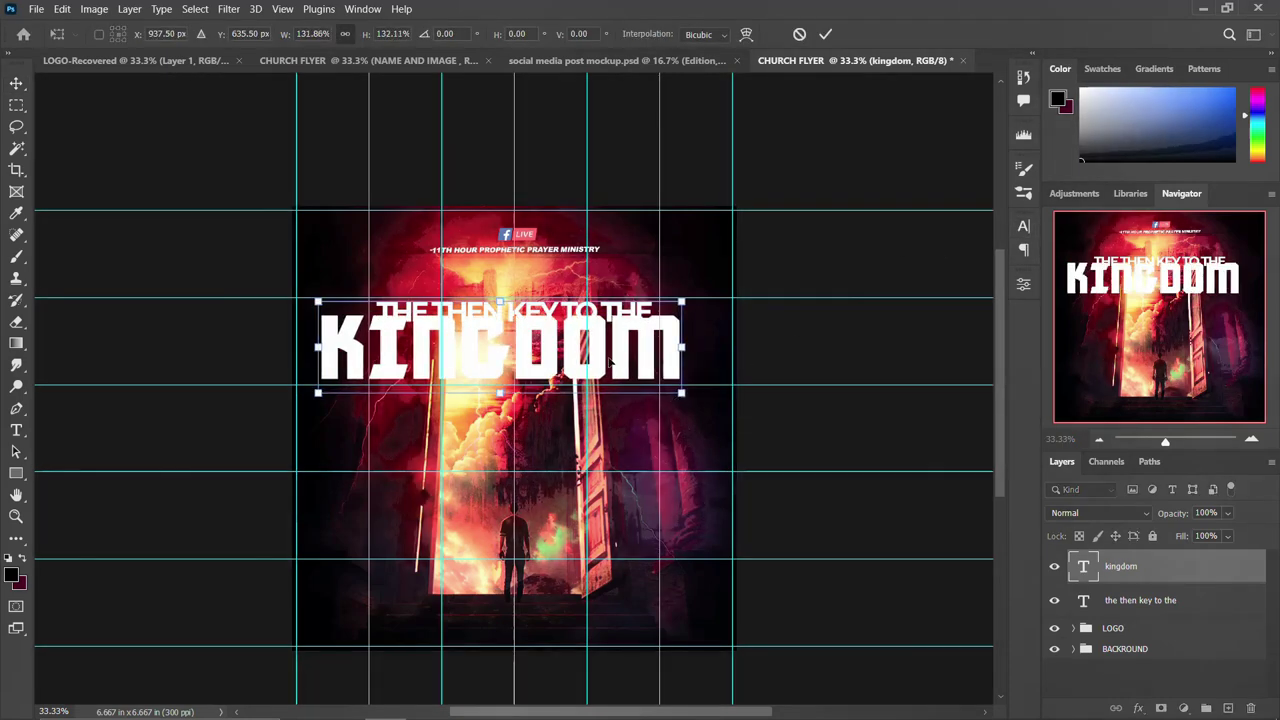
drag(600, 370, 620, 370)
key(Return)
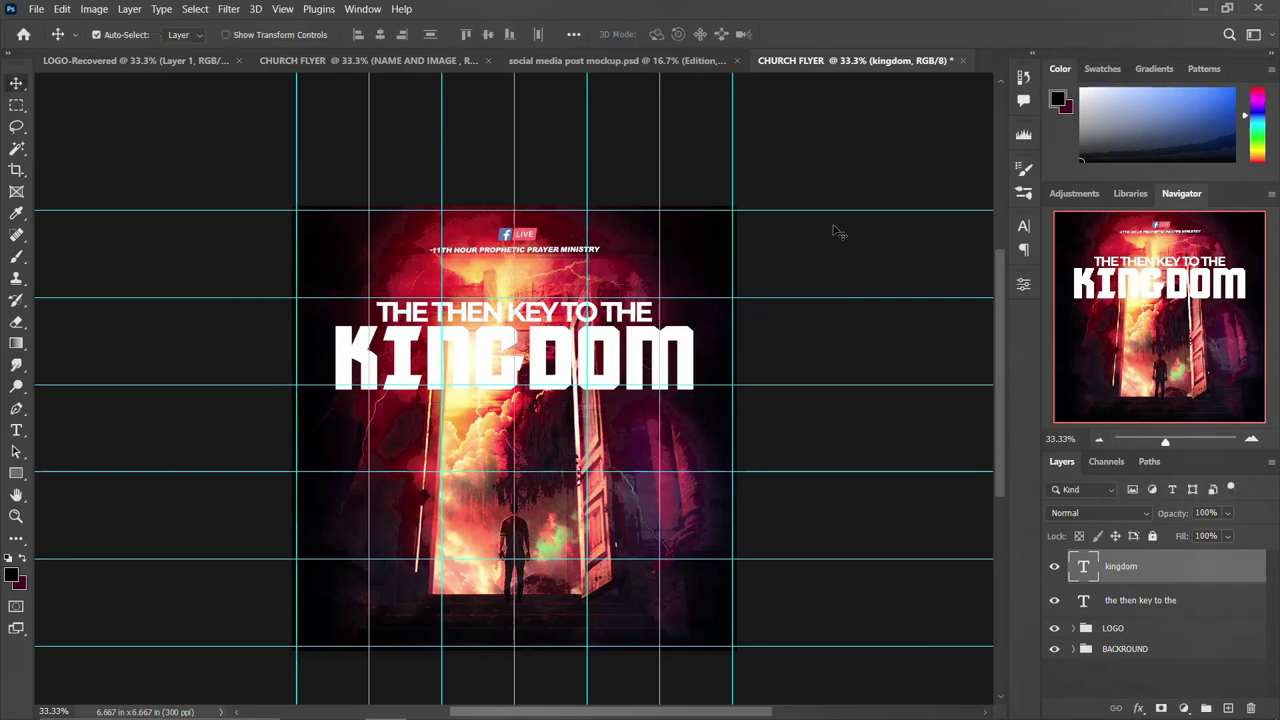
Step: Tighten KINGDOM's tracking to -40 and line it up beneath the first line
click(1023, 226)
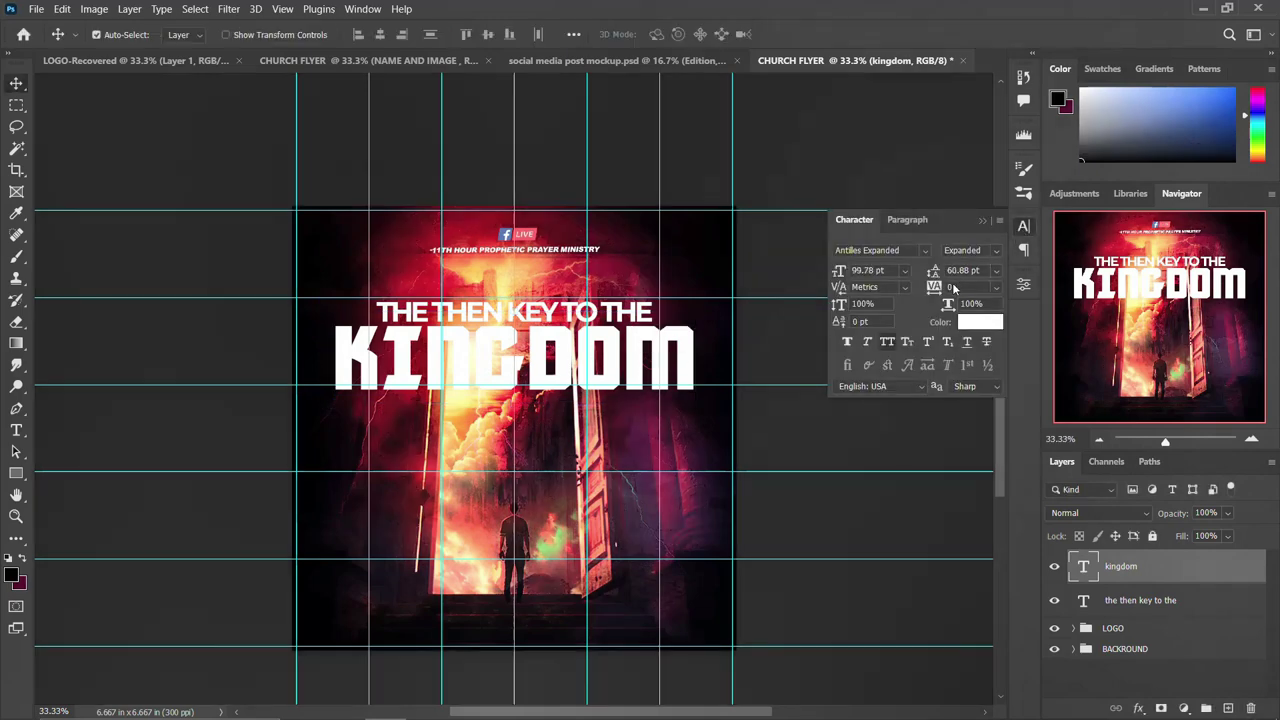
drag(933, 287, 940, 287)
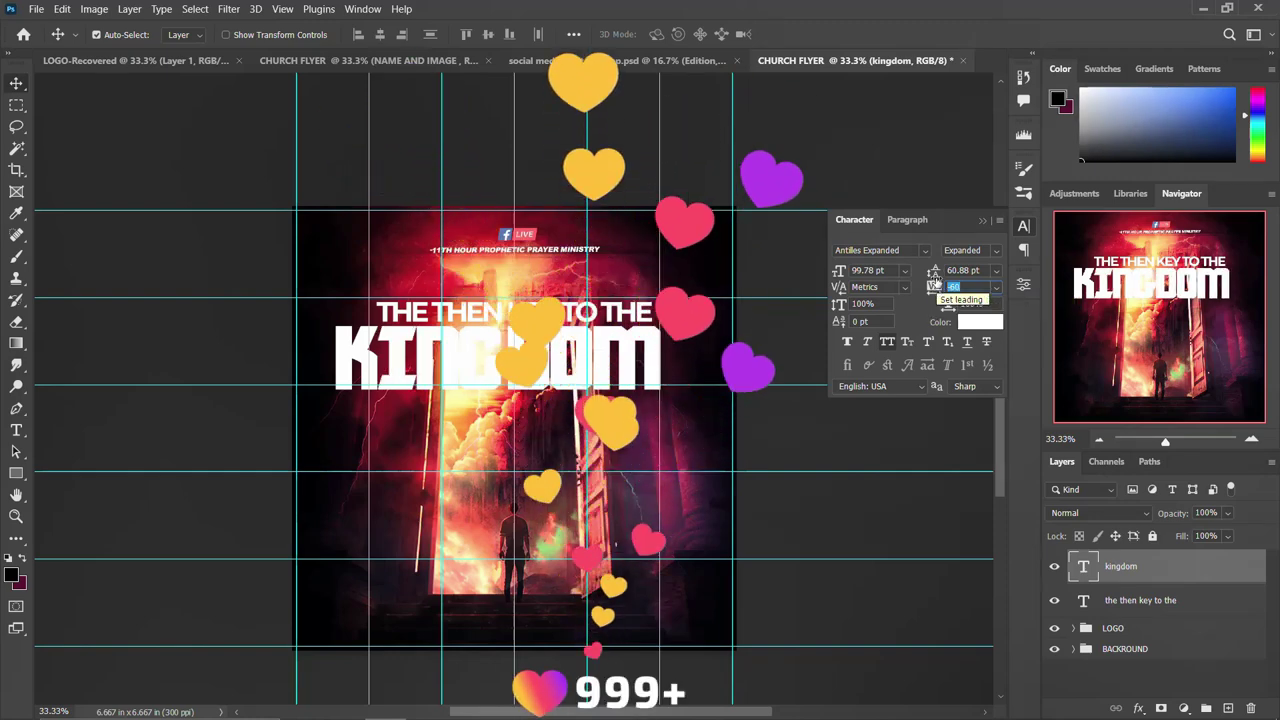
click(1022, 230)
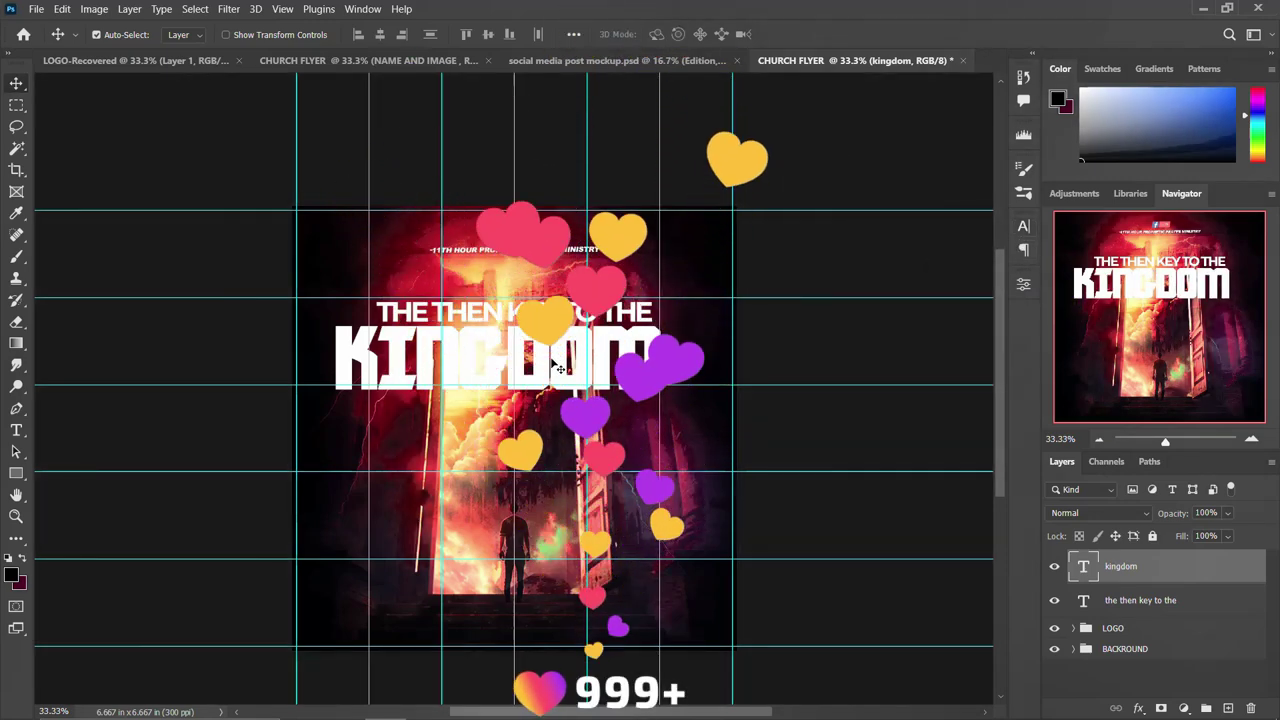
drag(548, 322, 565, 318)
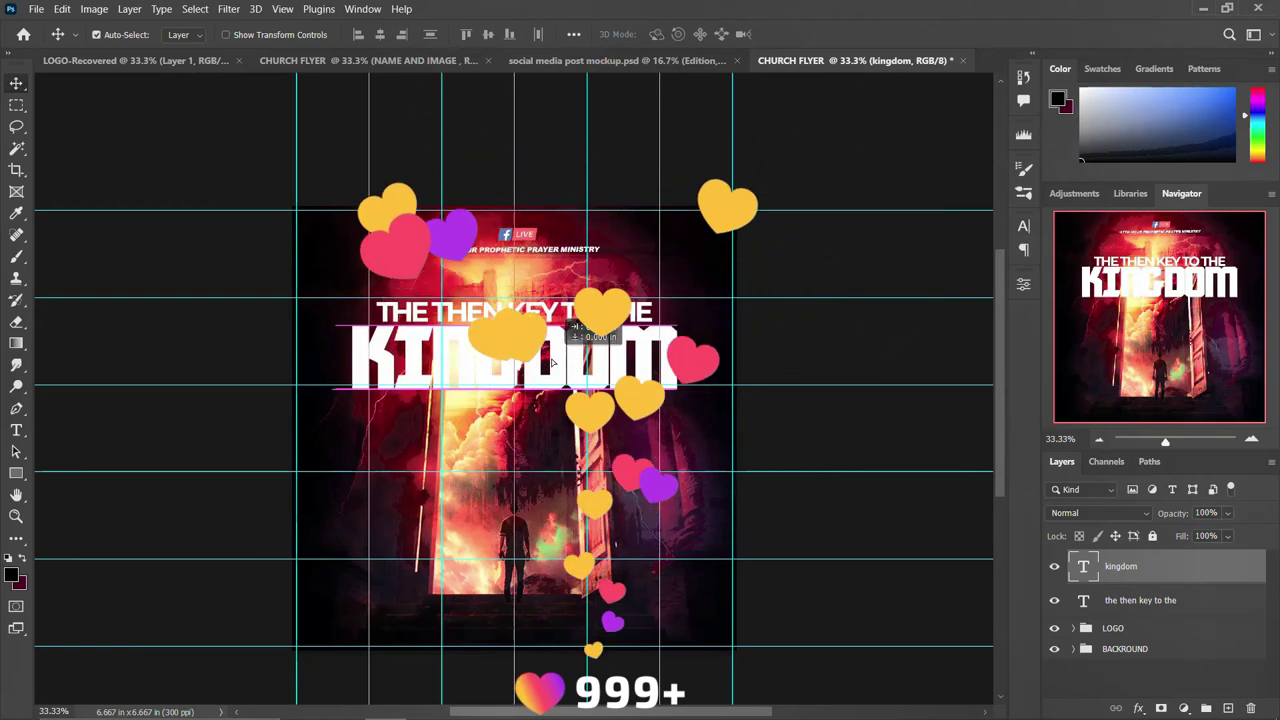
key(Down)
key(Down)
key(Down)
key(Down)
key(Down)
key(Down)
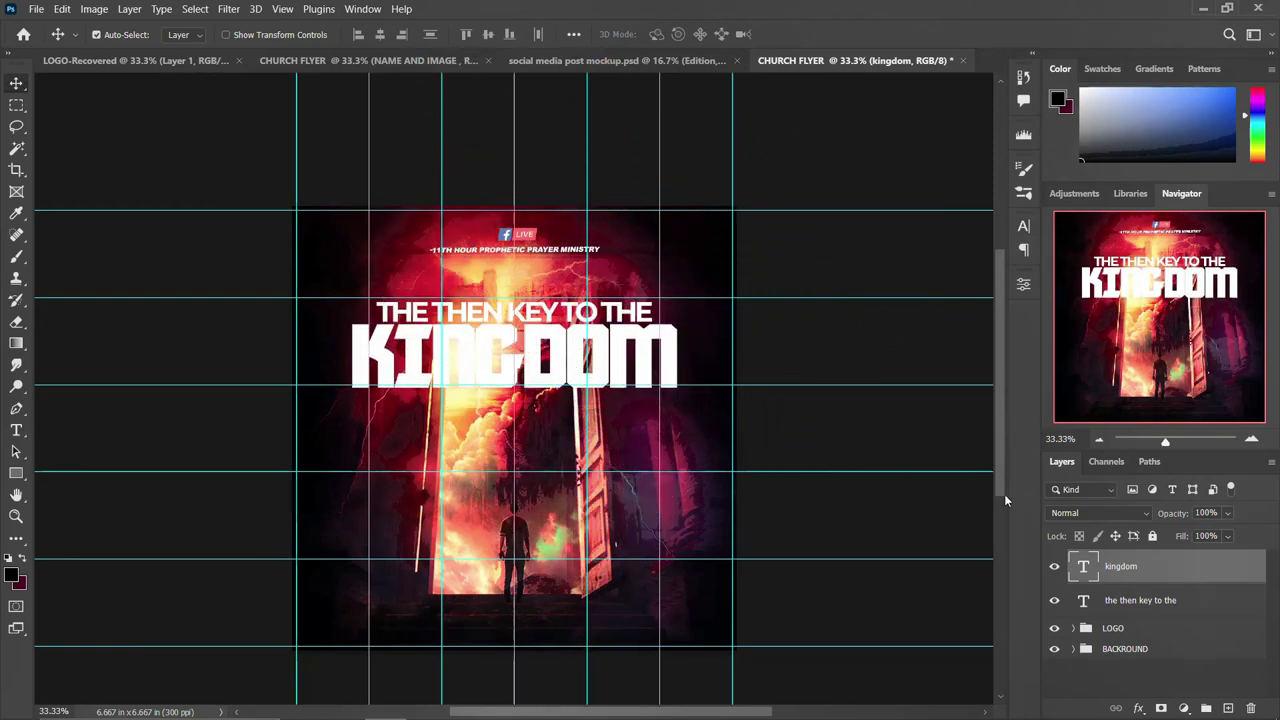
scroll(533, 343, down, 1)
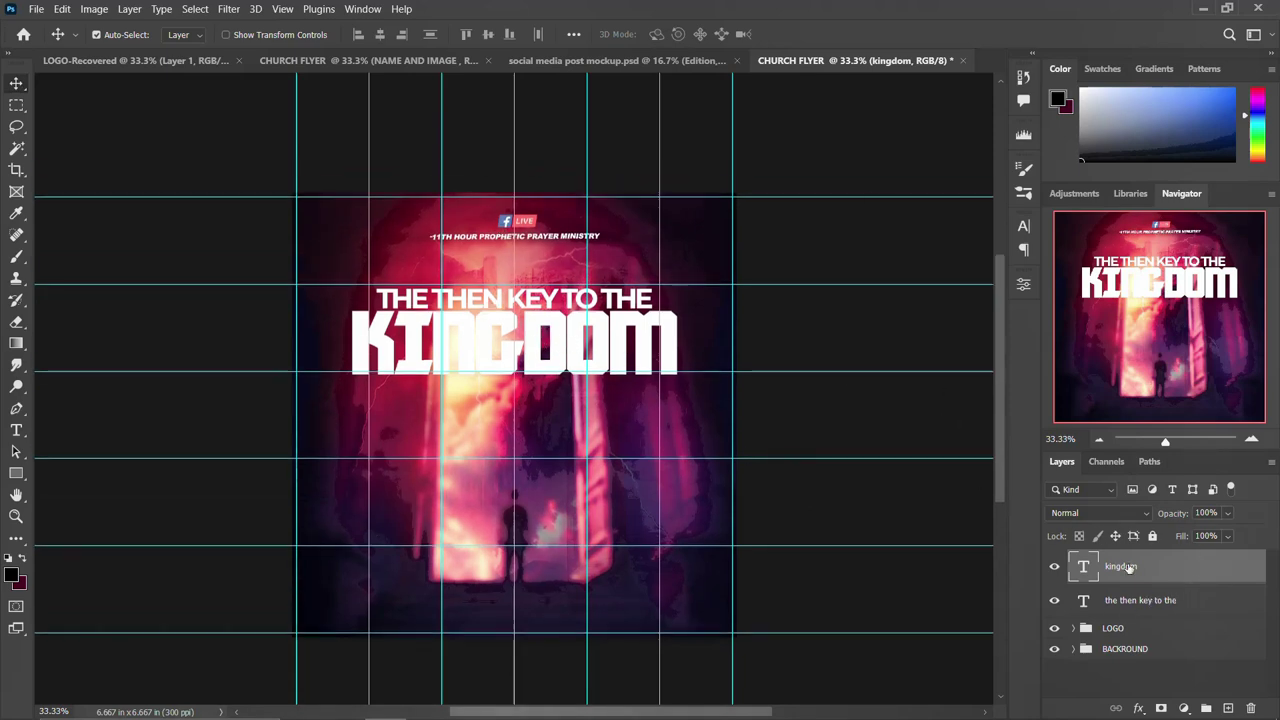
Step: Group both title text layers as THEME and move the title slightly down
ctrl+click(1130, 601)
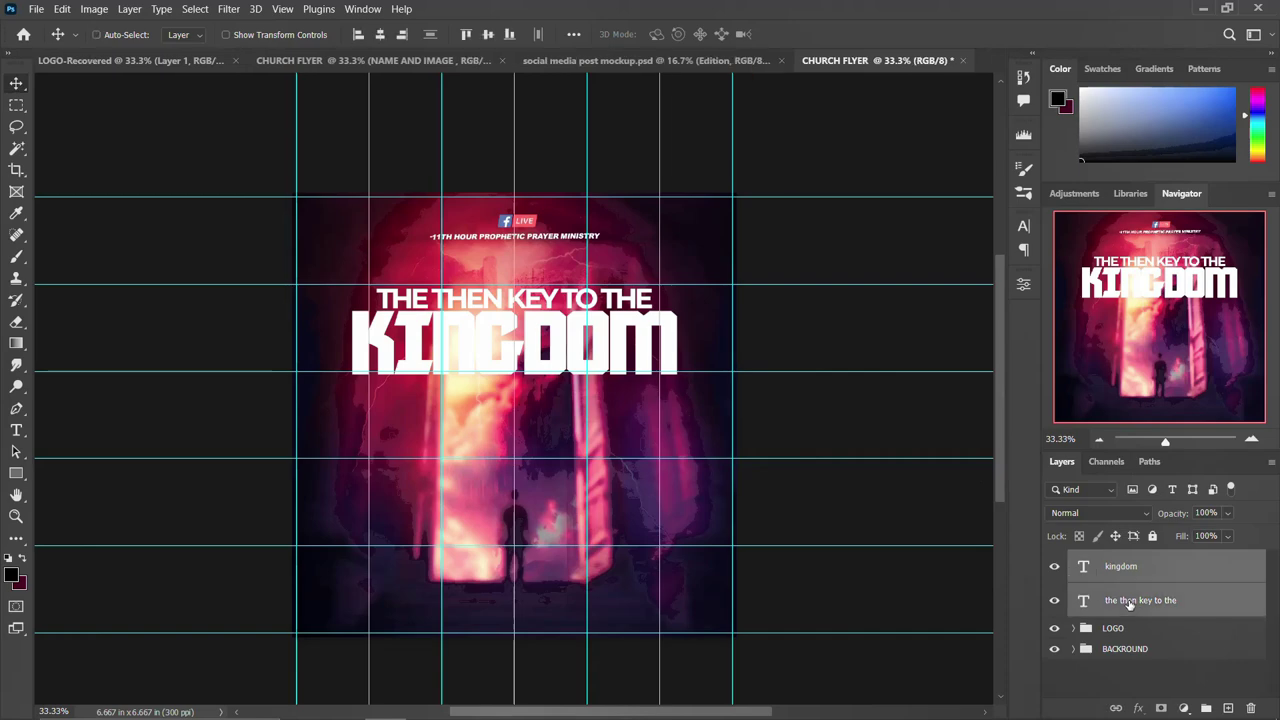
key(ctrl+g)
double_click(1116, 561)
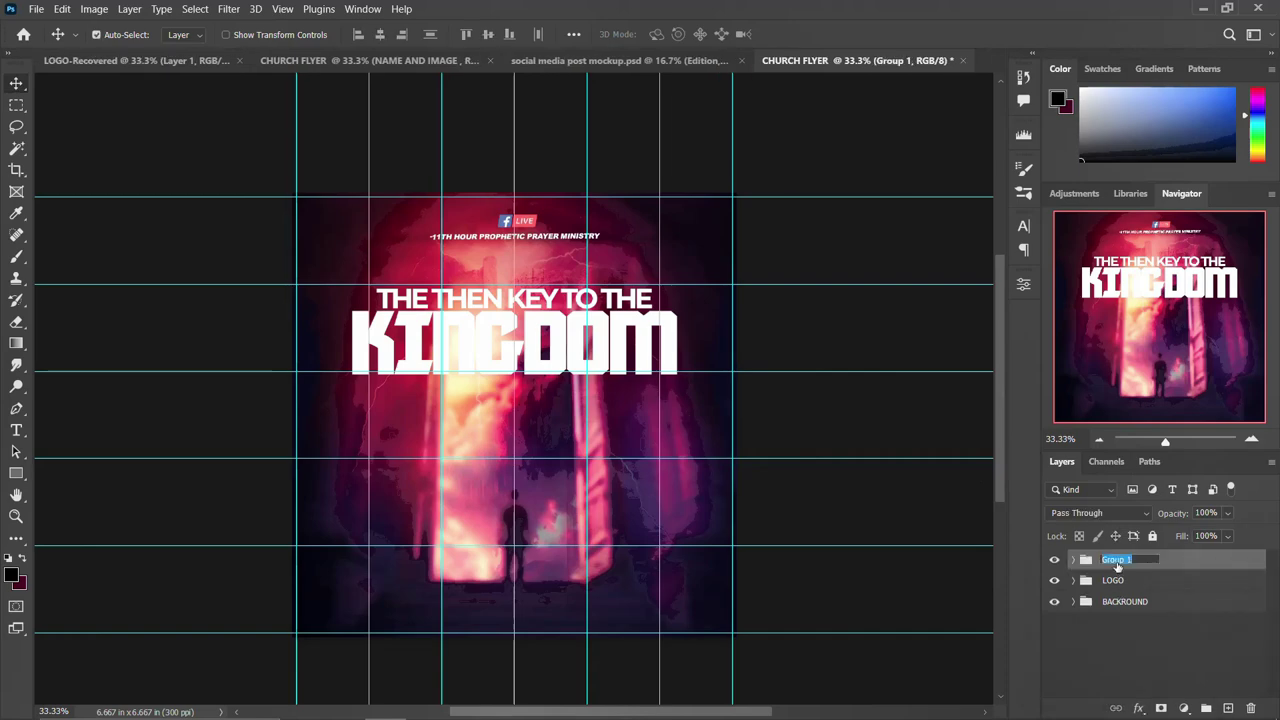
text(THEME)
key(Return)
key(ctrl+t)
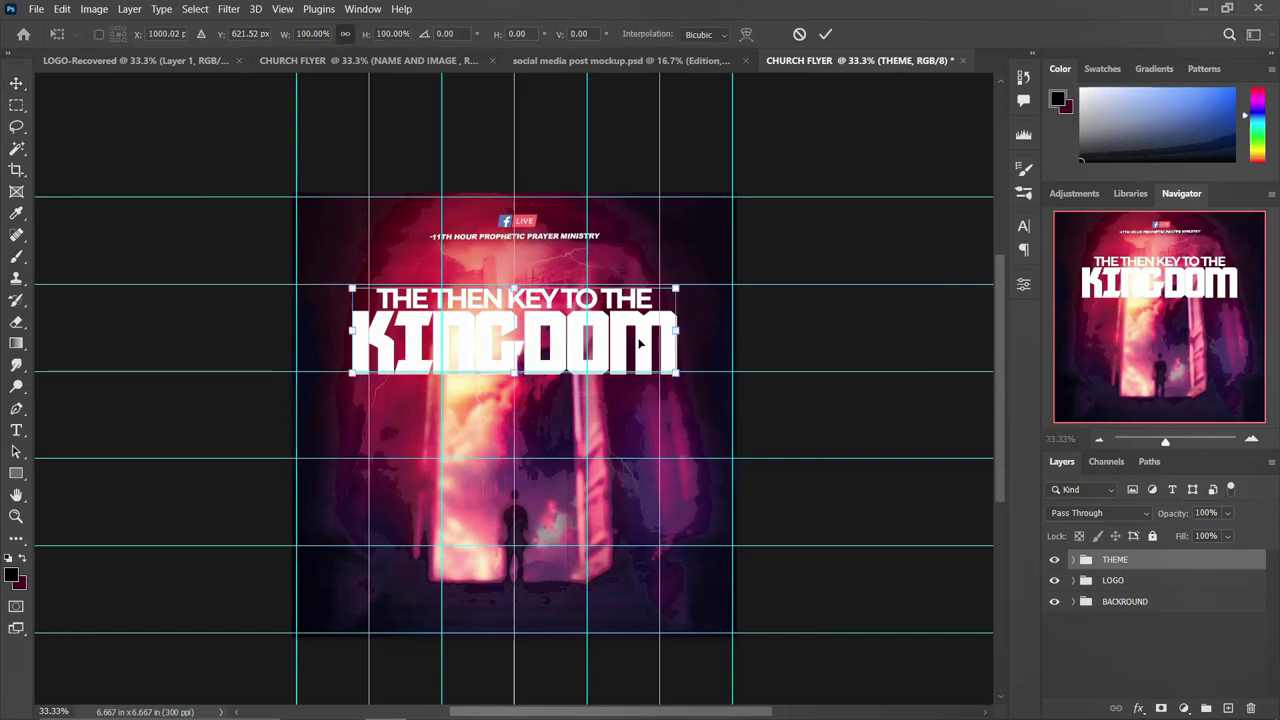
key(Return)
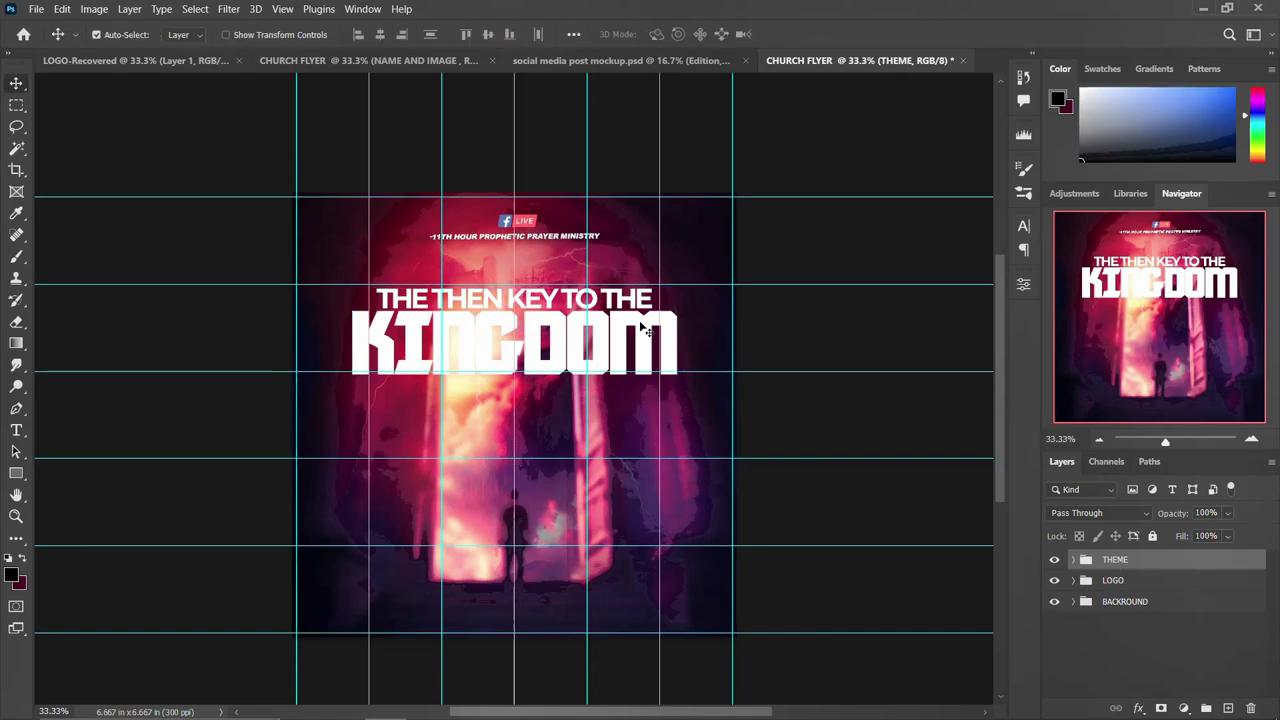
drag(643, 330, 643, 338)
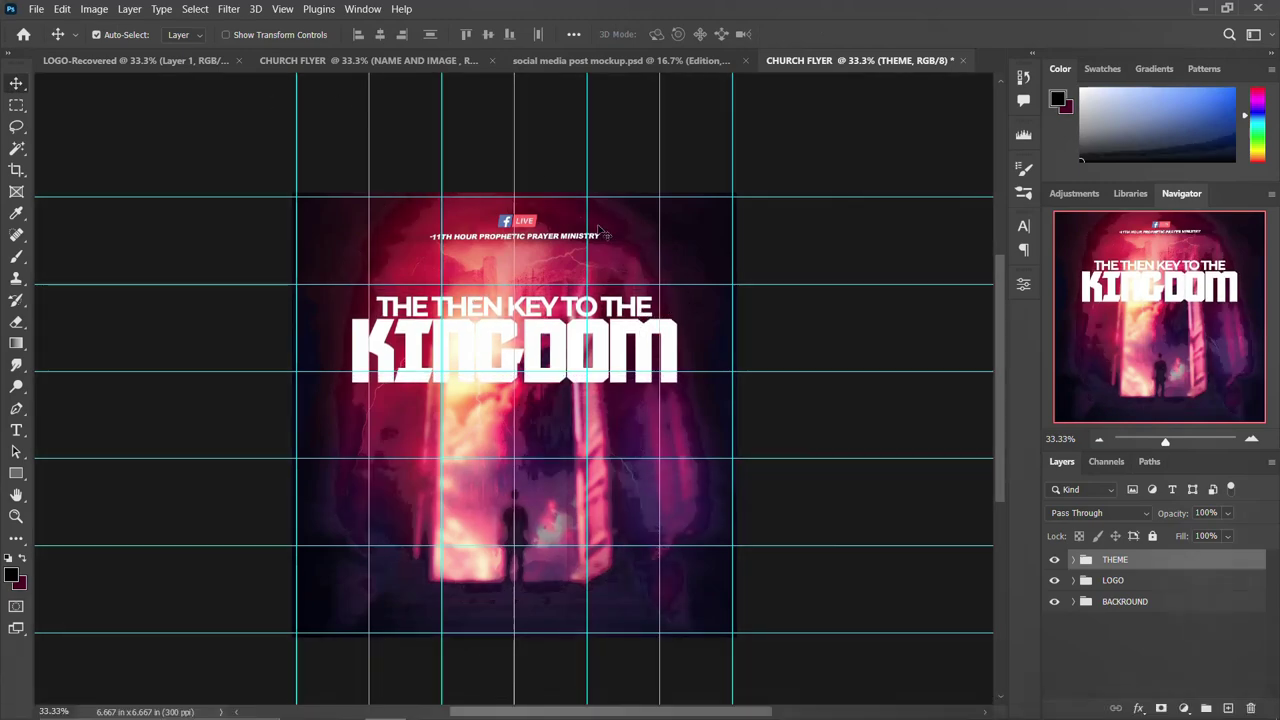
Step: Drag the two portrait photos from the HIGHER HIGHT 2025 folder onto the flyer
scroll(628, 615, down, 1)
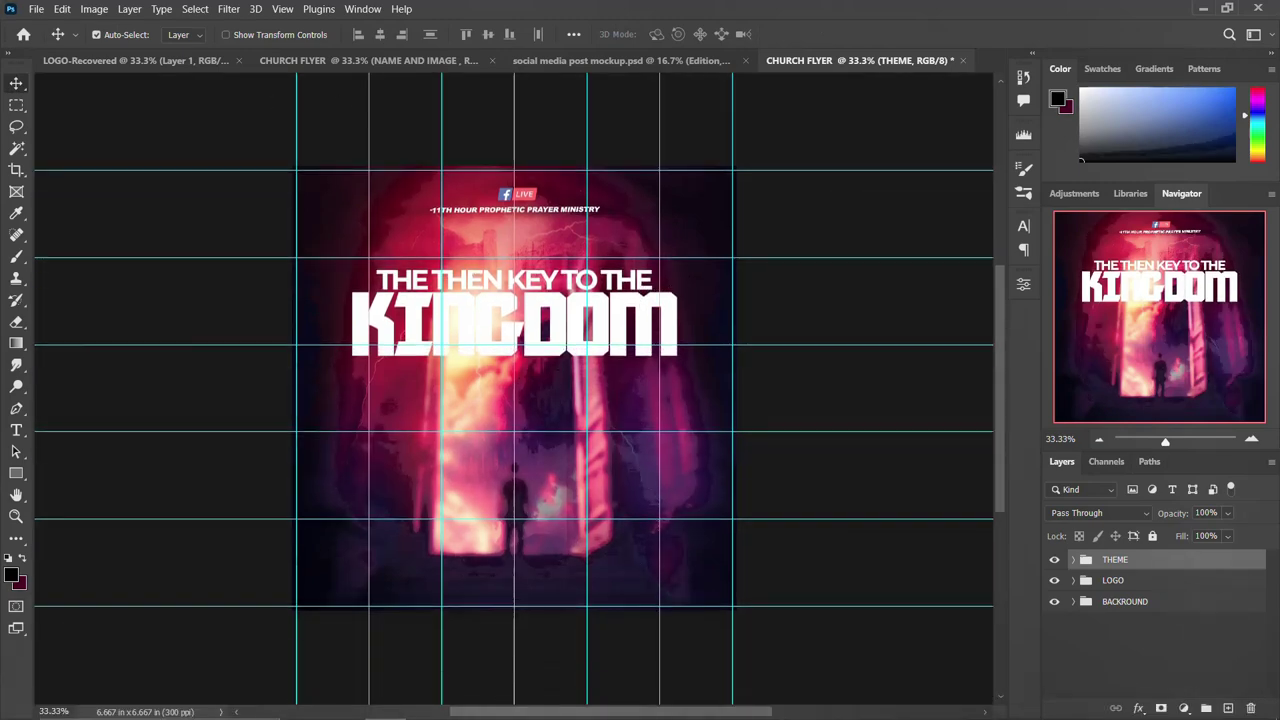
mouse_move(345, 688)
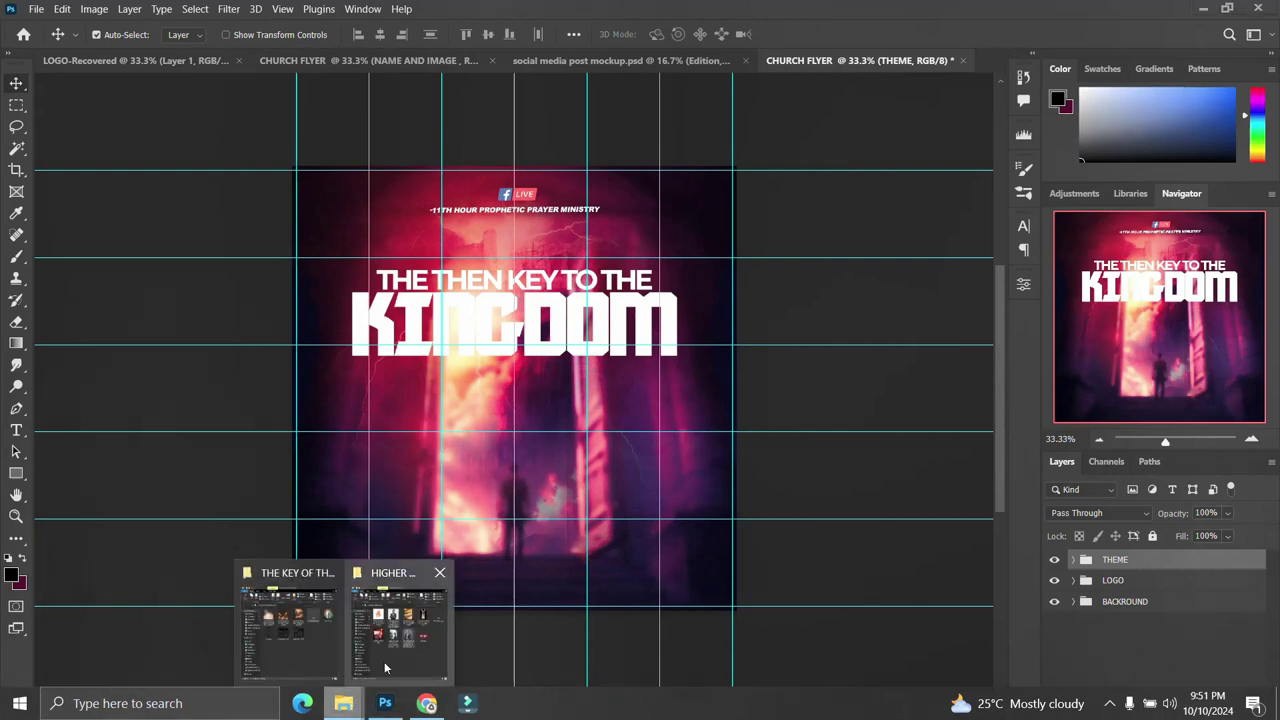
click(400, 625)
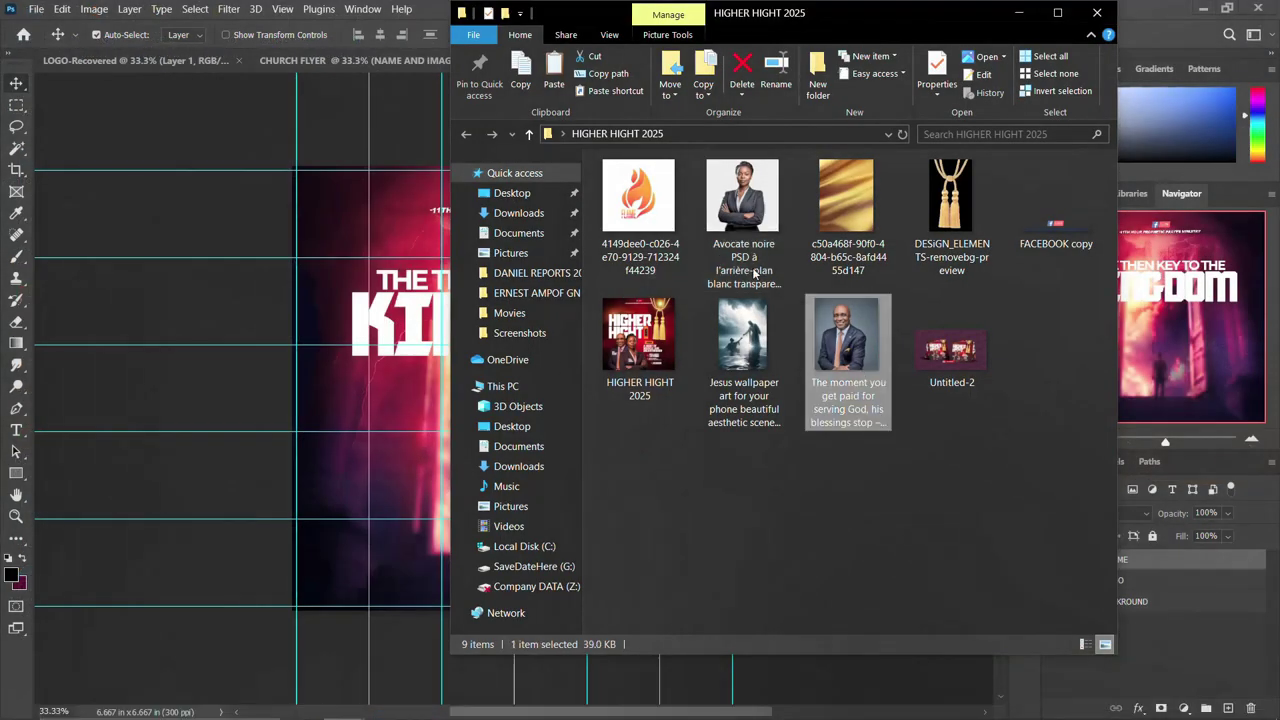
drag(460, 422, 343, 438)
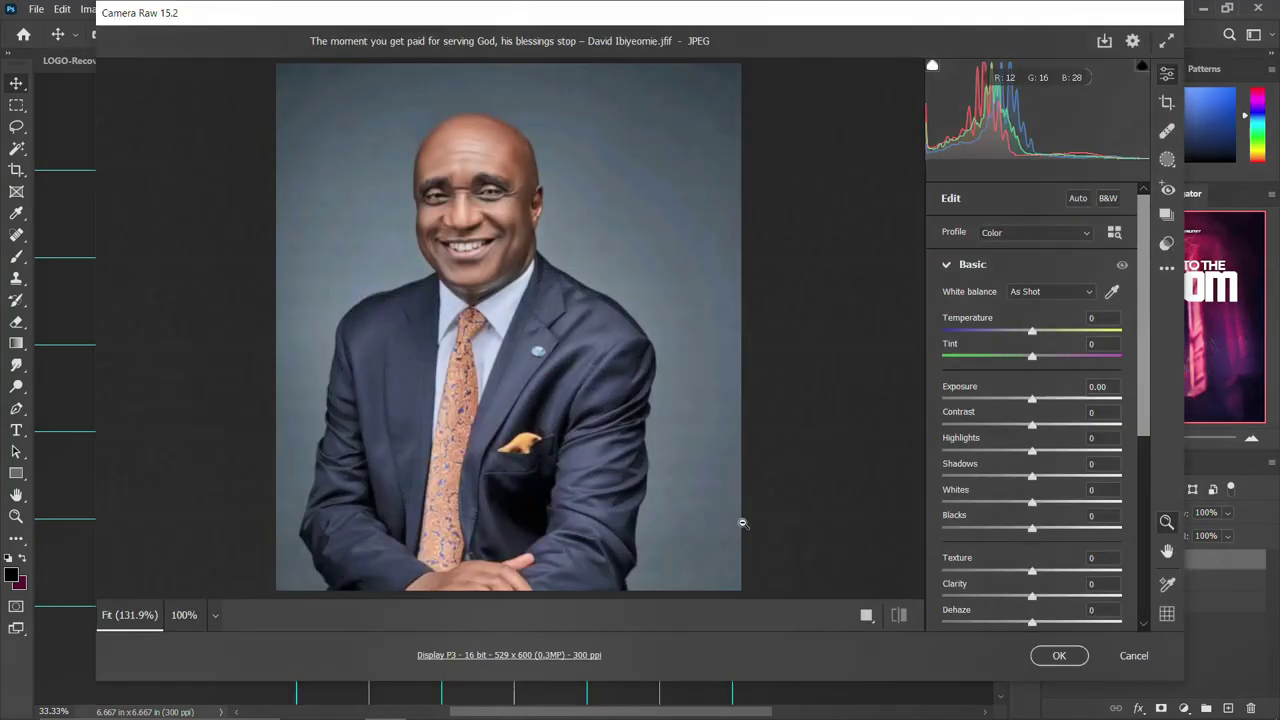
Step: Accept both portraits in Camera Raw unchanged so they are placed as layers
click(1057, 654)
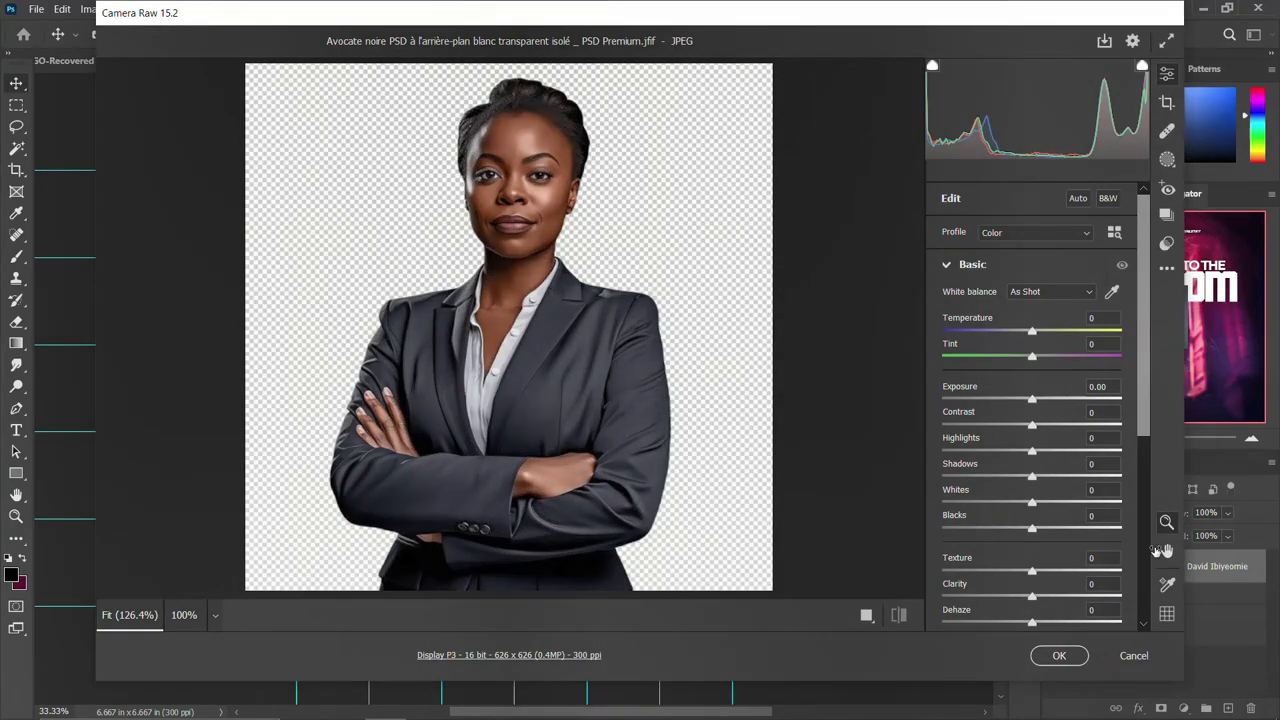
click(1059, 655)
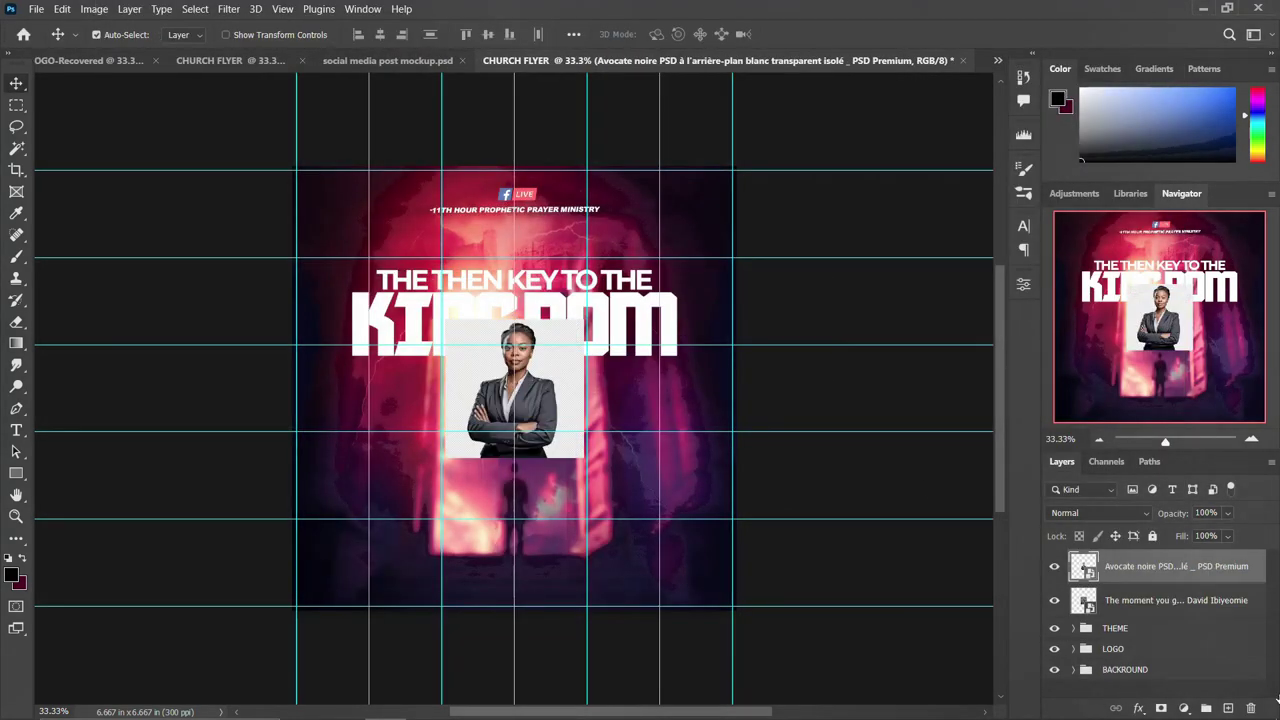
Step: Scale both portrait photos to about 226.52% and move them lower in the flyer's centre
ctrl+click(1158, 600)
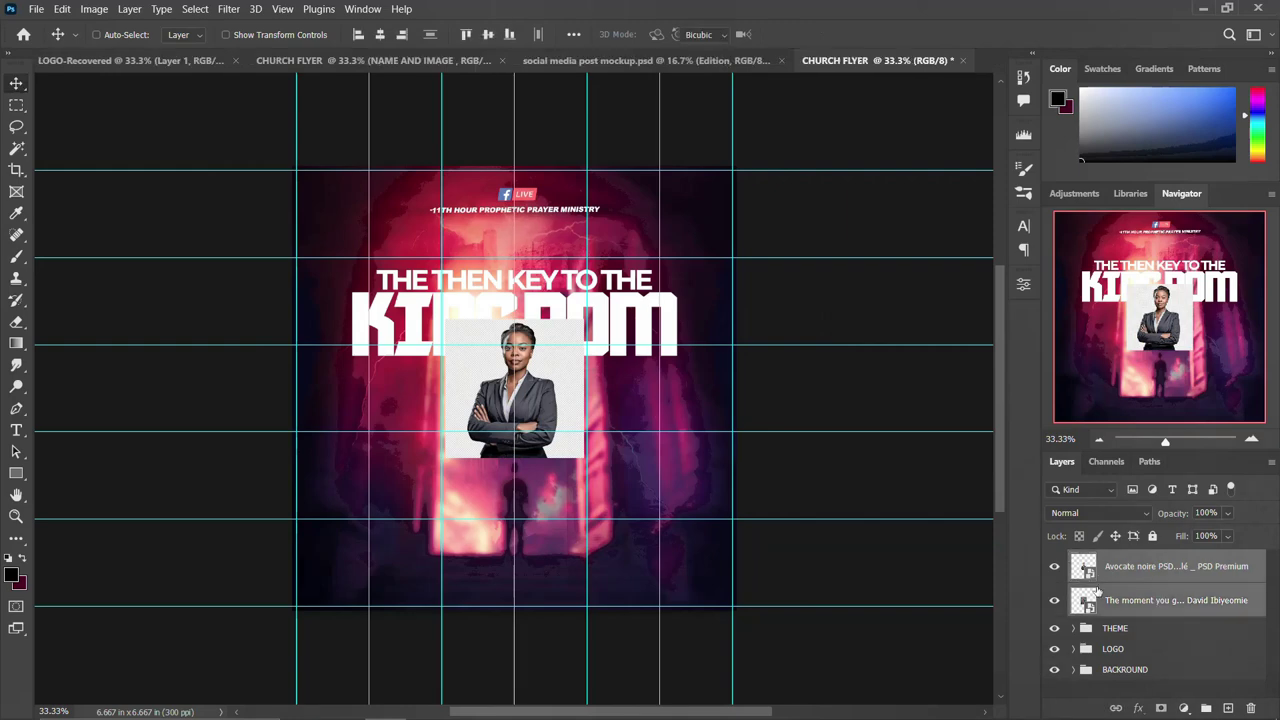
key(ctrl+t)
drag(583, 457, 657, 558)
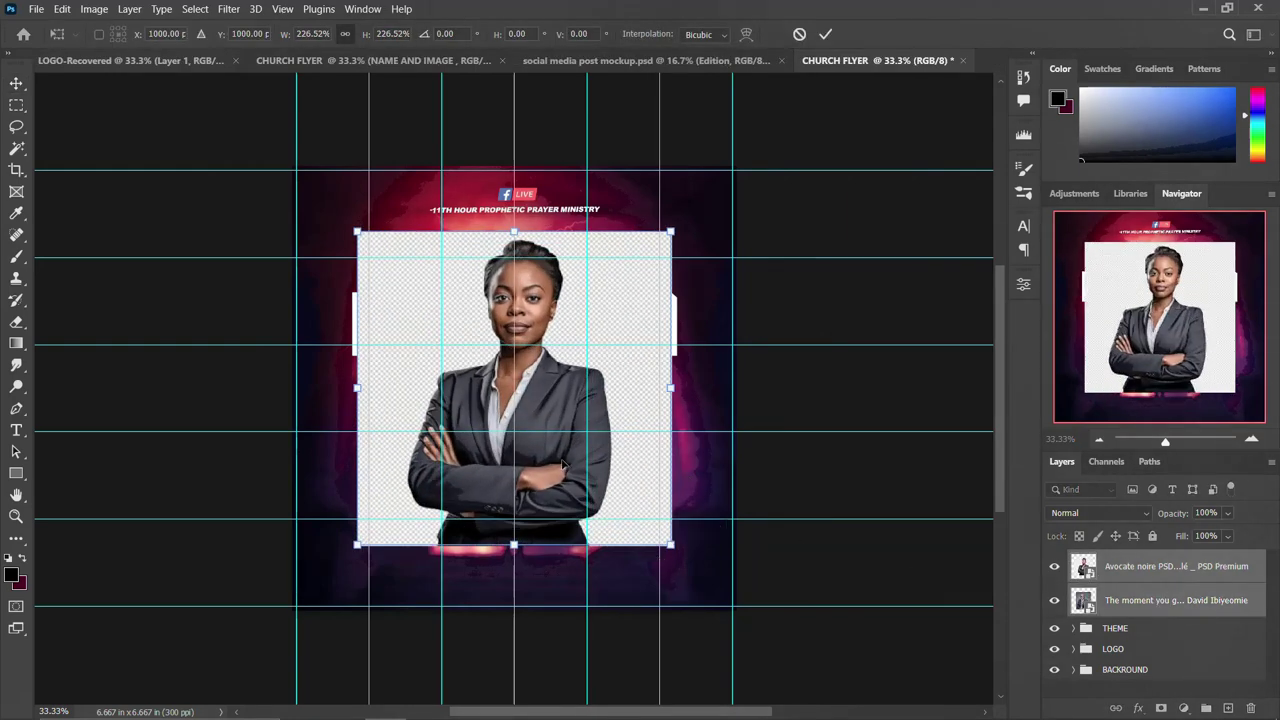
drag(570, 470, 560, 496)
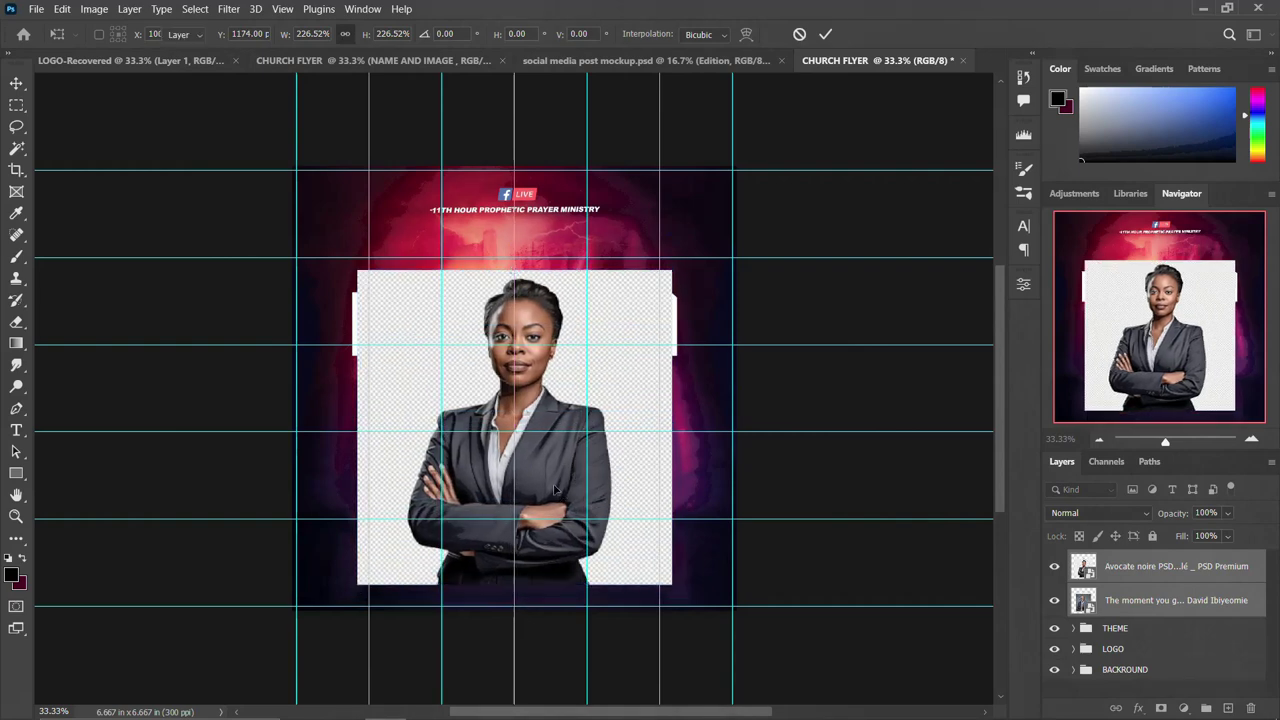
key(Return)
click(1152, 568)
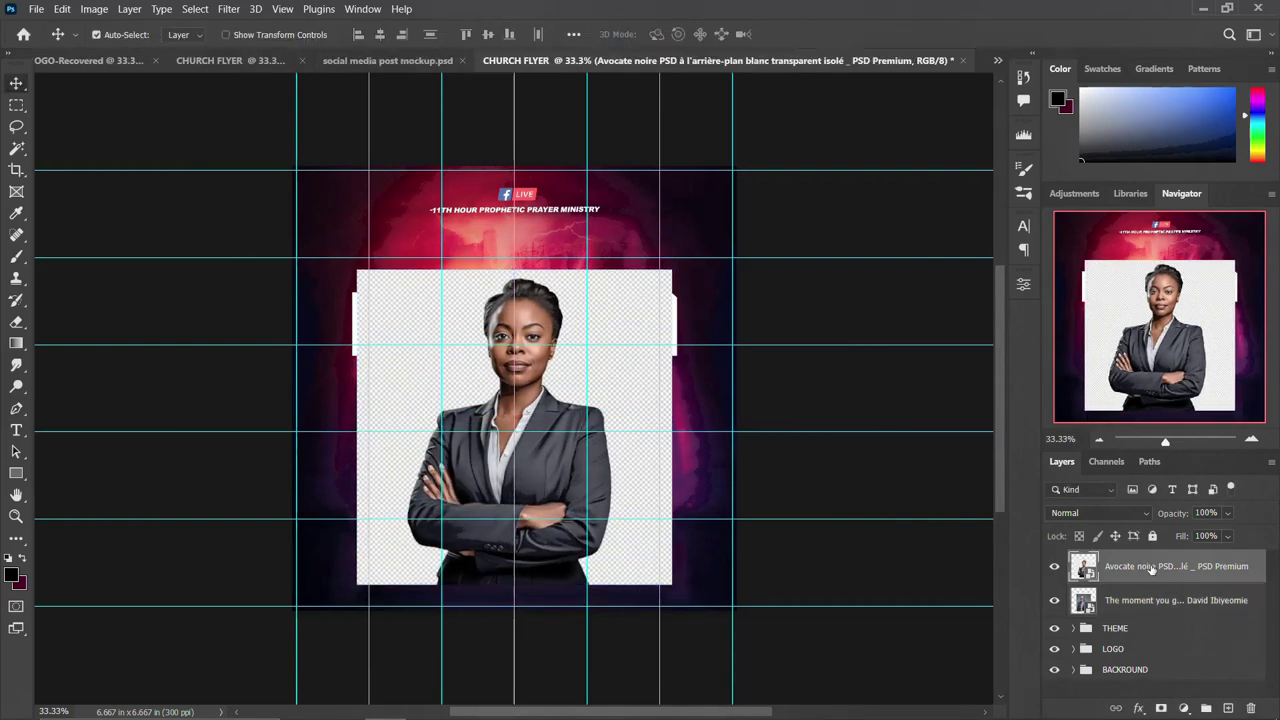
Step: Rasterize the woman's photo layer and select her figure with Select Subject
right_click(1152, 568)
click(1000, 344)
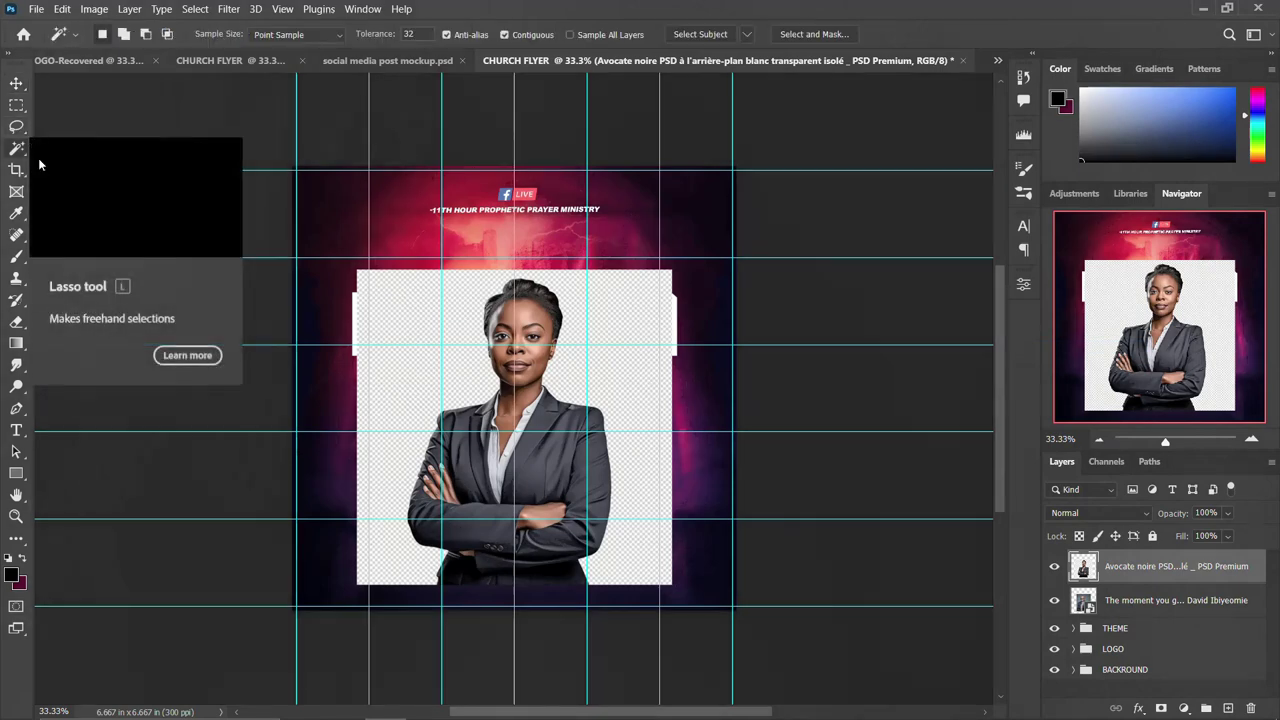
click(22, 148)
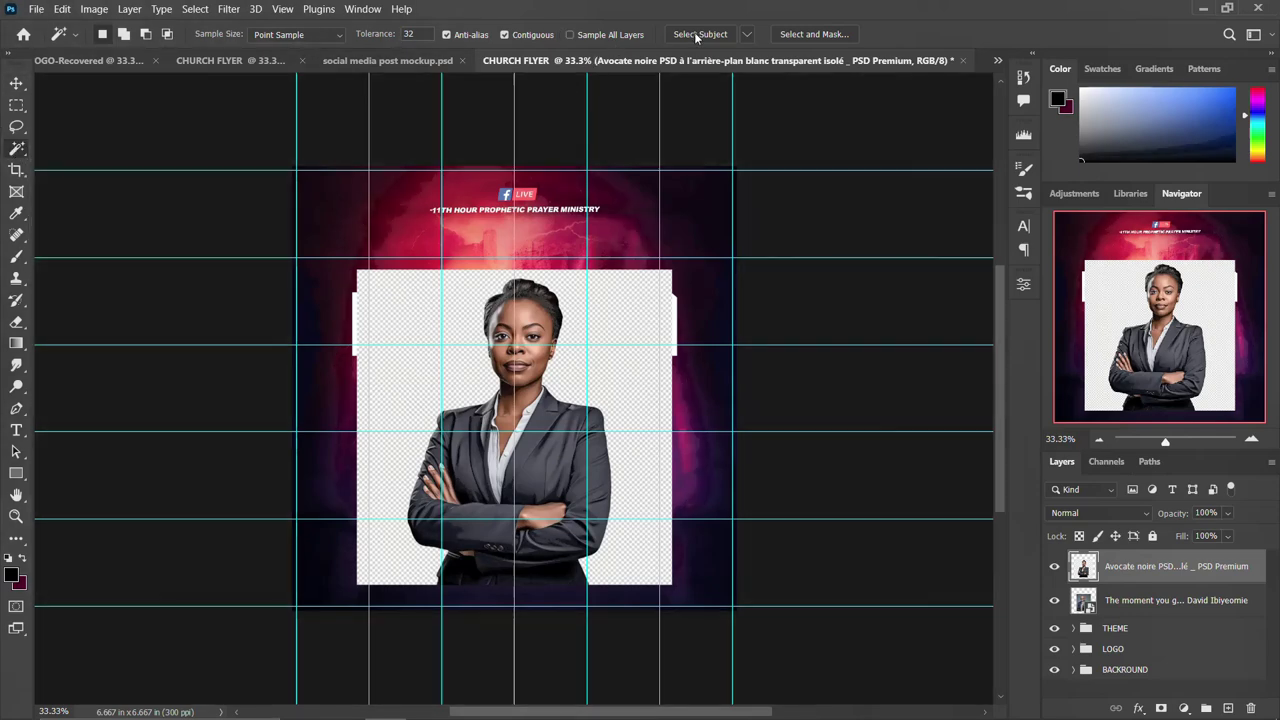
click(699, 36)
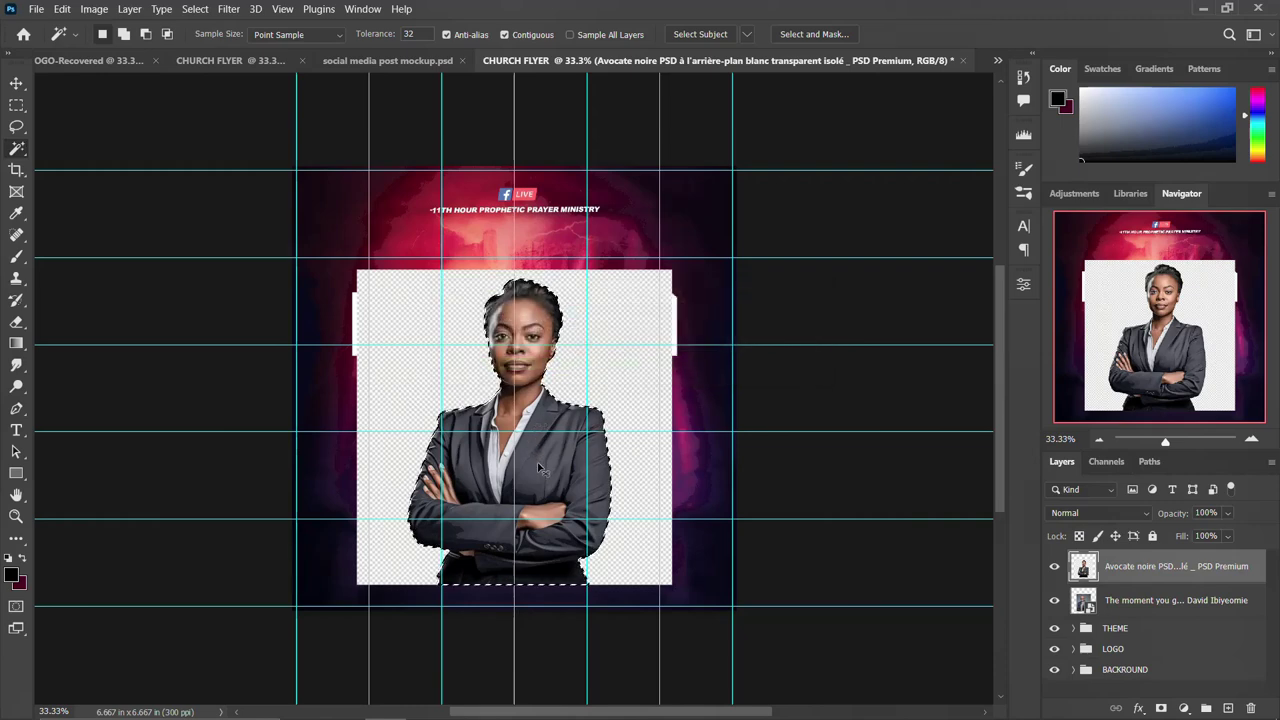
Step: Copy the woman onto Layer 2 and delete her original photo layer
key(ctrl+j)
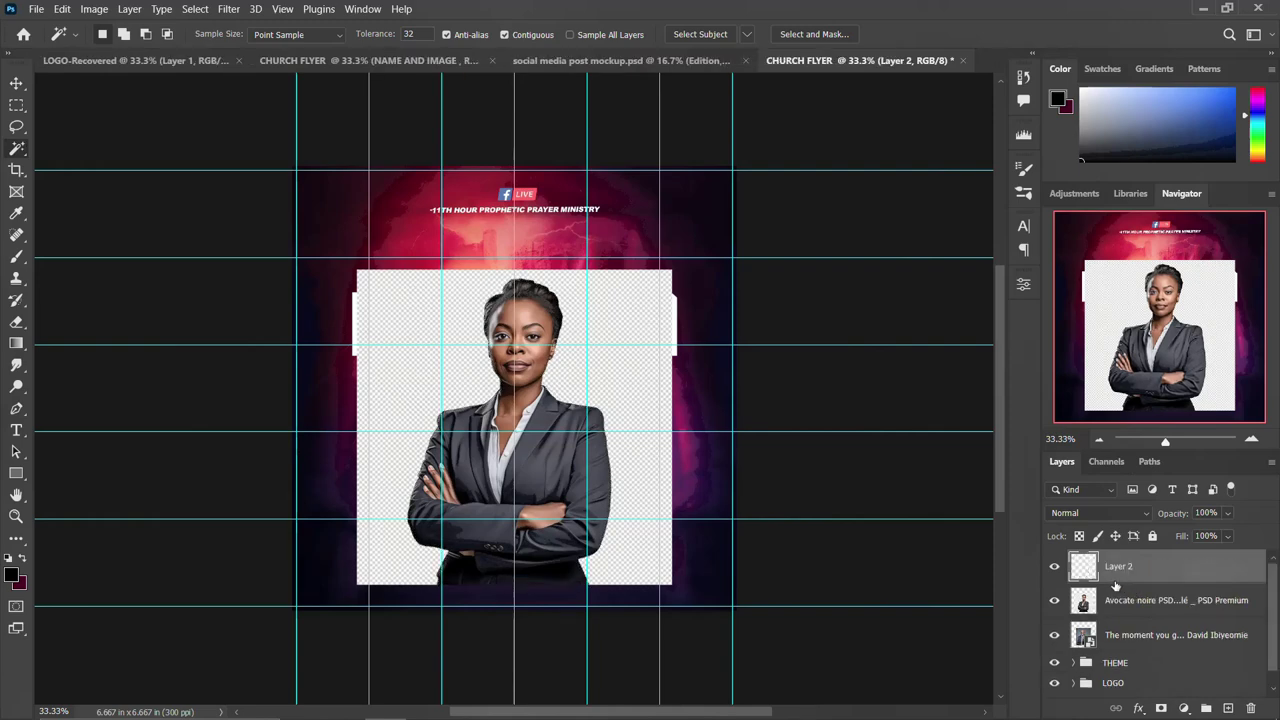
click(1127, 602)
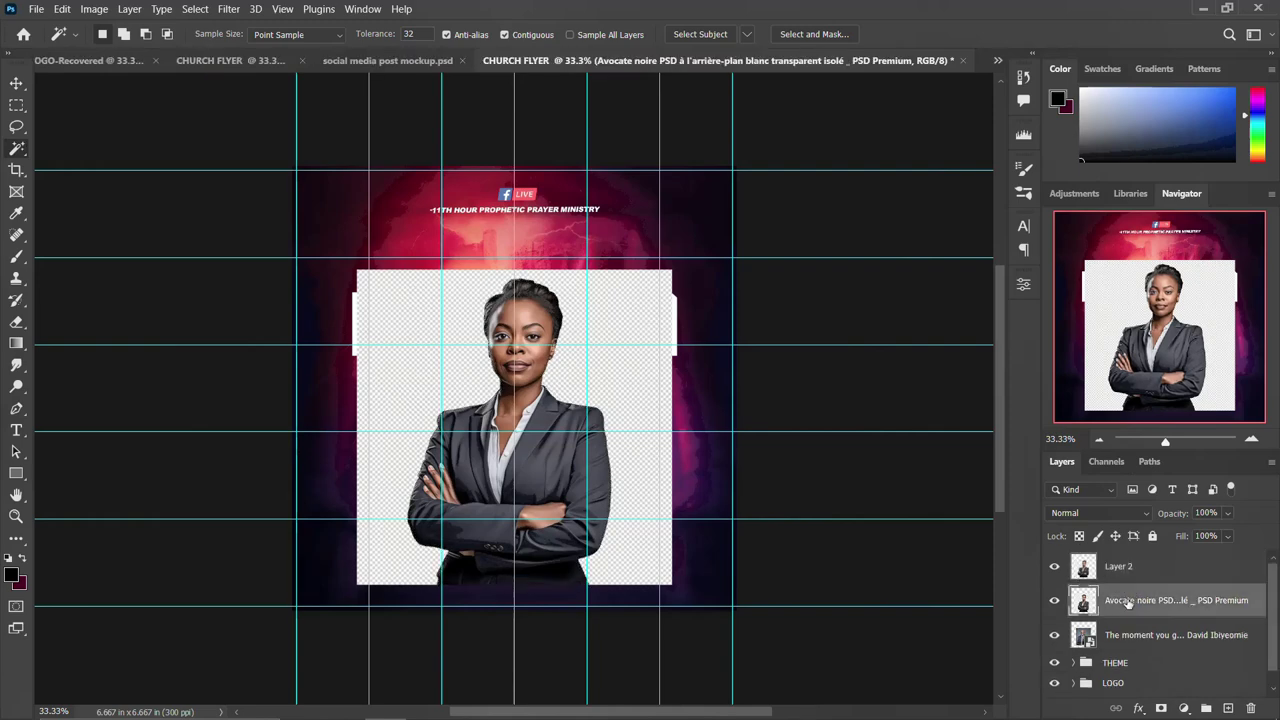
key(Delete)
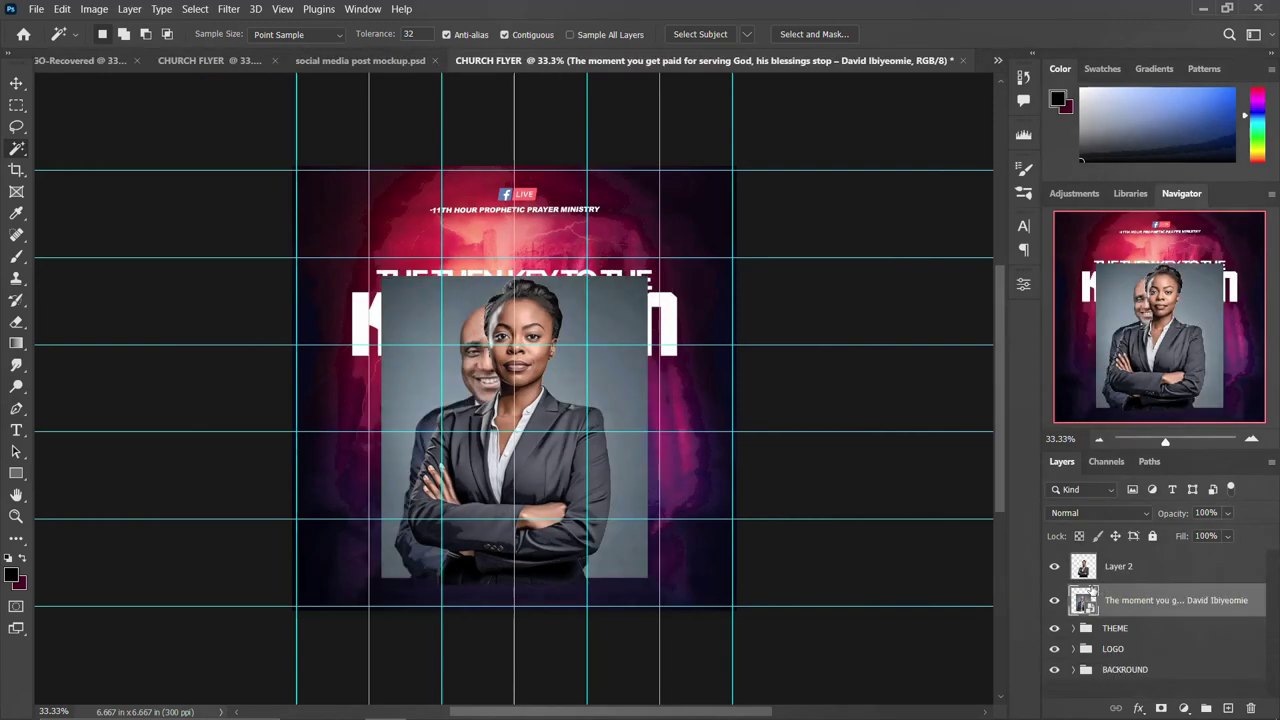
Step: Rasterize the man's photo, cut him onto Layer 3, and delete the original photo
right_click(1139, 603)
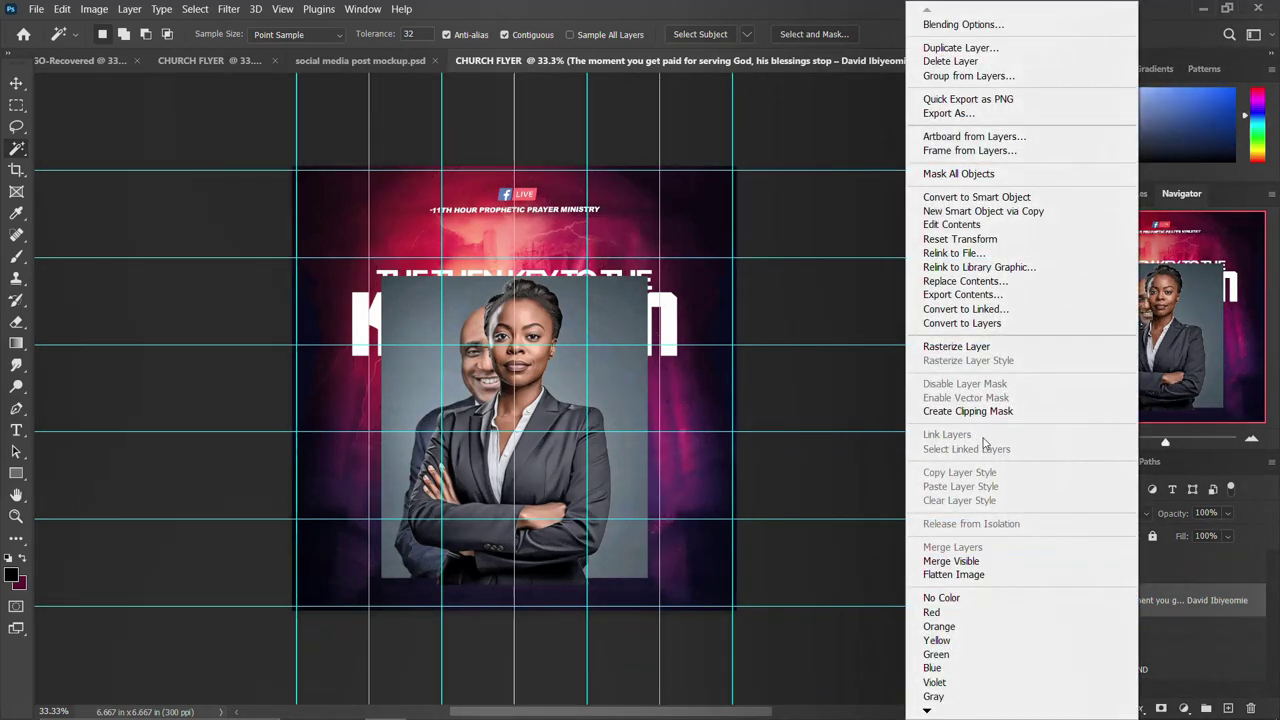
click(960, 346)
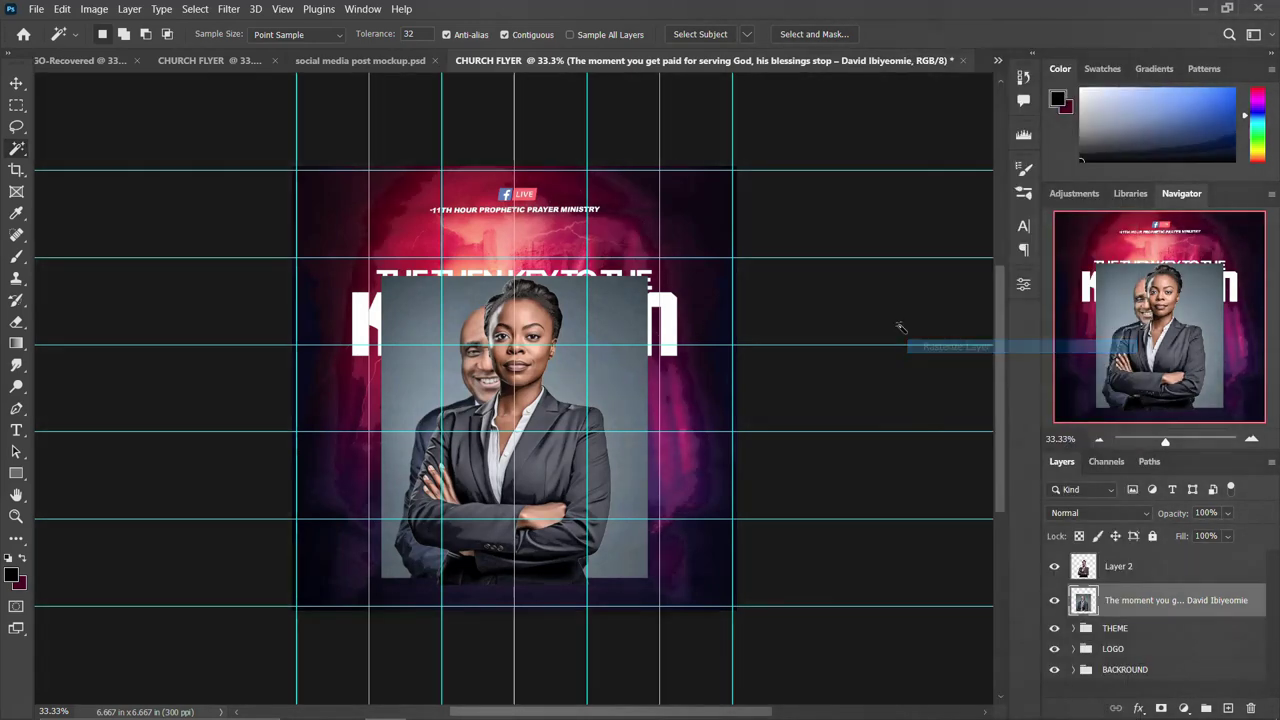
click(719, 36)
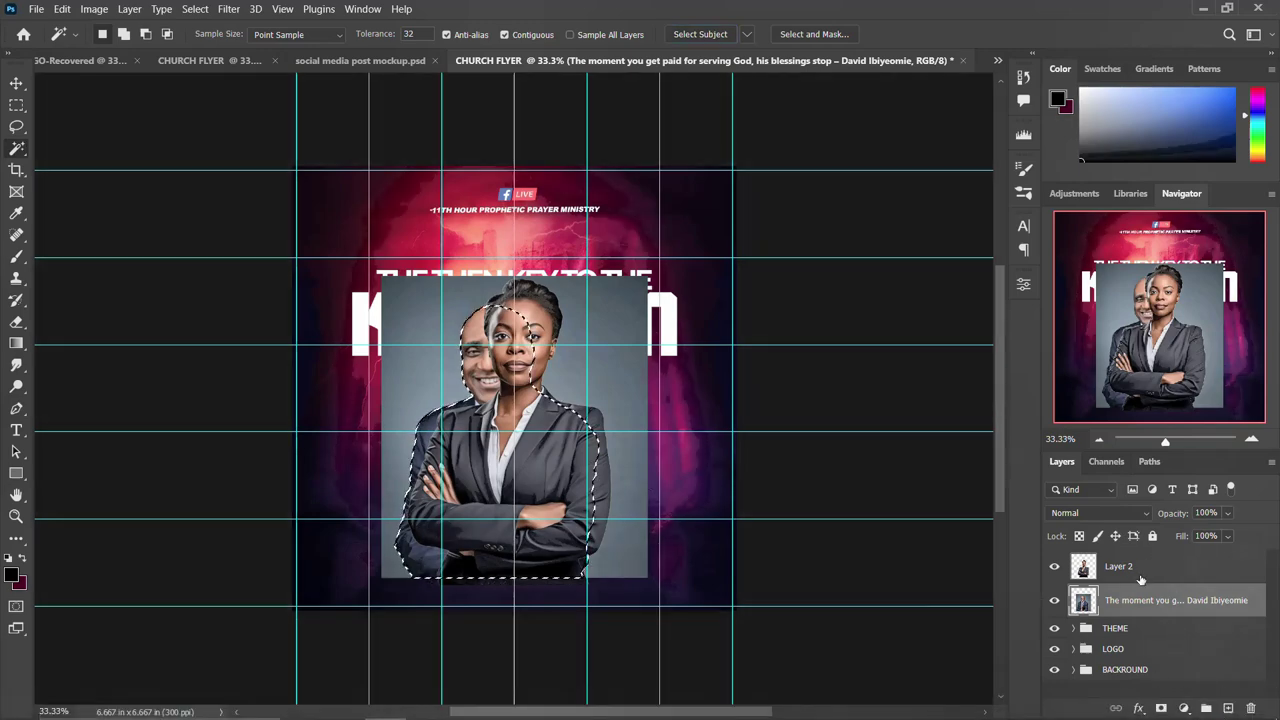
key(ctrl+shift+alt+n)
key(ctrl+d)
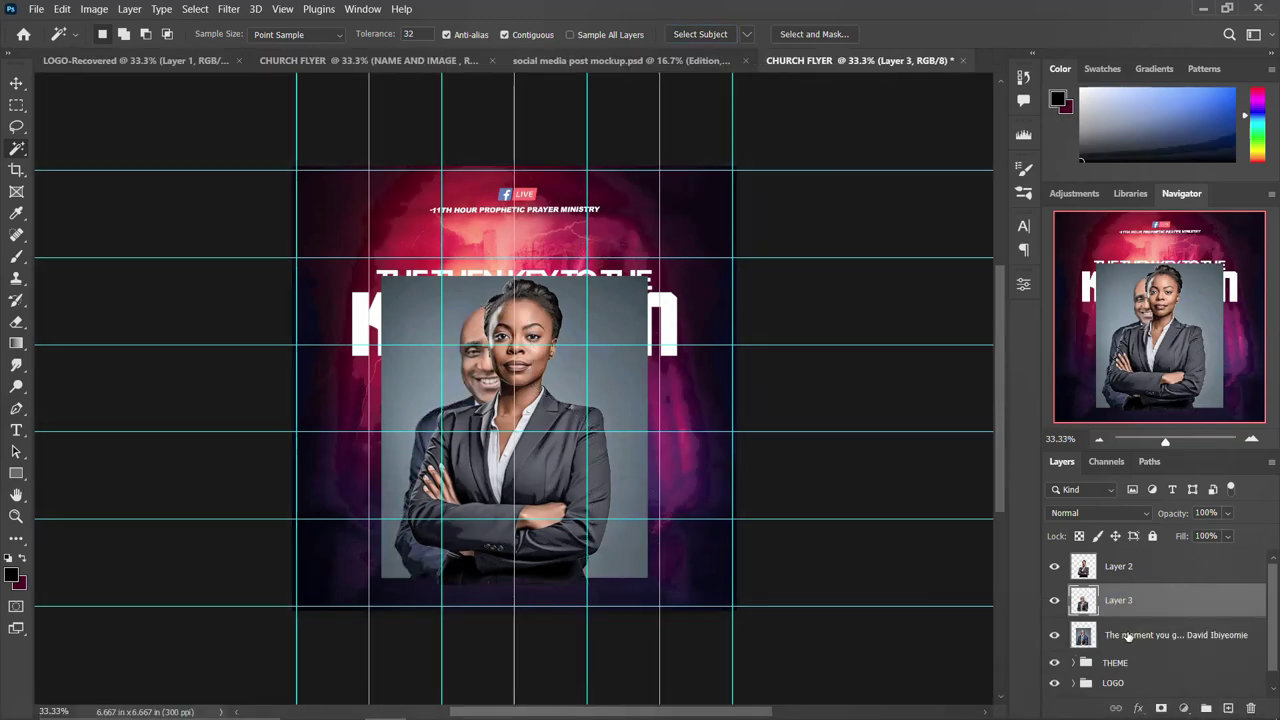
click(1127, 636)
key(Delete)
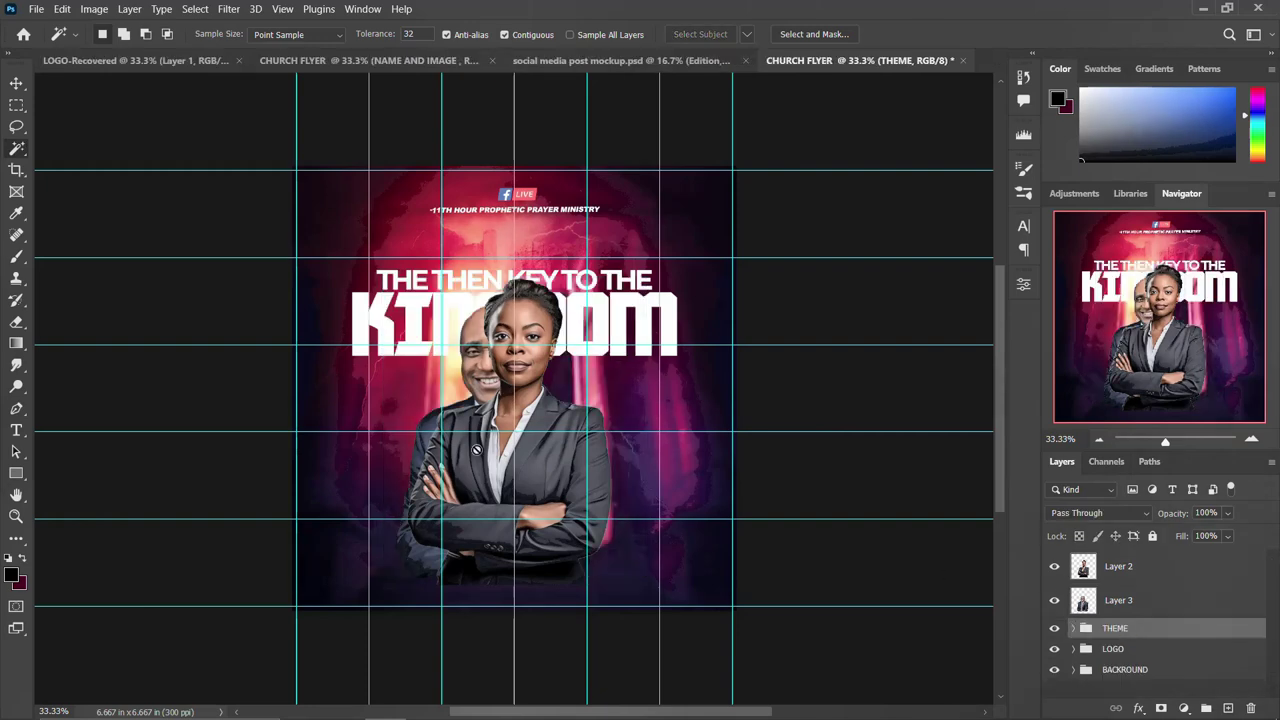
Step: Move both cutouts together right and down on the flyer
key(v)
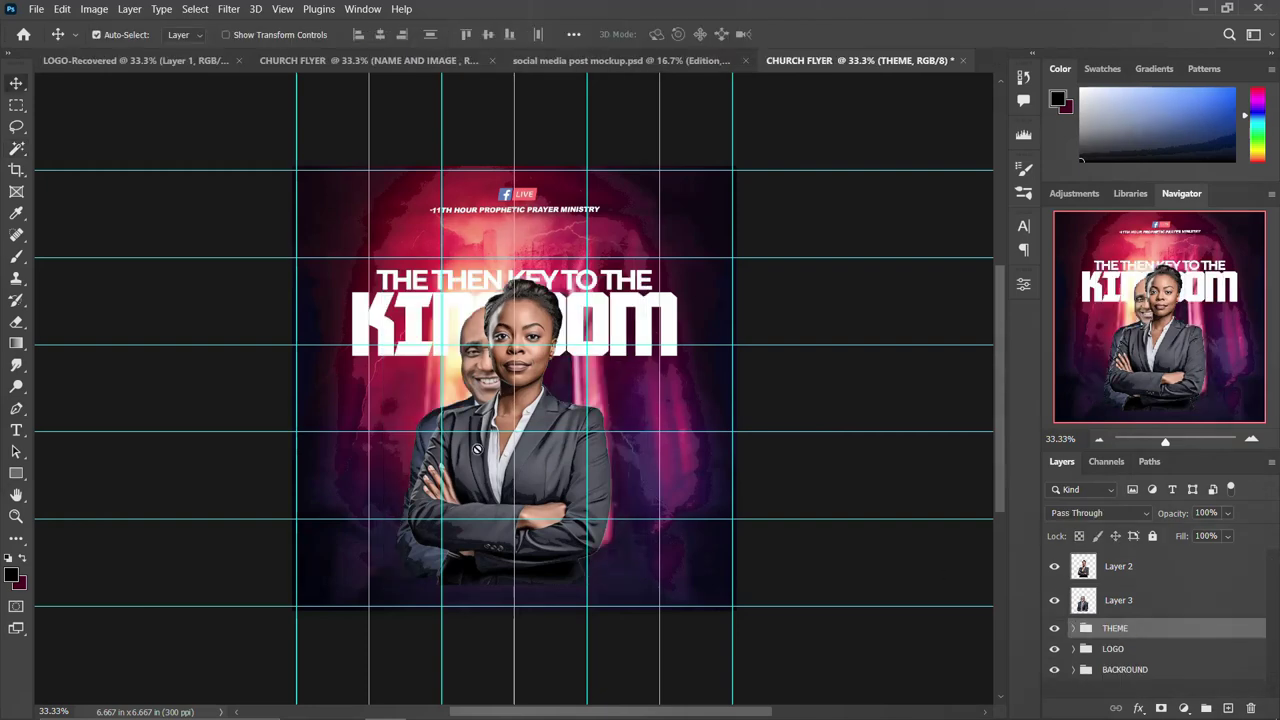
click(1130, 600)
shift+click(1131, 567)
key(ctrl+t)
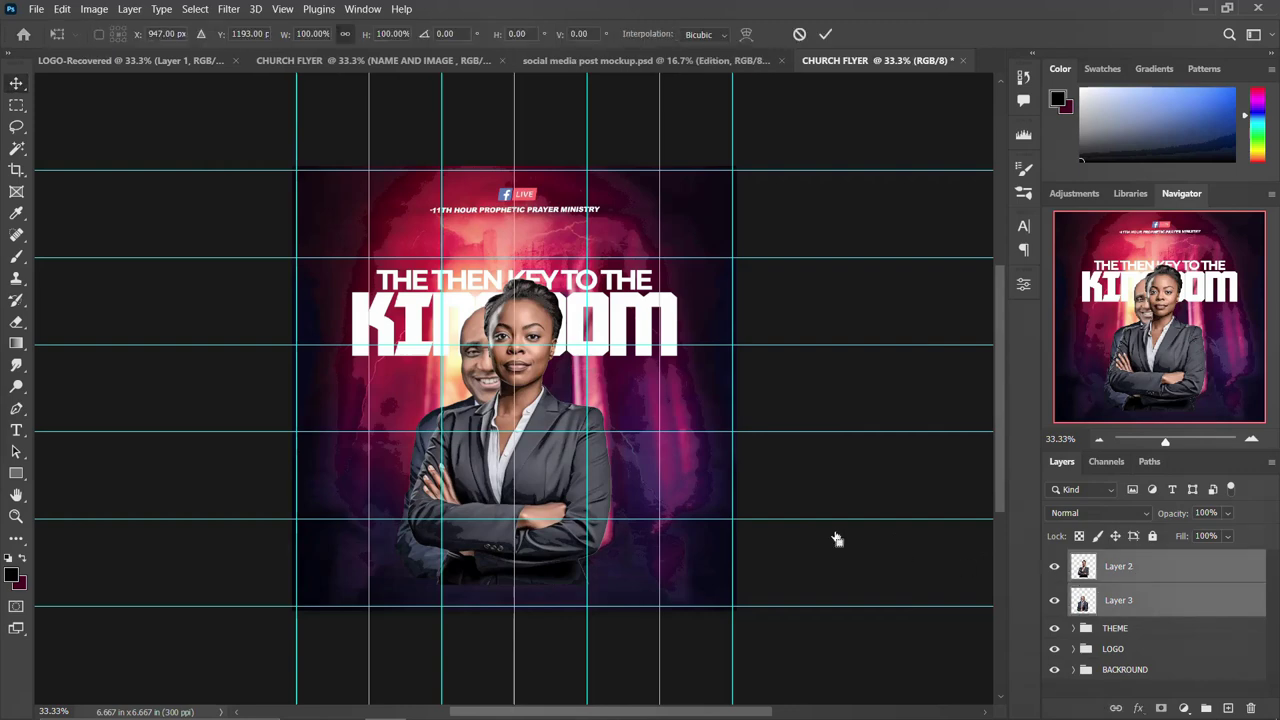
drag(527, 444, 553, 469)
key(Return)
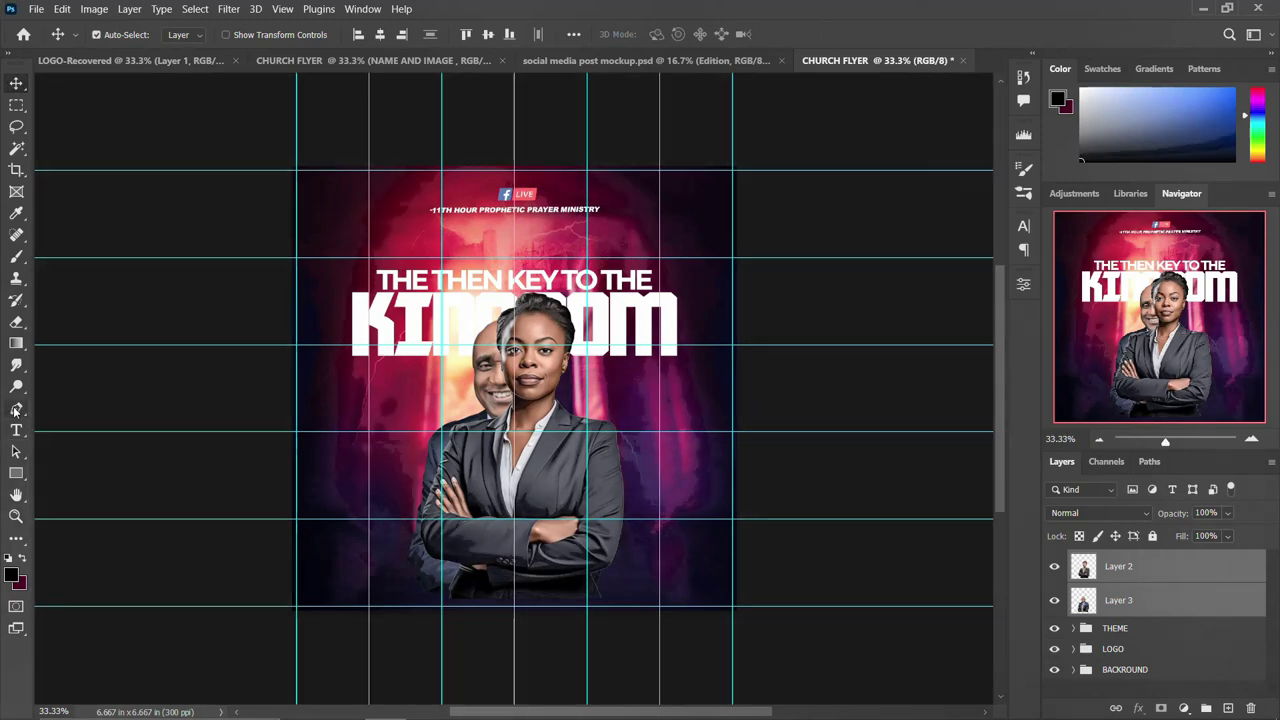
Step: Shift the woman's cutout right and down to reveal the man behind her
click(16, 408)
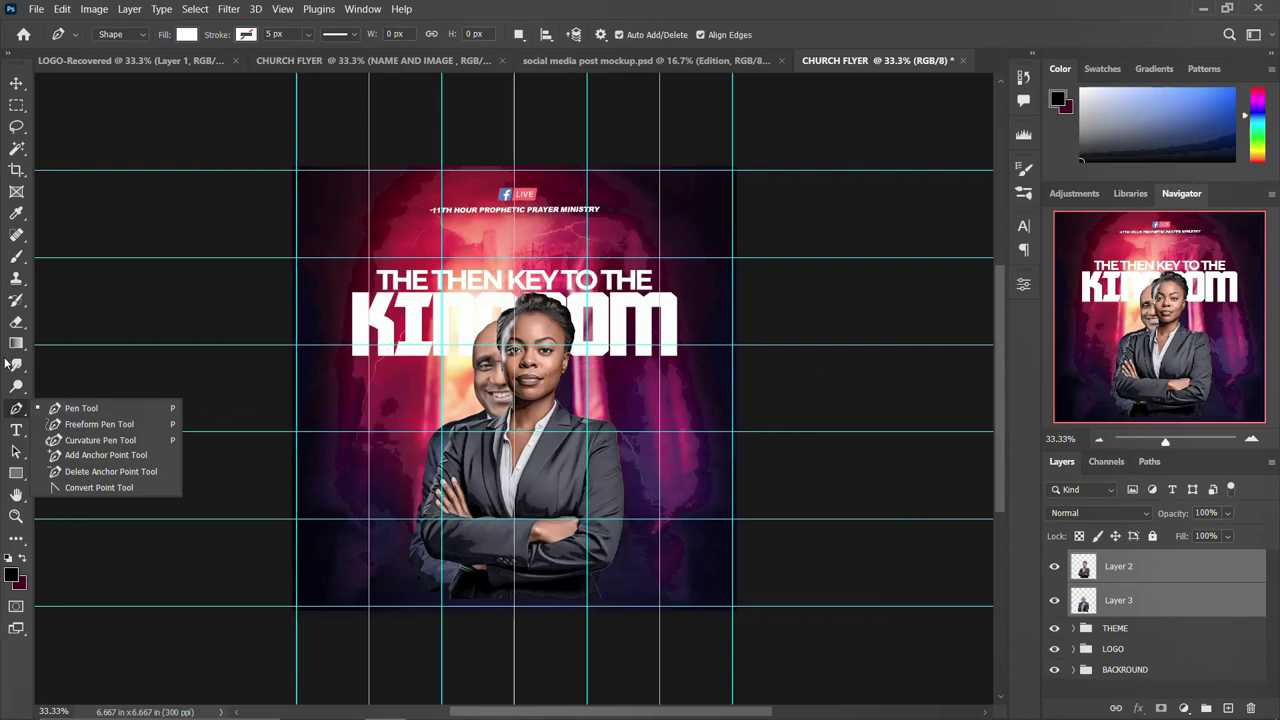
click(16, 84)
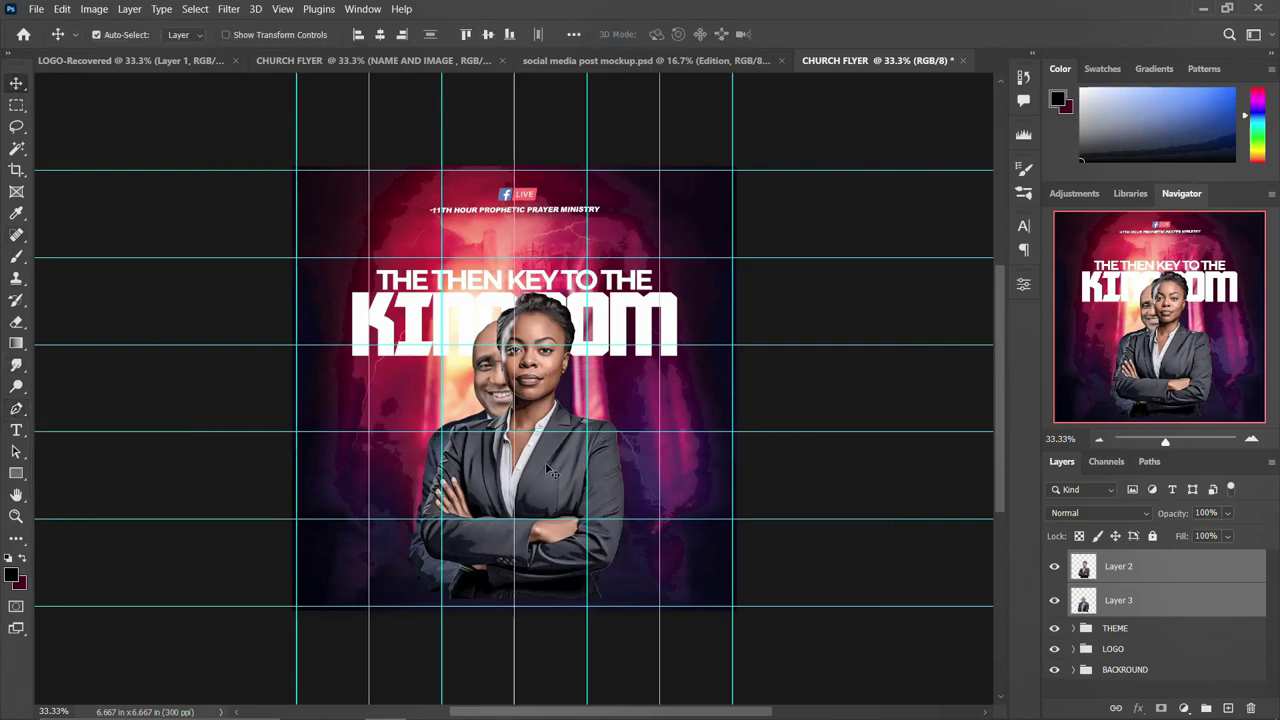
click(518, 482)
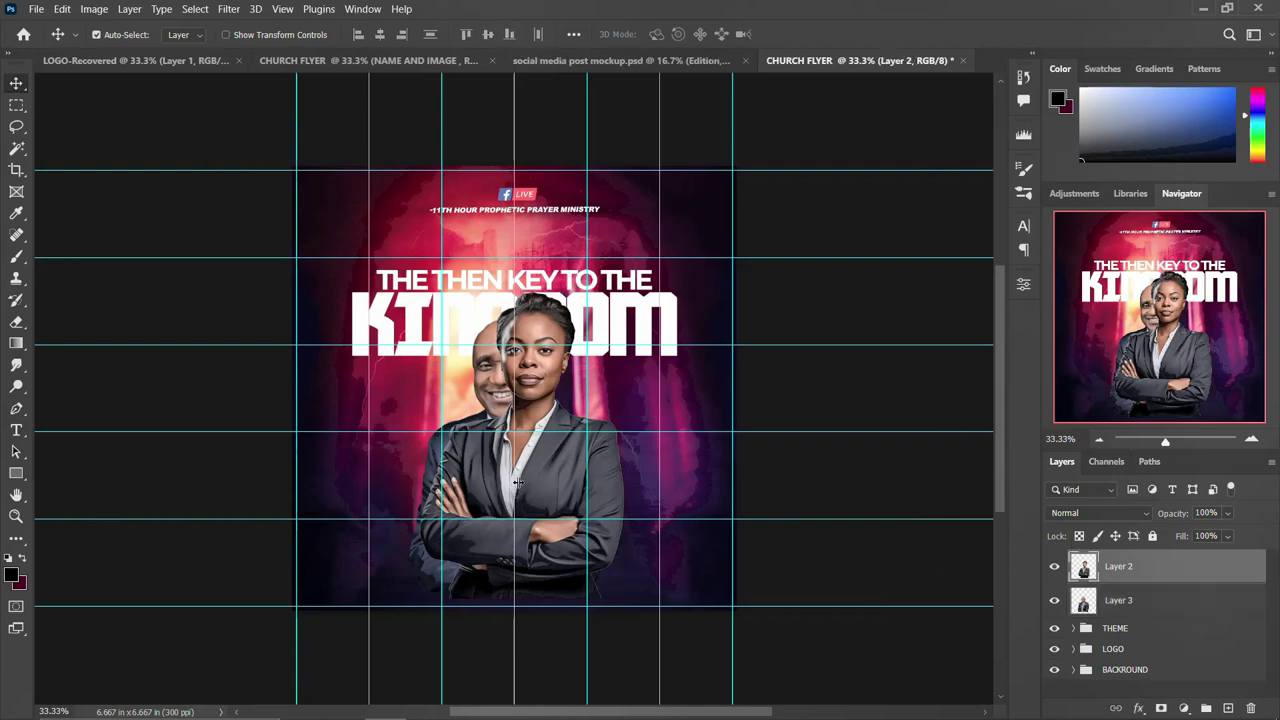
drag(553, 502, 584, 494)
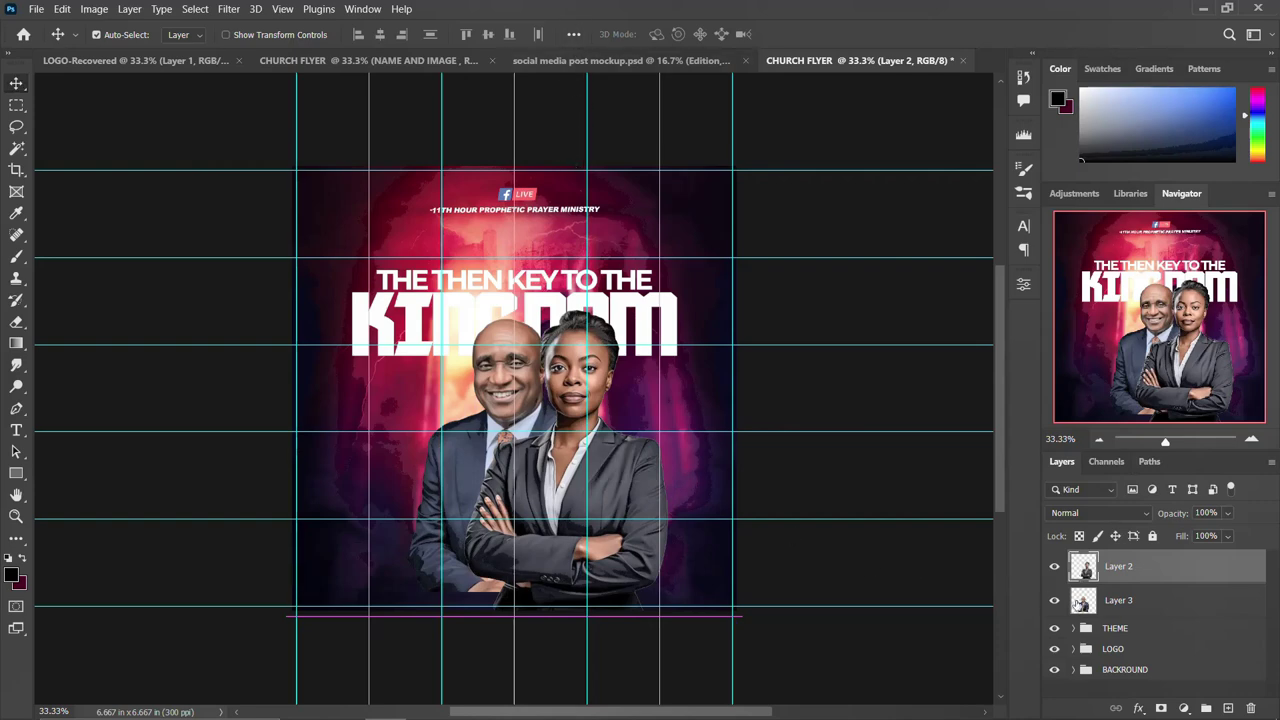
Step: Show rulers and add a horizontal guide at about 2.405 in
click(1110, 602)
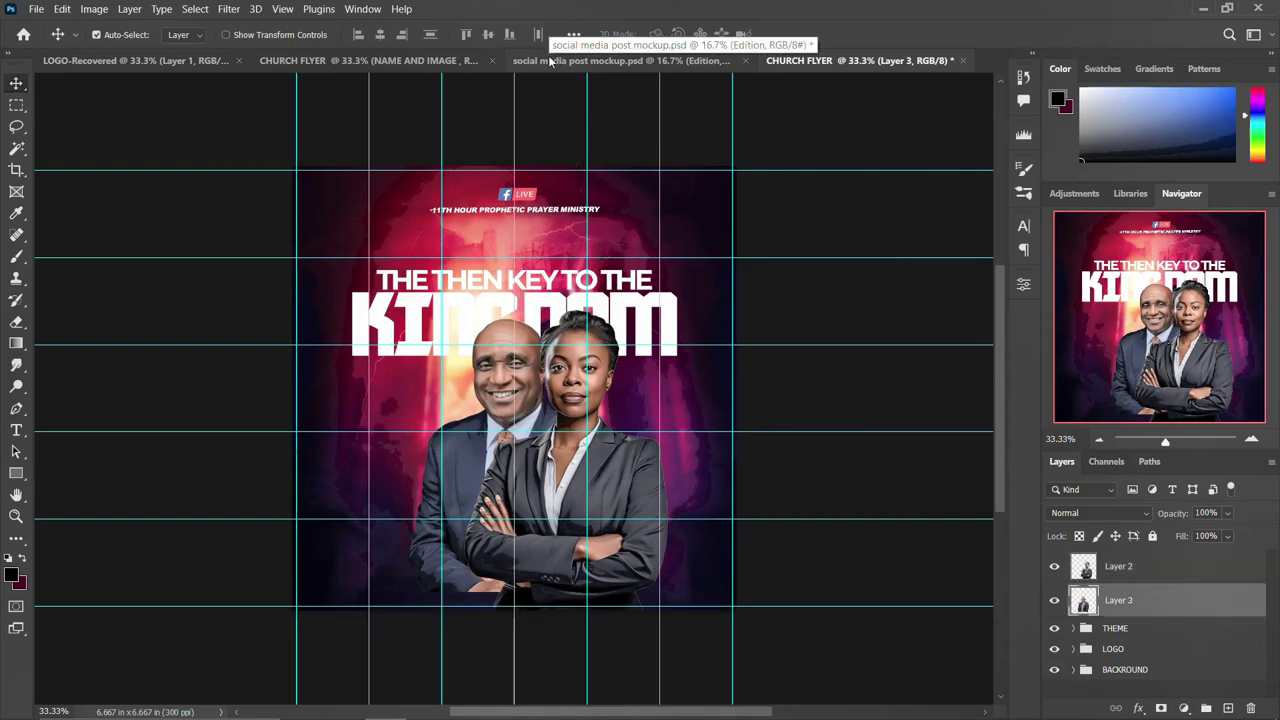
key(ctrl+semicolon)
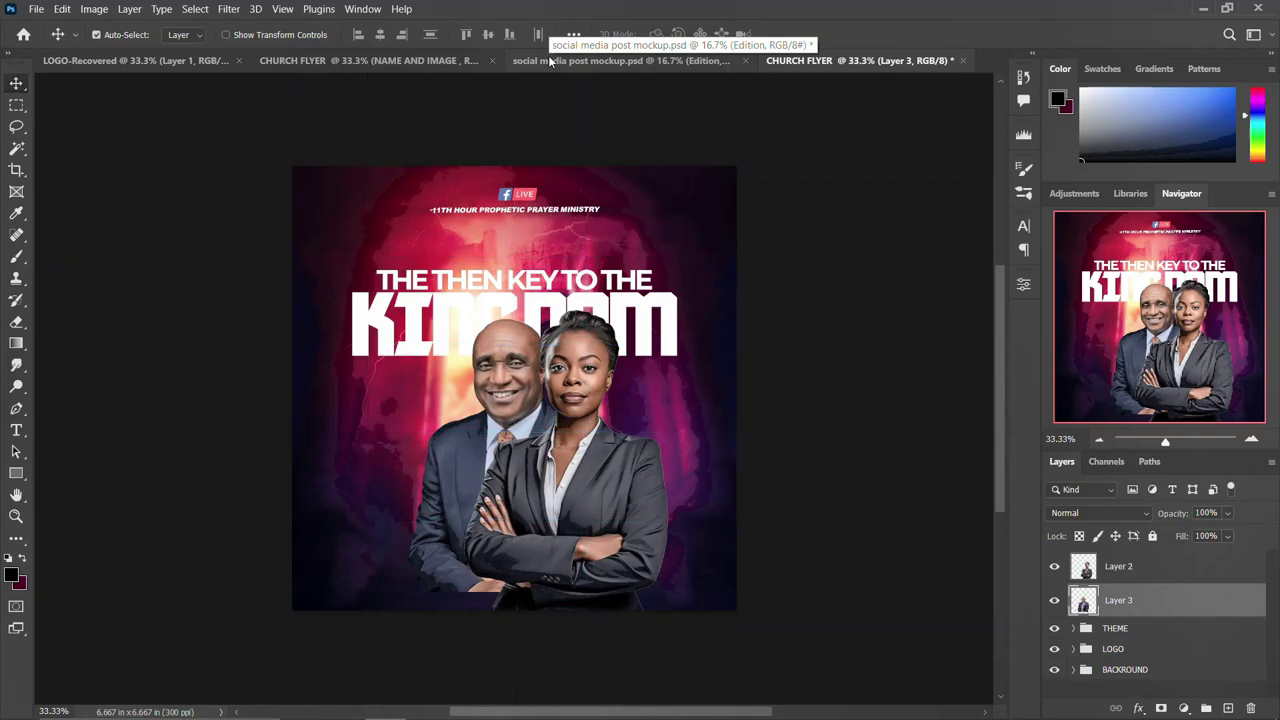
key(ctrl+semicolon)
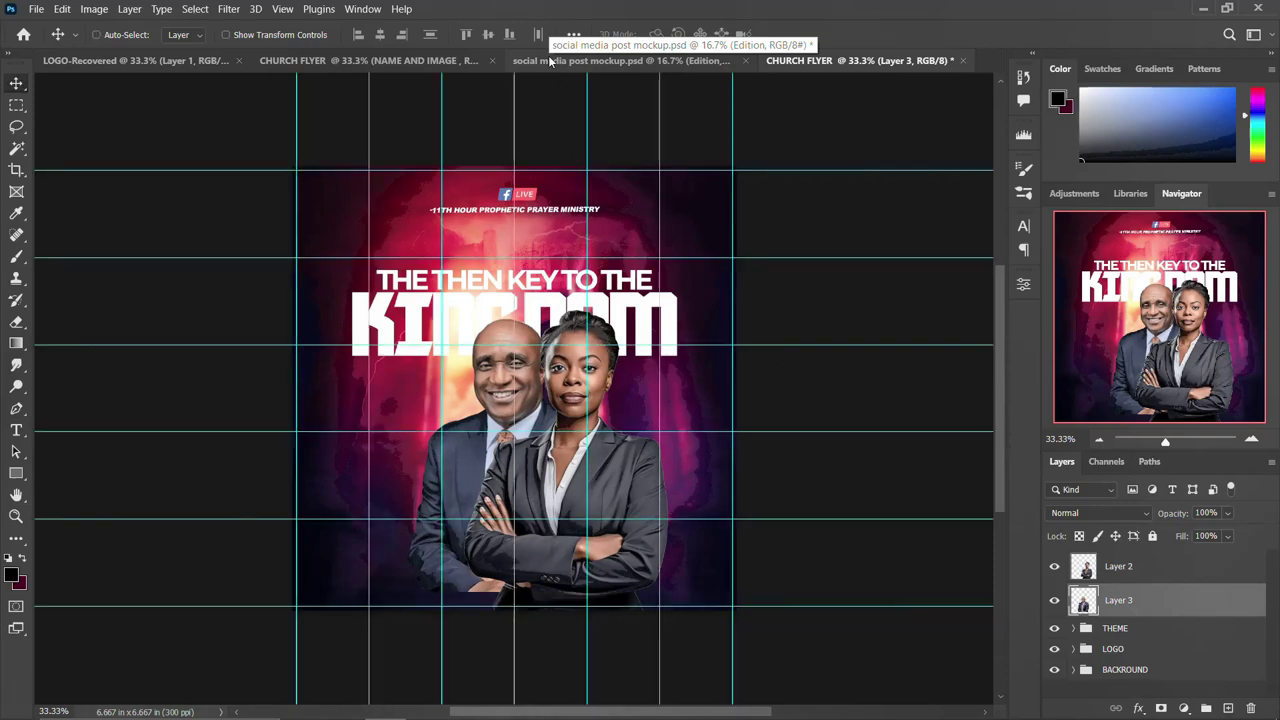
key(ctrl+r)
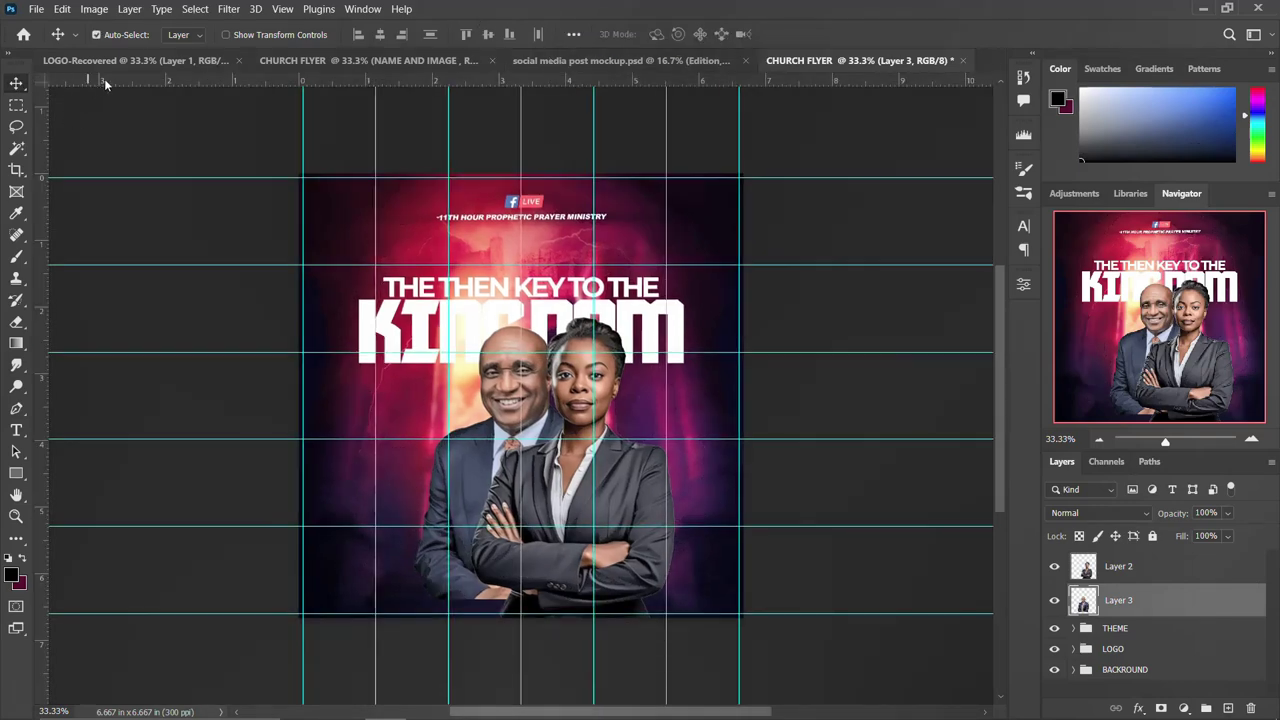
drag(607, 80, 598, 325)
Step: Nudge the woman slightly, then move both cutouts left and down together
click(580, 384)
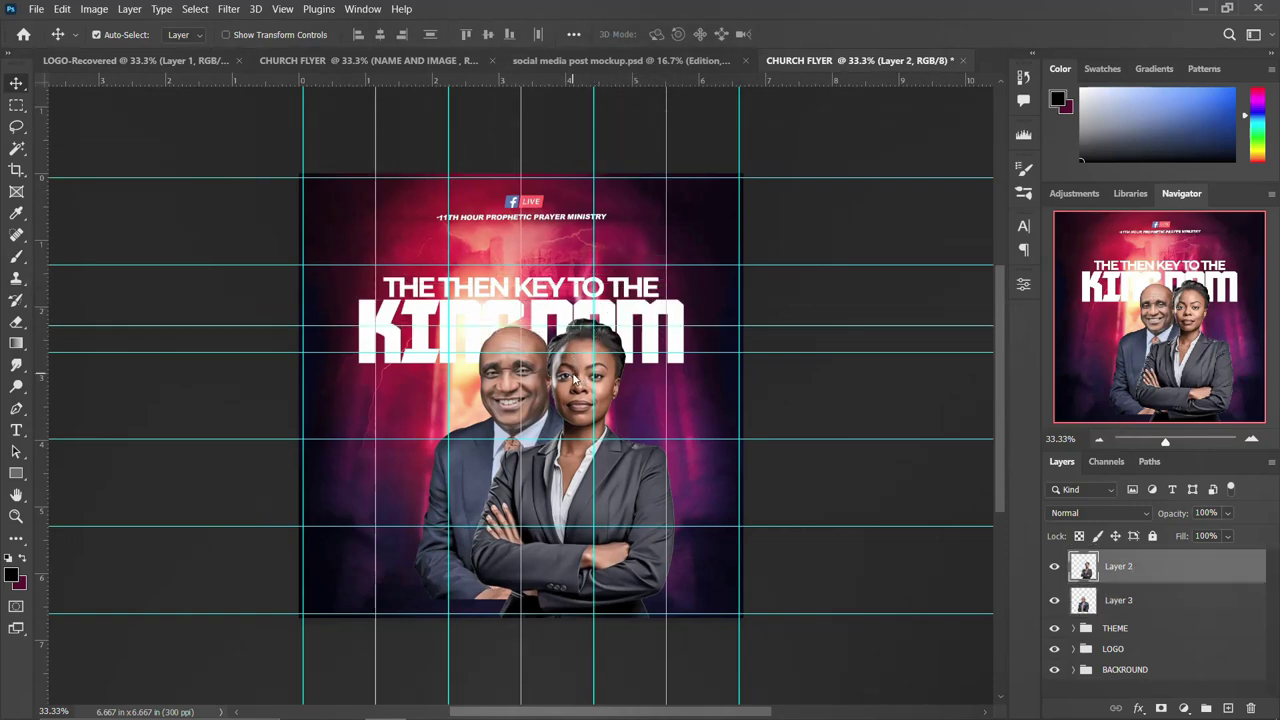
drag(582, 383, 579, 385)
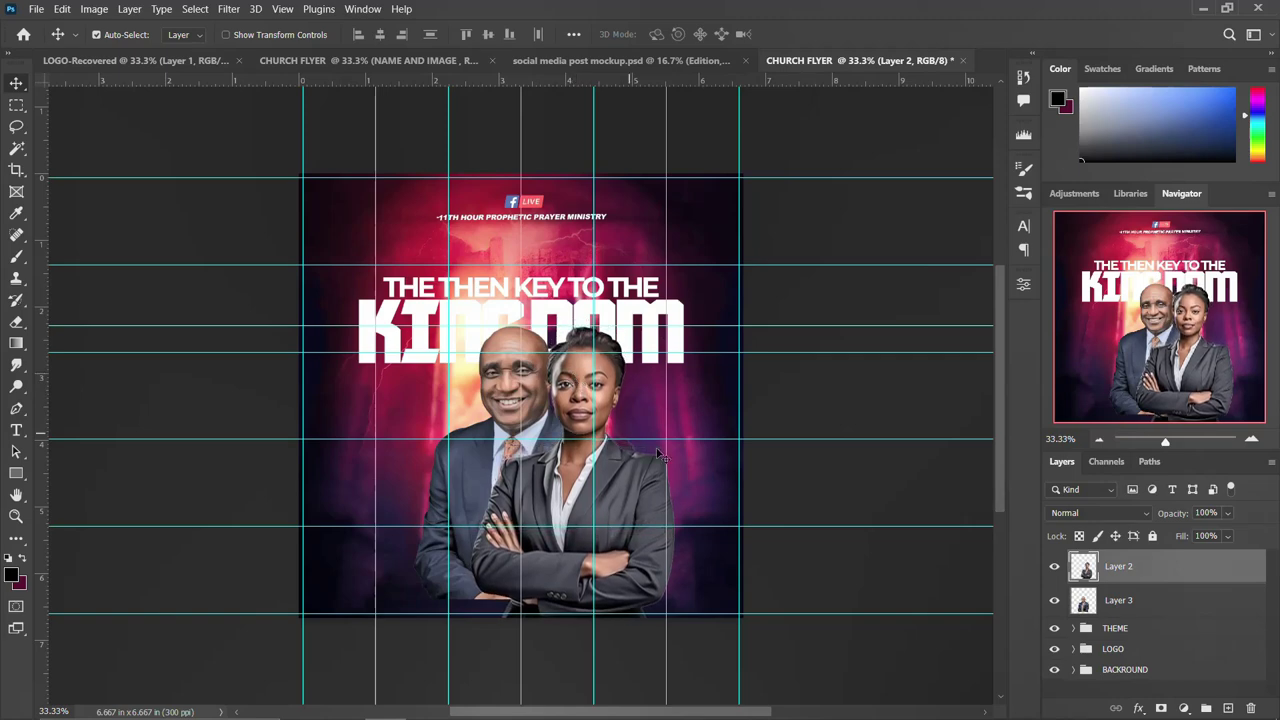
shift+click(1090, 596)
key(ctrl+t)
drag(552, 500, 543, 527)
key(Return)
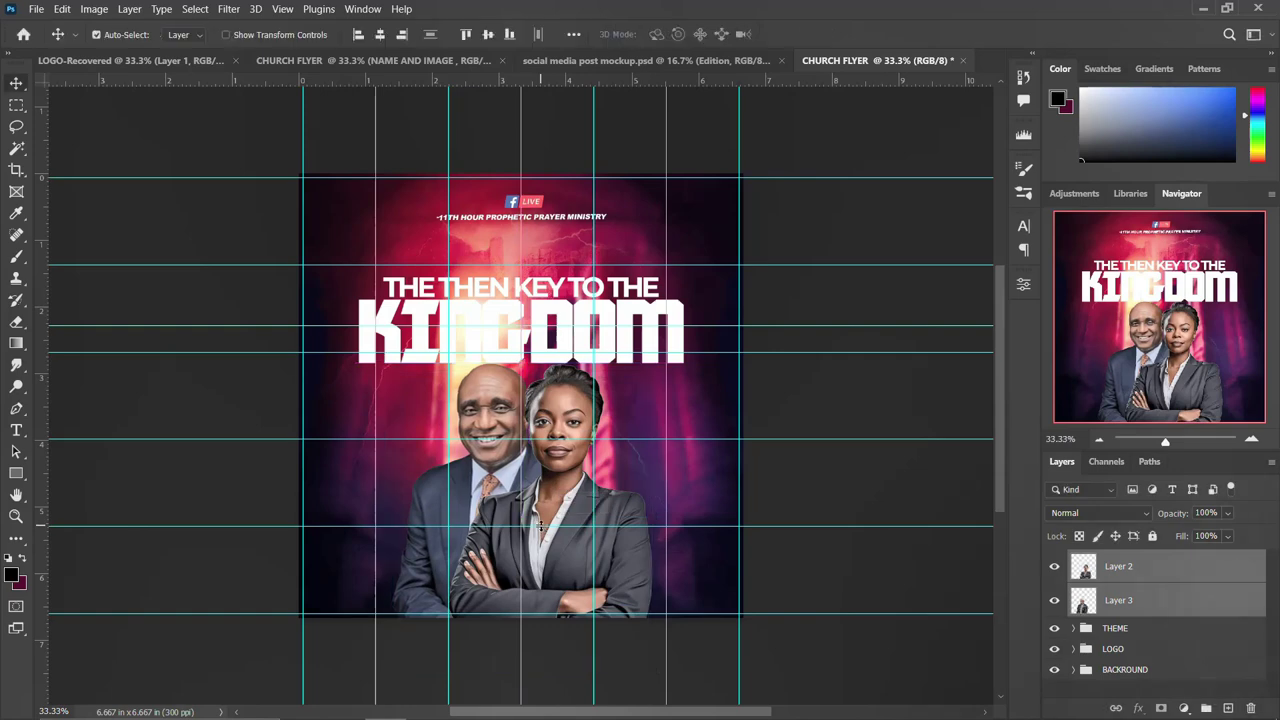
Step: Convert the selected man and woman cutouts into one smart object, Layer 2
right_click(1148, 590)
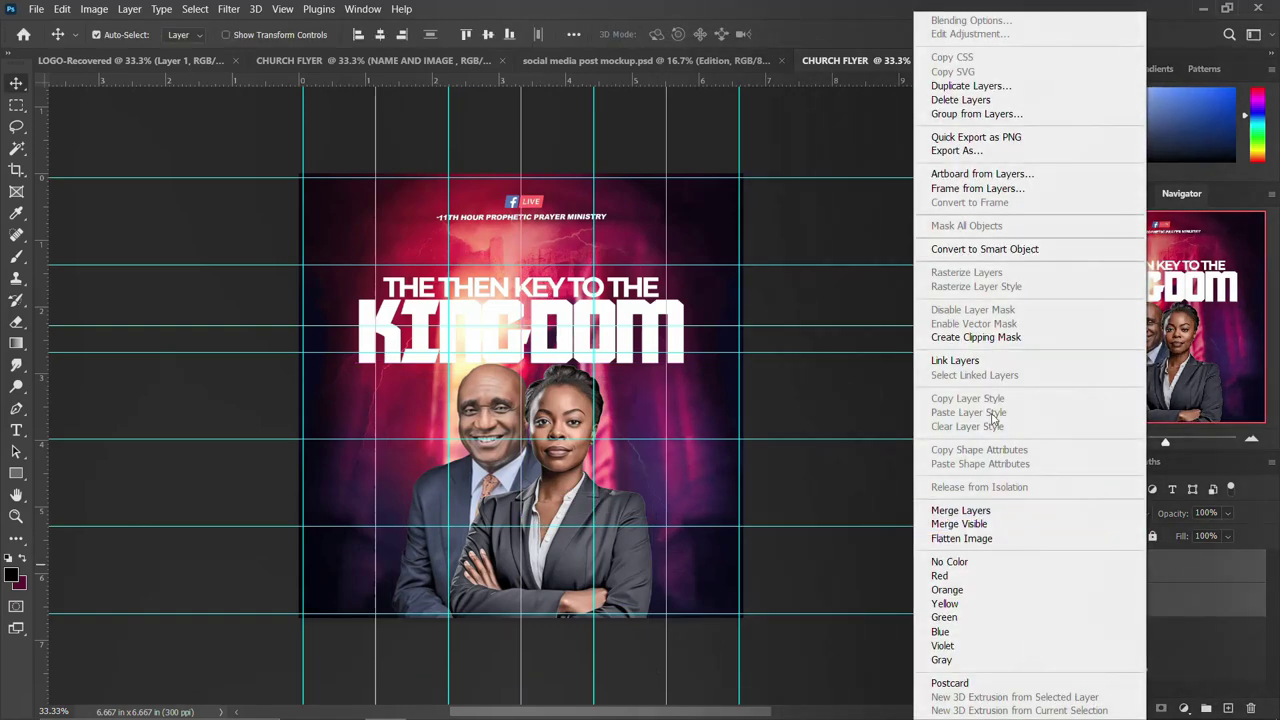
click(988, 250)
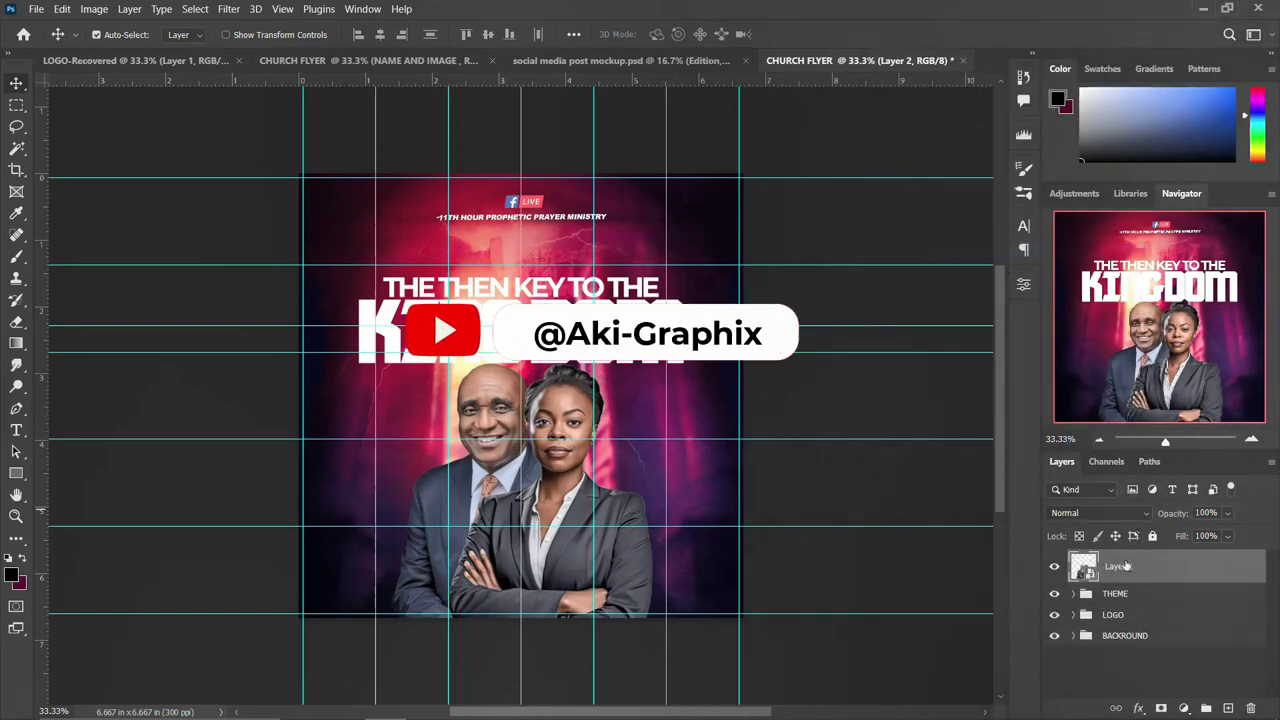
click(237, 12)
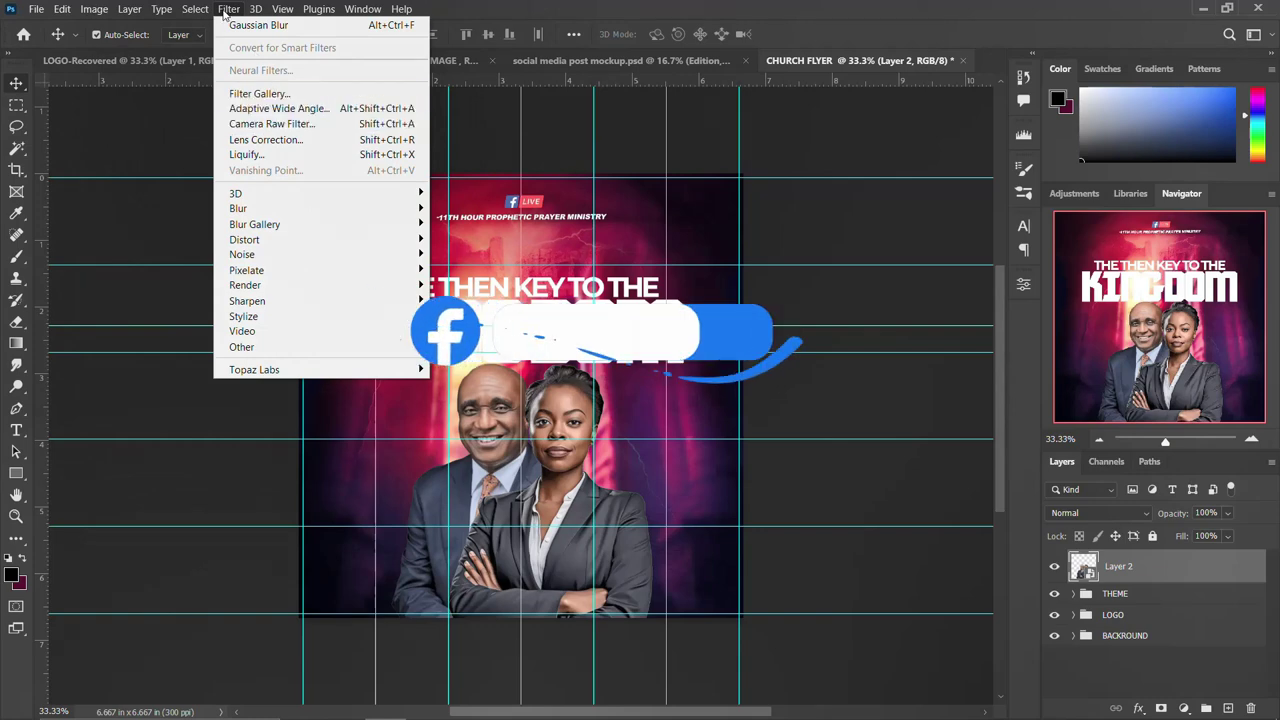
Step: In Camera Raw Filter, set Temperature +24, Tint +3, Exposure -0.80, Contrast +28, Blacks -18, texture and Clarity +10
click(290, 124)
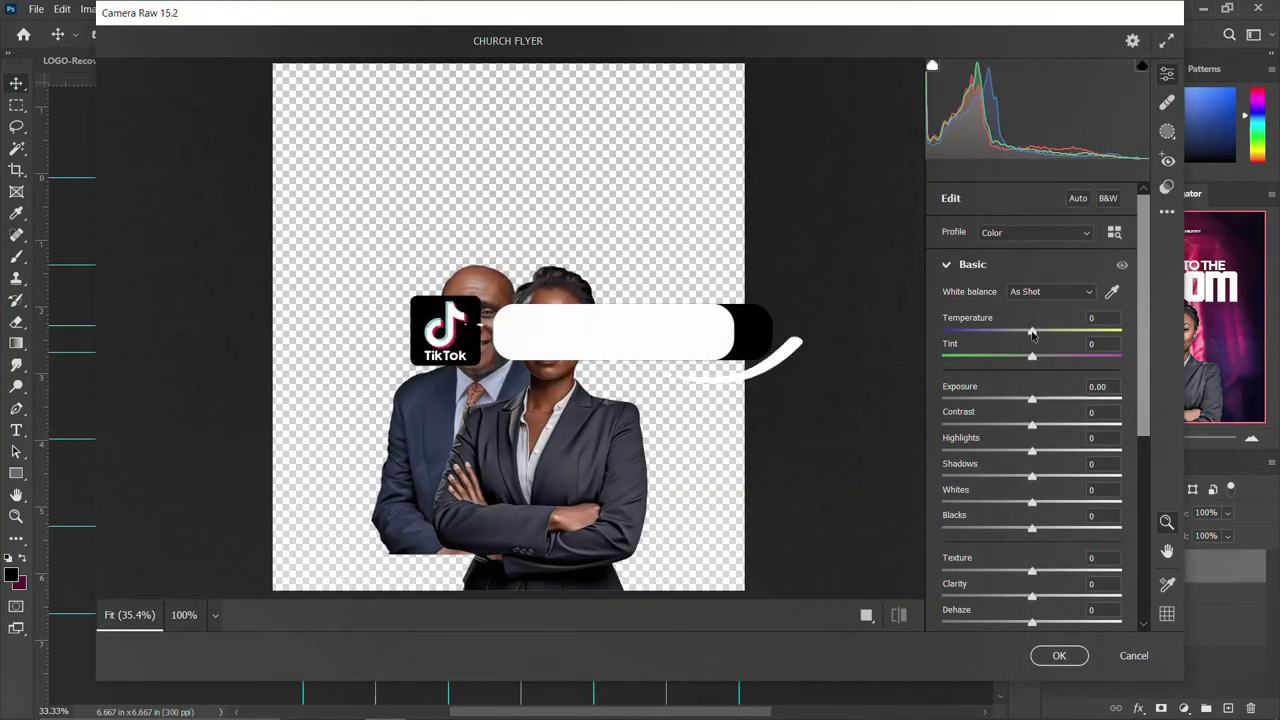
mouse_move(1032, 333)
mouse_down()
mouse_move(1008, 334)
mouse_move(1053, 330)
mouse_up()
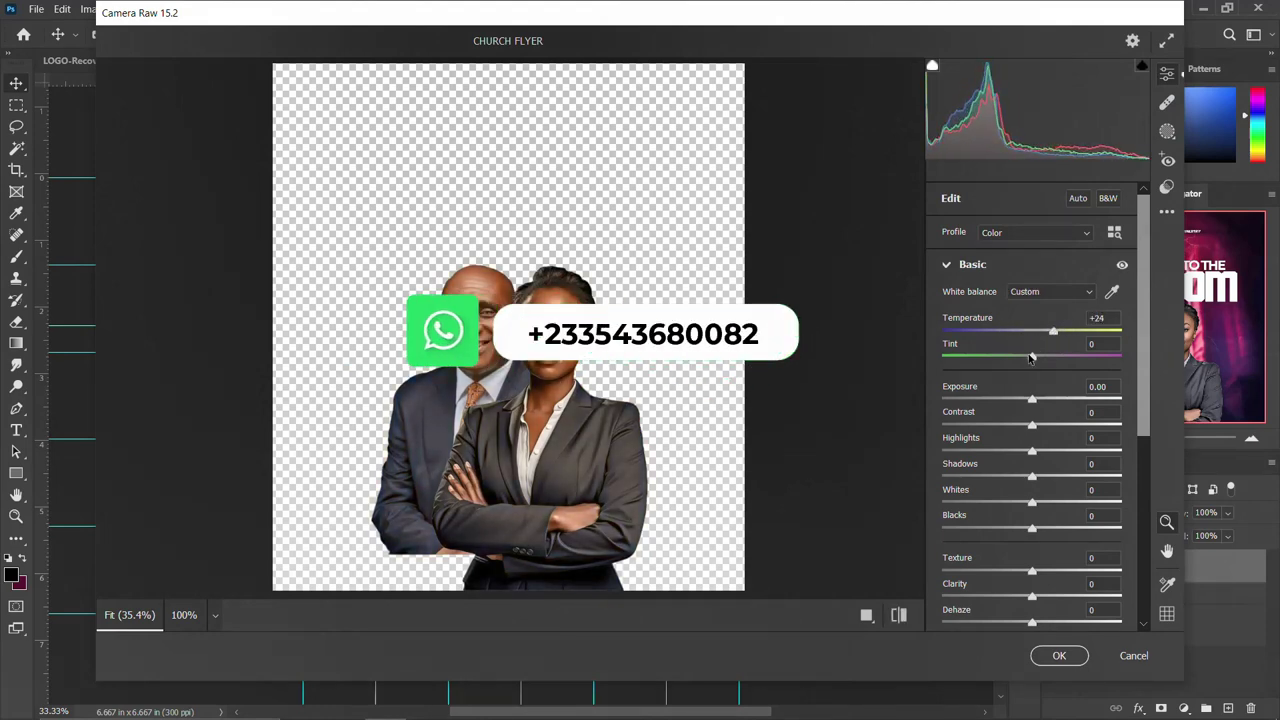
mouse_move(1031, 360)
mouse_down()
mouse_move(1007, 360)
mouse_move(1035, 356)
mouse_up()
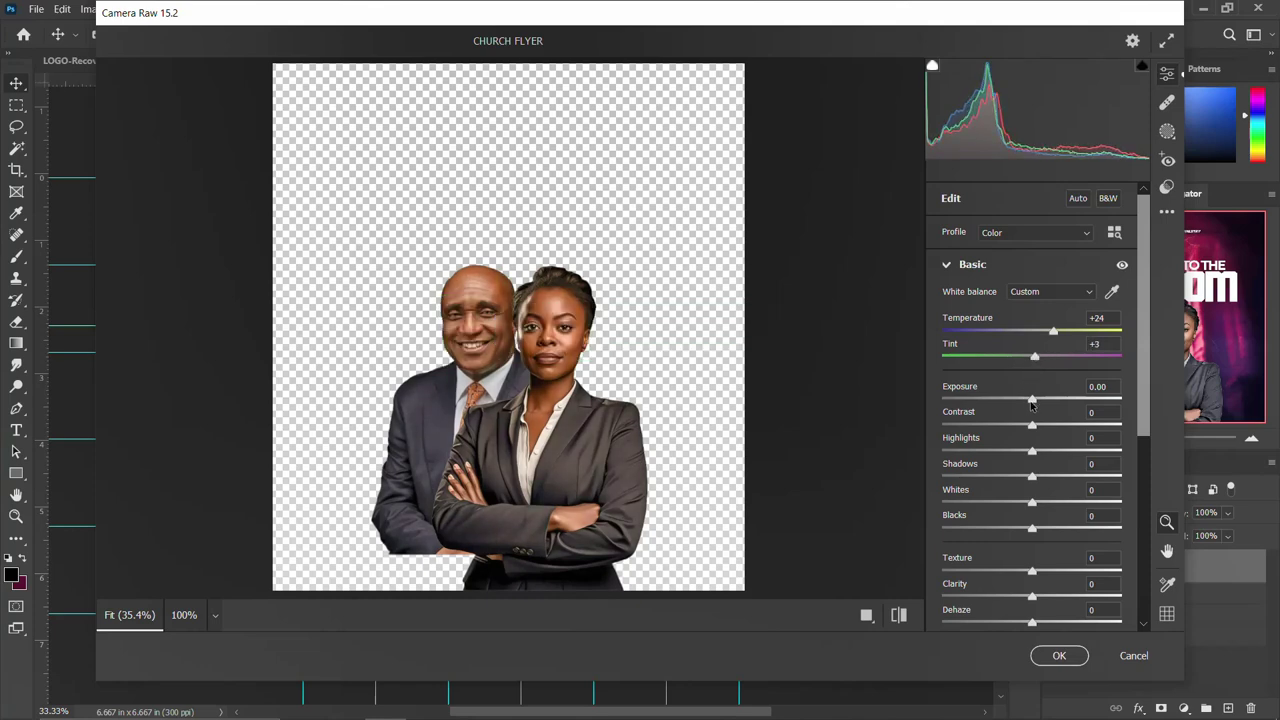
mouse_move(1031, 404)
mouse_down()
mouse_move(1043, 400)
mouse_move(1011, 397)
mouse_move(1012, 426)
mouse_move(1066, 421)
mouse_move(970, 452)
mouse_move(1013, 451)
mouse_move(1018, 431)
mouse_move(1035, 429)
mouse_up()
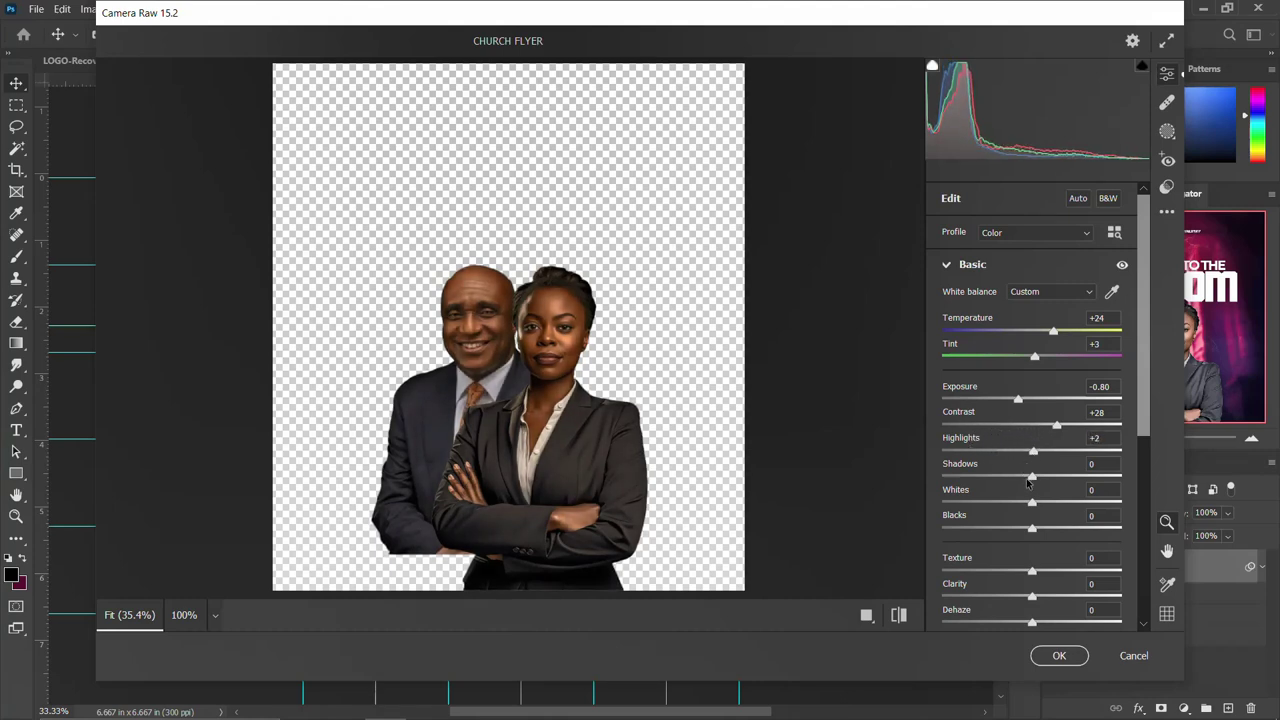
drag(1032, 527, 1016, 490)
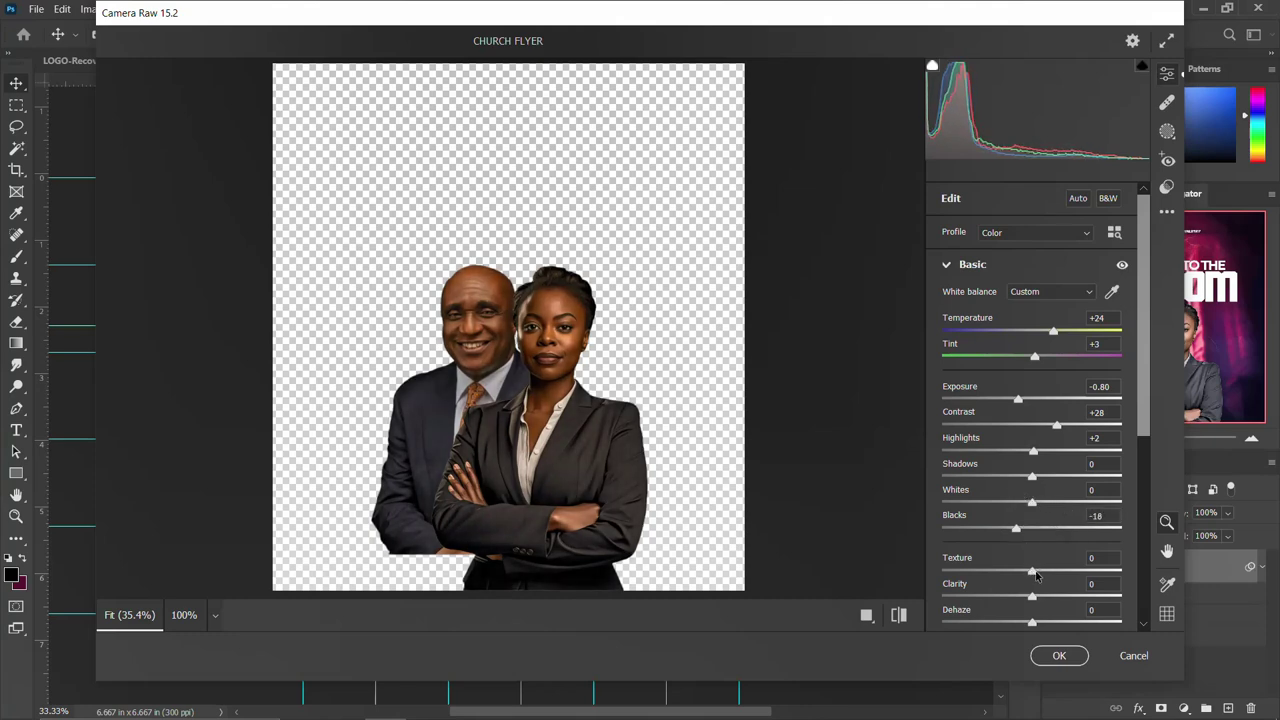
drag(1036, 575, 1039, 547)
mouse_move(1033, 593)
mouse_down()
mouse_move(998, 599)
mouse_move(1043, 596)
mouse_up()
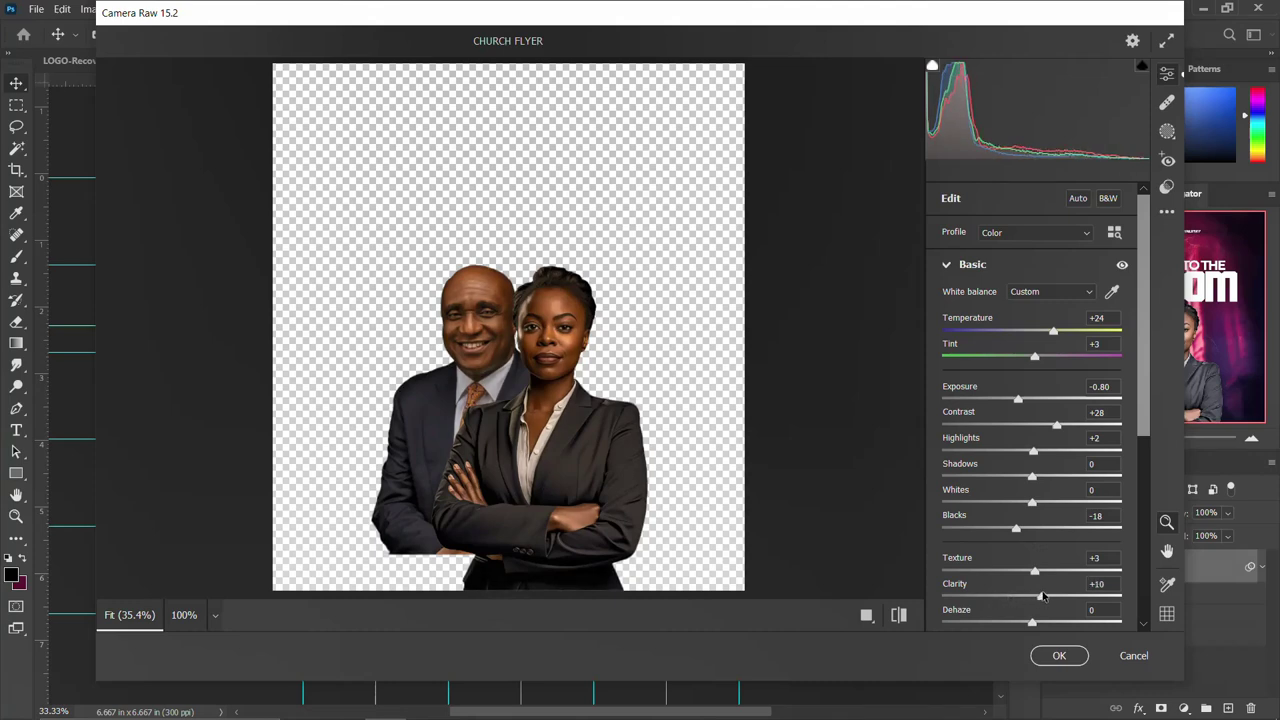
Step: Add a touch of dehaze and vibrance, then compare before and after side by side
scroll(1029, 598, down, 2)
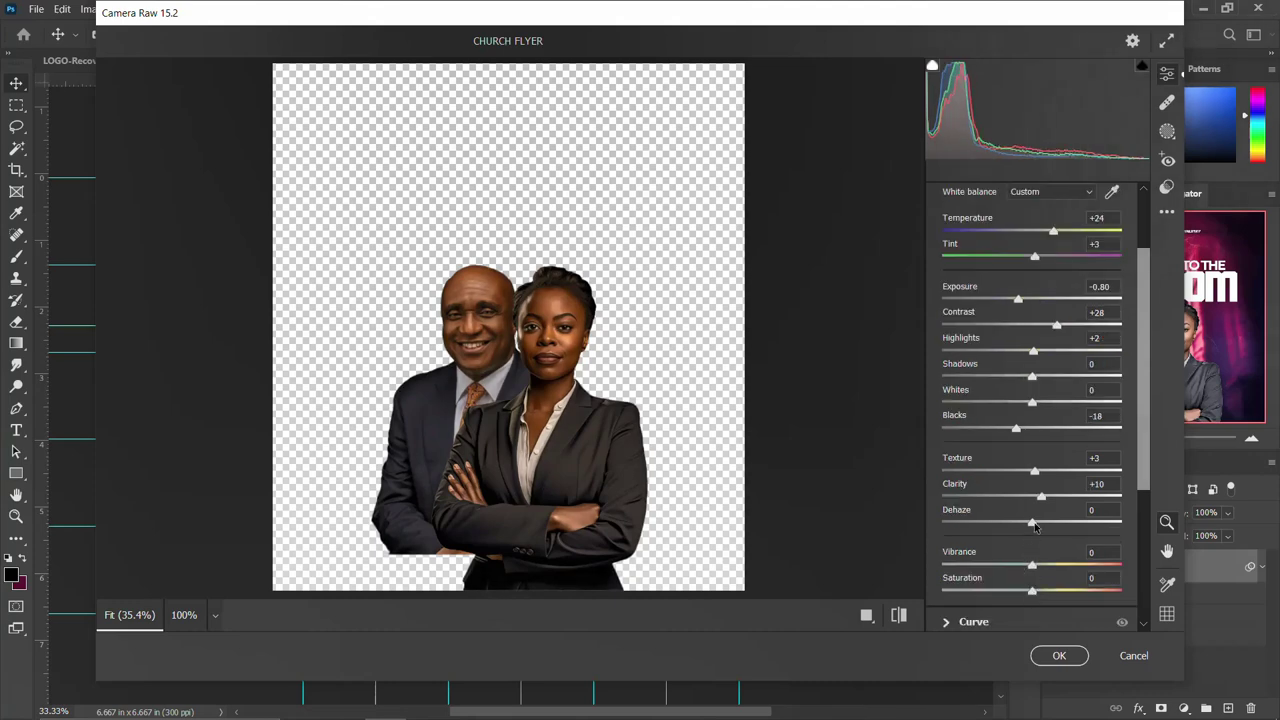
mouse_move(1032, 524)
mouse_down()
mouse_move(1004, 525)
mouse_move(1036, 524)
mouse_up()
mouse_move(1036, 566)
mouse_down()
mouse_move(1010, 562)
mouse_move(1040, 562)
mouse_move(1046, 593)
mouse_move(1035, 590)
mouse_up()
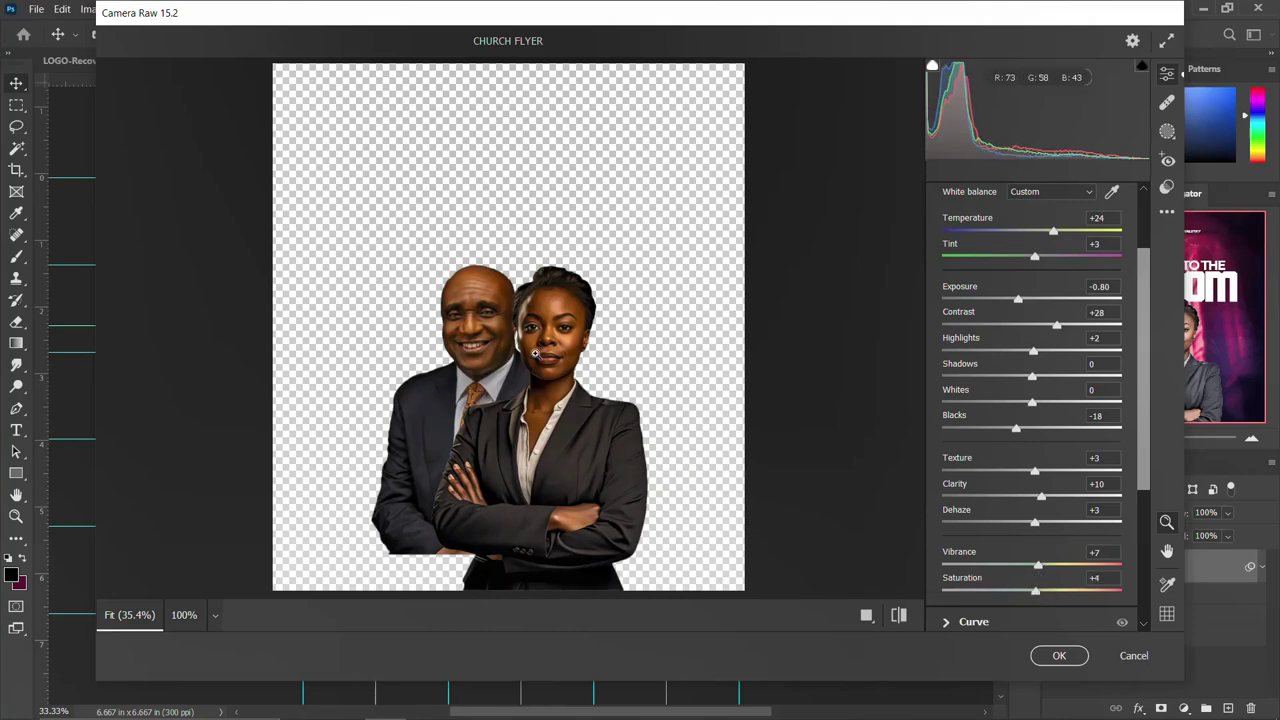
click(866, 615)
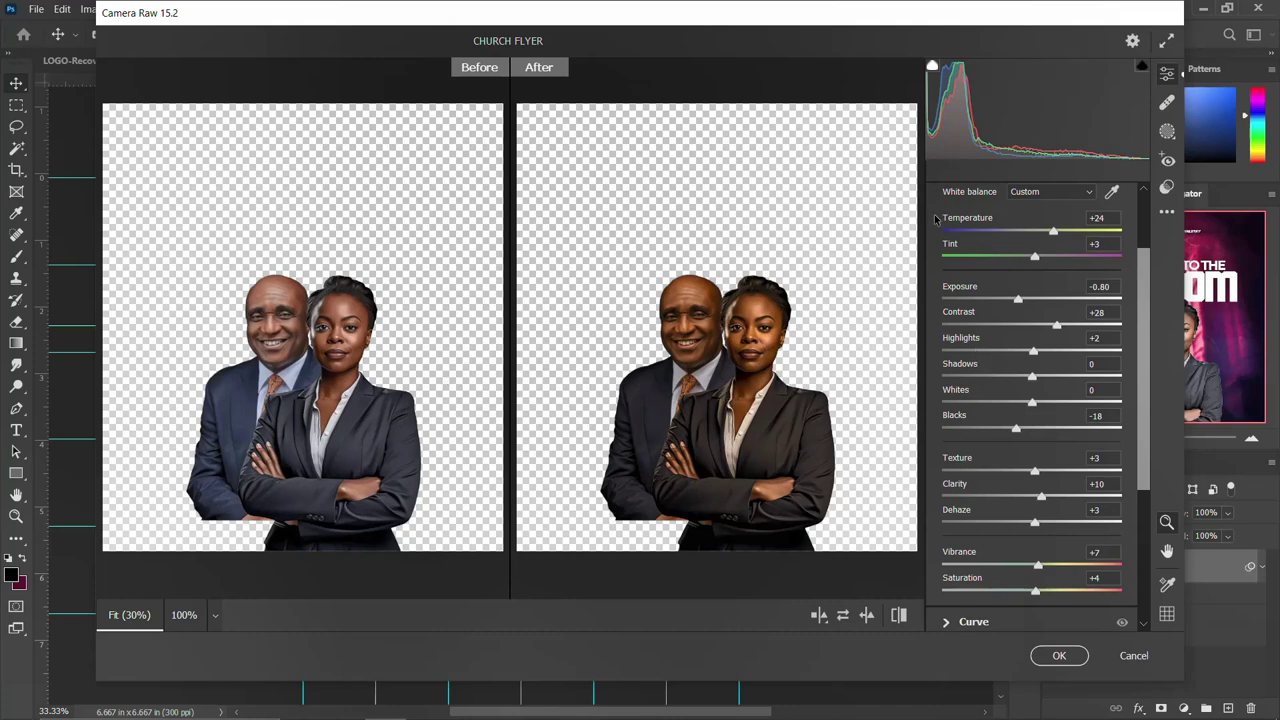
Step: Reset Exposure to 0, then brighten it to 0.50
click(1100, 287)
text(0)
key(Return)
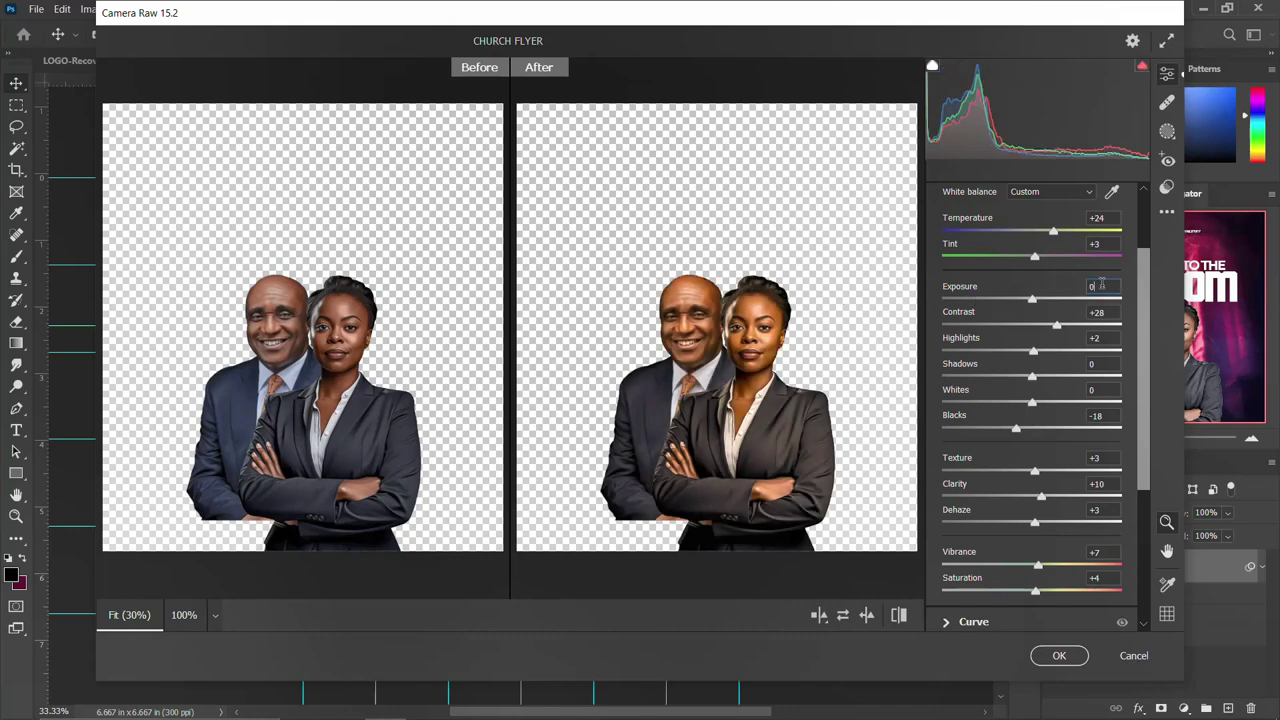
drag(1033, 301, 1025, 288)
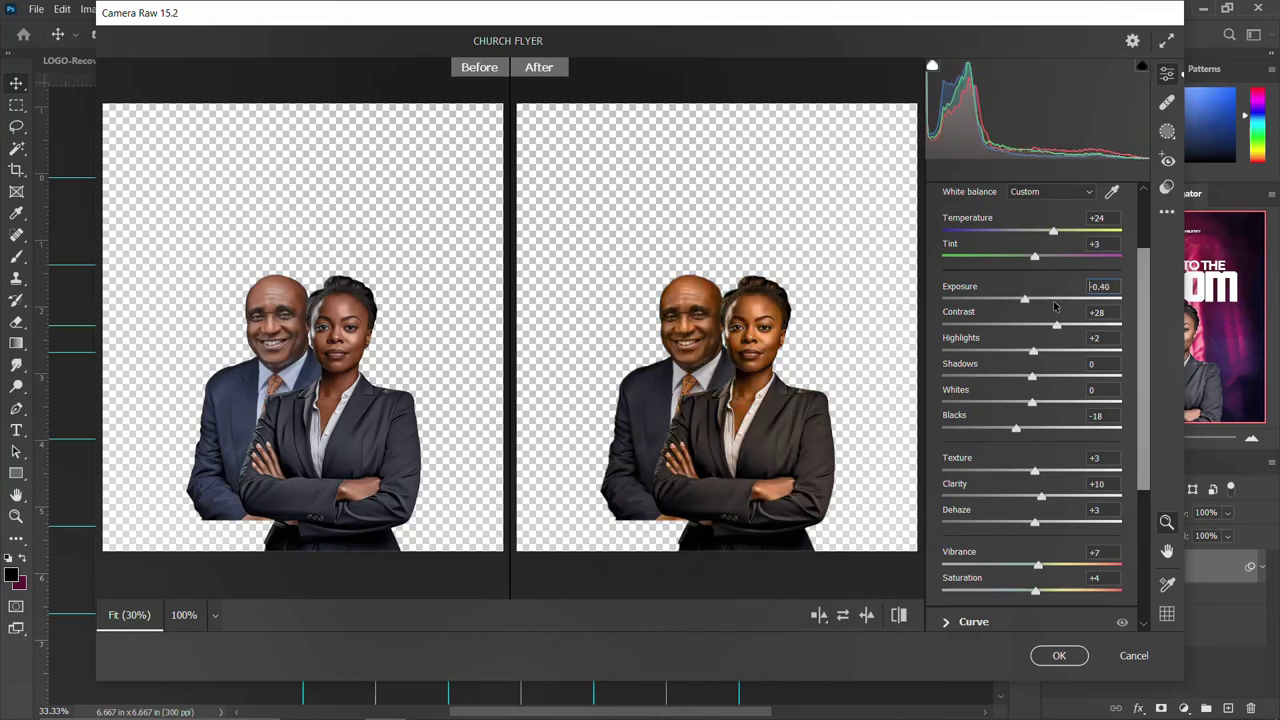
Step: Apply the Camera Raw grade as a collapsed smart filter and show the CHURCH FLYER (NAME AND IMAGE) version
click(1070, 660)
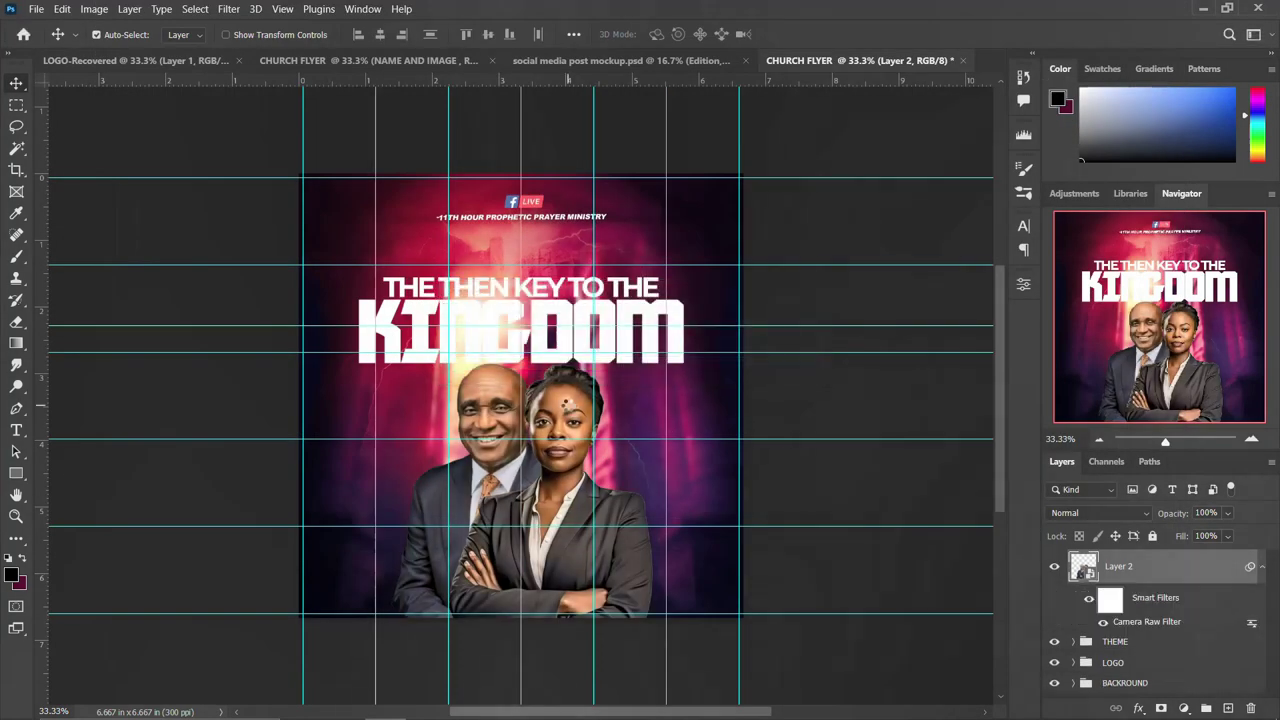
click(1262, 567)
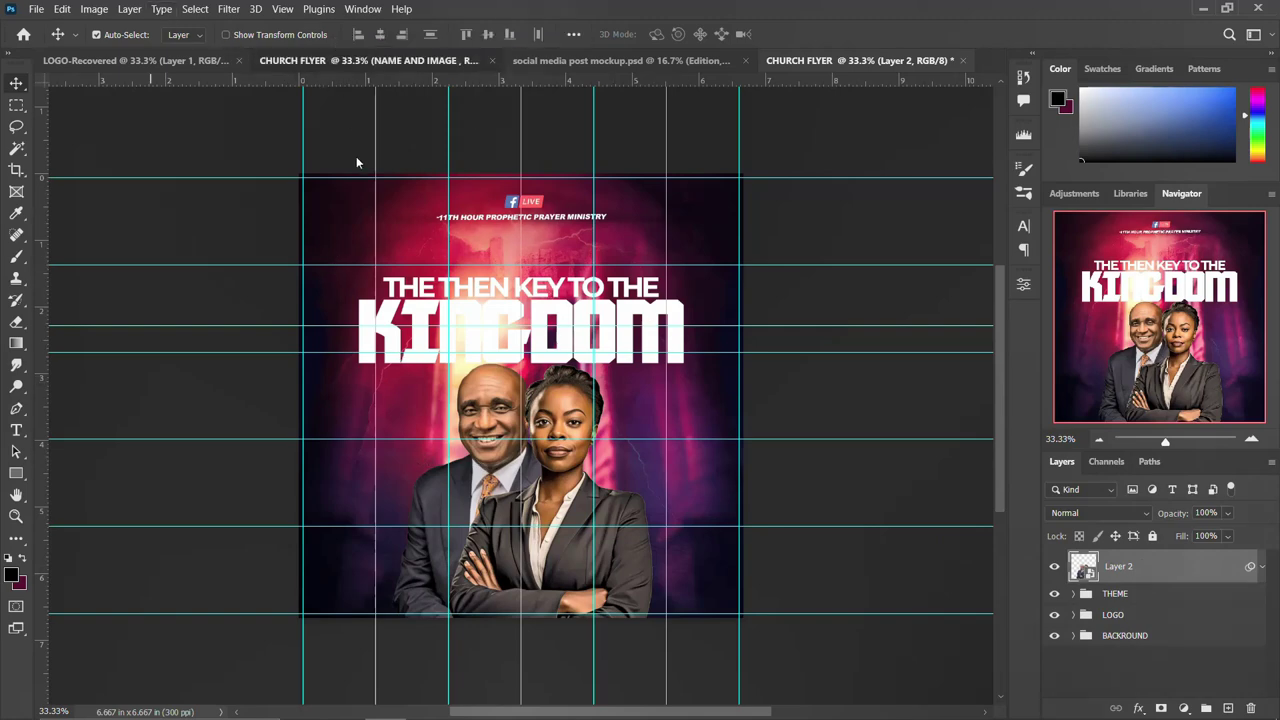
click(310, 61)
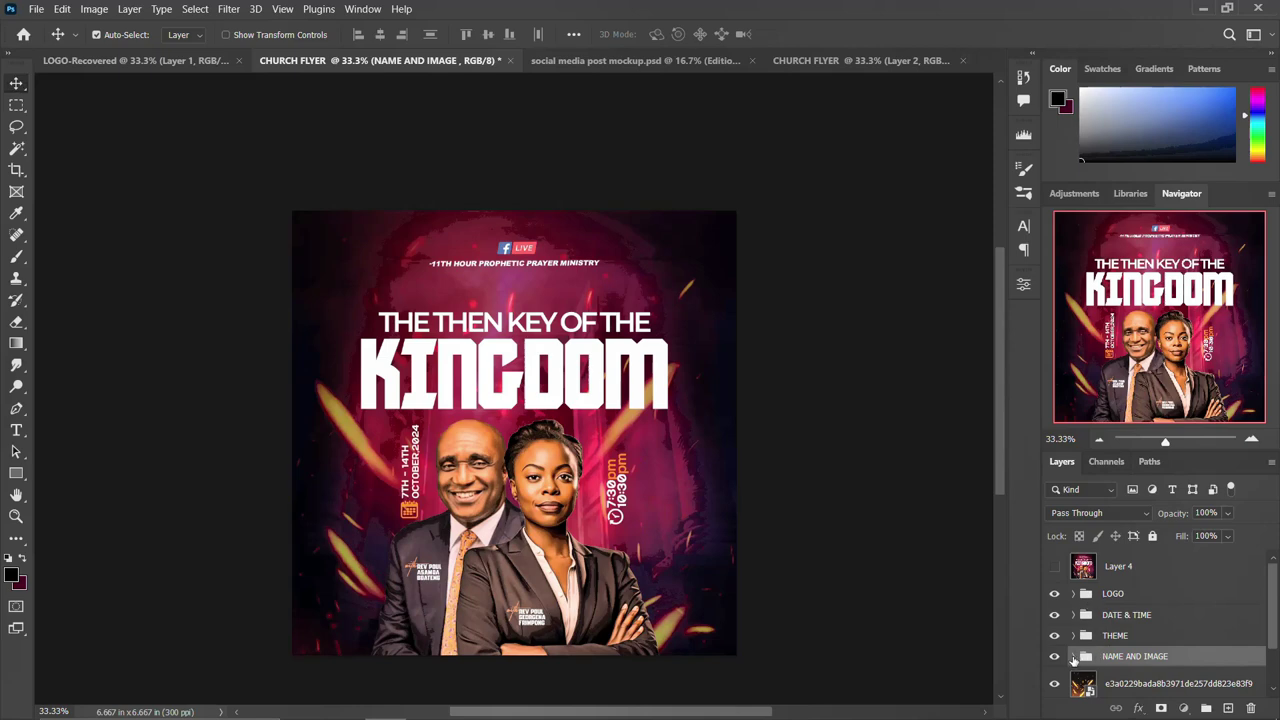
Step: Select the name text layers in the NAME AND IMAGE group and link them together
click(1073, 657)
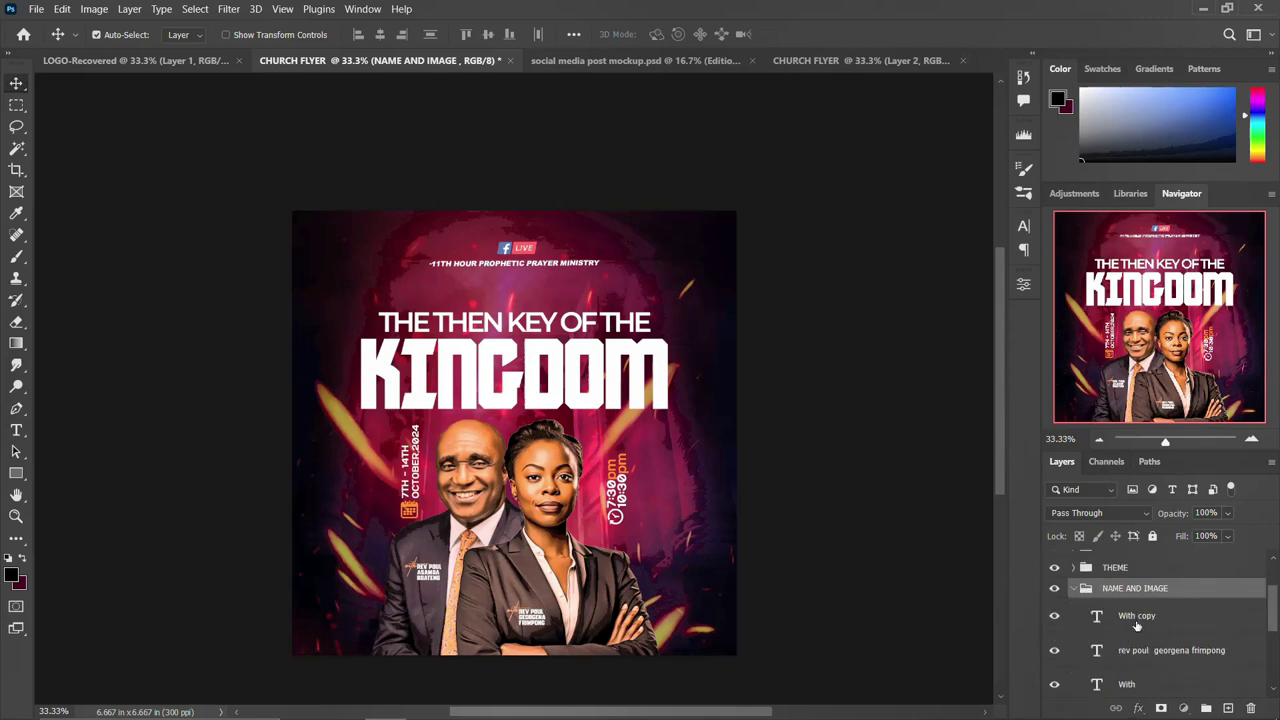
click(1137, 617)
scroll(1140, 630, down, 2)
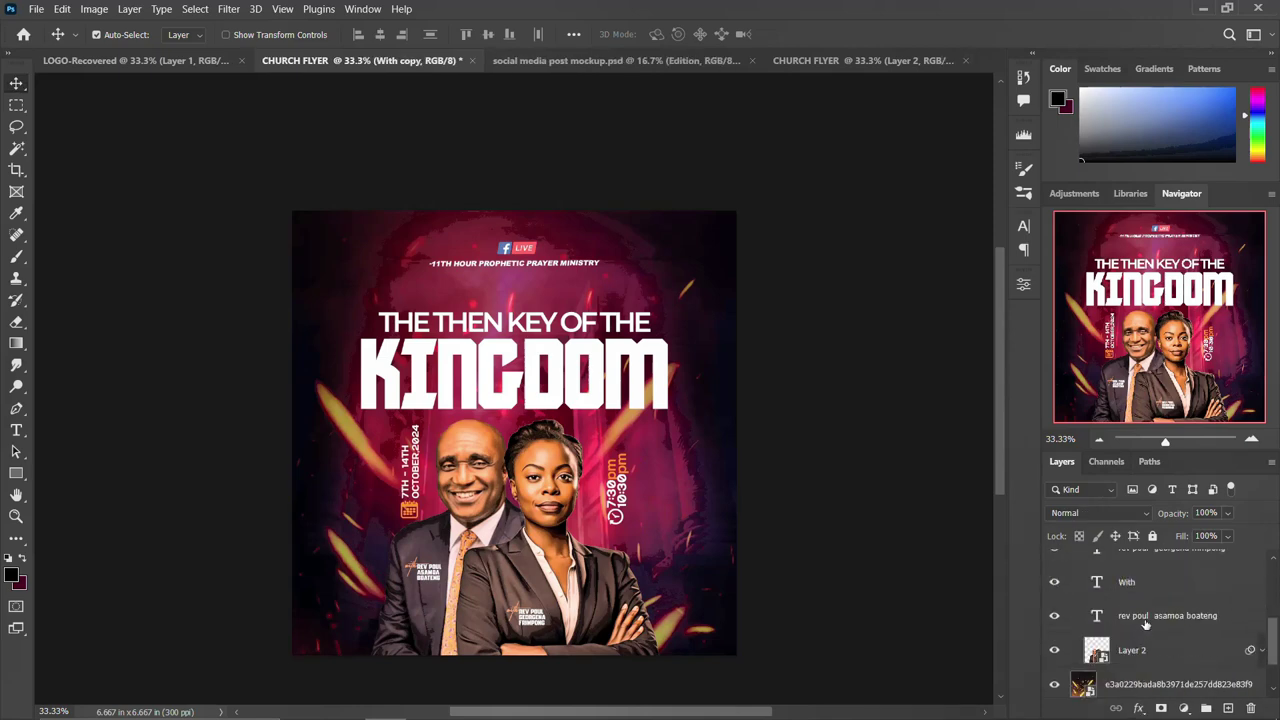
shift+click(1140, 617)
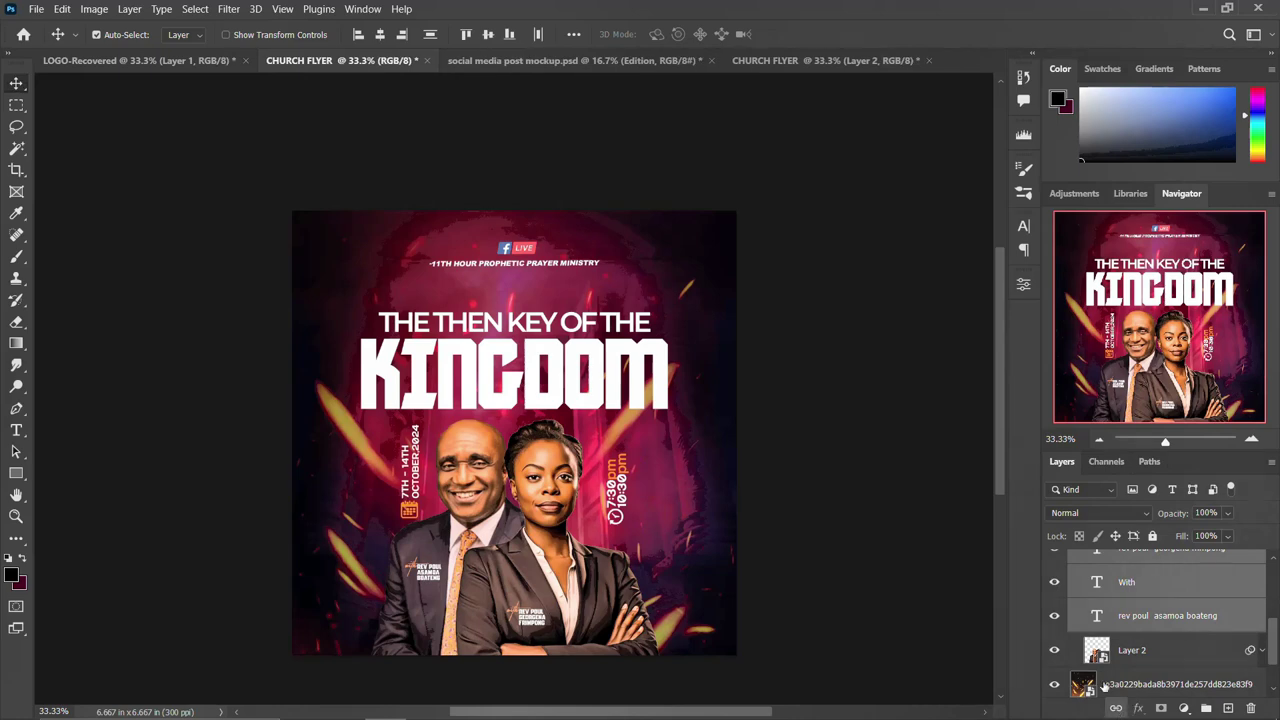
click(1117, 708)
Step: Drag the linked name captions into the working flyer and place them on the jackets
drag(538, 582, 655, 465)
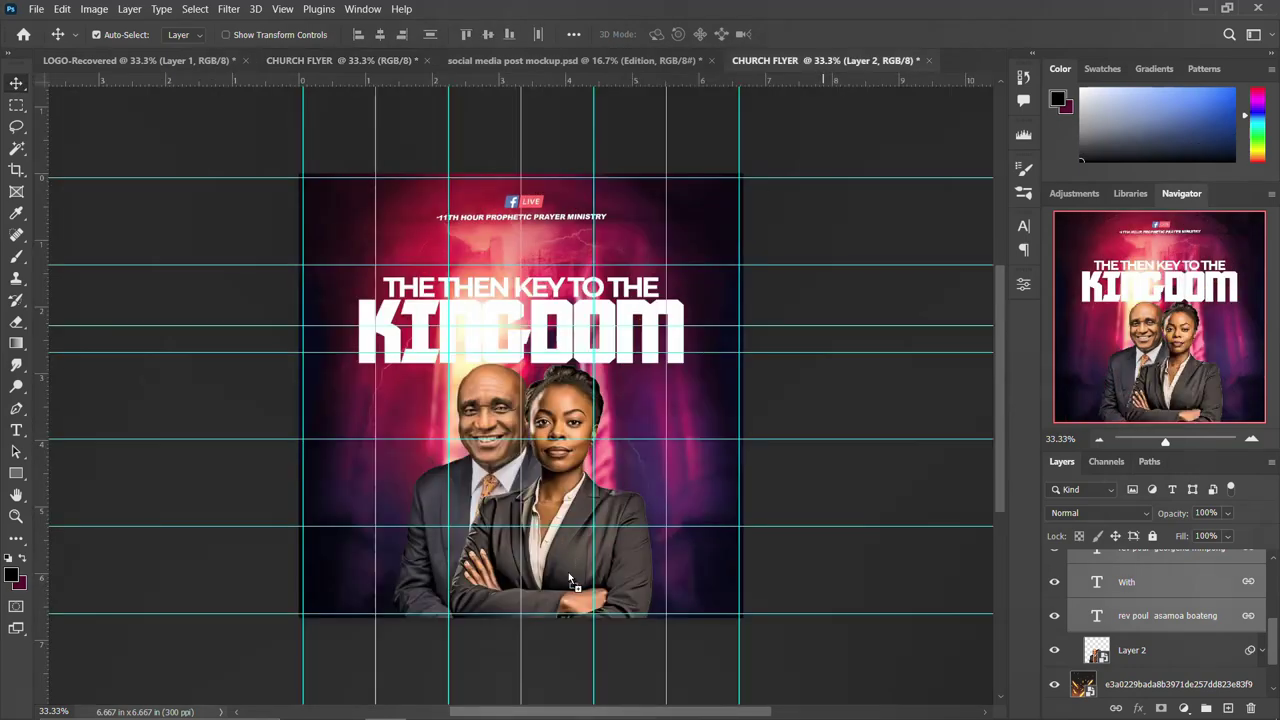
drag(569, 576, 566, 565)
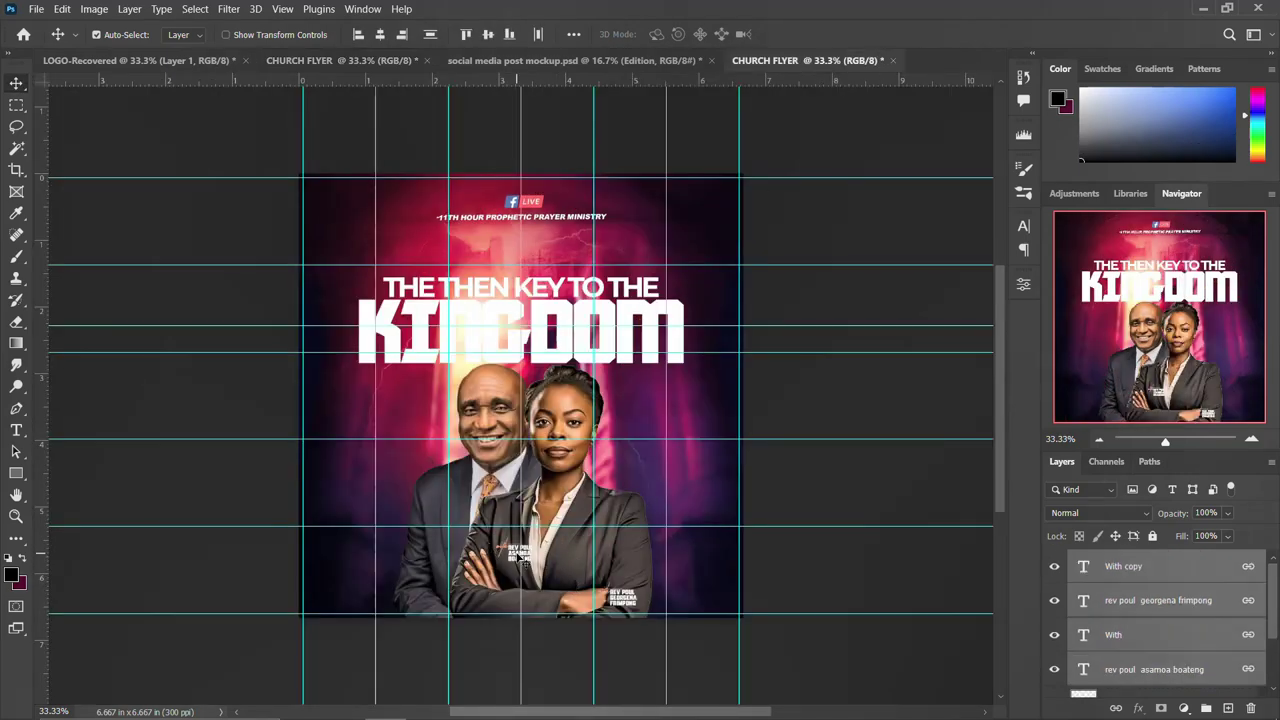
drag(530, 512, 467, 487)
drag(457, 532, 455, 518)
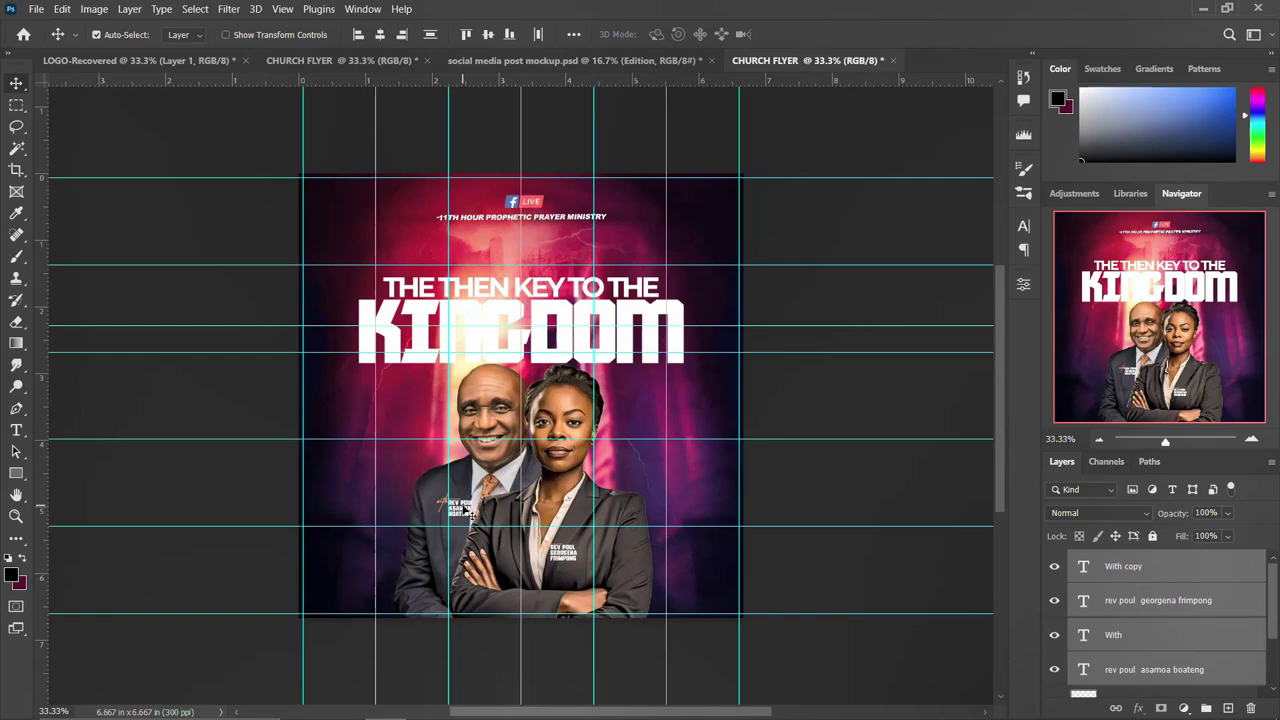
Step: Nudge the man's name caption left and right into place on his jacket
click(1150, 600)
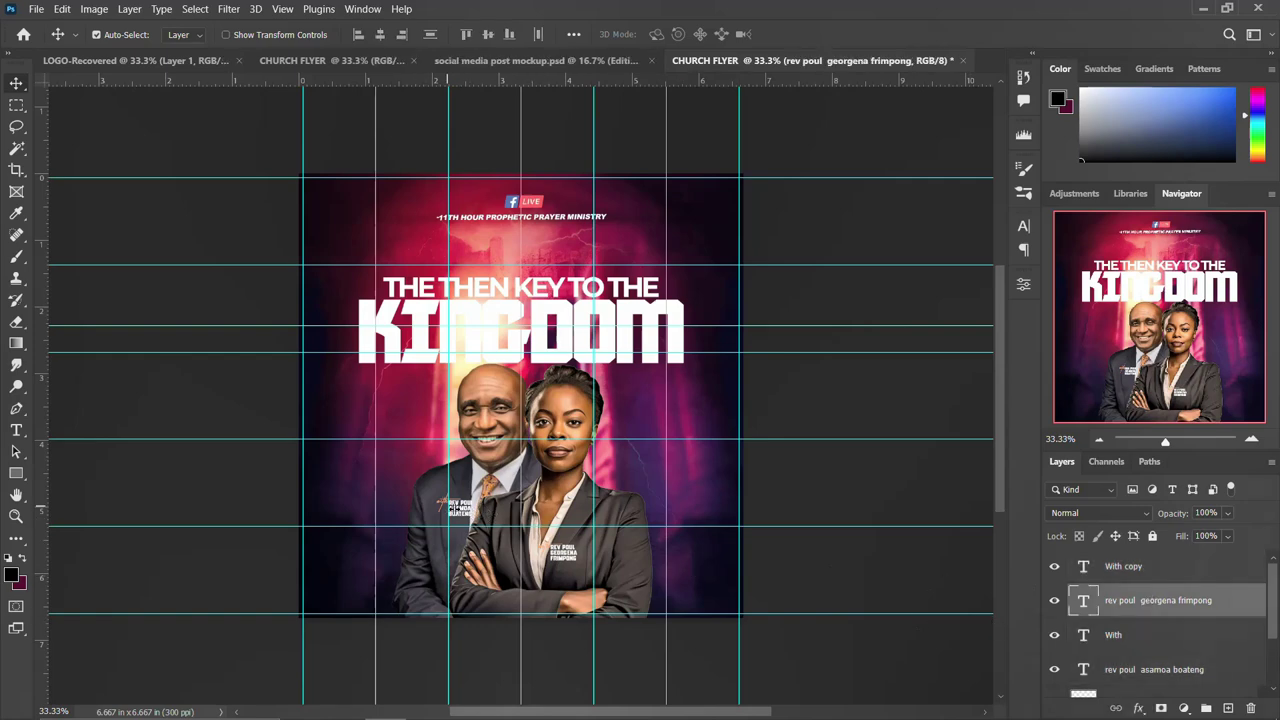
click(1140, 668)
click(1123, 640)
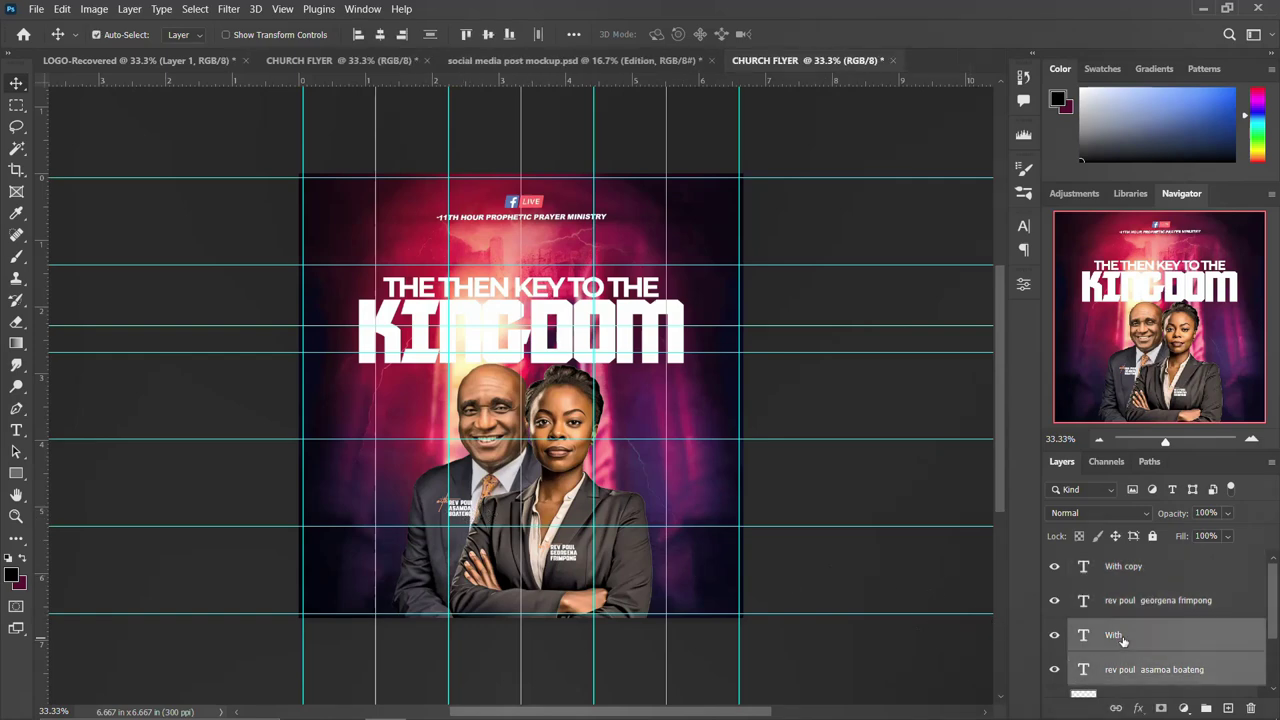
key(Left)
key(Left)
key(Left)
key(Left)
key(Left)
key(Left)
key(Left)
key(Left)
key(Left)
key(Left)
key(Left)
key(Left)
key(Left)
key(Left)
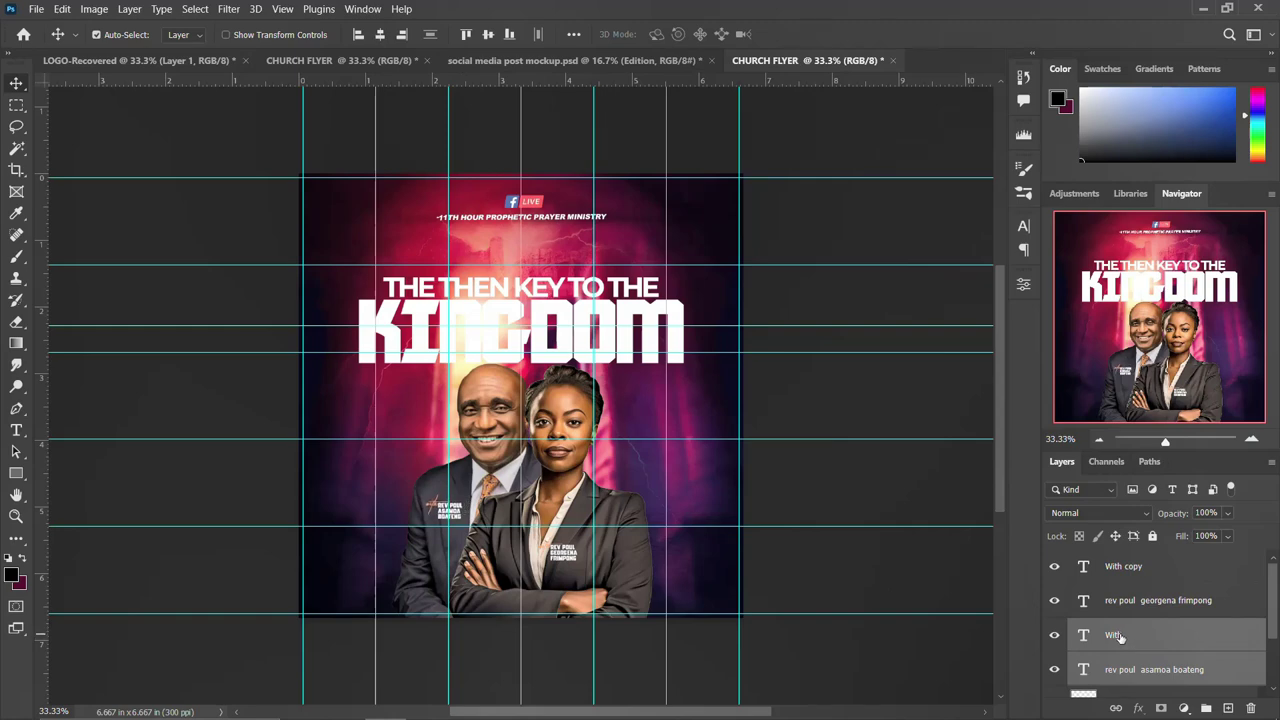
key(Right)
key(Right)
key(Right)
key(Right)
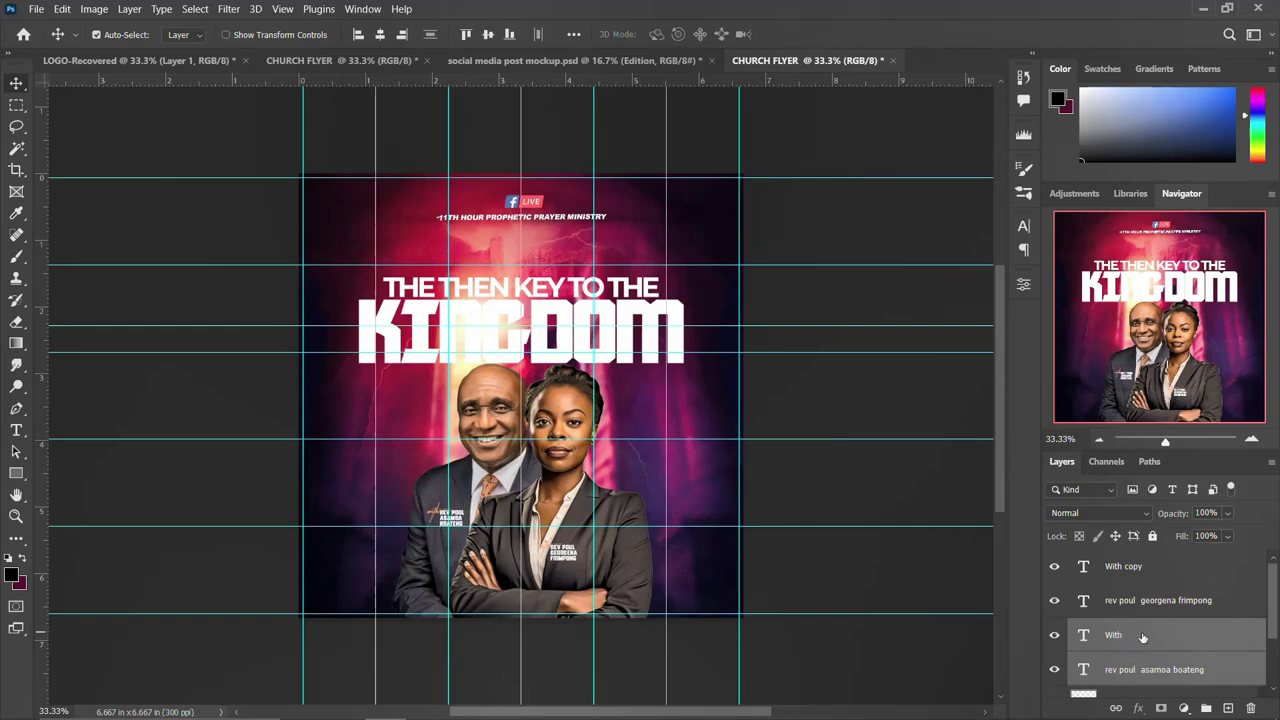
Step: Nudge the woman's name caption right and down onto her jacket lapel
key(alt+bracketright)
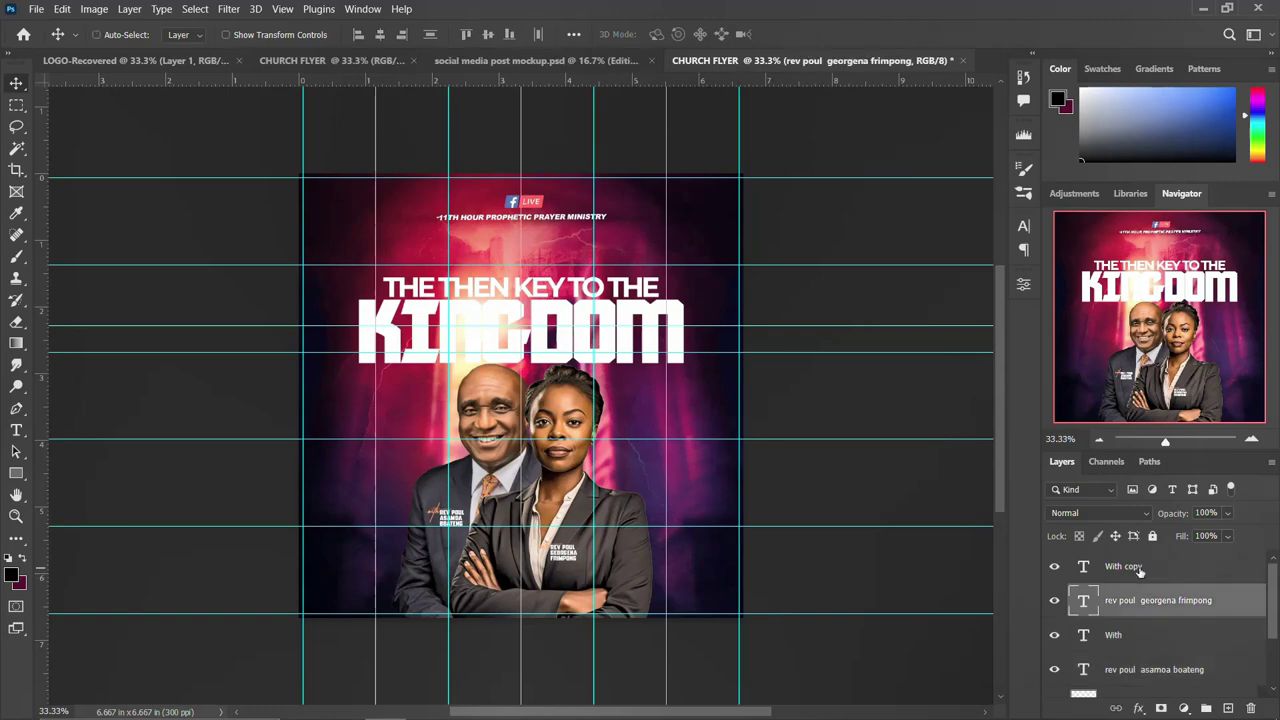
click(1139, 569)
shift+click(1131, 599)
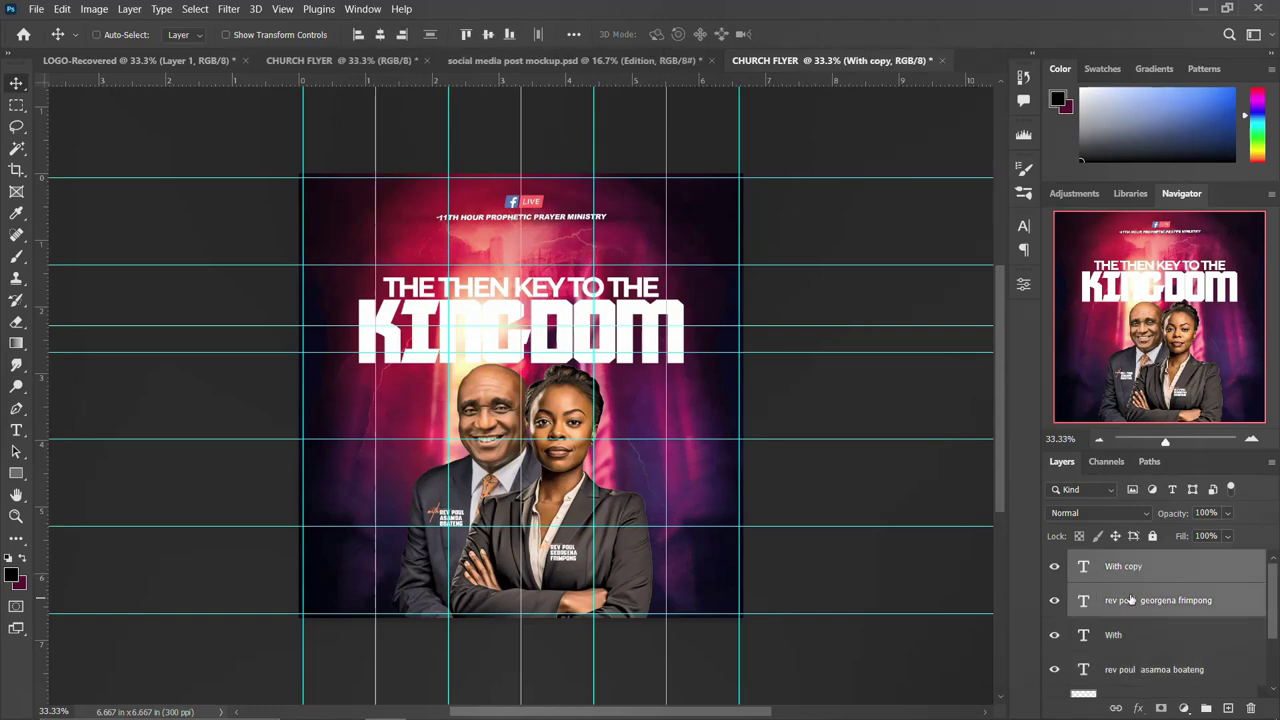
key(Right)
key(Right)
key(Right)
key(Right)
key(Right)
key(Right)
key(Right)
key(Right)
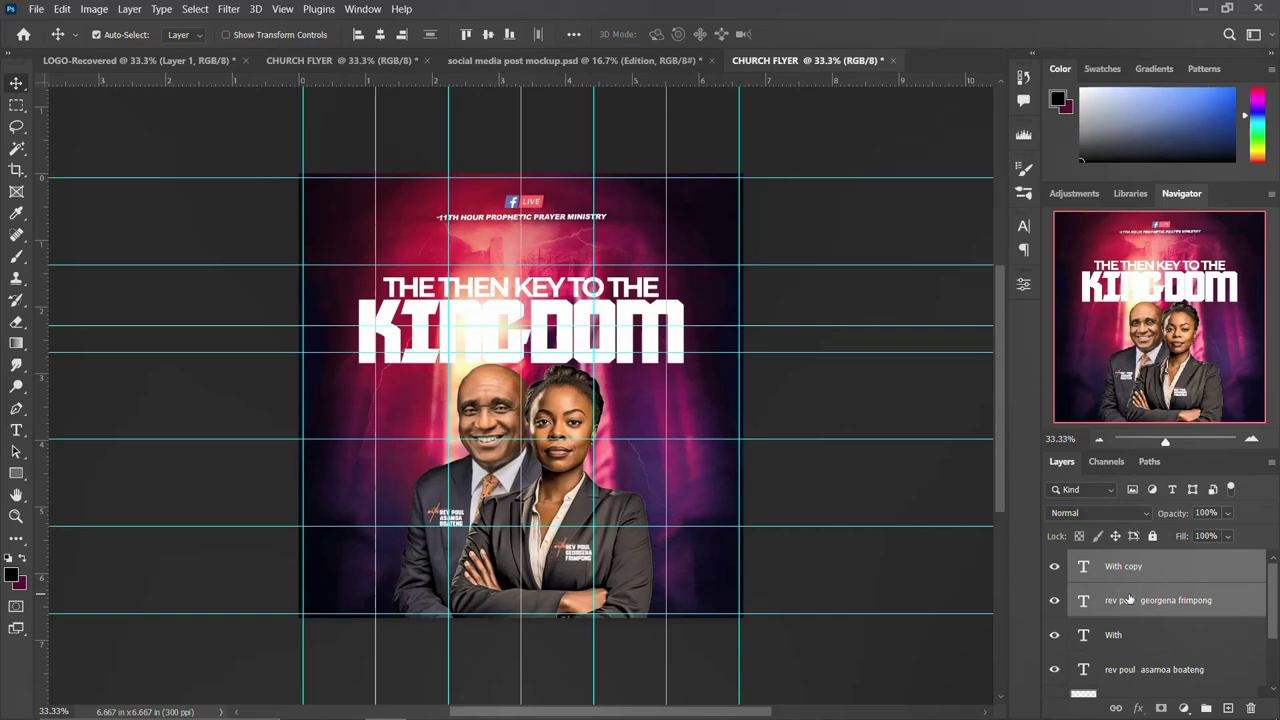
key(Right)
key(Right)
key(Right)
key(Right)
key(Right)
key(Right)
key(Down)
key(Down)
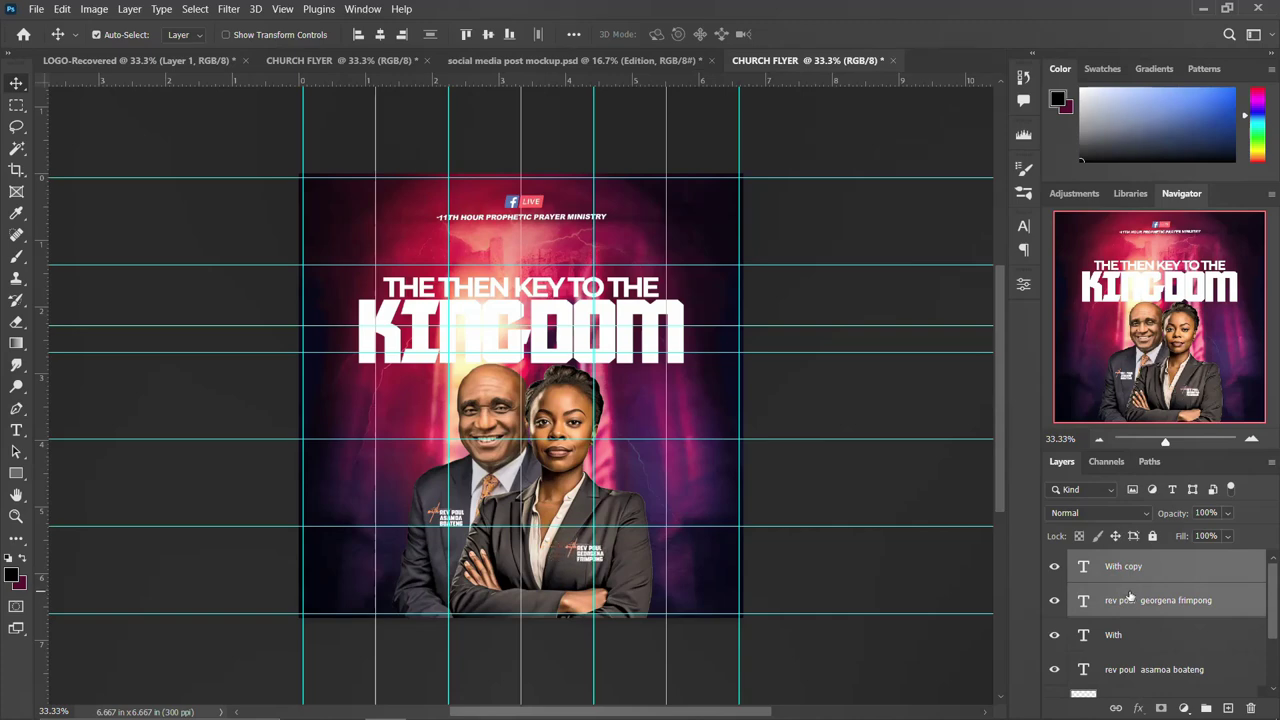
key(Down)
key(Down)
key(Down)
key(Down)
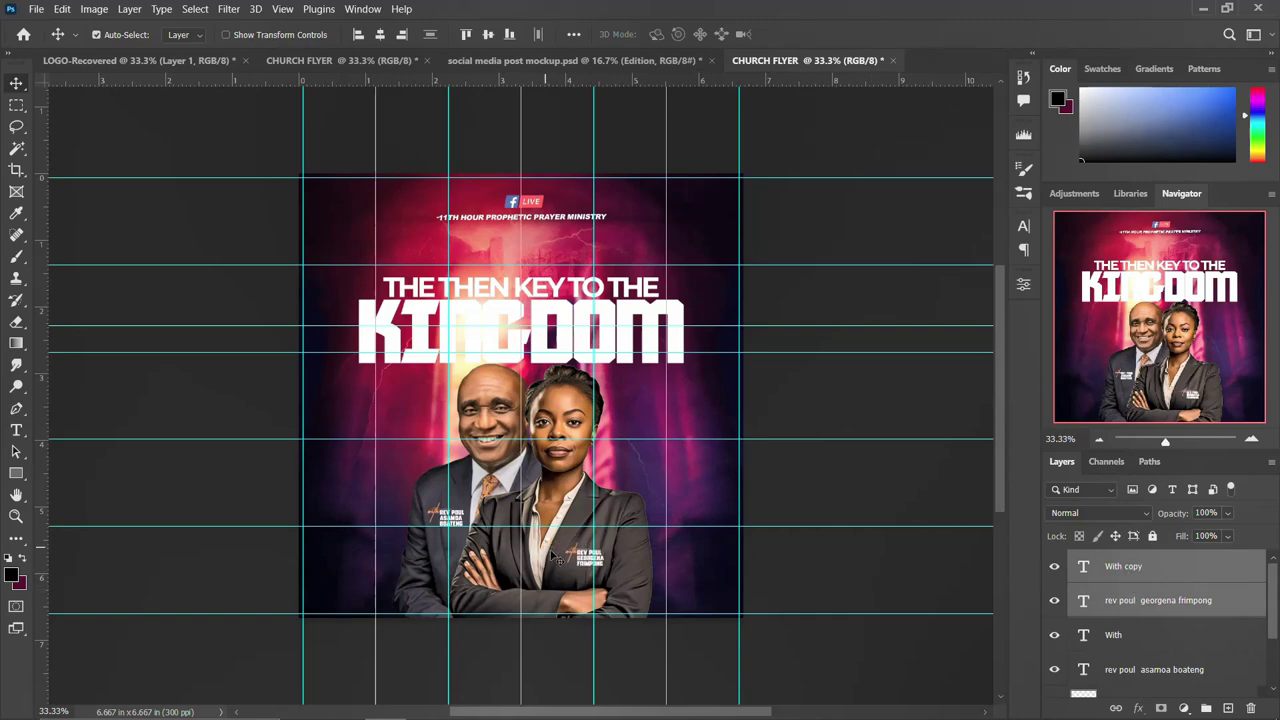
Step: Zoom in to 50% and reselect the With and With copy caption layers to inspect them
key(ctrl+plus)
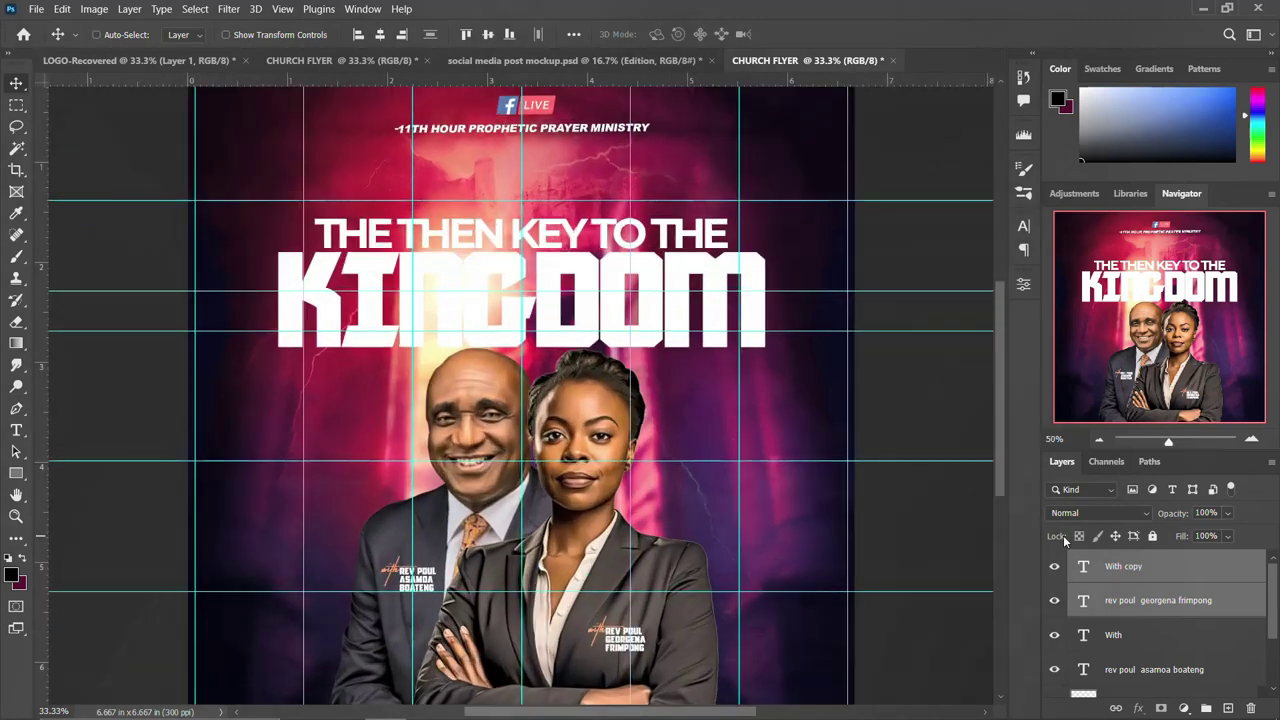
scroll(460, 445, down, 2)
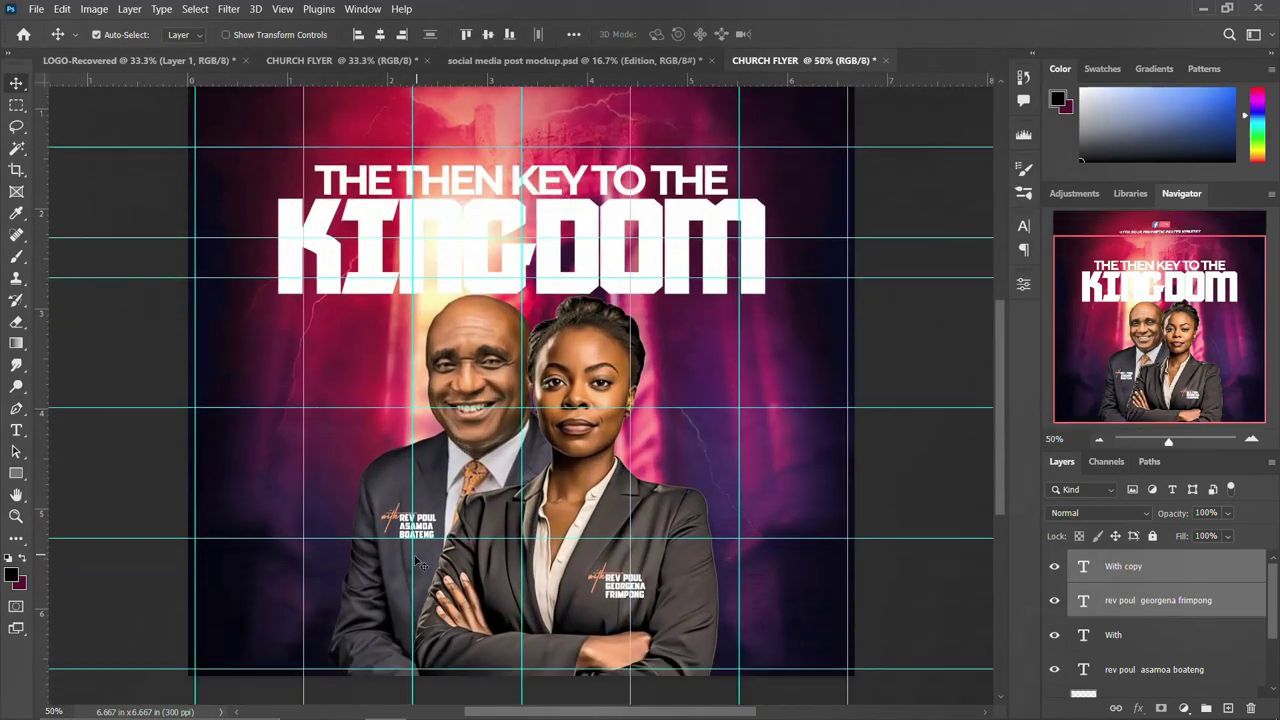
click(402, 522)
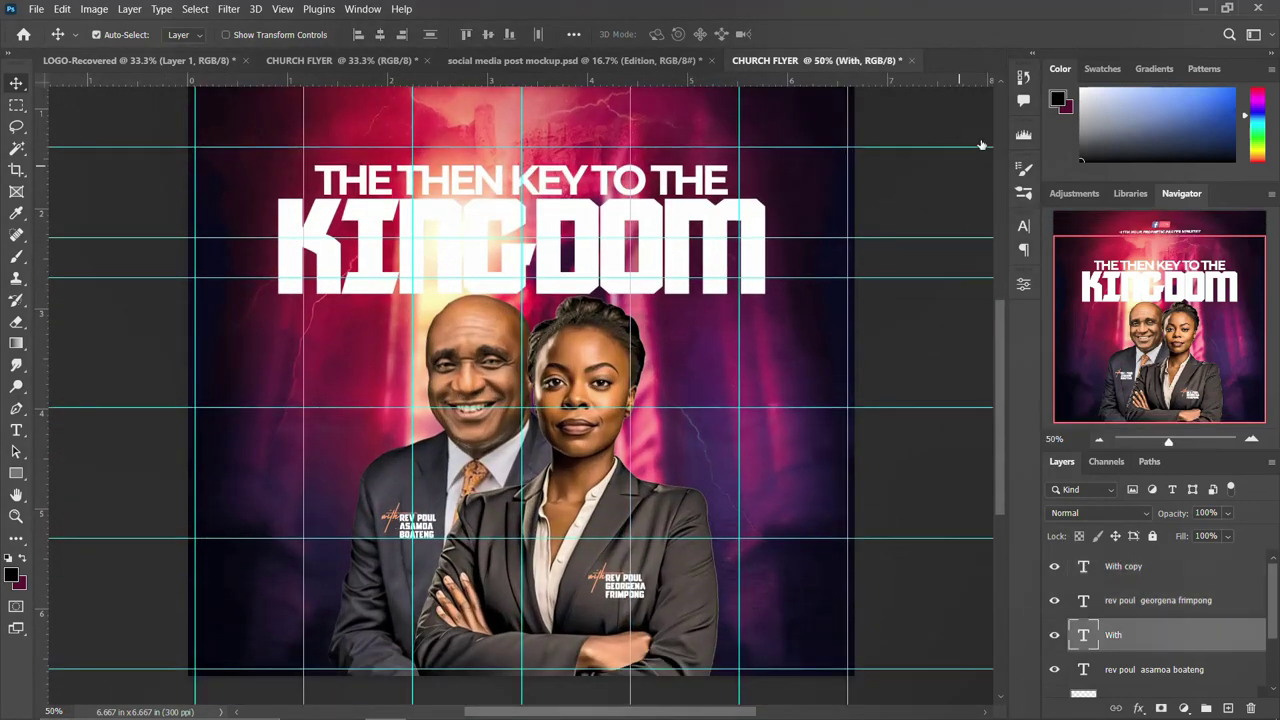
click(1123, 566)
click(1023, 226)
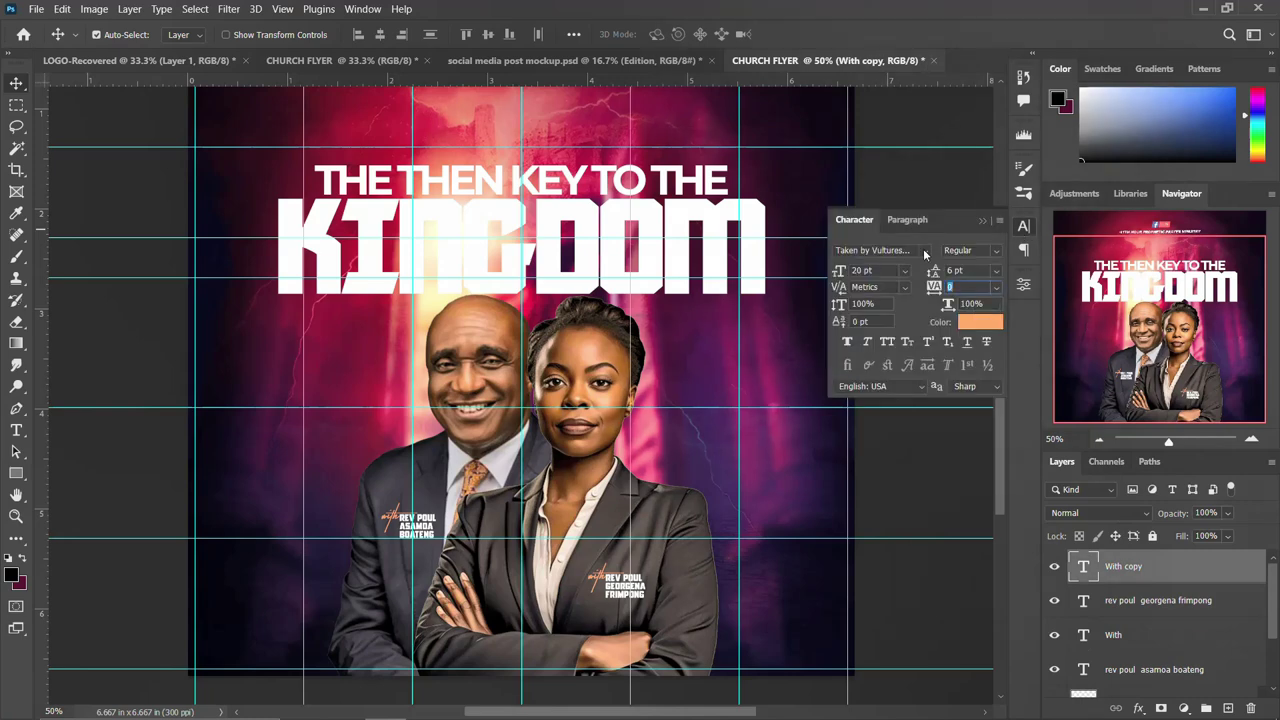
click(925, 251)
click(1023, 226)
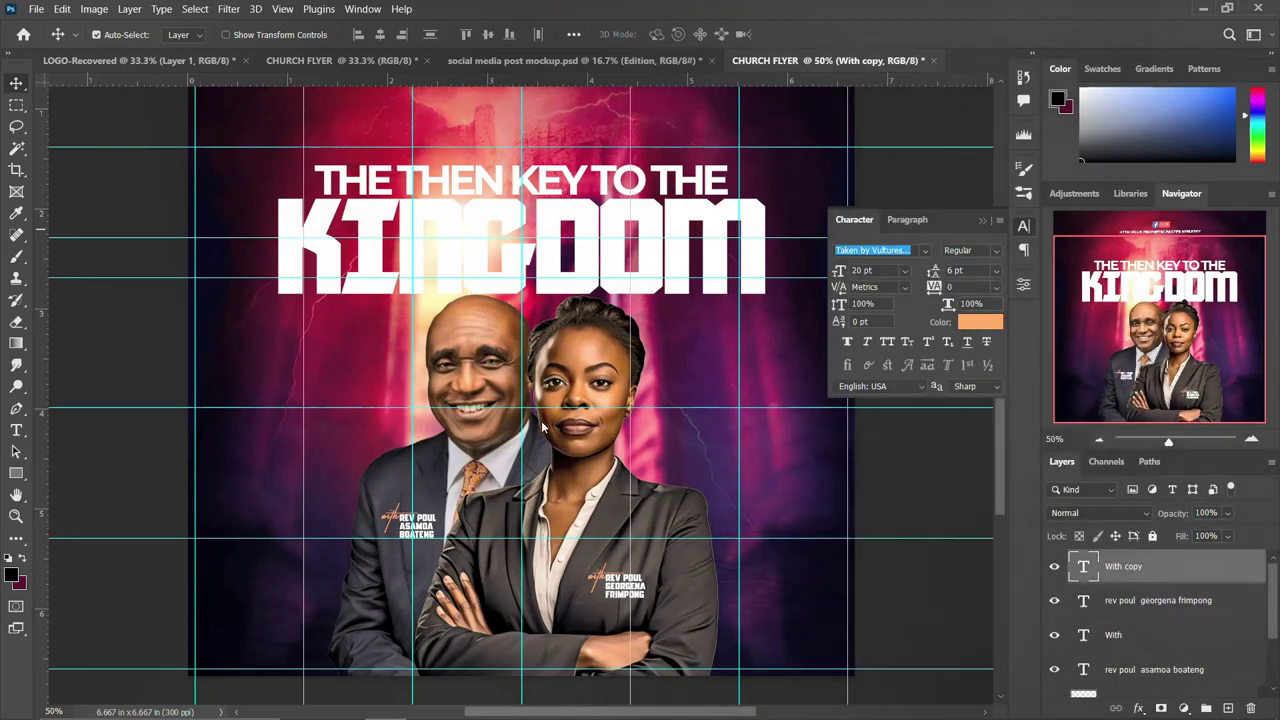
click(1023, 226)
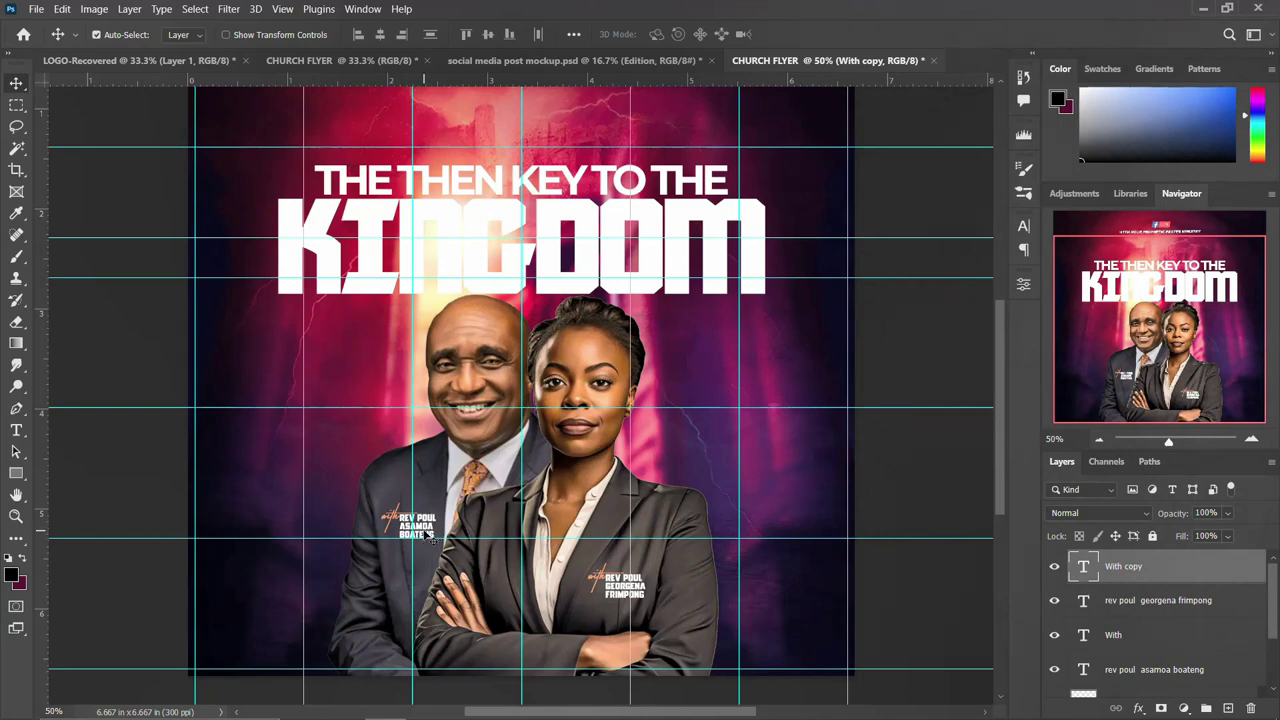
click(431, 537)
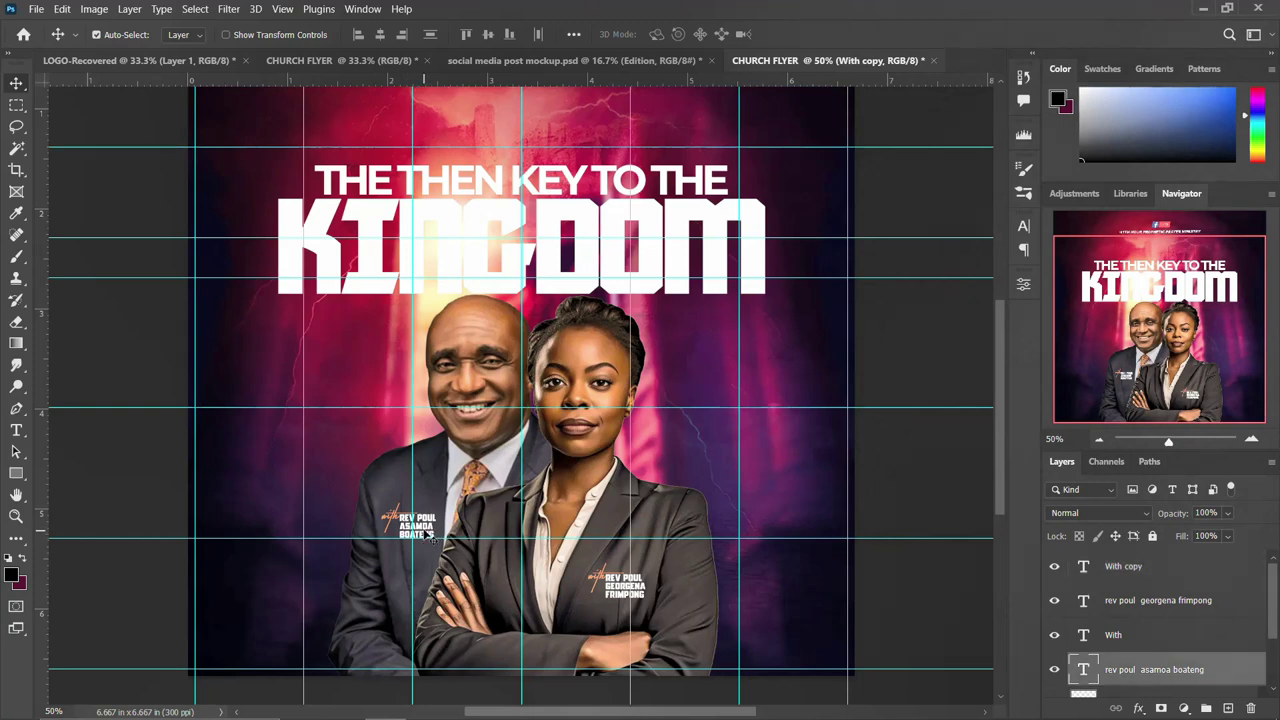
click(1023, 226)
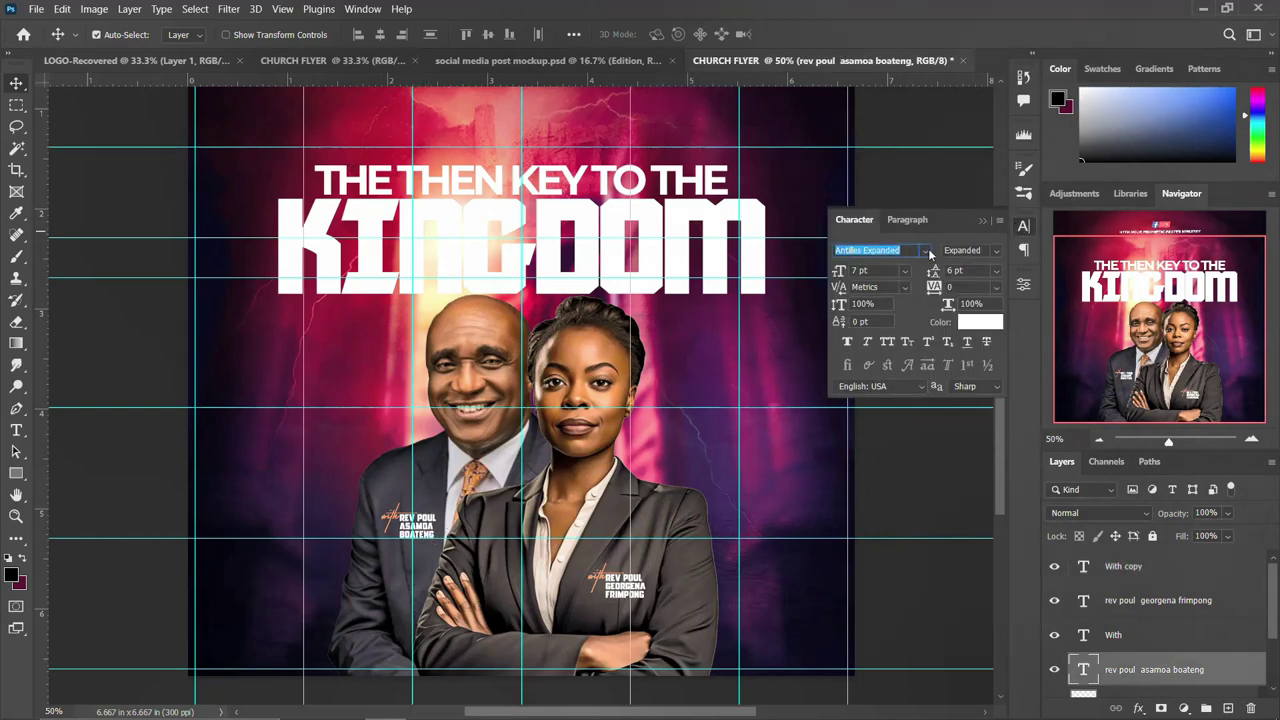
click(1023, 226)
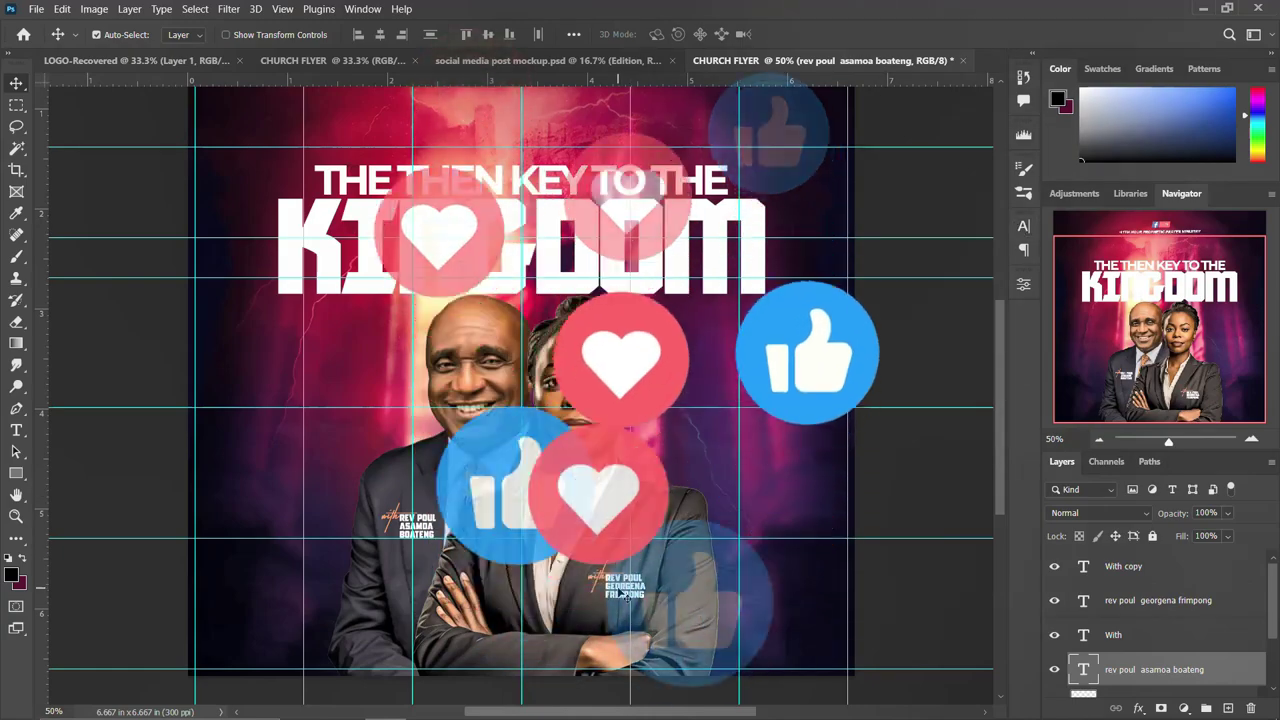
click(1104, 562)
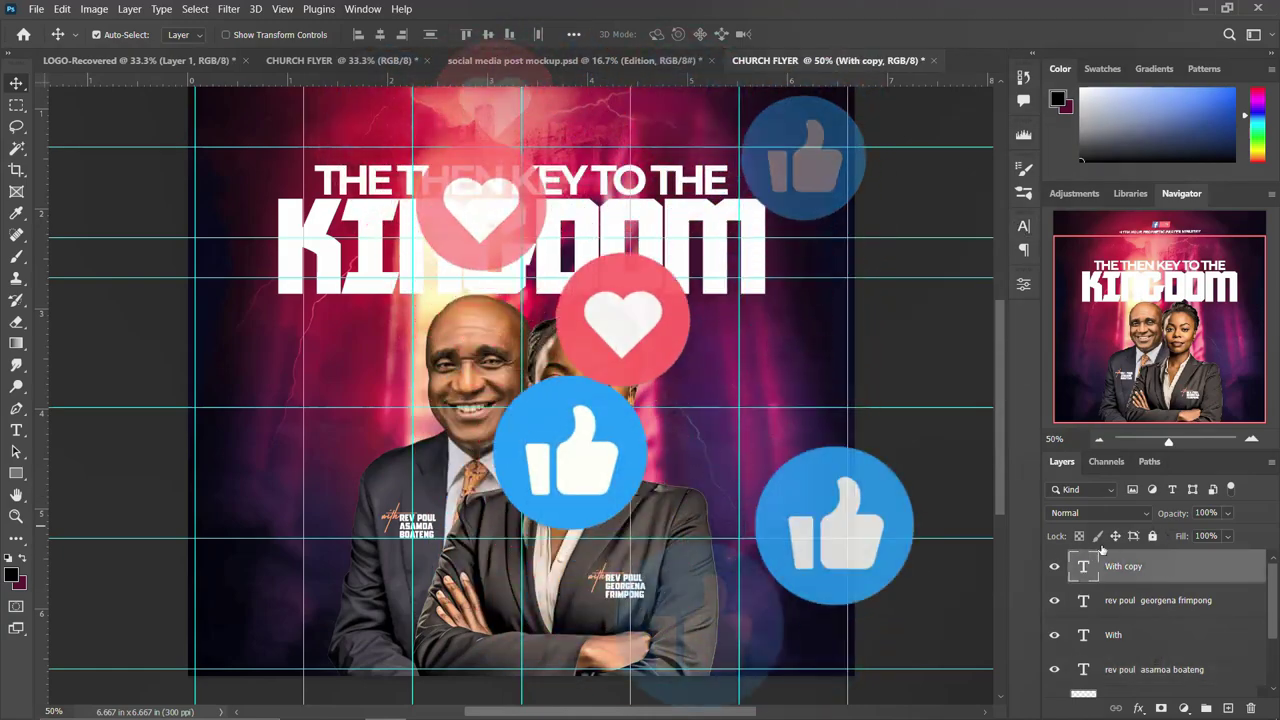
key(ctrl+minus)
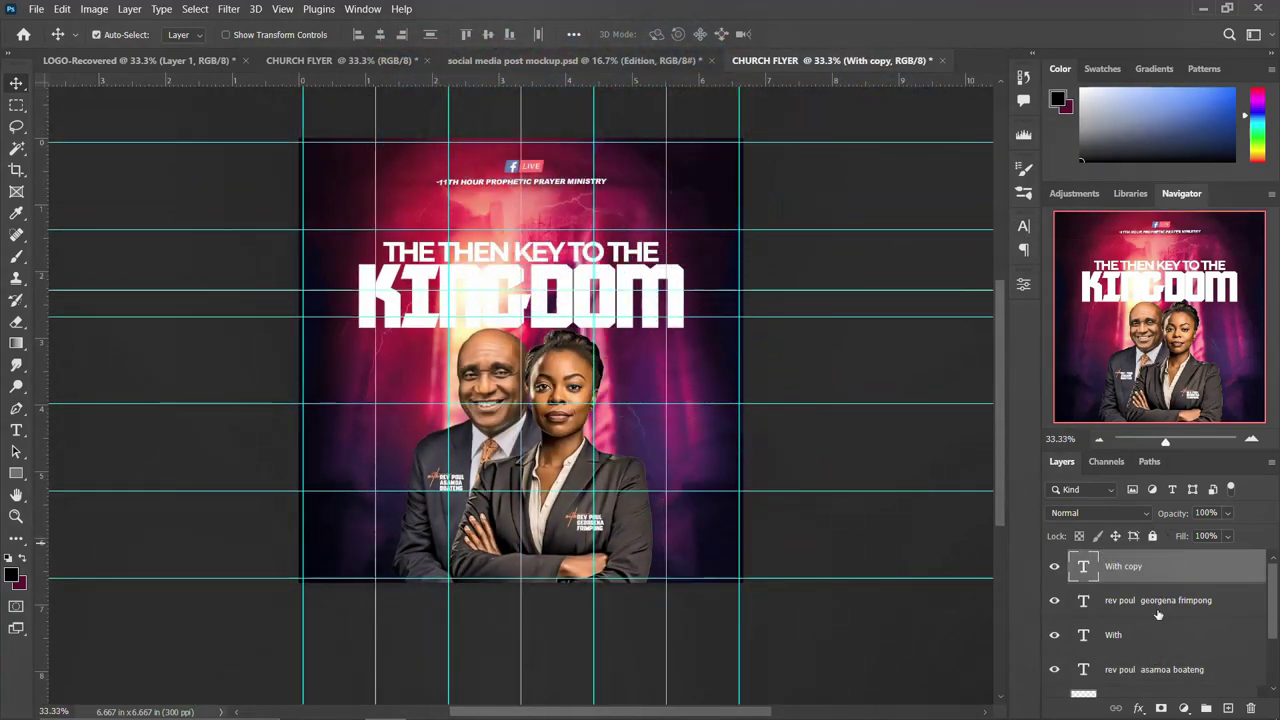
Step: Group Layer 2 through With copy with Ctrl+G and name the group NAMES & IMAGES
scroll(1142, 668, down, 1)
click(1144, 670)
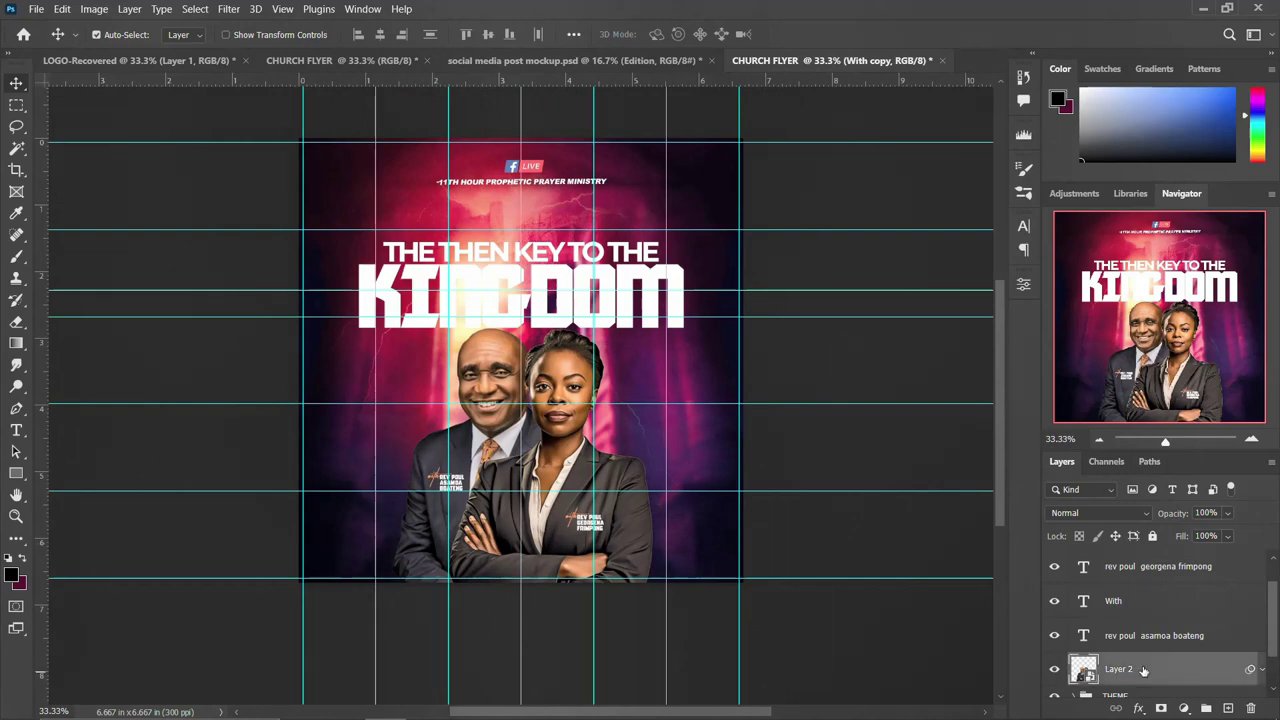
scroll(1144, 670, up, 1)
shift+click(1138, 568)
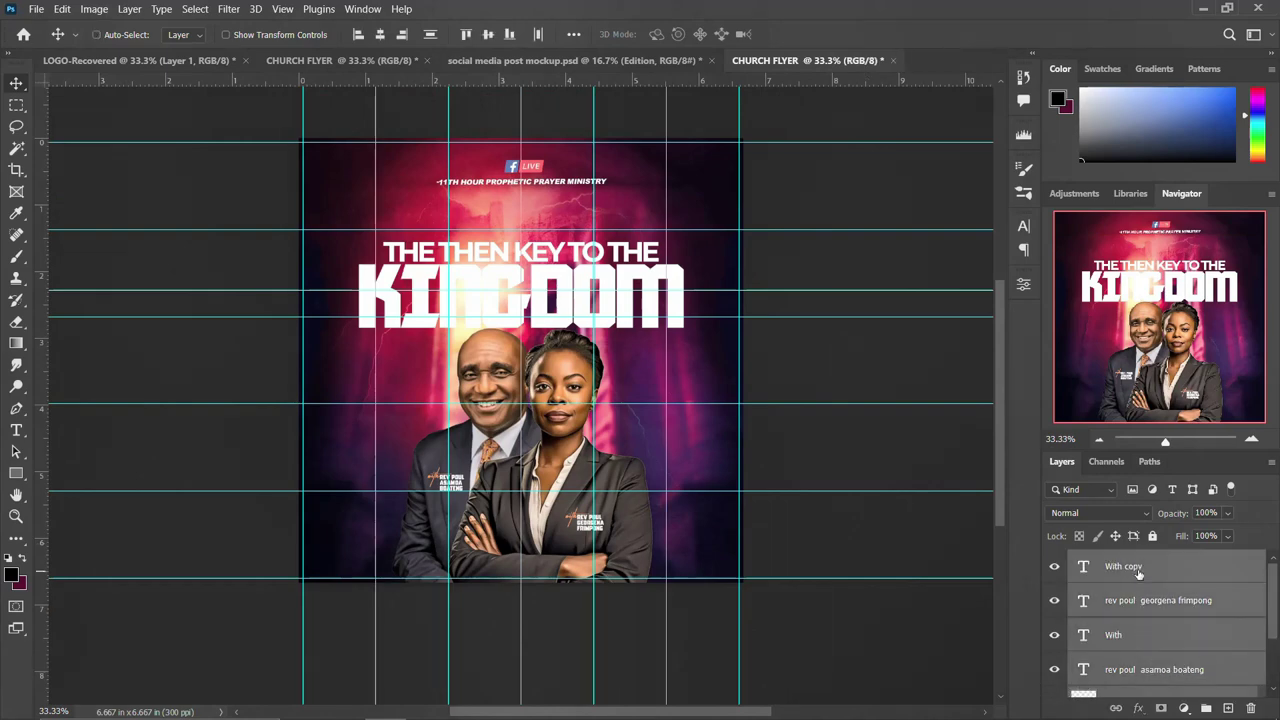
key(ctrl+g)
double_click(1116, 559)
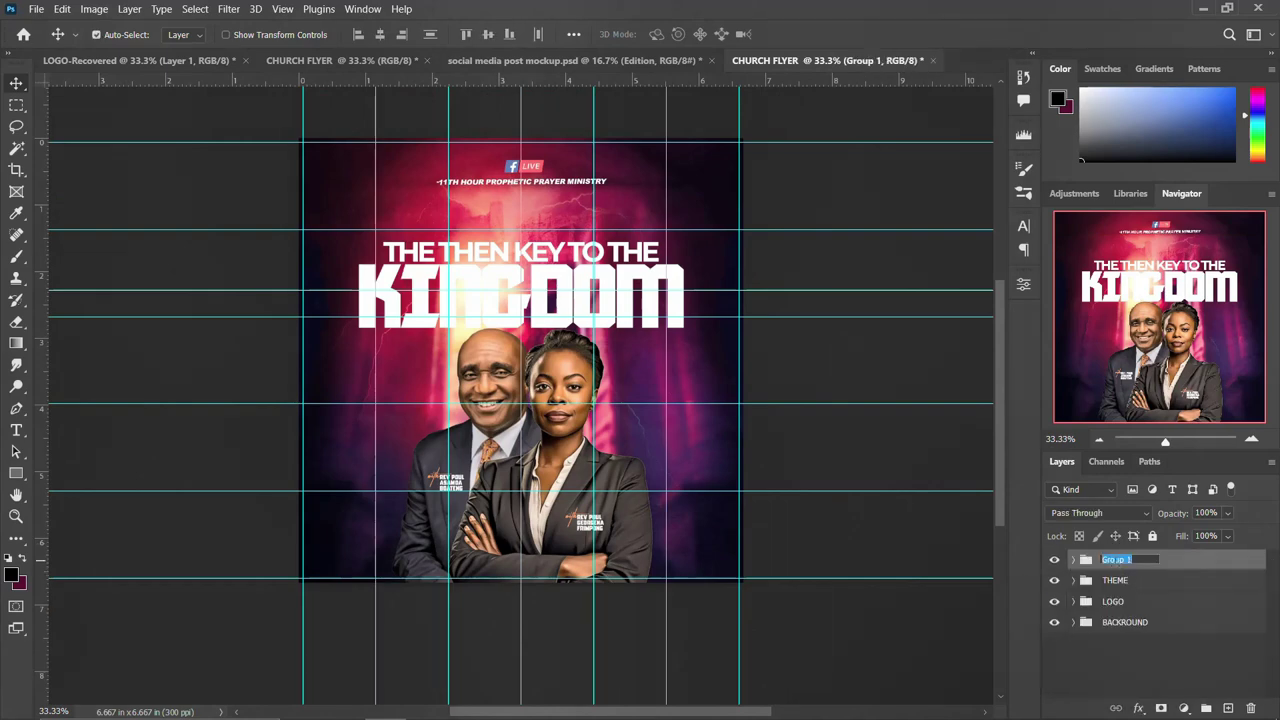
text(NAMES & IMAGES)
key(Return)
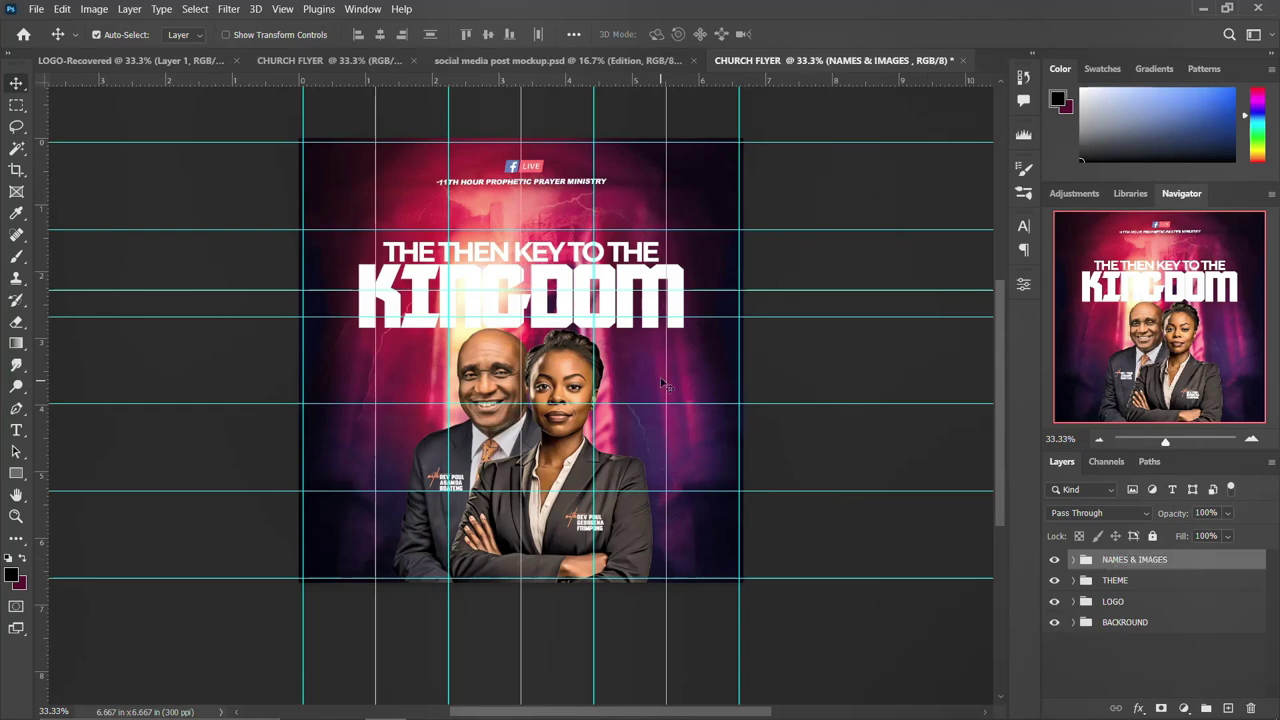
scroll(664, 383, up, 1)
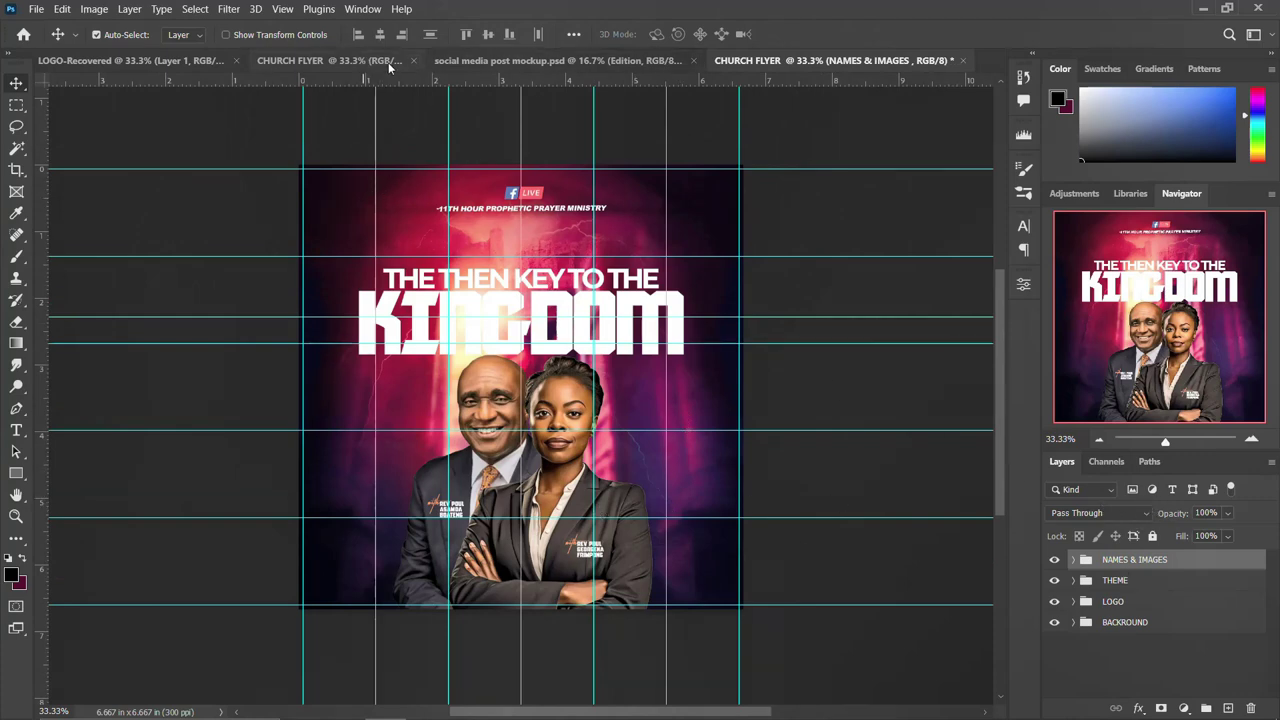
Step: Switch to the other CHURCH FLYER version and browse its NAME AND IMAGE and THEME groups
click(352, 62)
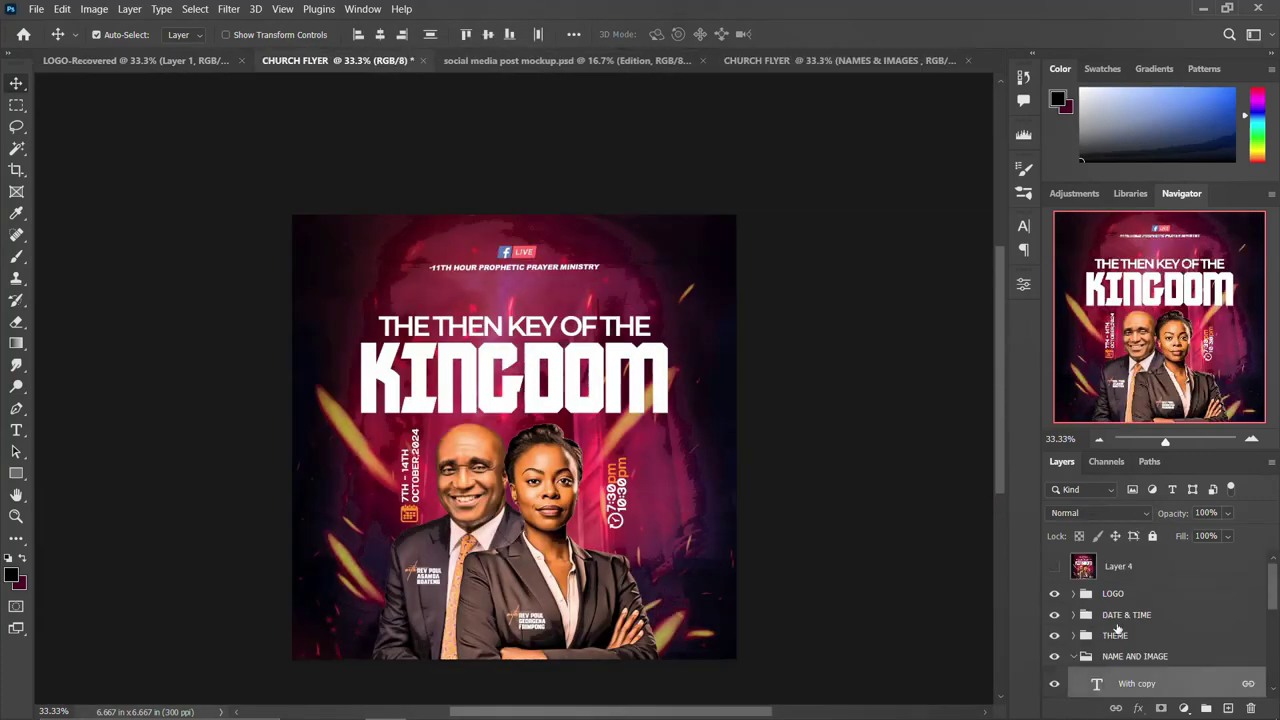
click(1074, 659)
click(1074, 636)
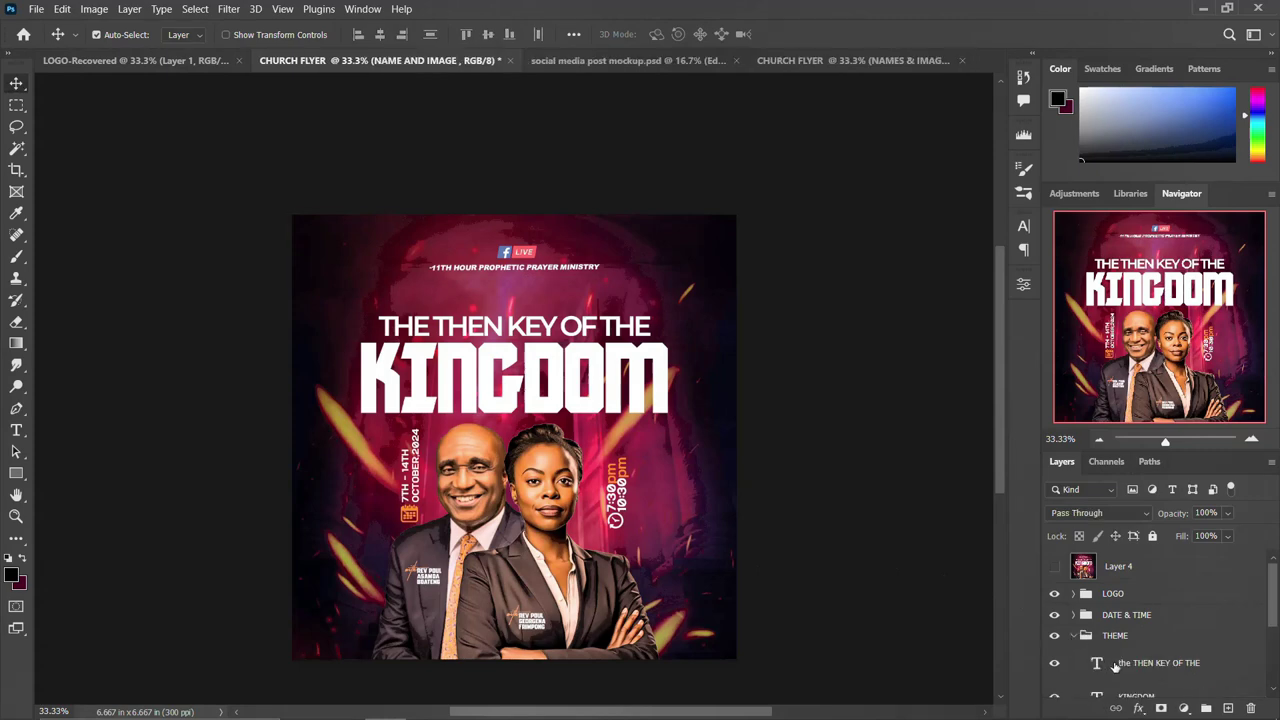
click(1108, 655)
click(1072, 637)
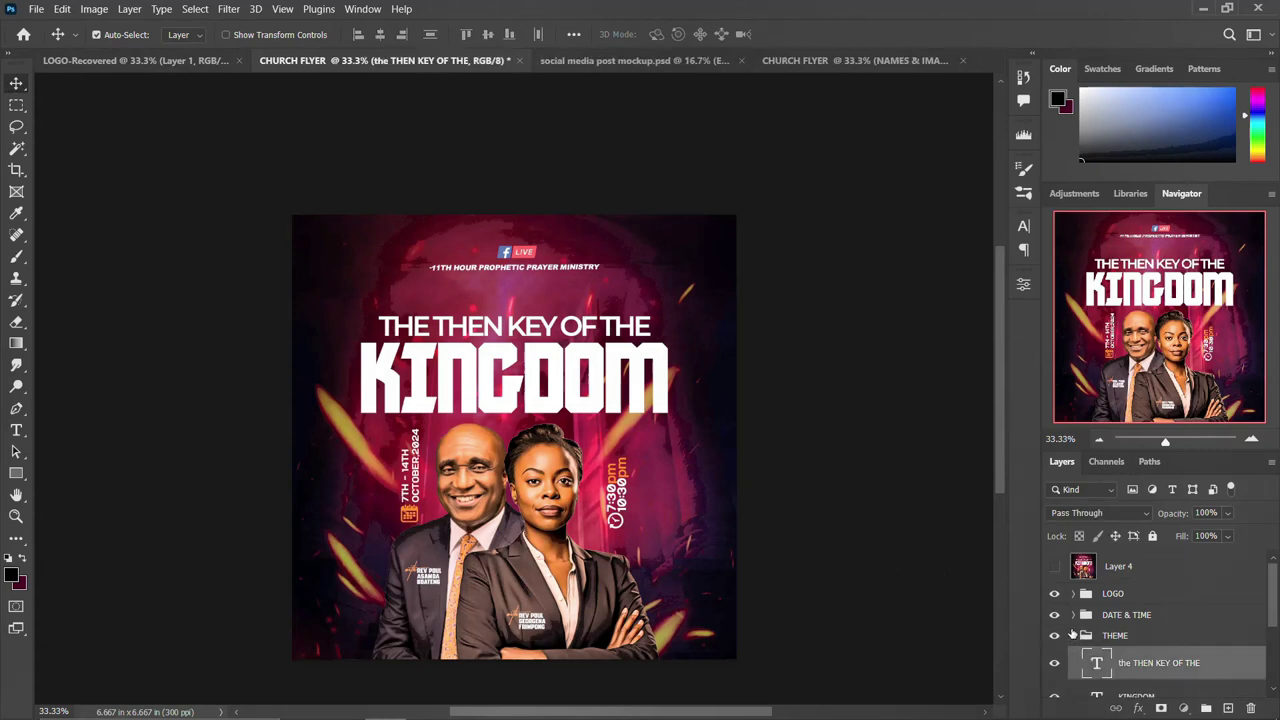
Step: Copy the date, time text and calendar/clock icons into the working flyer beside the portraits
click(1074, 615)
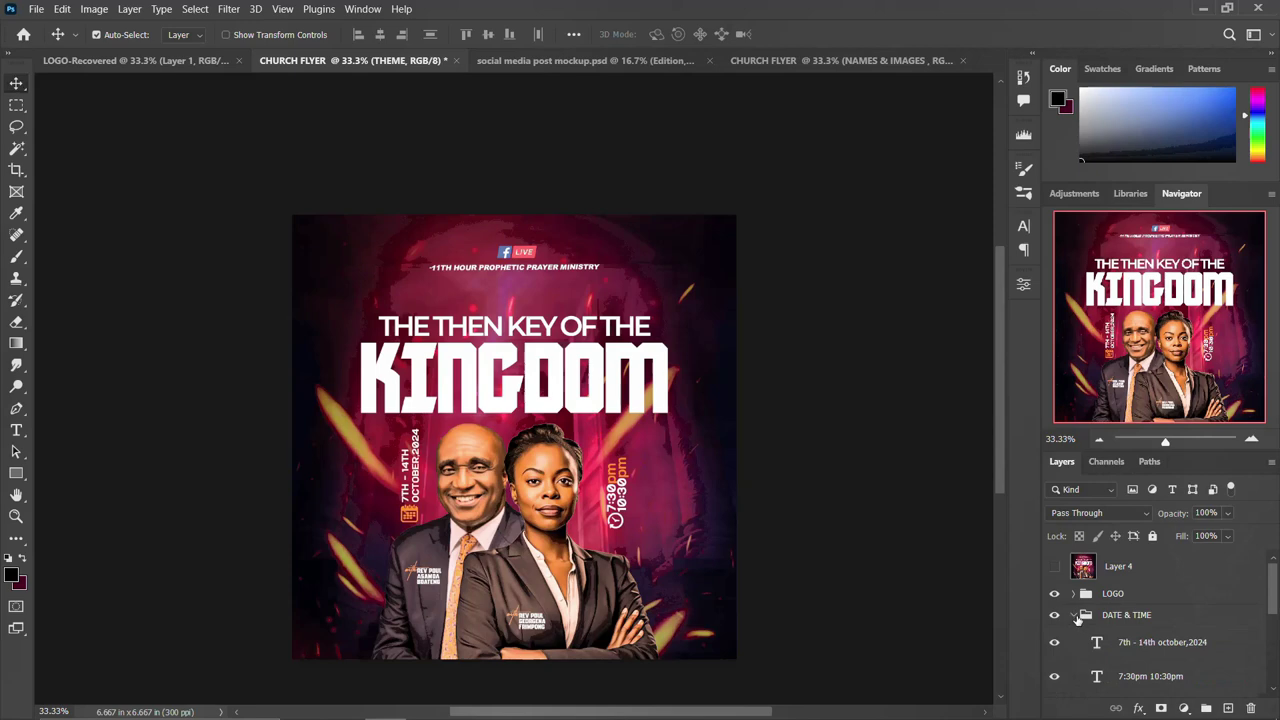
click(1126, 645)
scroll(1128, 648, down, 3)
shift+click(1137, 607)
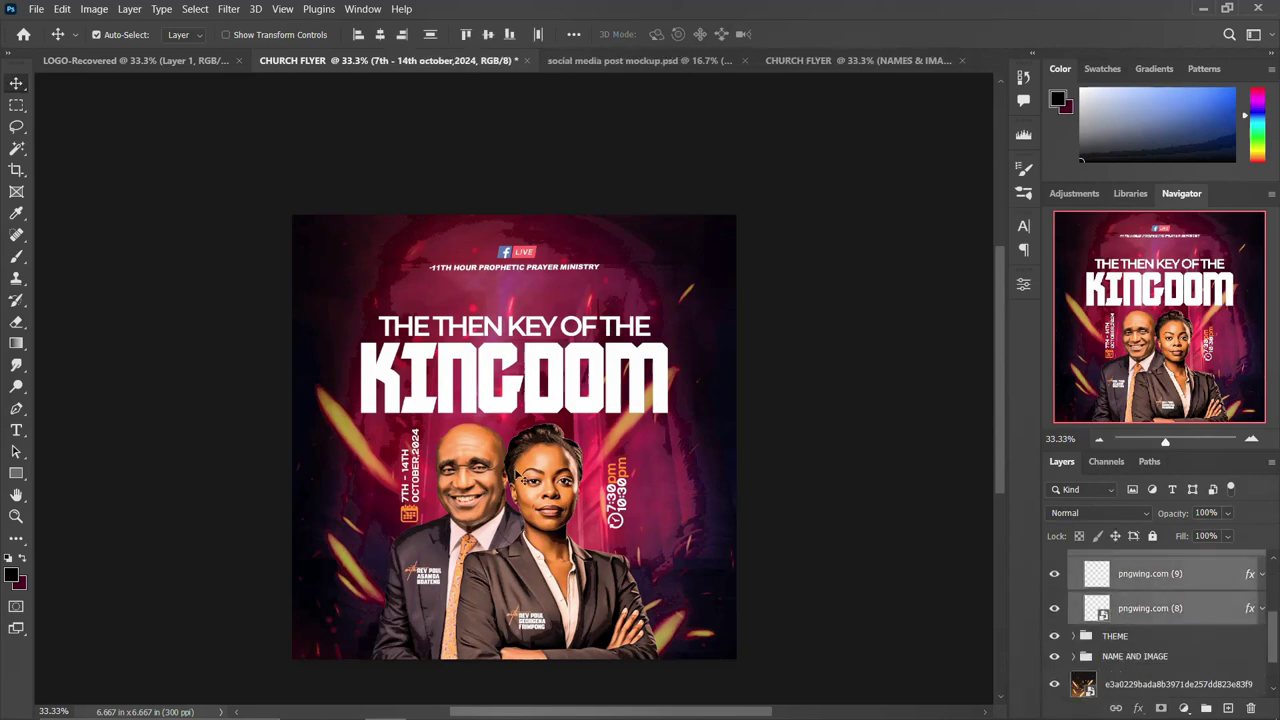
mouse_move(418, 518)
mouse_down()
mouse_move(473, 127)
mouse_move(790, 66)
mouse_move(552, 272)
mouse_move(410, 522)
mouse_up()
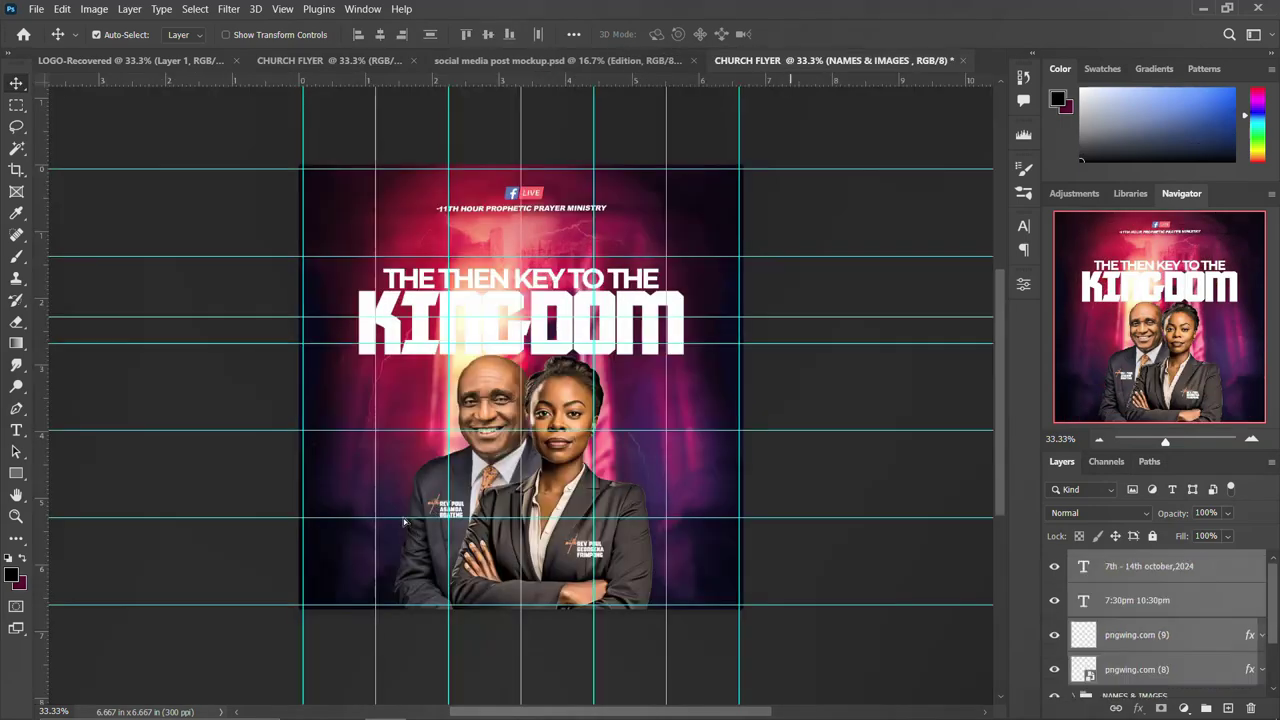
drag(515, 517, 623, 408)
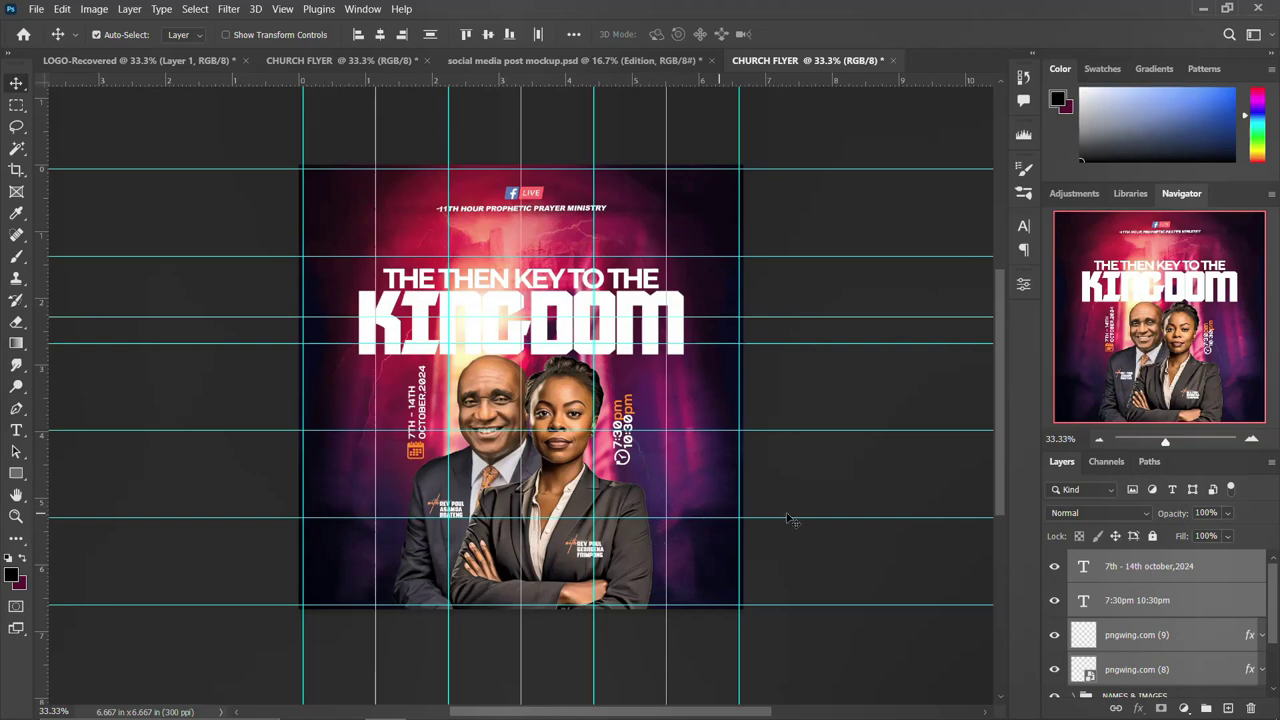
Step: Group the date and time layers and name the group DATE & TIME
key(ctrl+g)
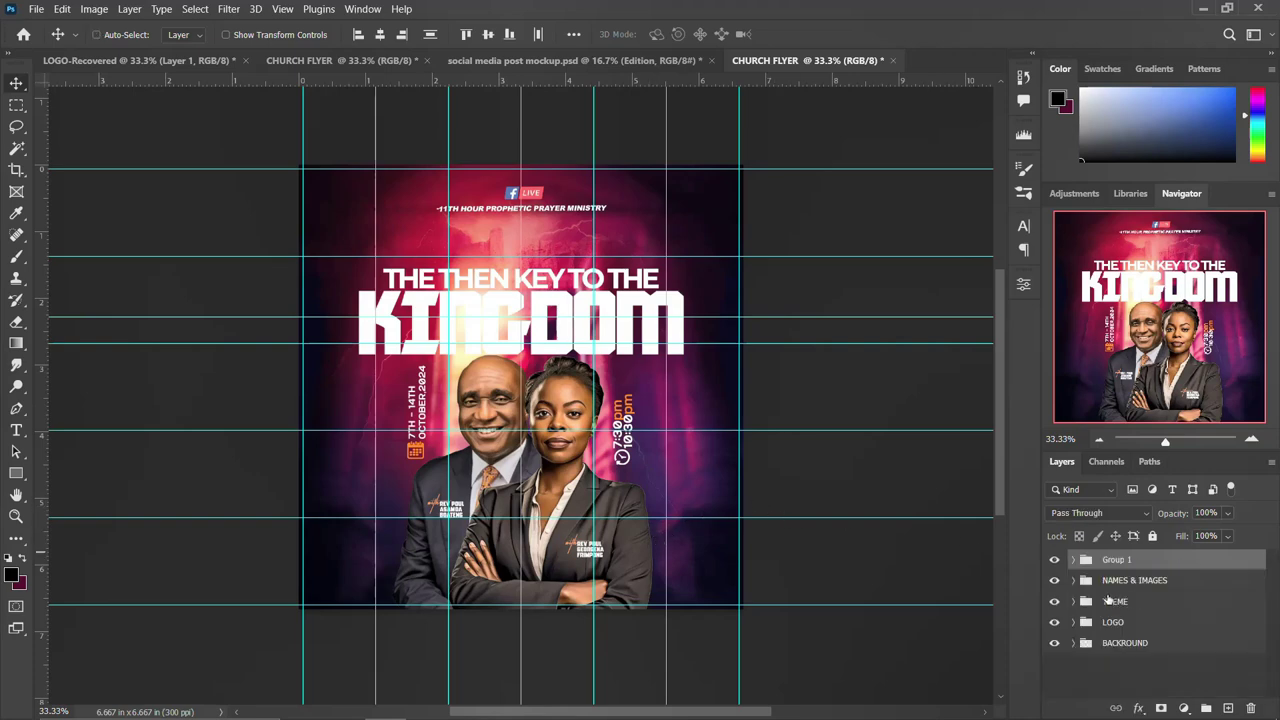
double_click(1116, 560)
text(DATE &)
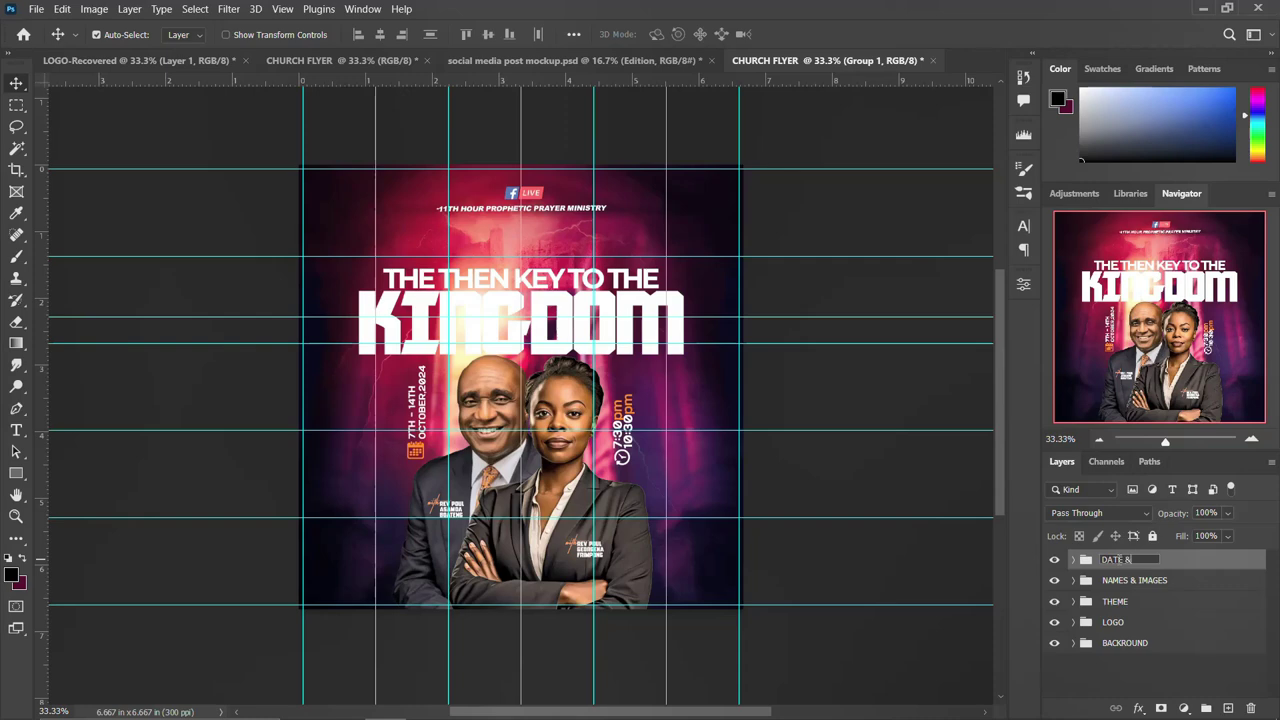
text( TIME)
key(Return)
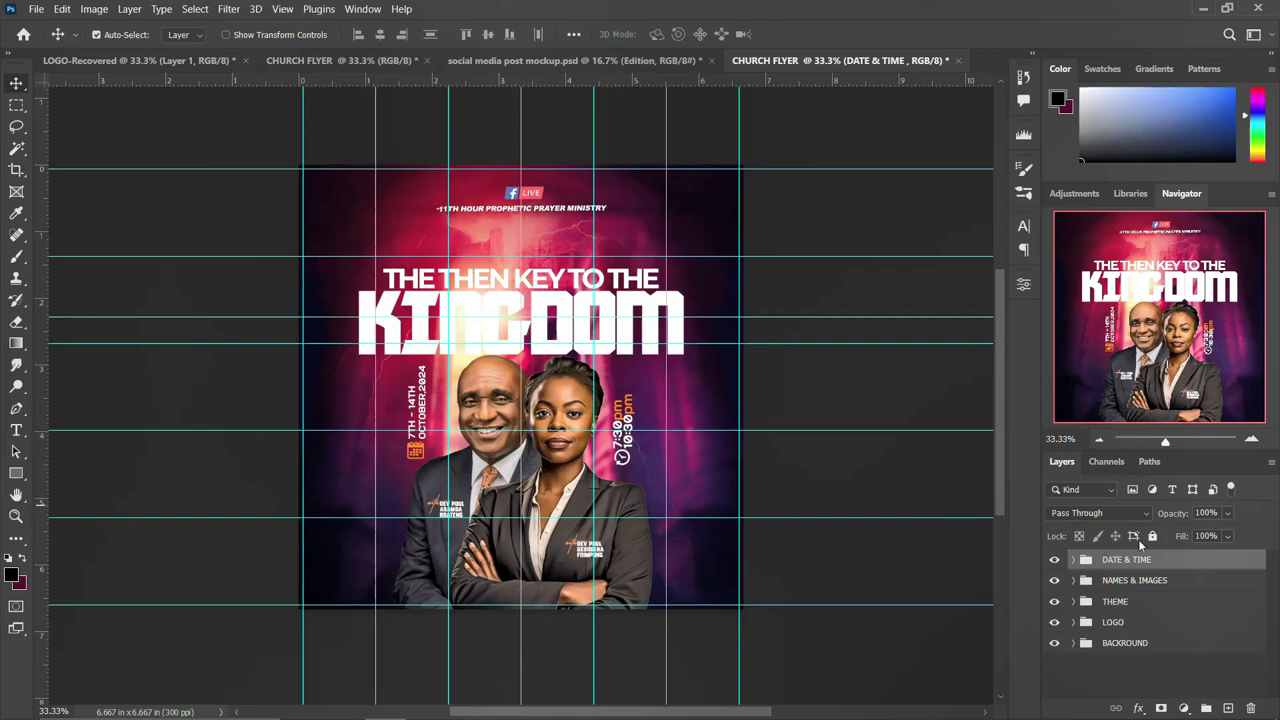
Step: Drag the fire-sparks image from the THE KEY OF THE KINGDOM folder onto the flyer
mouse_move(360, 716)
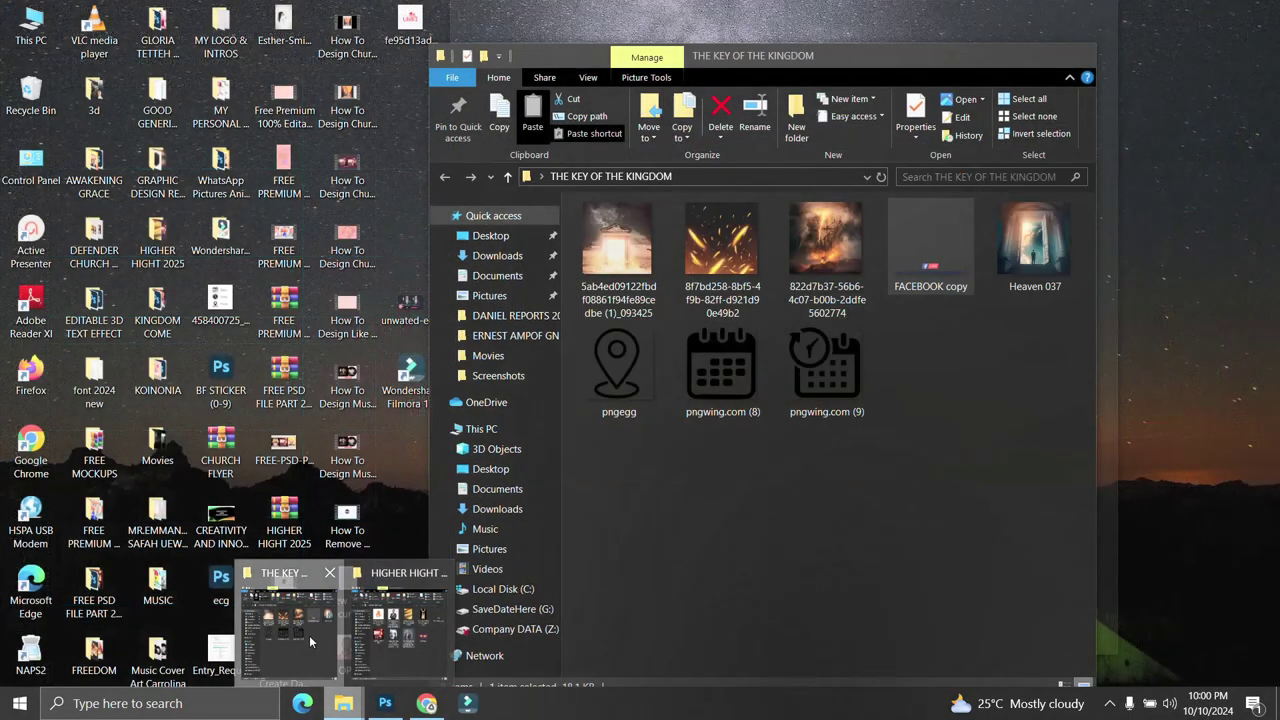
click(309, 635)
click(733, 240)
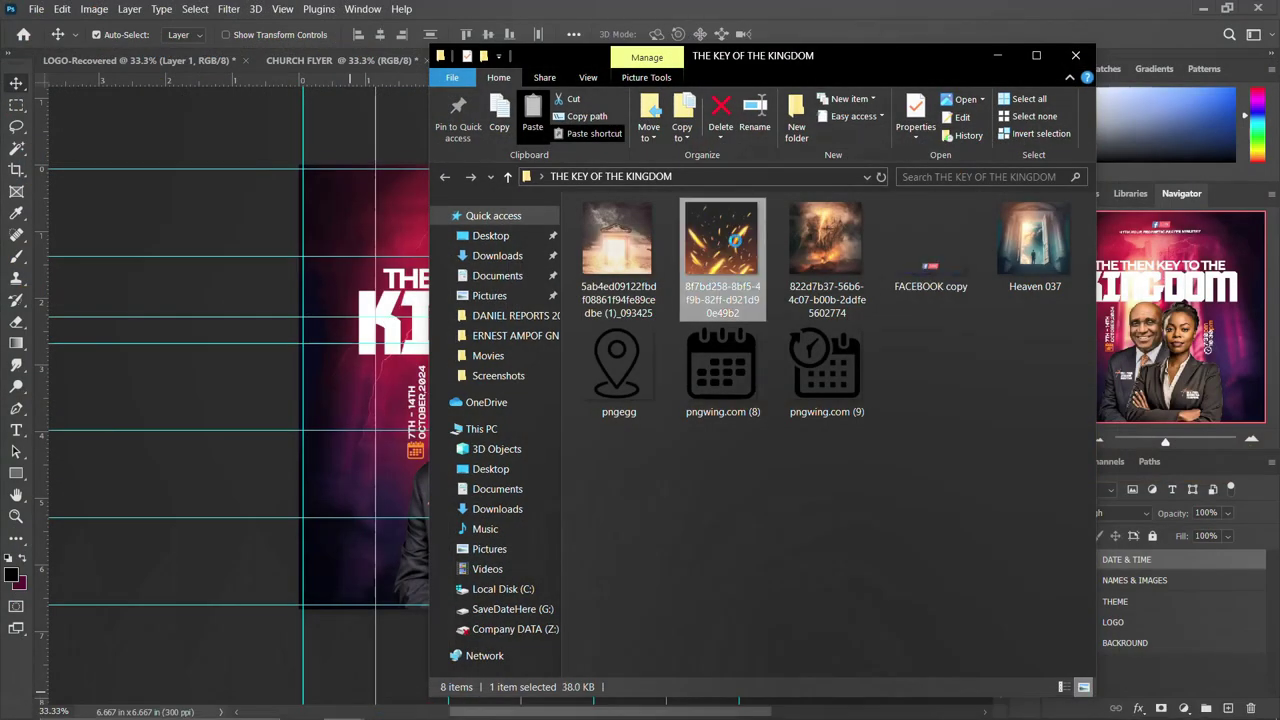
drag(733, 253, 397, 410)
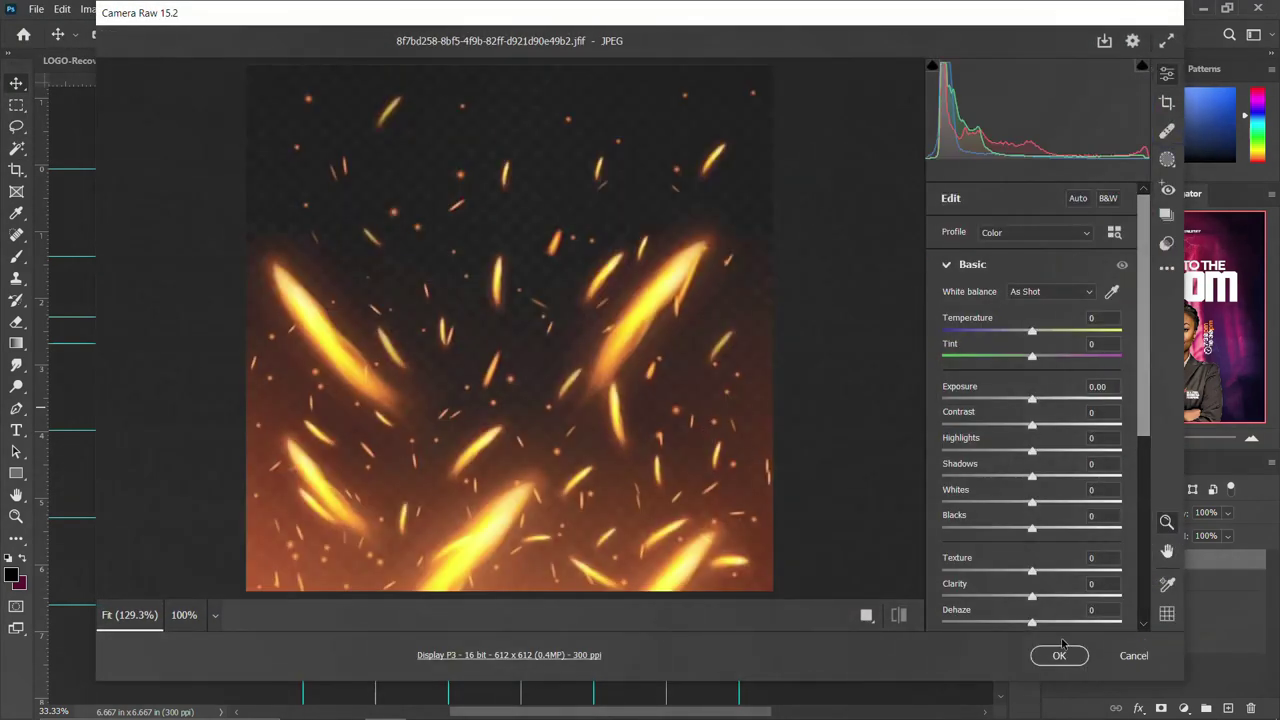
Step: Accept the sparks image unchanged in Camera Raw and scale it to about 331.75% to cover the square
click(1060, 655)
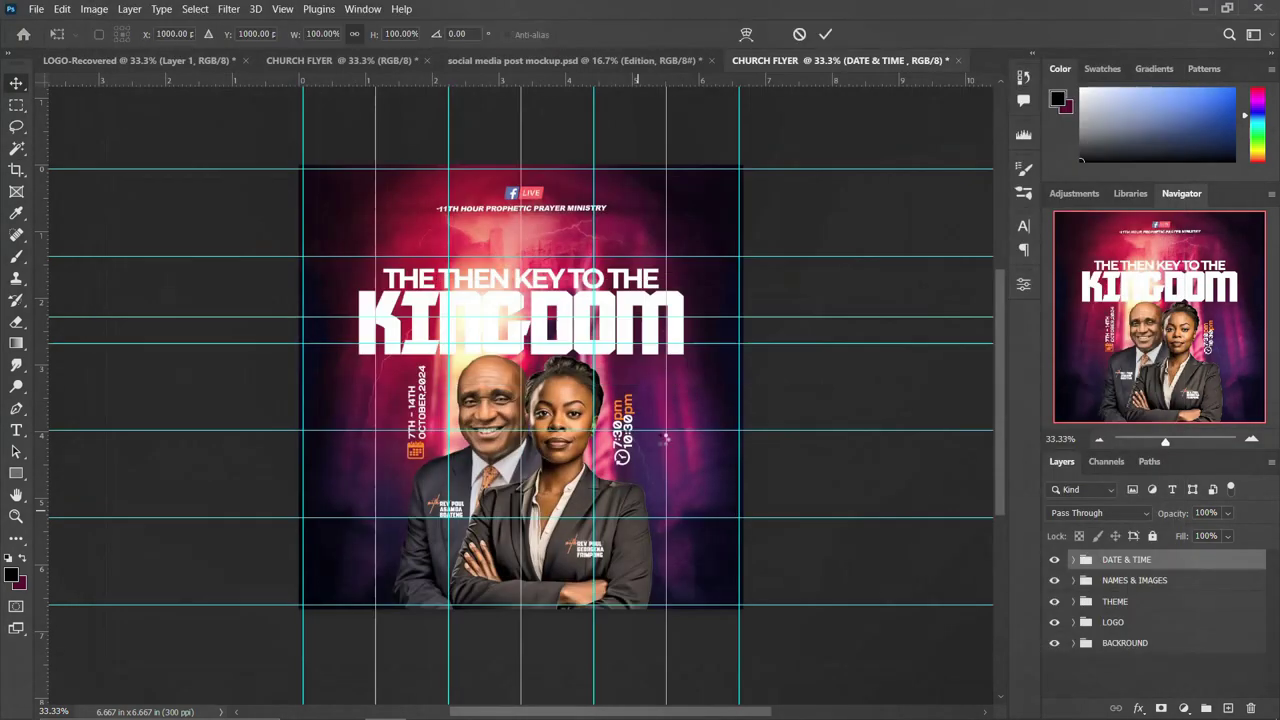
drag(594, 458, 749, 609)
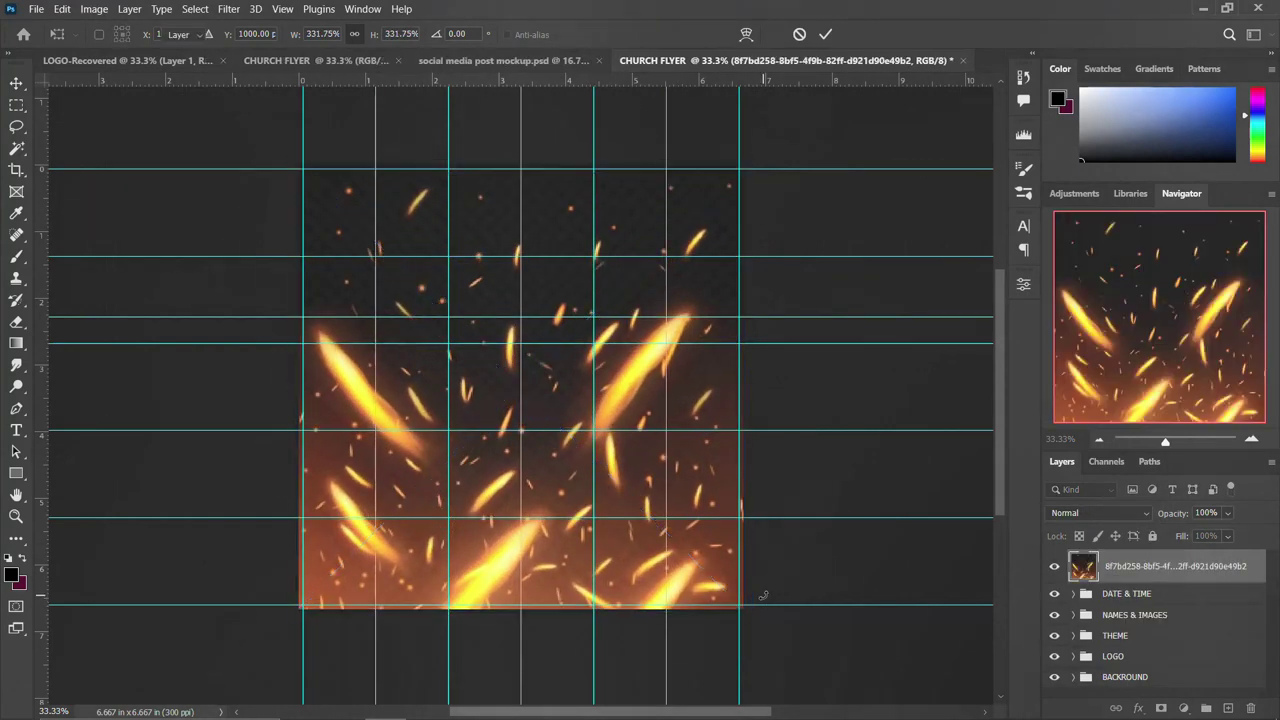
key(Return)
click(1128, 513)
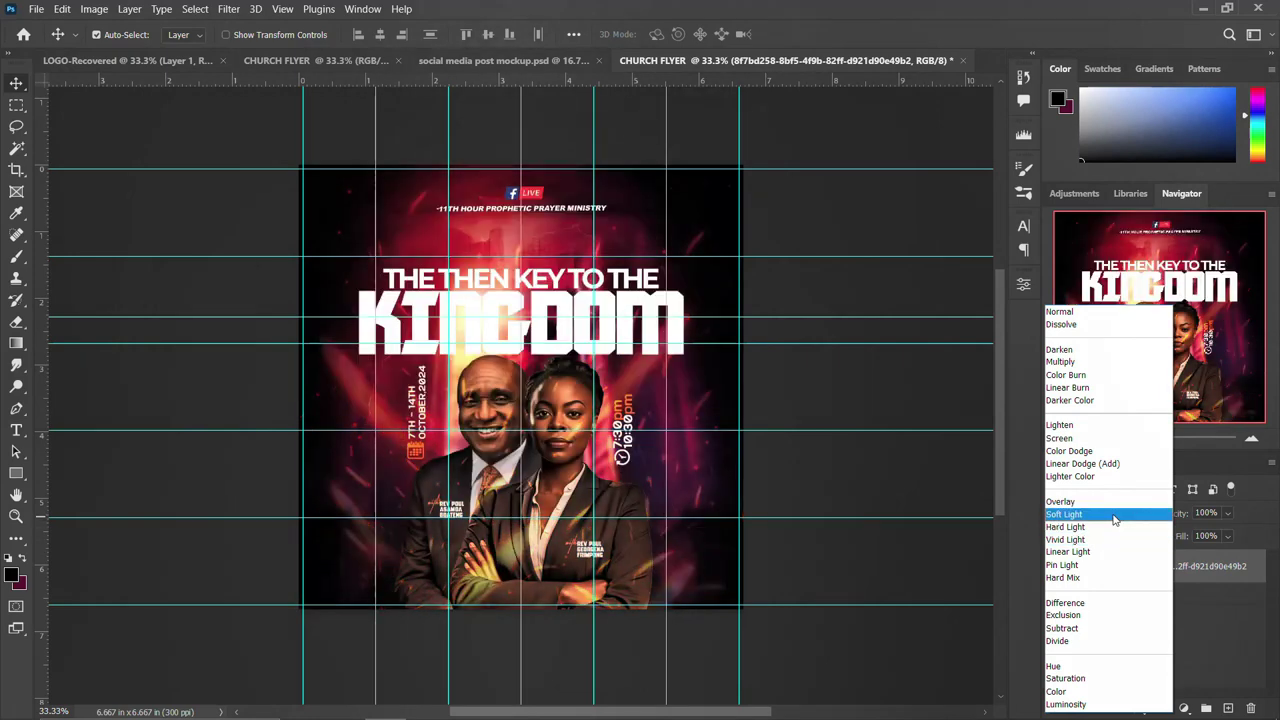
Step: Blend the sparks in Soft Light, add a white layer mask, and choose the Soft Round brush
click(1114, 516)
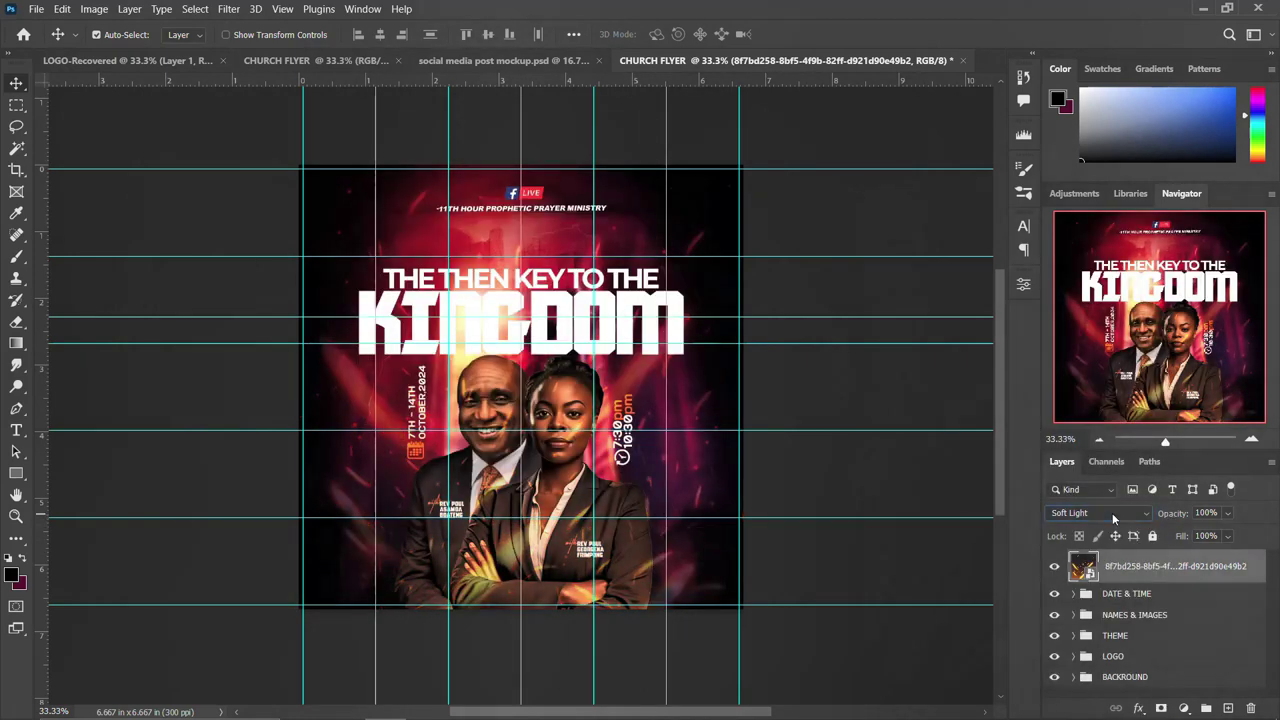
click(1159, 708)
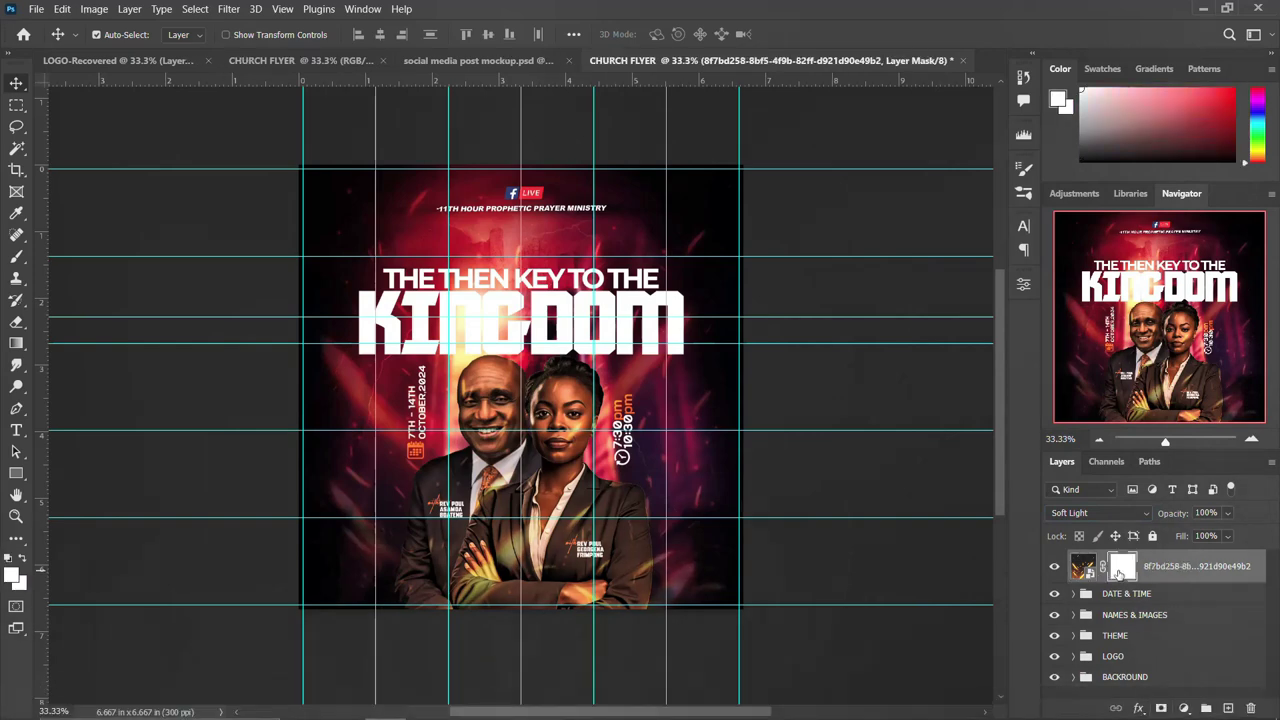
key(b)
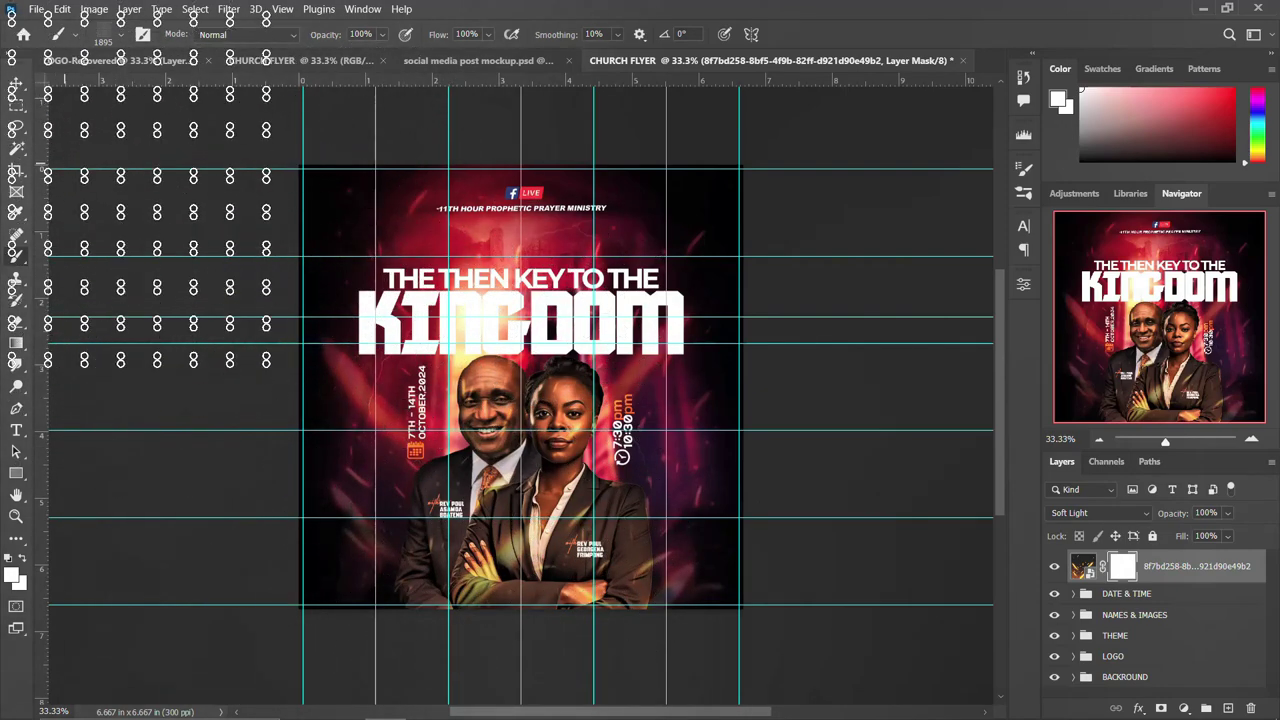
click(118, 35)
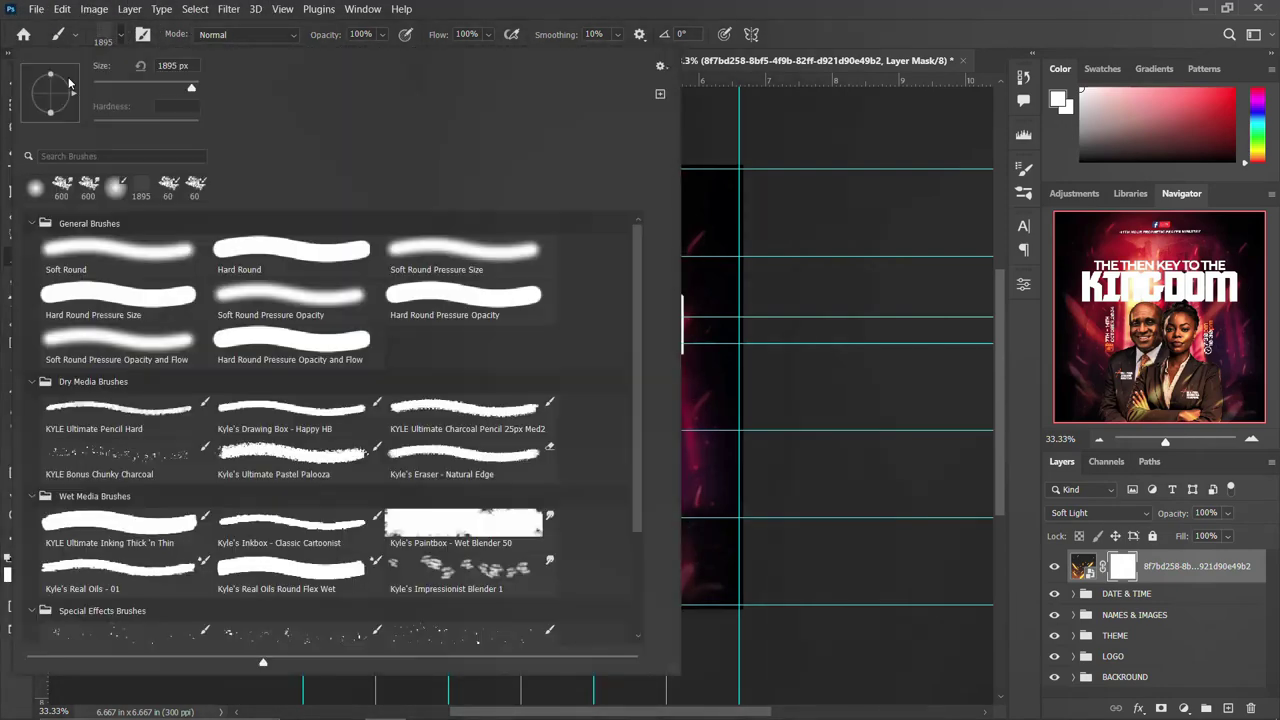
click(108, 39)
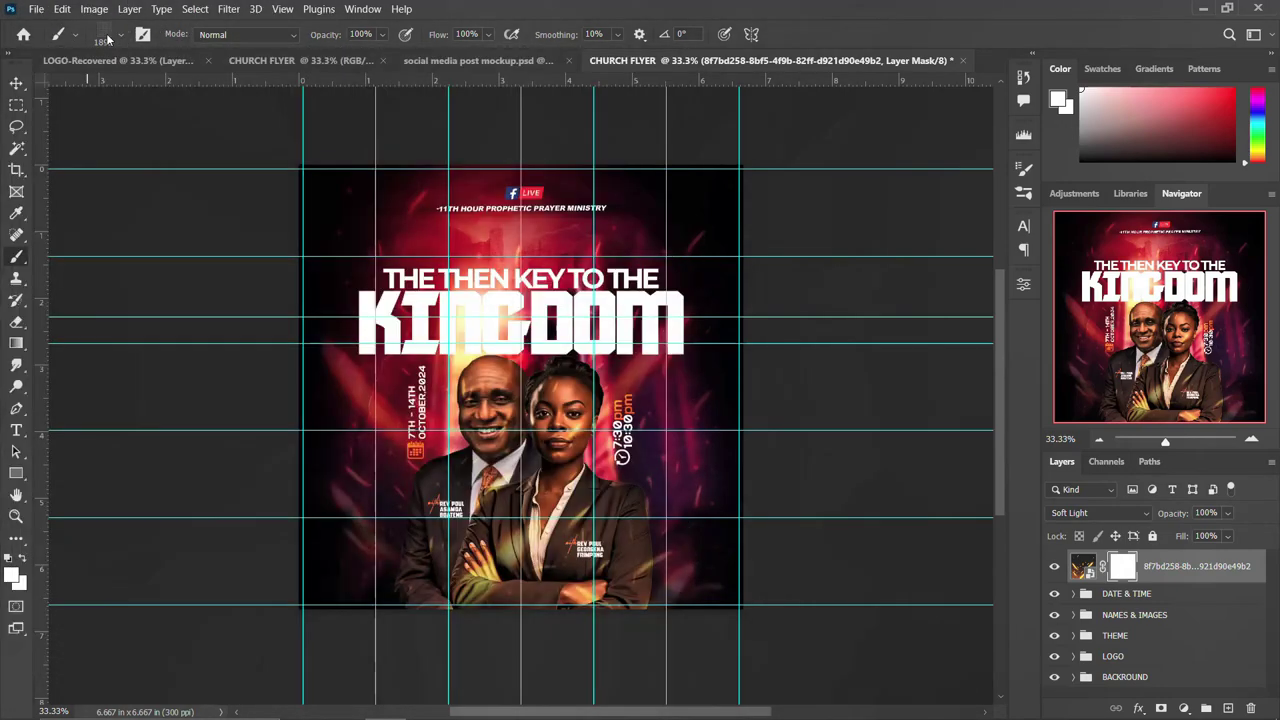
click(103, 39)
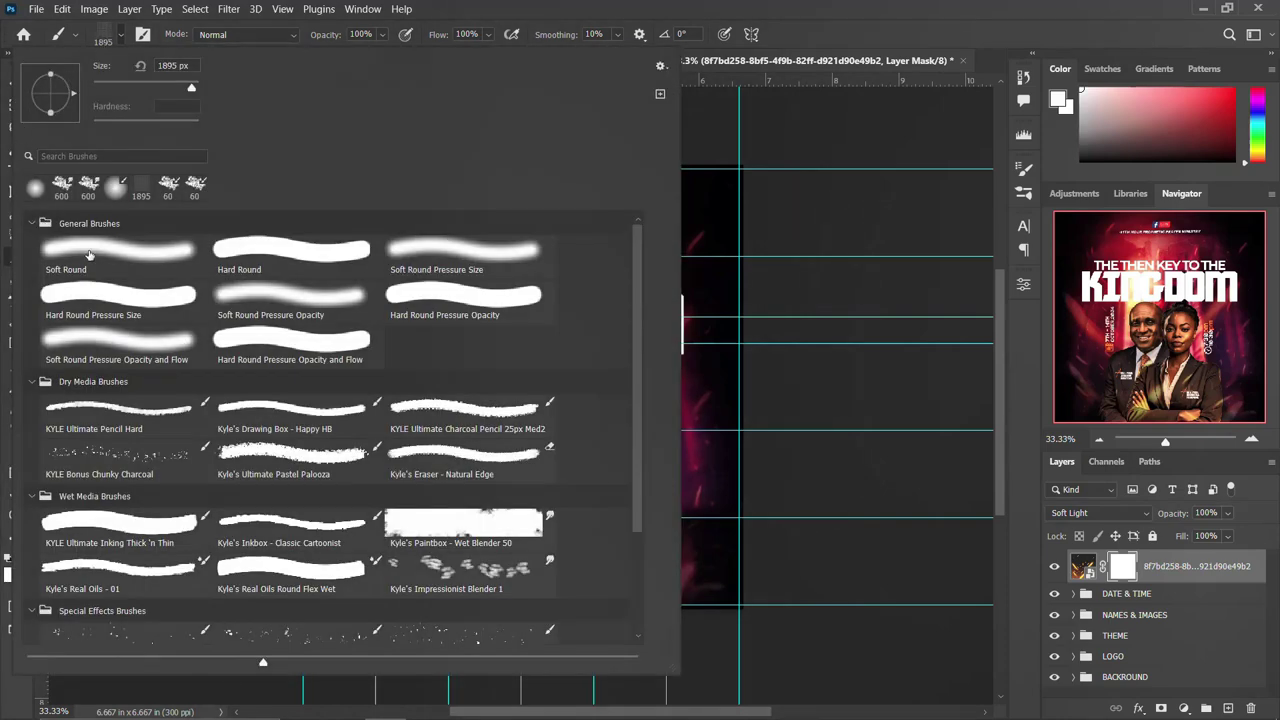
click(34, 224)
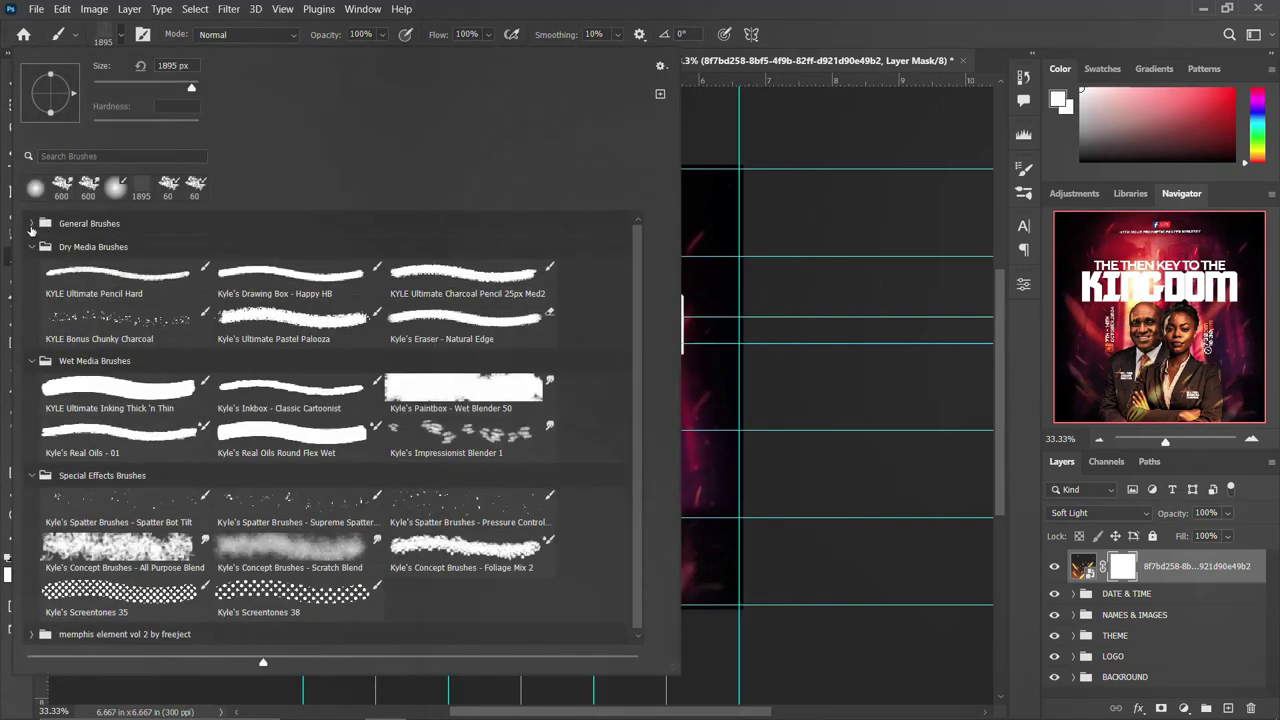
click(32, 225)
click(118, 250)
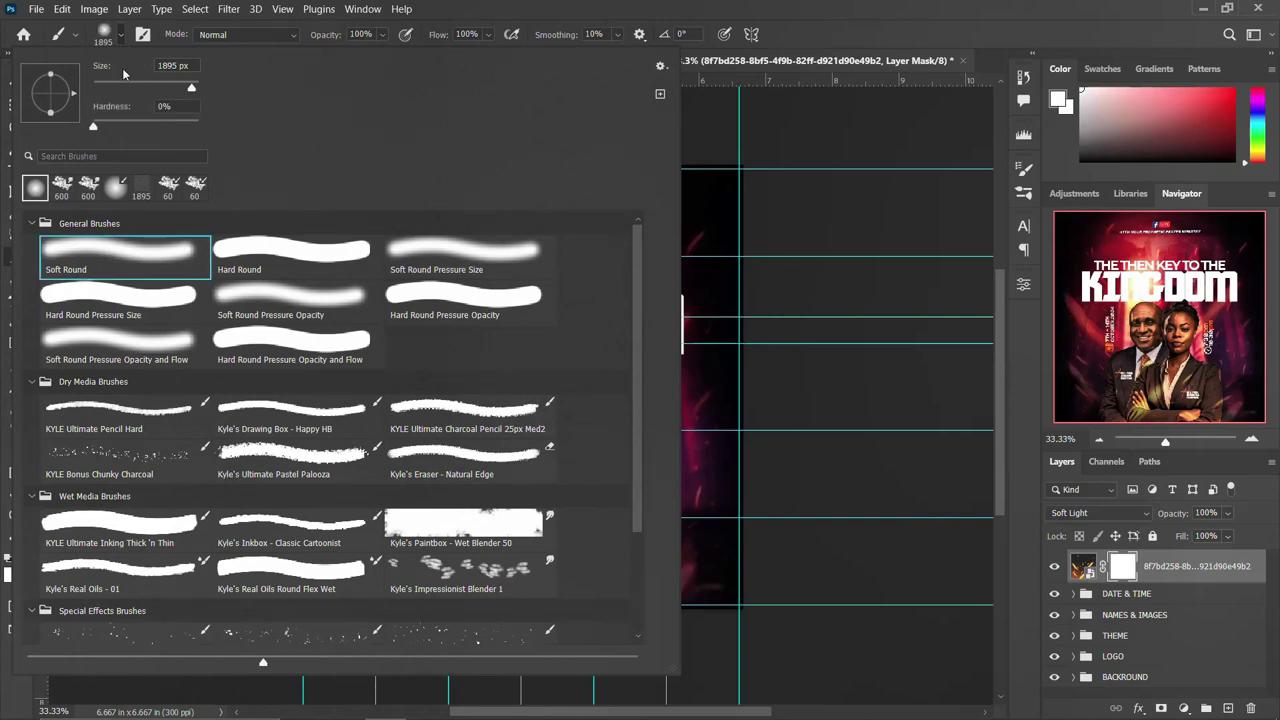
click(101, 35)
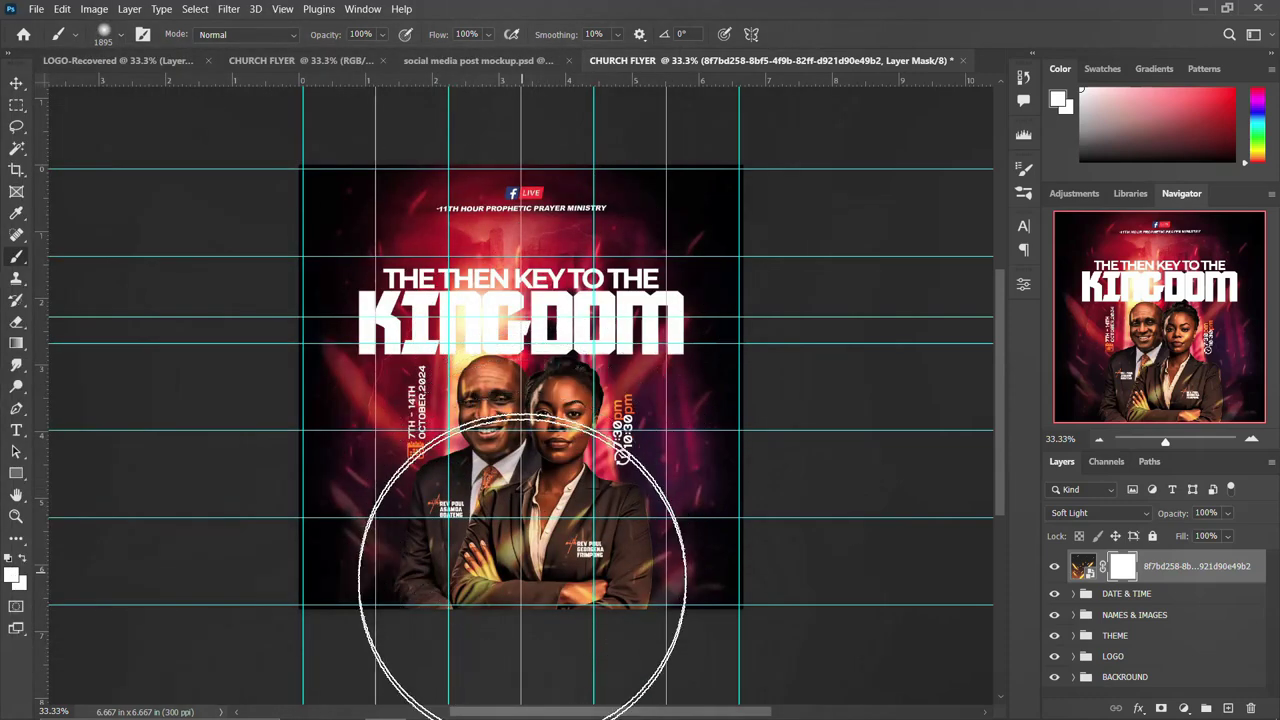
Step: With a smaller brush in black #000000, paint the mask to clear sparks from the couple
key(bracketleft)
key(bracketleft)
key(bracketleft)
key(bracketleft)
key(bracketleft)
key(bracketleft)
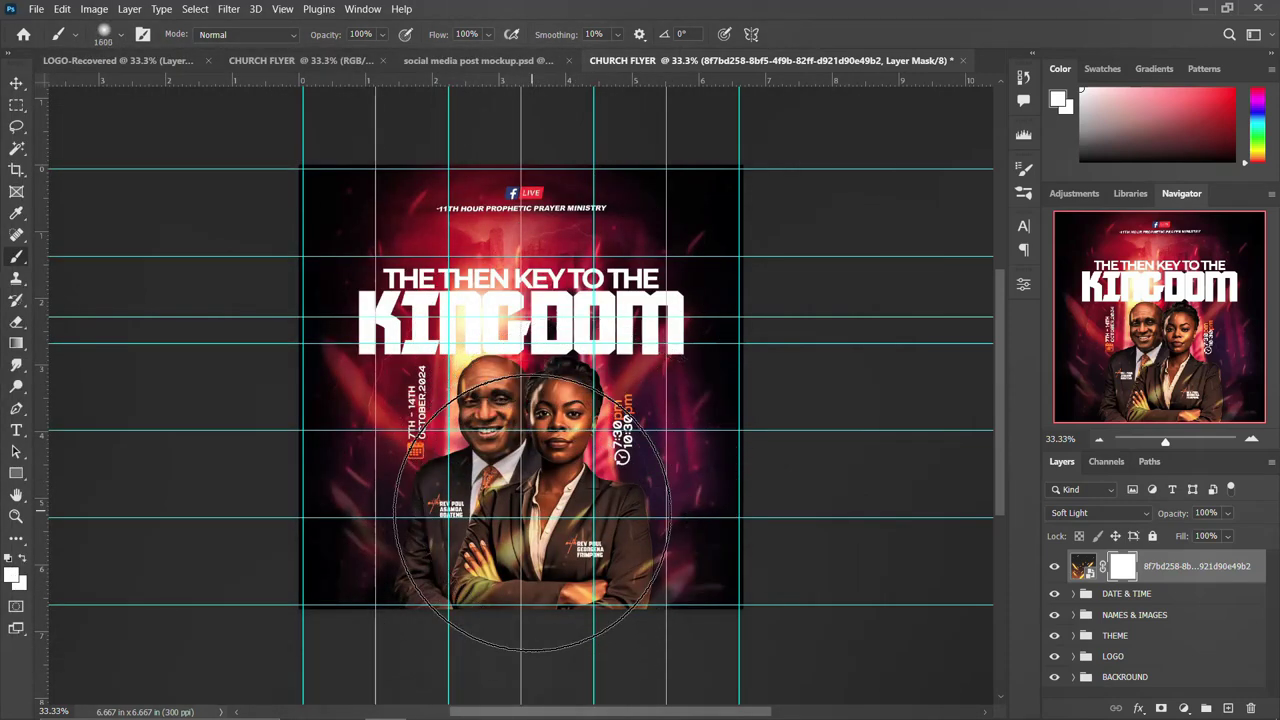
key(bracketleft)
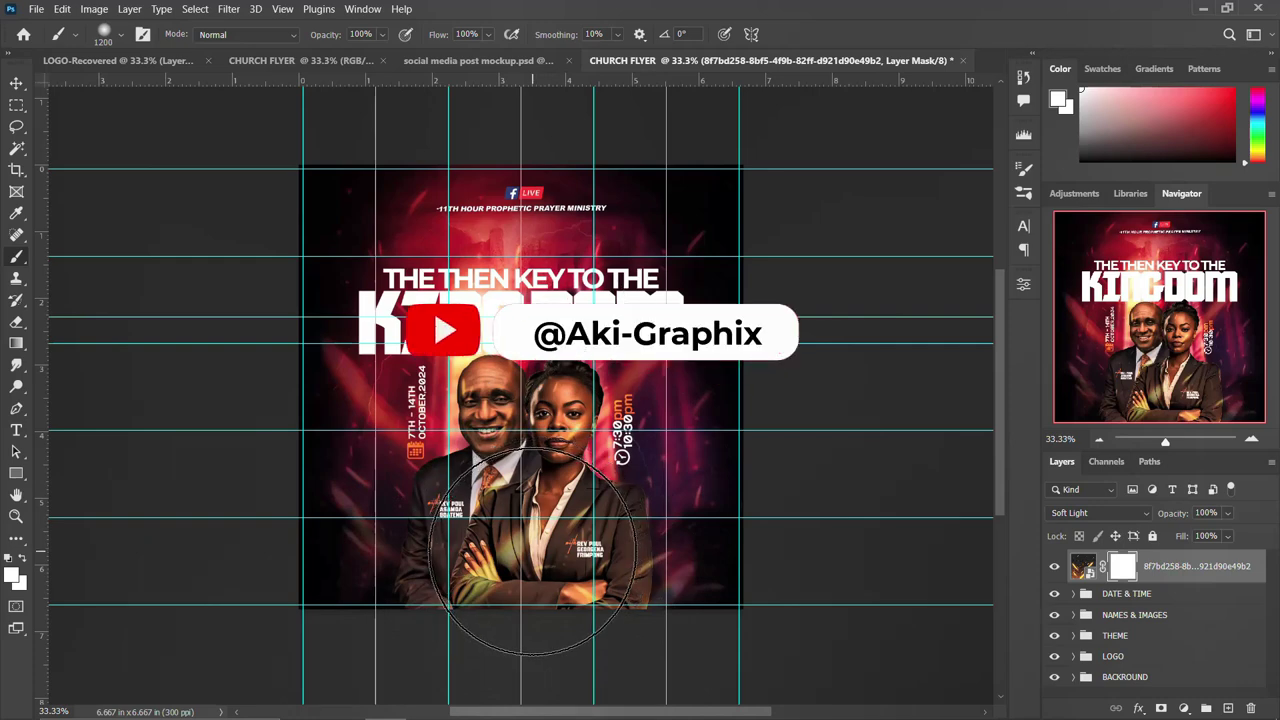
click(13, 575)
text(000000)
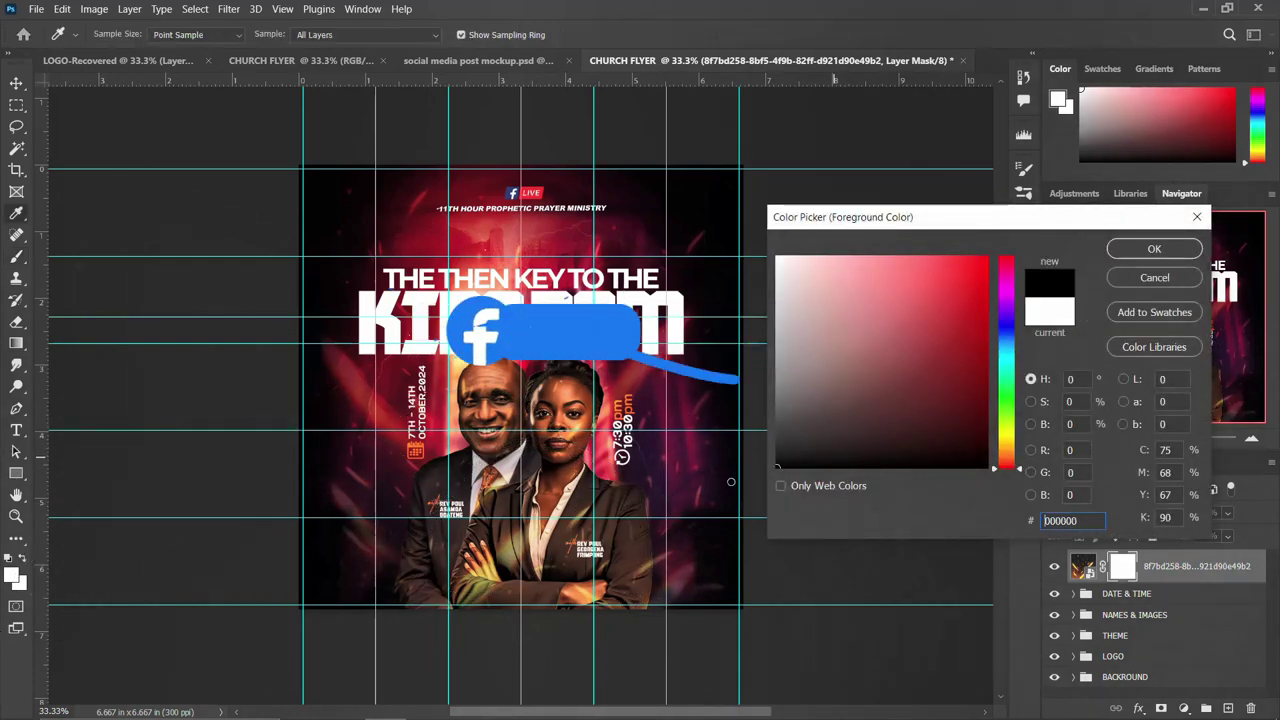
click(1156, 248)
key(b)
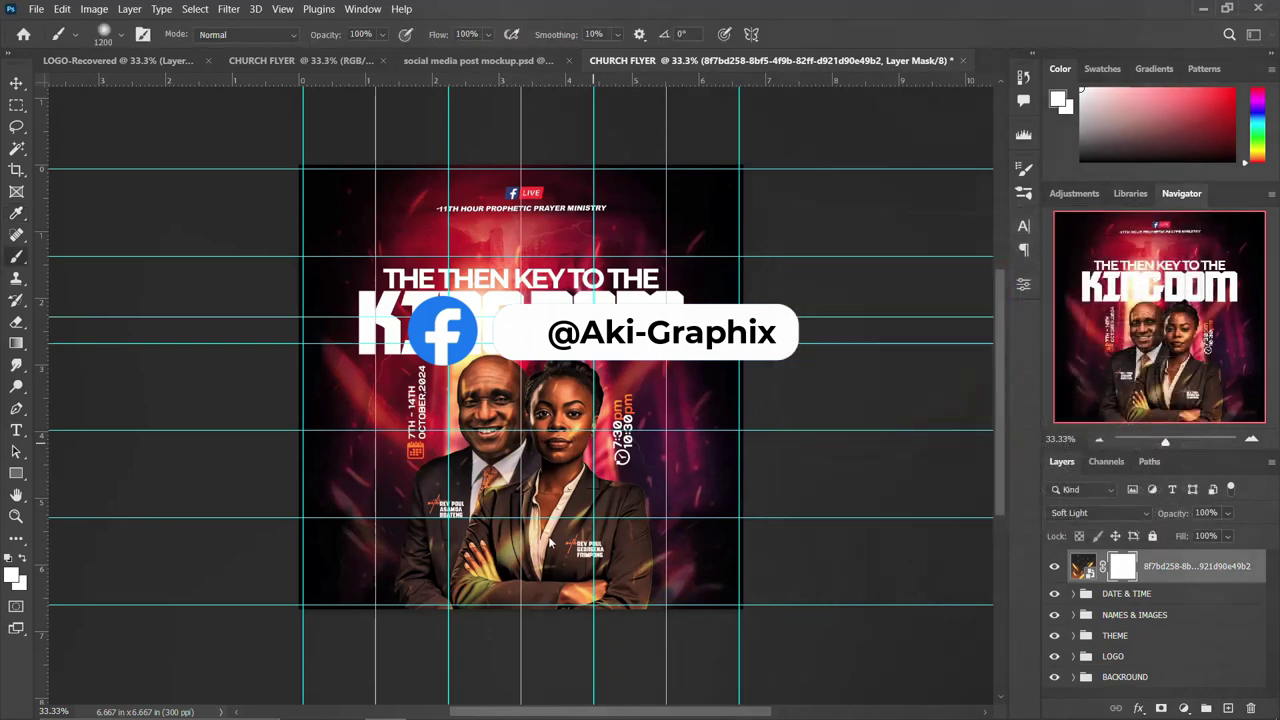
mouse_move(520, 515)
mouse_down()
mouse_move(460, 540)
mouse_move(386, 634)
mouse_move(465, 557)
mouse_move(449, 500)
mouse_move(557, 514)
mouse_move(486, 514)
mouse_move(502, 541)
mouse_up()
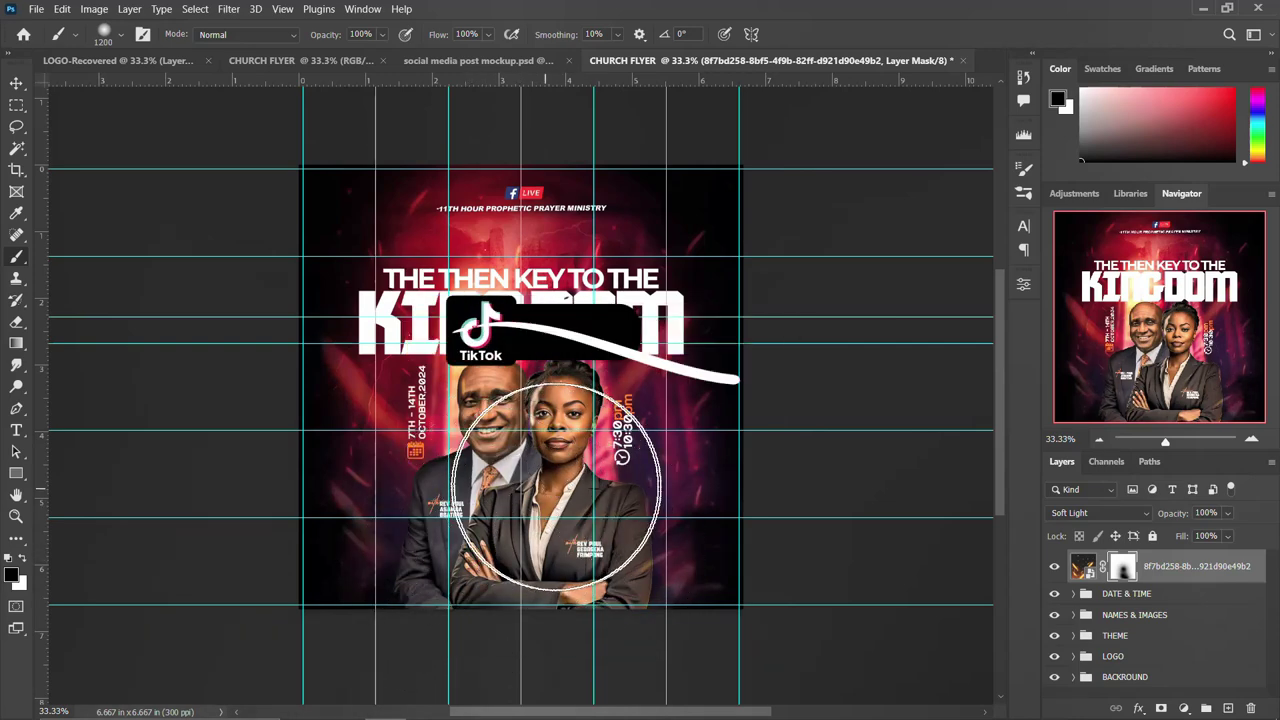
click(16, 82)
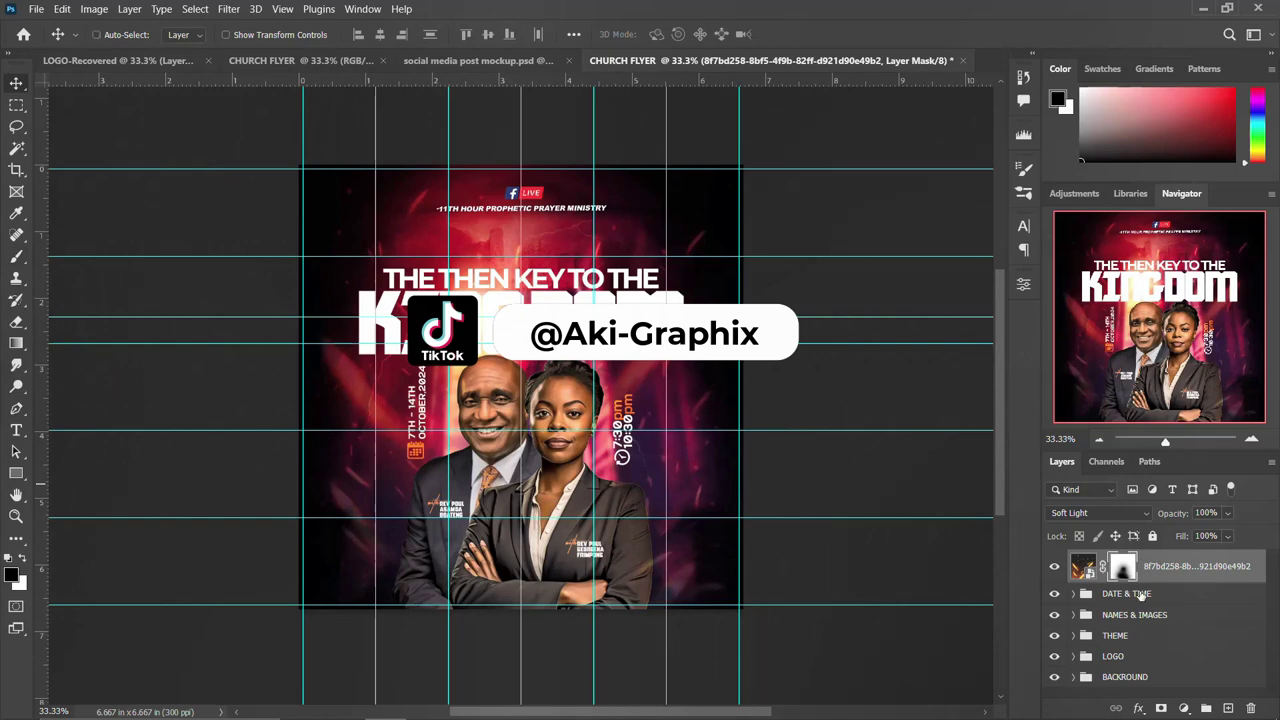
Step: Stamp all visible layers into a merged Layer 3 and convert it to a smart object
key(ctrl+shift+alt+e)
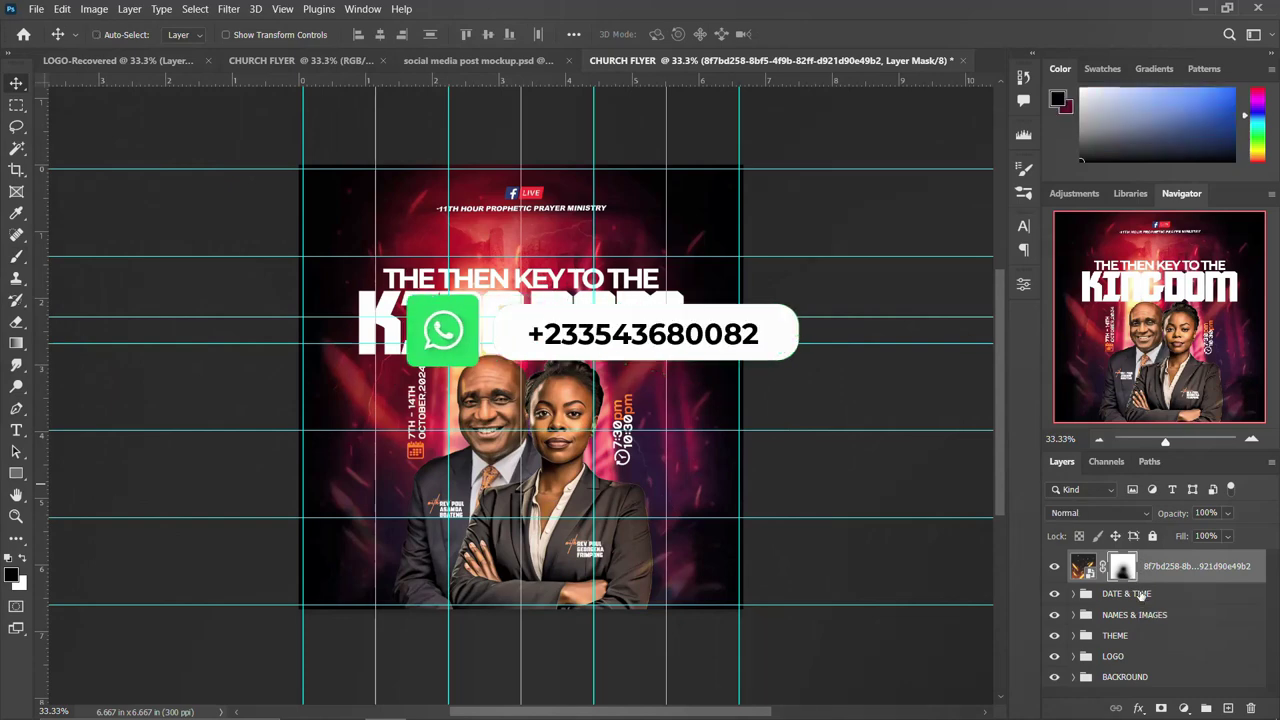
right_click(1165, 568)
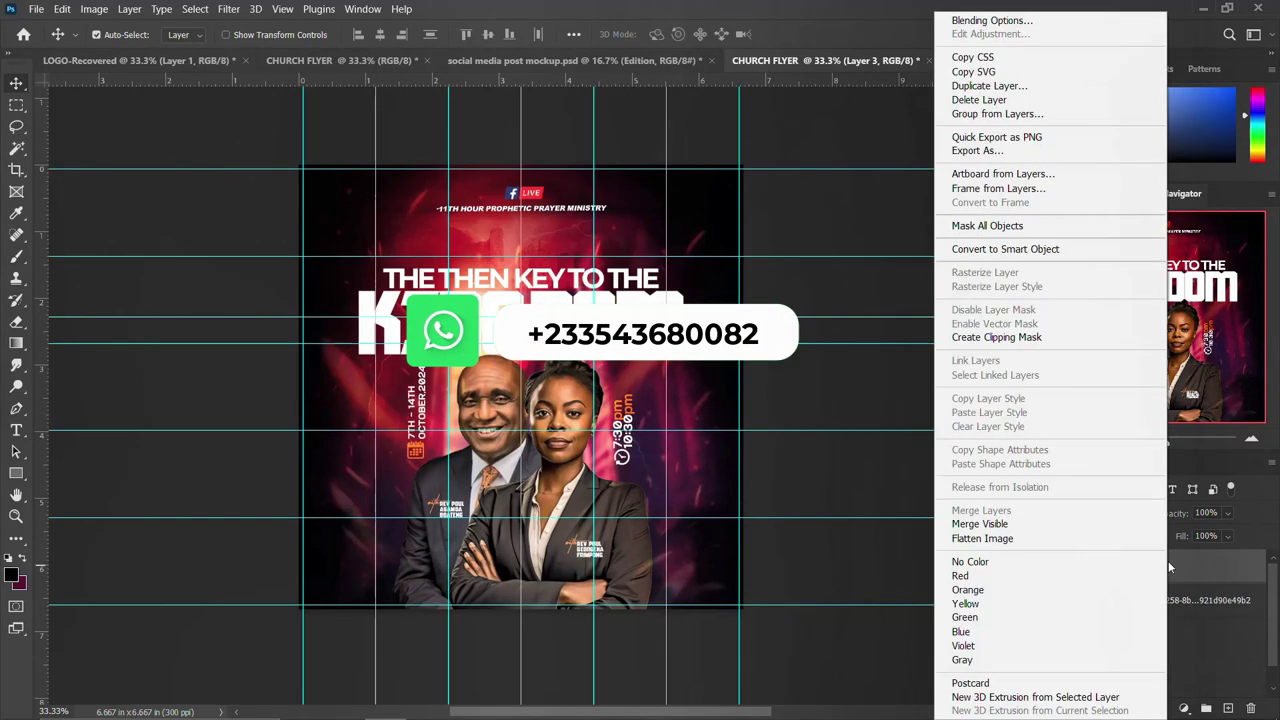
click(1005, 249)
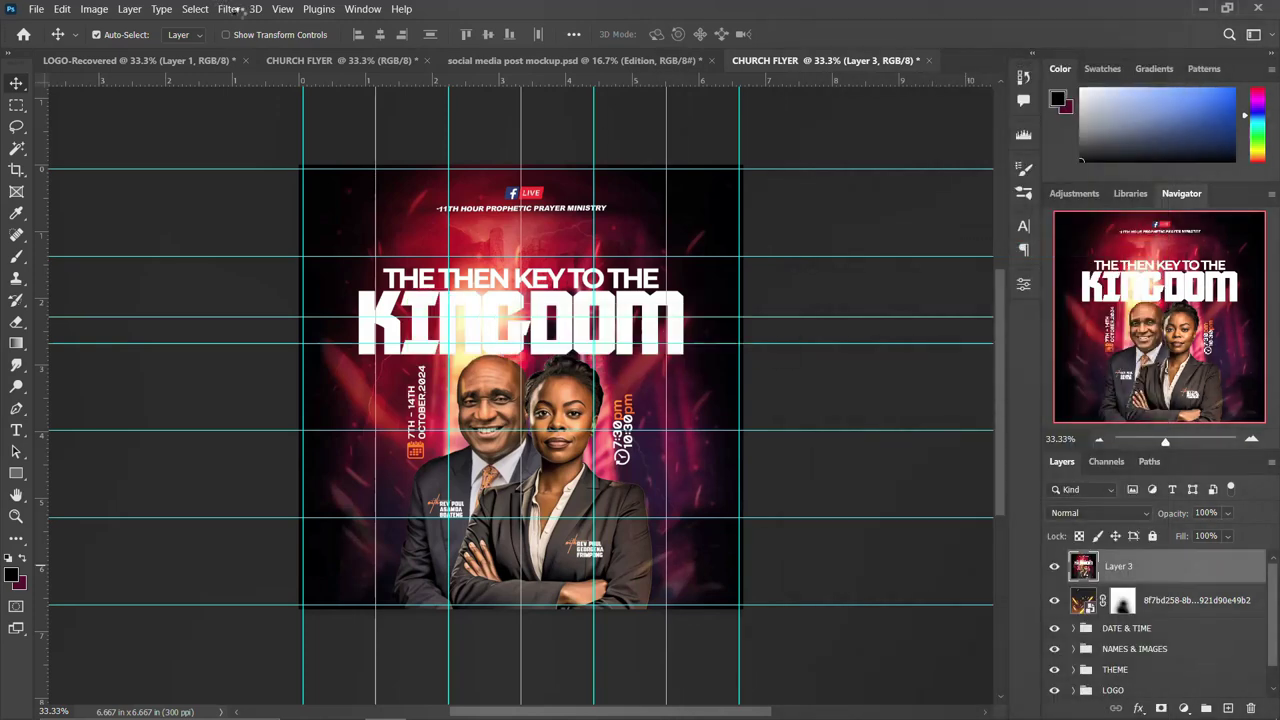
Step: Apply a Camera Raw grade: Temperature +7, Tint +11, lower highlights, Blacks -10, Clarity +12, Vibrance +4
click(232, 12)
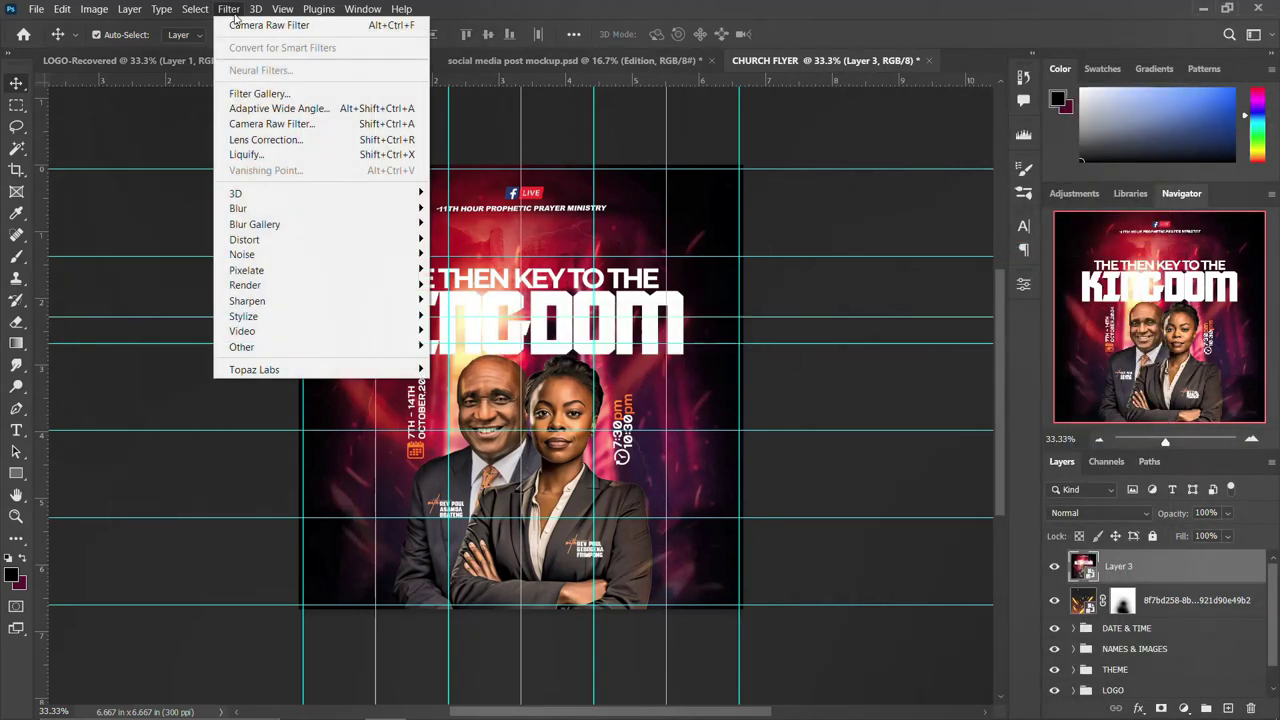
click(284, 127)
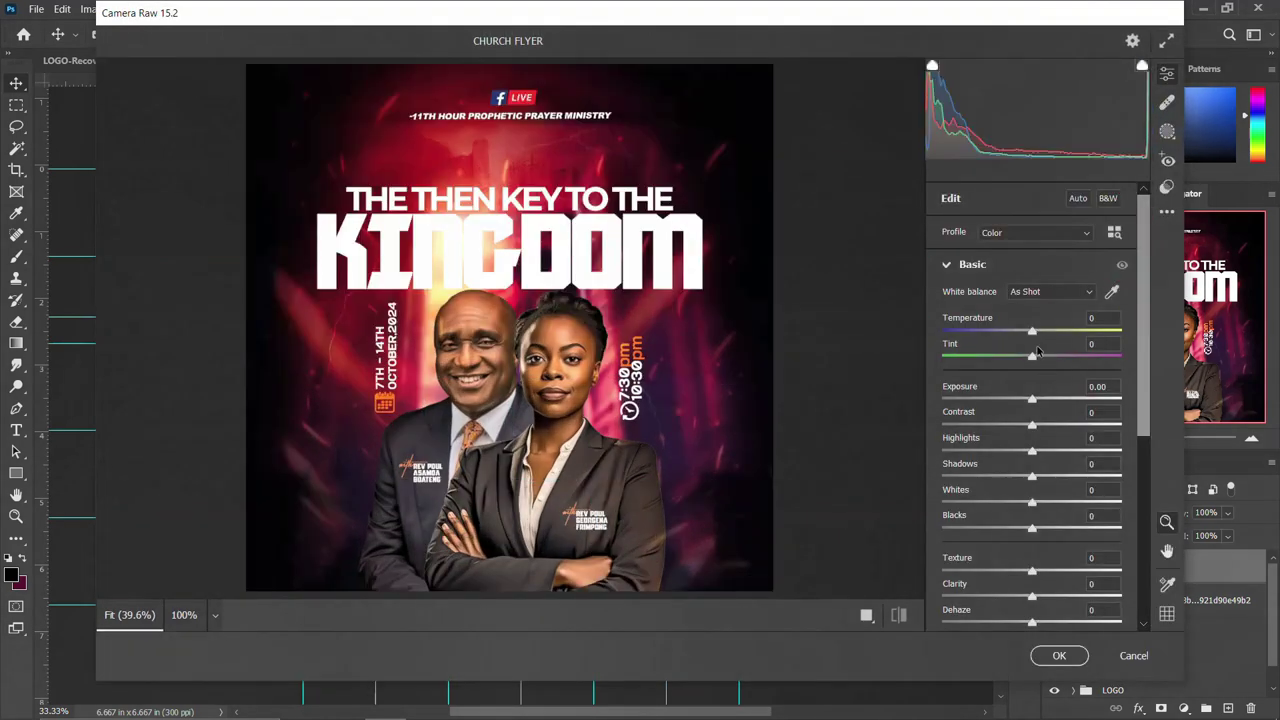
drag(1032, 333, 1043, 357)
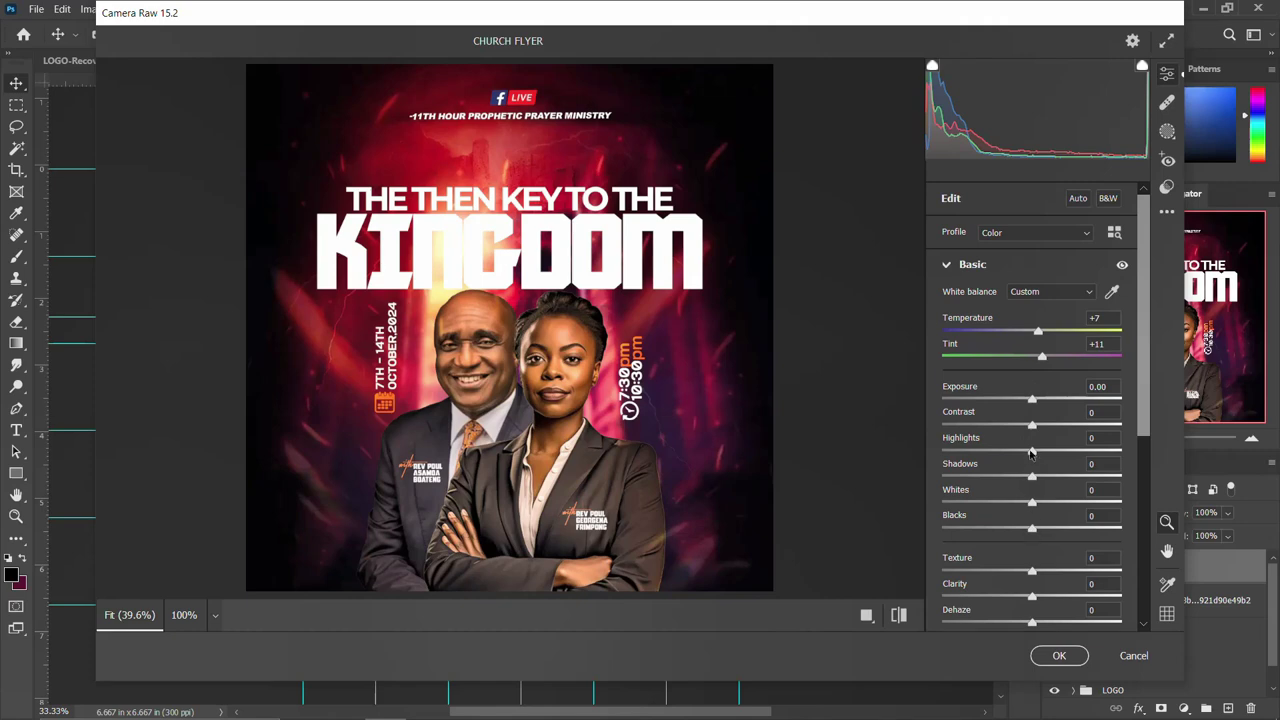
drag(1031, 453, 1028, 452)
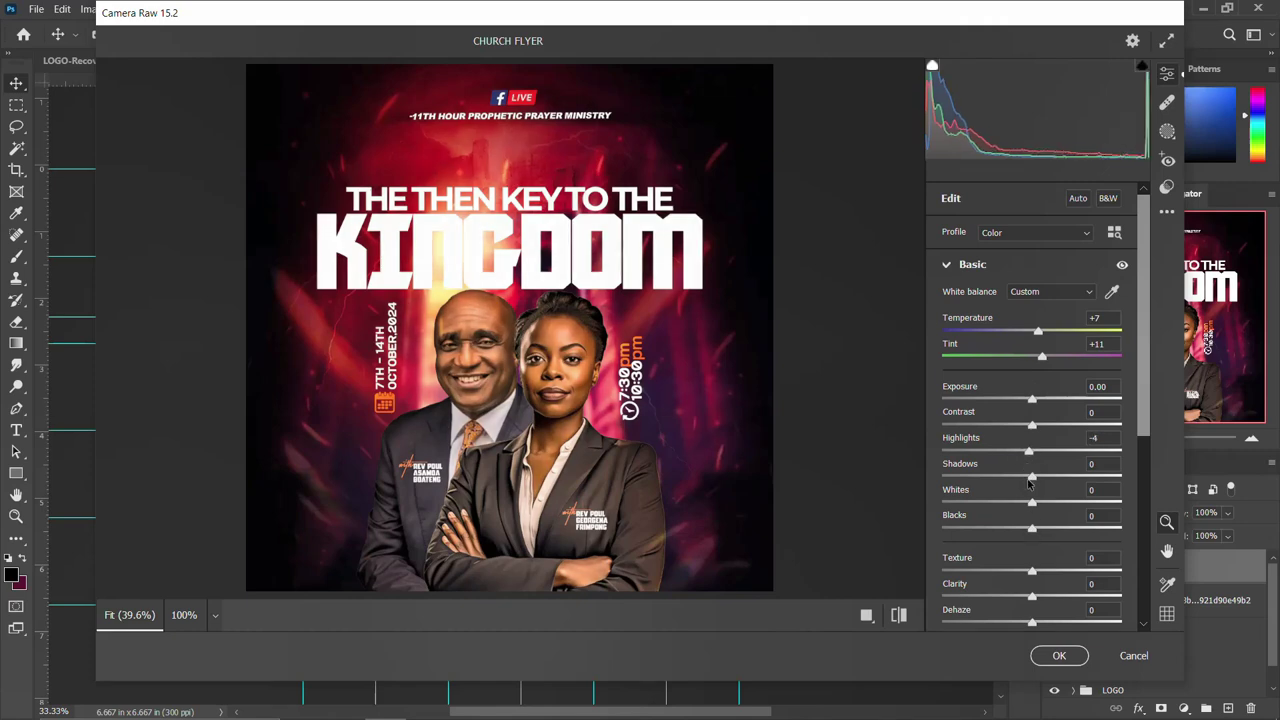
drag(1032, 531, 1022, 528)
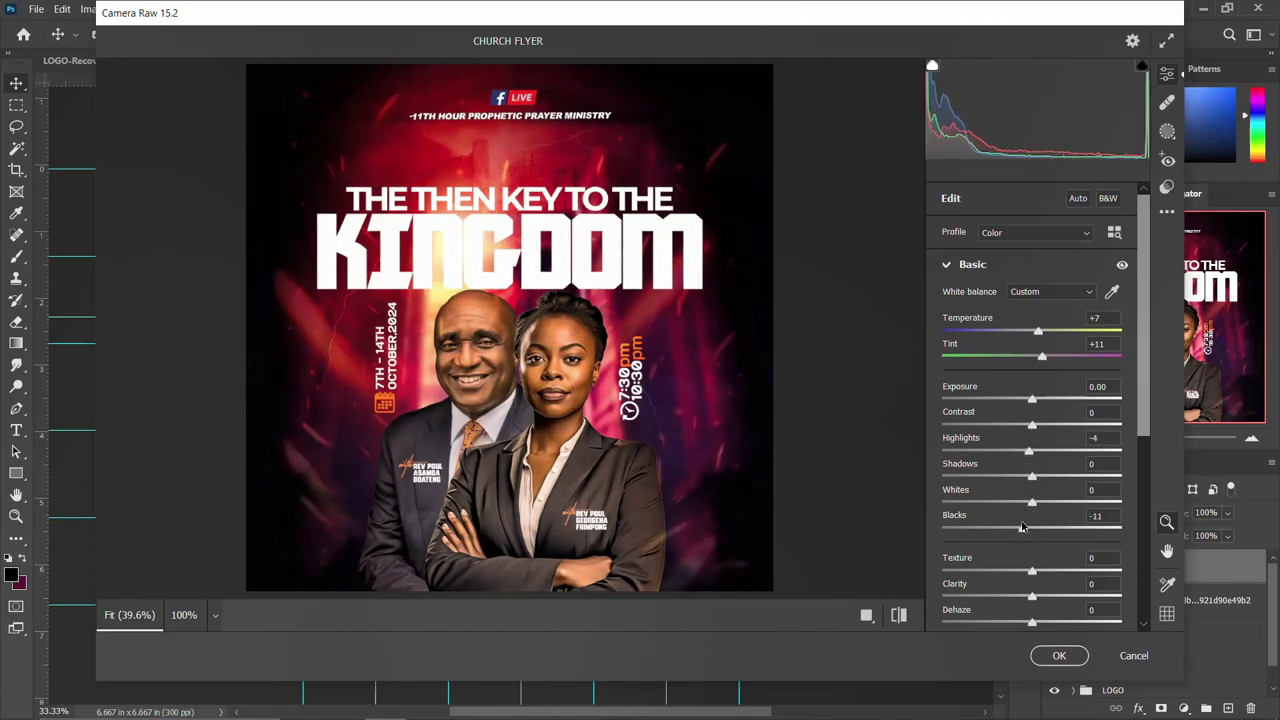
drag(1031, 597, 1042, 593)
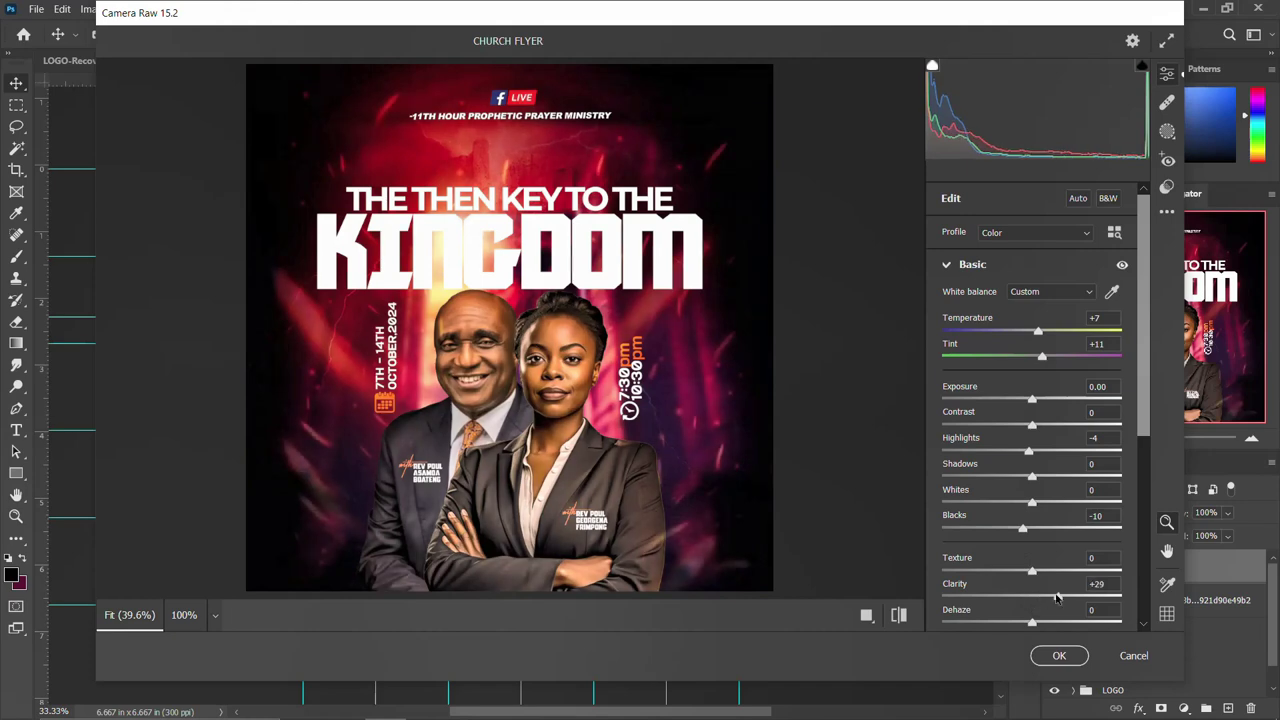
scroll(1040, 590, down, 2)
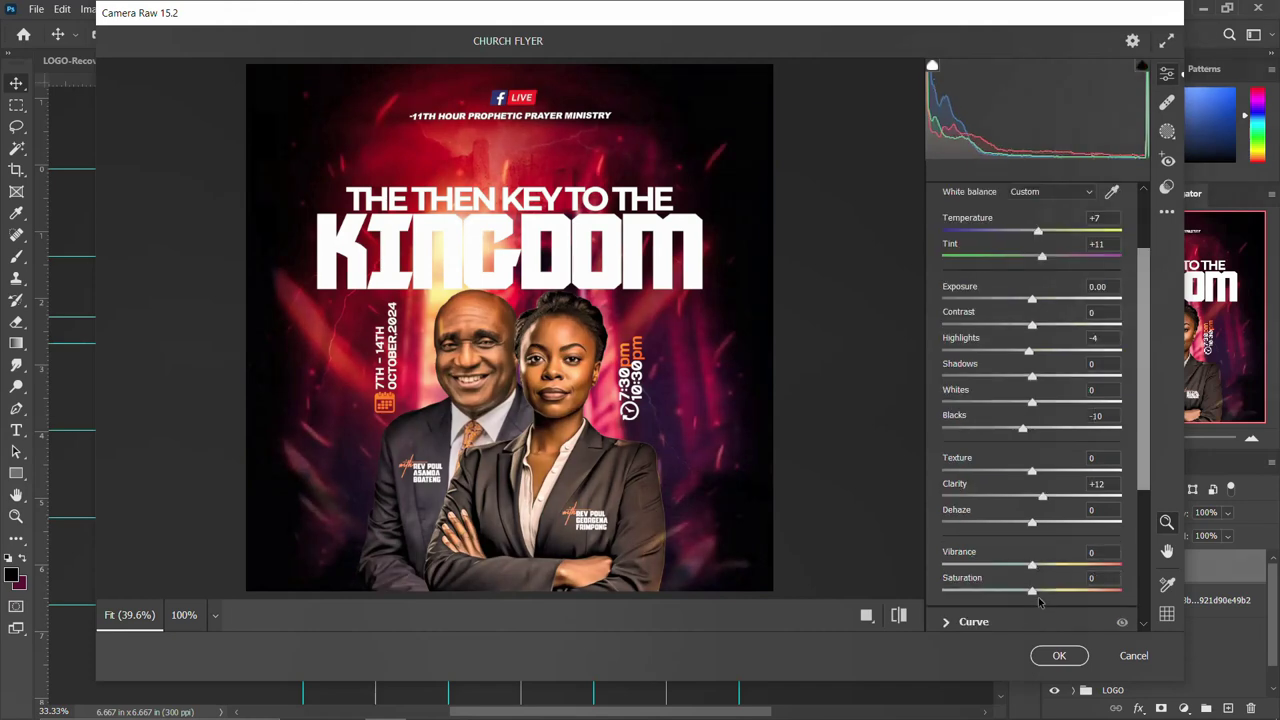
drag(1033, 566, 1040, 592)
click(865, 615)
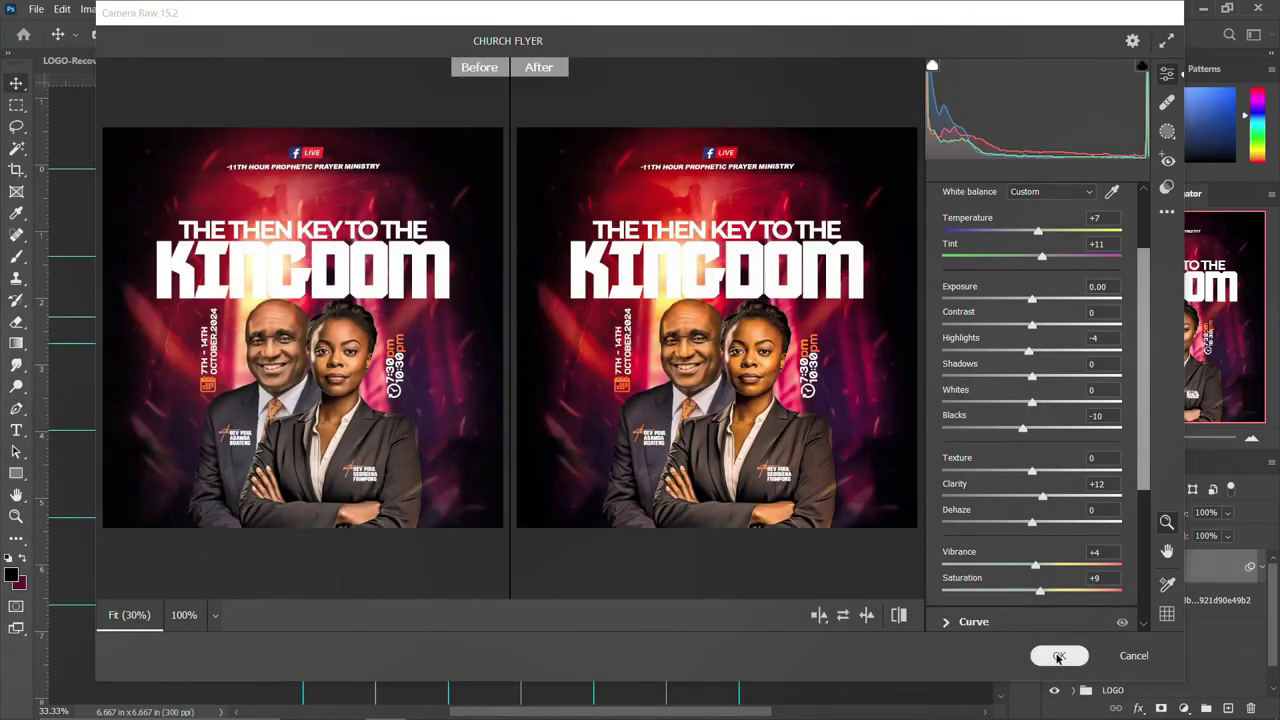
click(1058, 655)
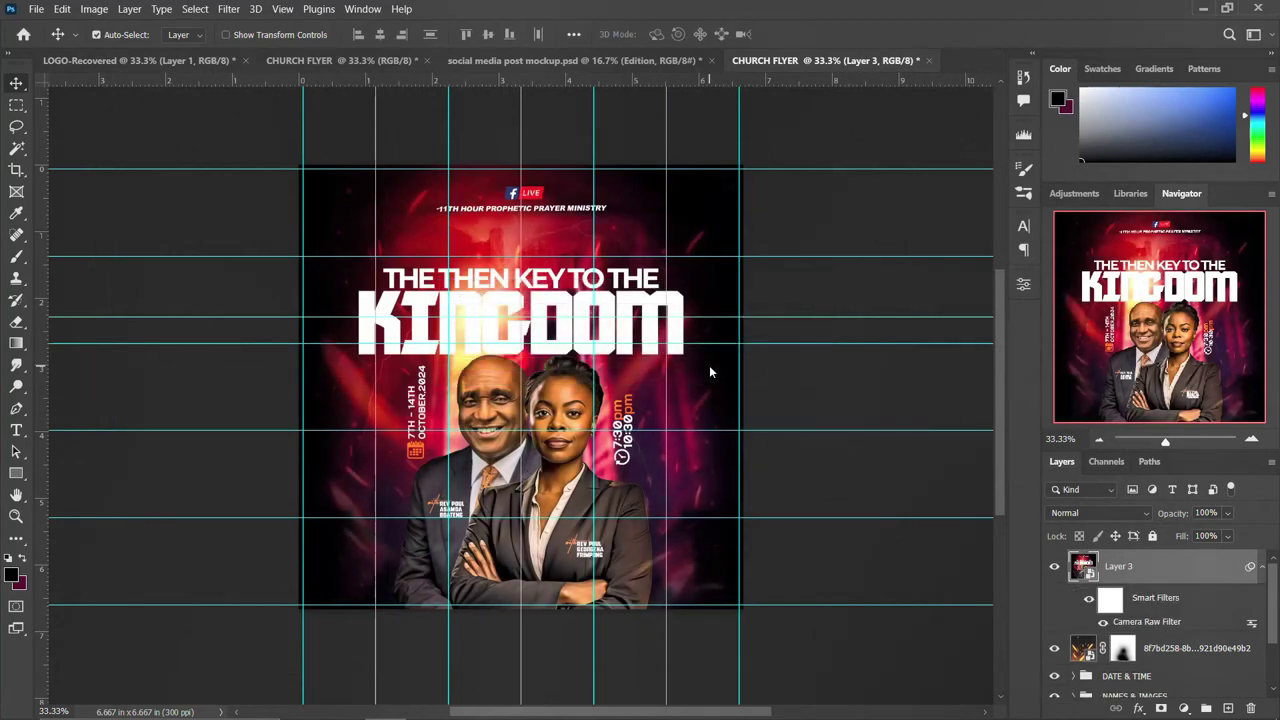
click(1262, 566)
click(590, 60)
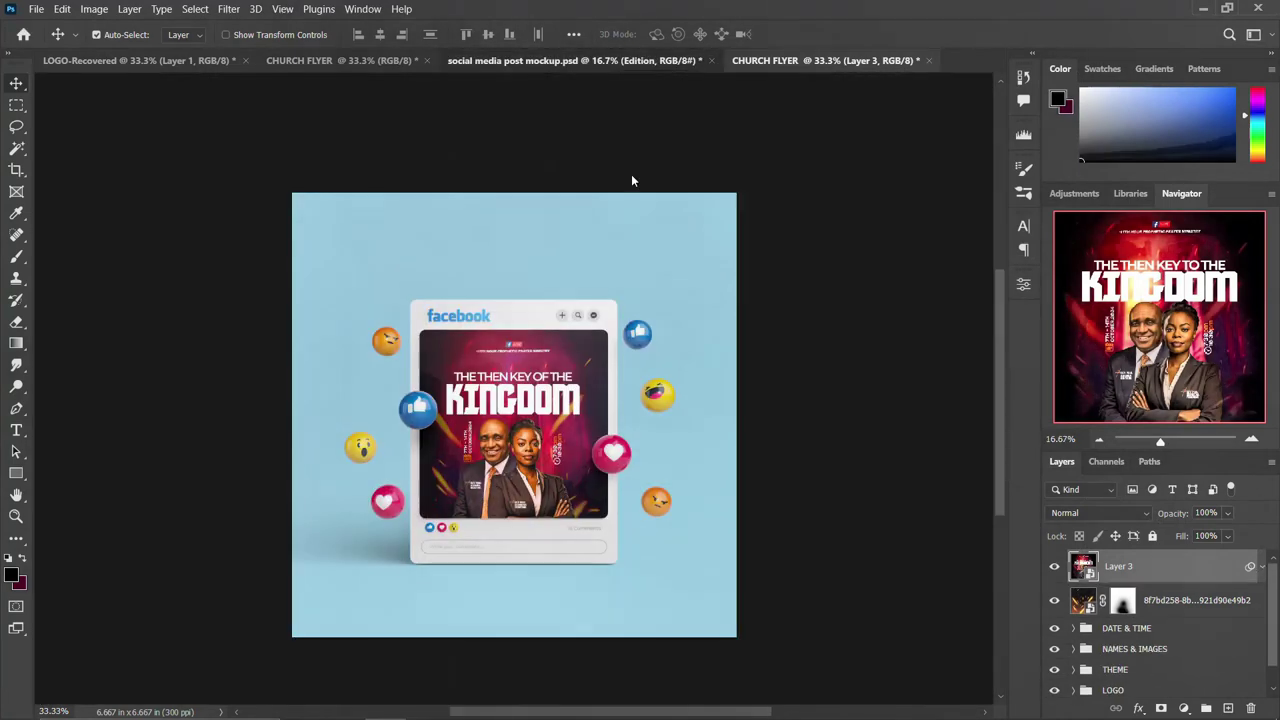
scroll(488, 405, down, 2)
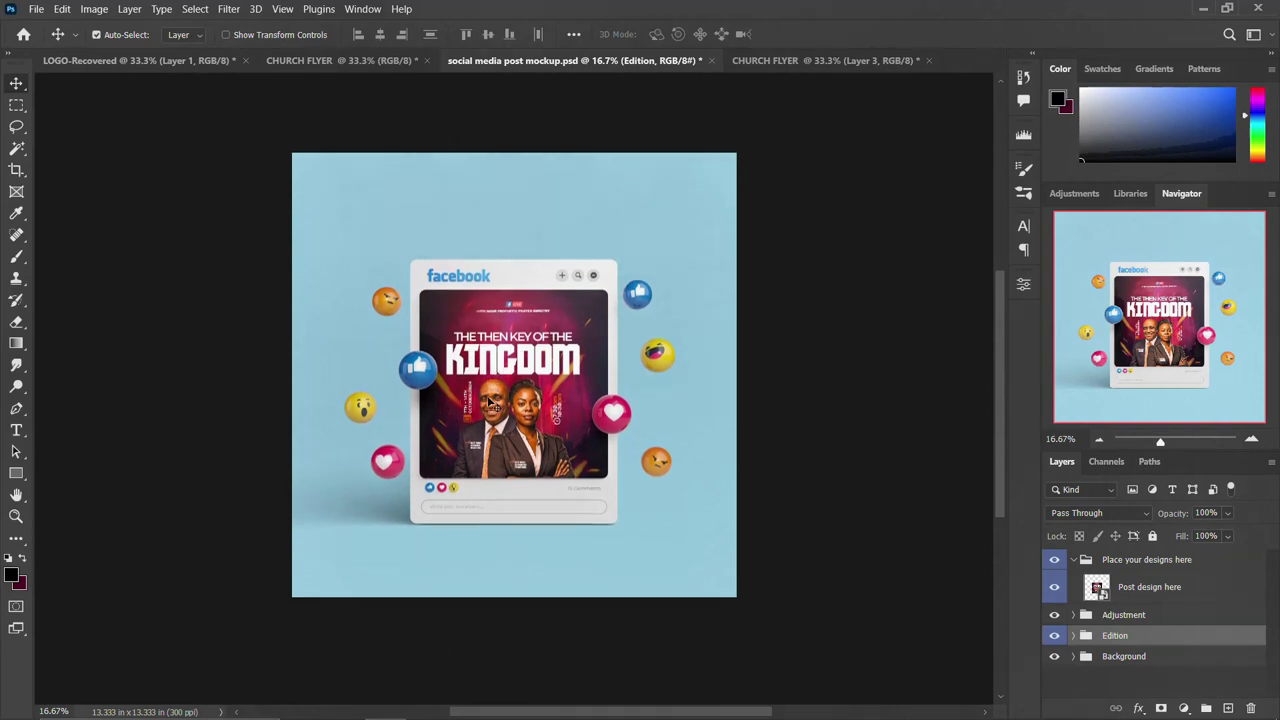
click(1118, 560)
click(1073, 560)
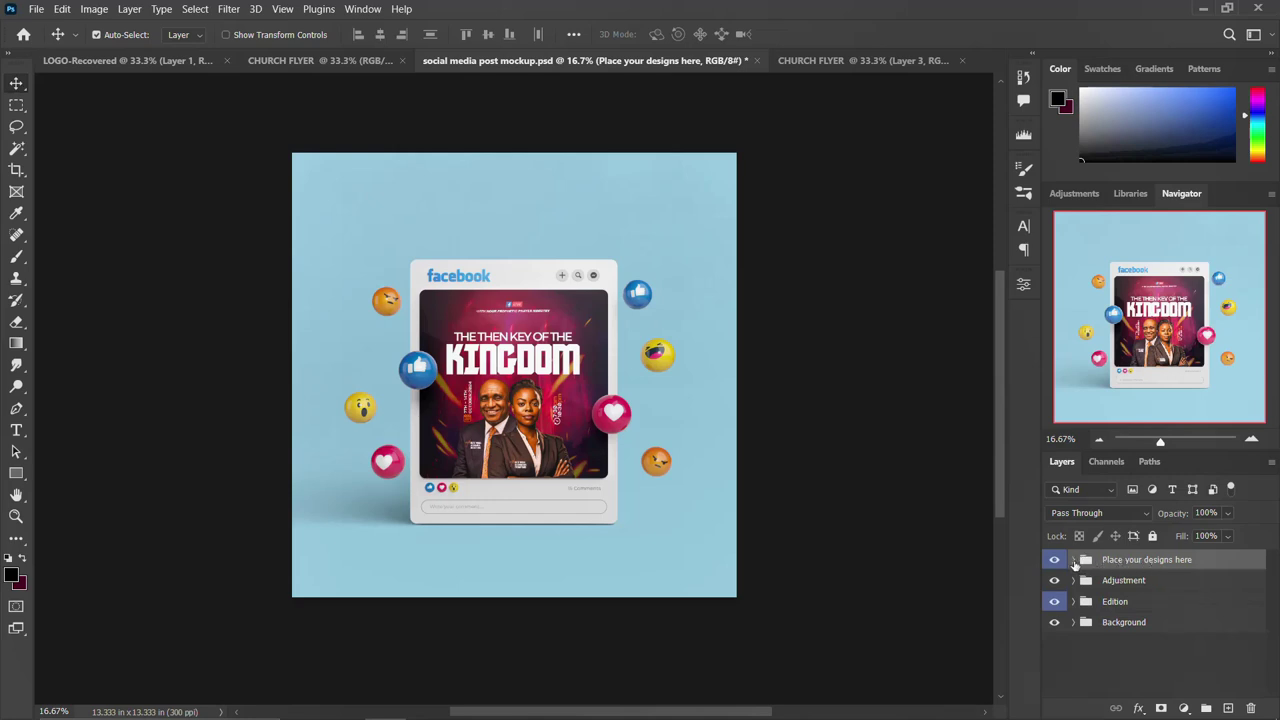
click(1073, 560)
click(1149, 587)
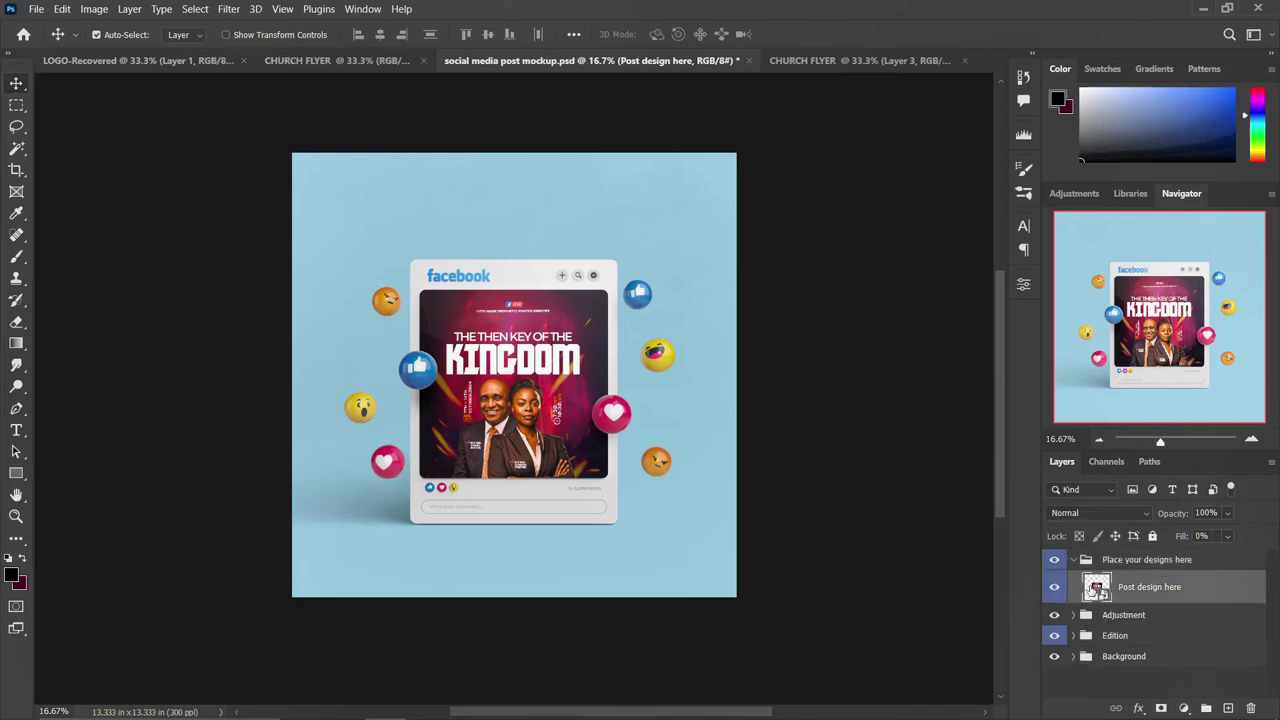
double_click(1095, 588)
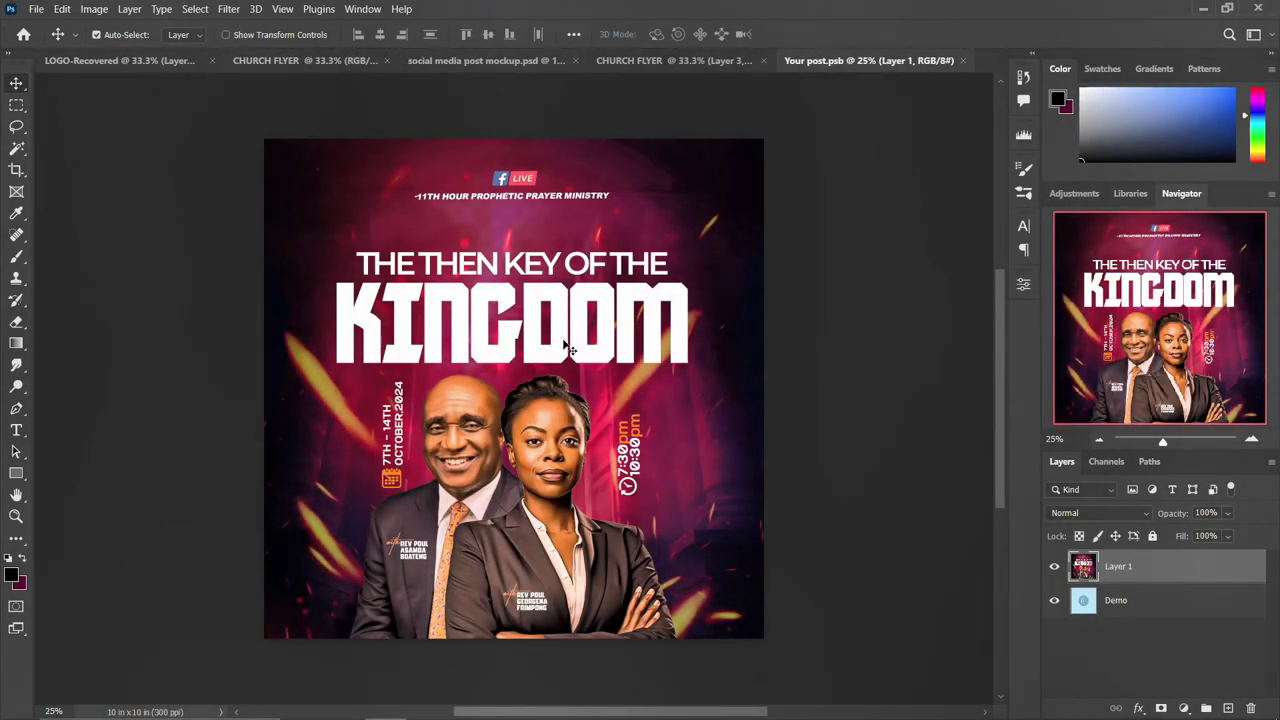
click(964, 61)
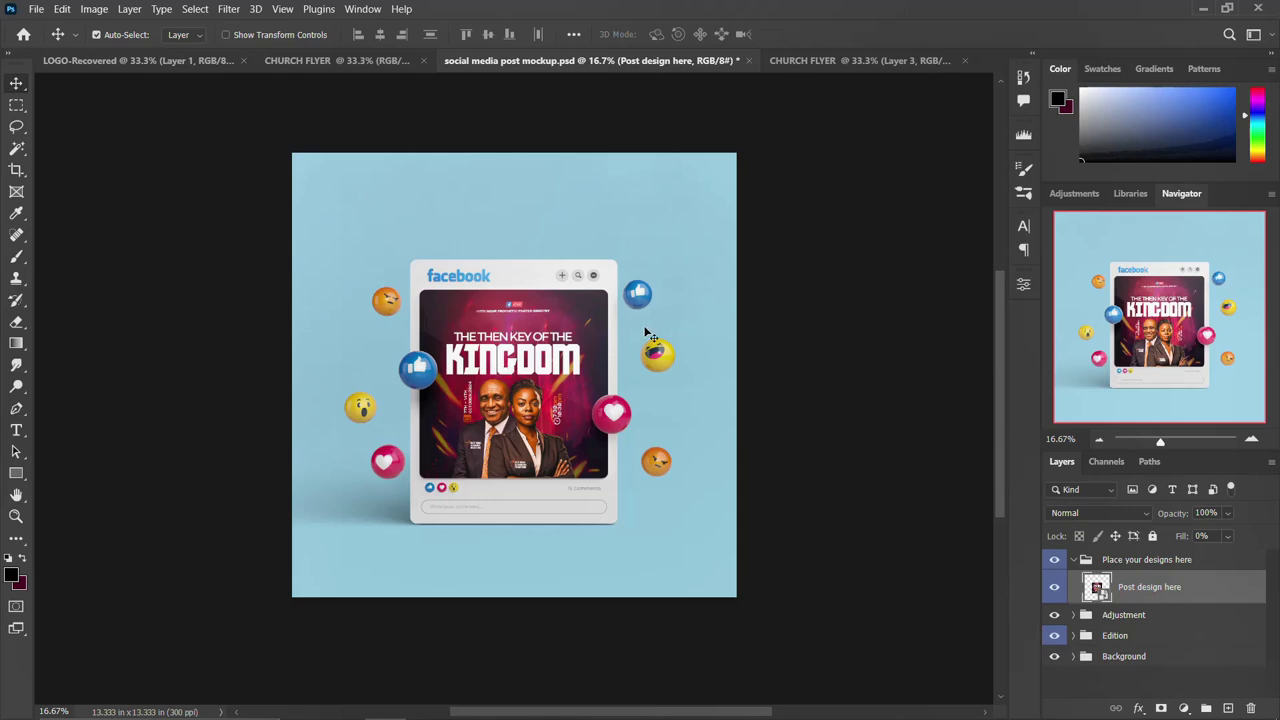
click(805, 60)
click(632, 62)
click(856, 62)
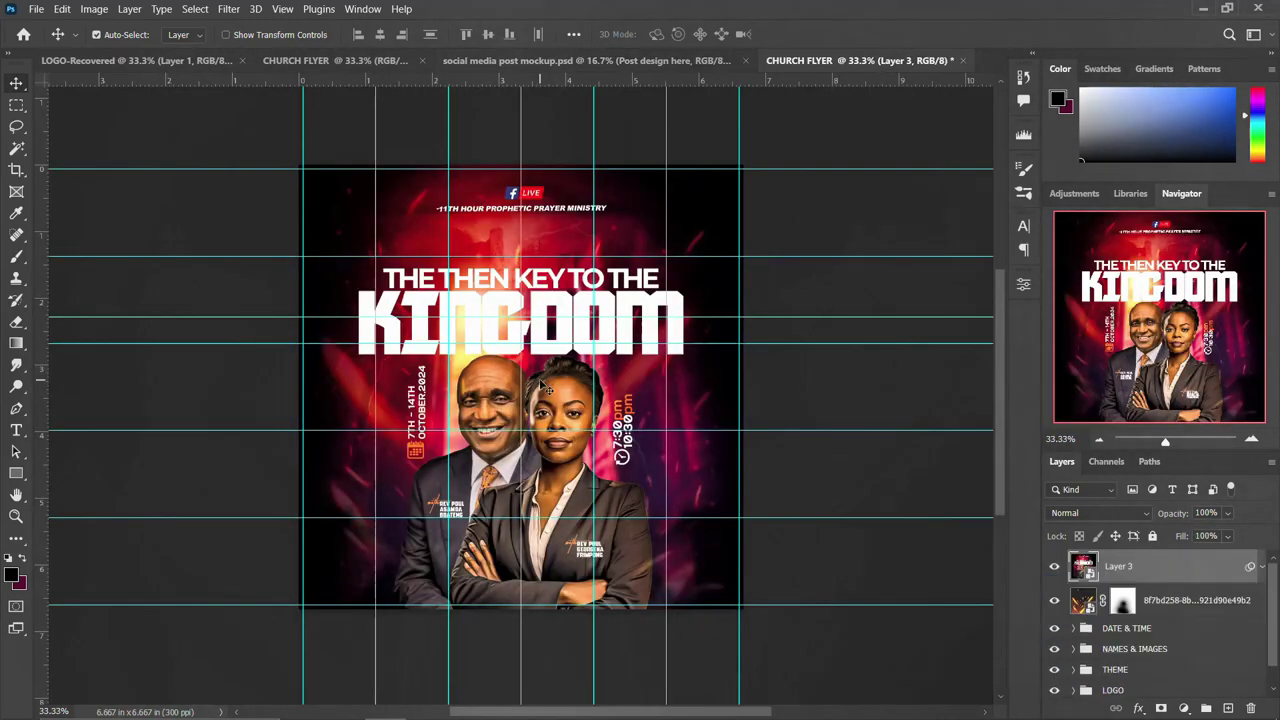